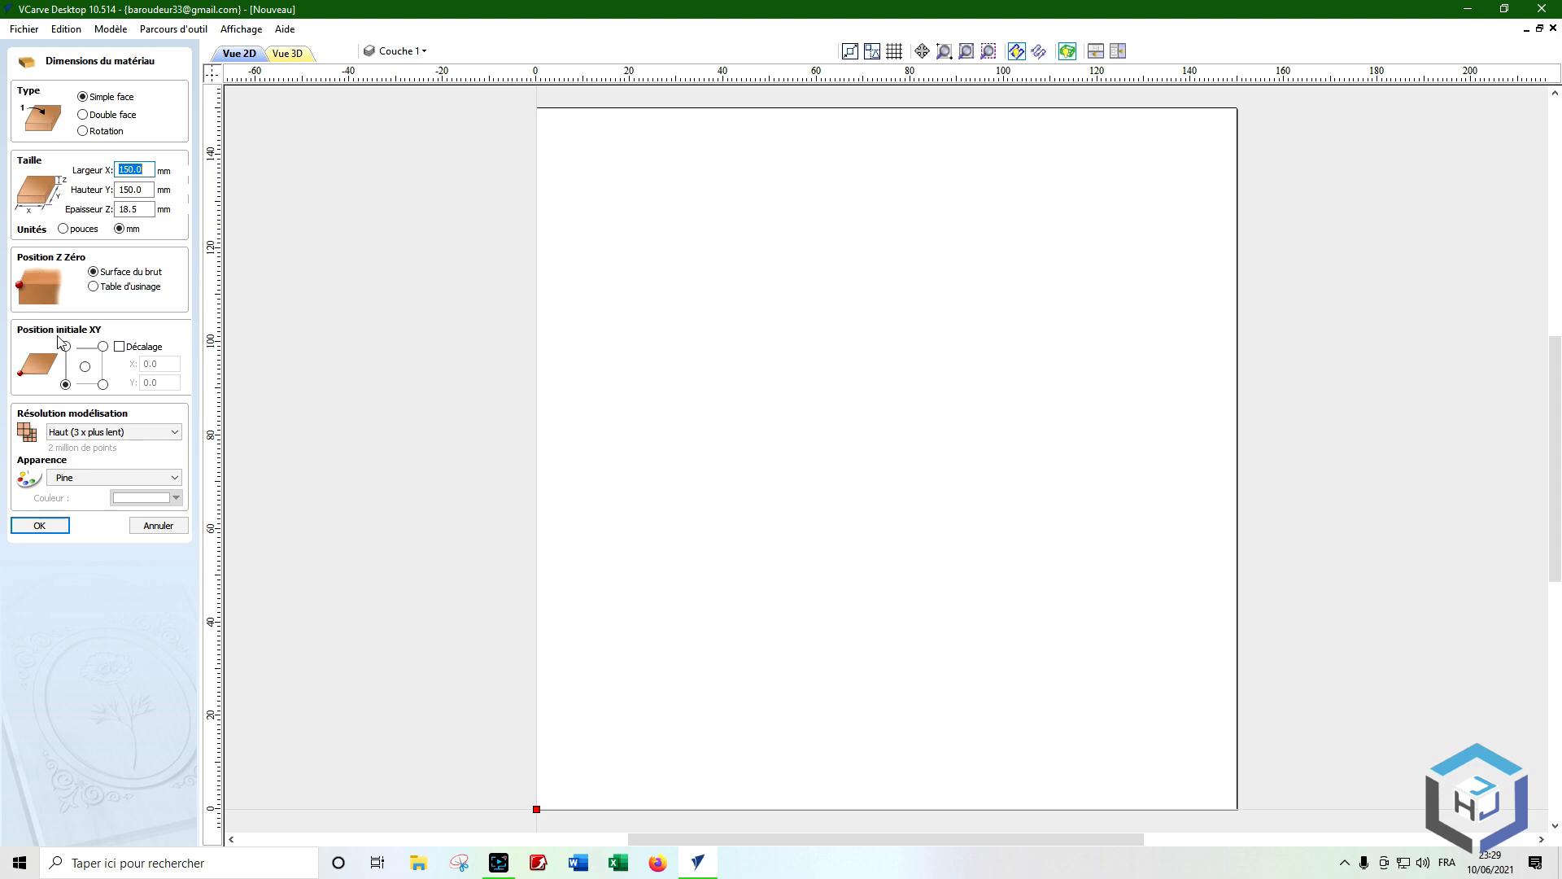
Step: Review the modelling resolution and appearance options, then accept the 150 x 150 x 18.5 mm material setup with Haut resolution and Pine appearance
{"action": "left_click", "coordinate": [86, 433]}
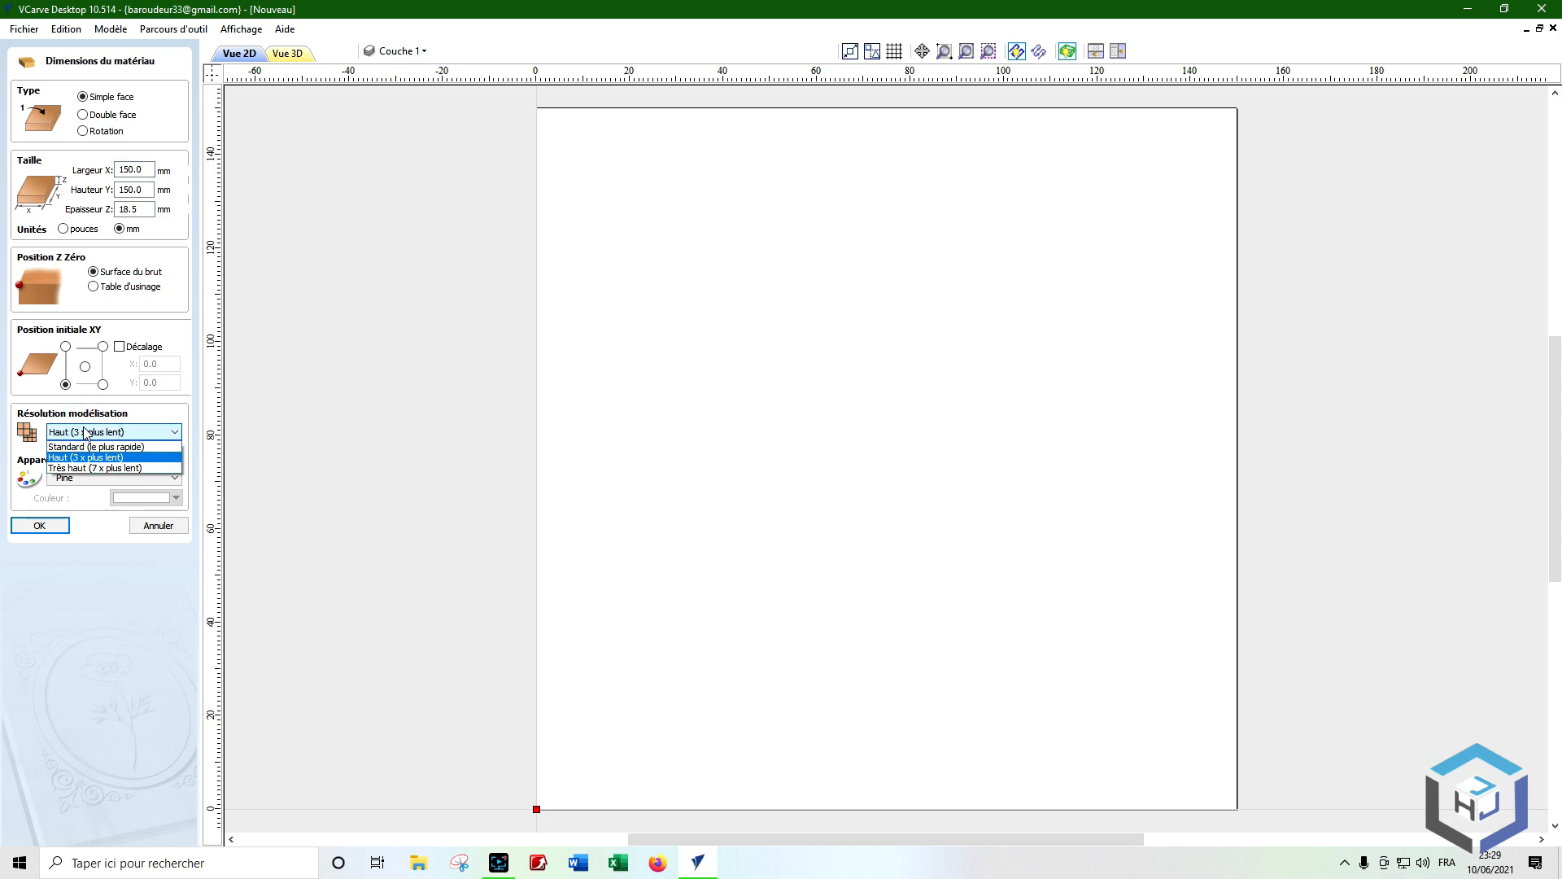
{"action": "left_click", "coordinate": [86, 433]}
{"action": "left_click", "coordinate": [92, 482]}
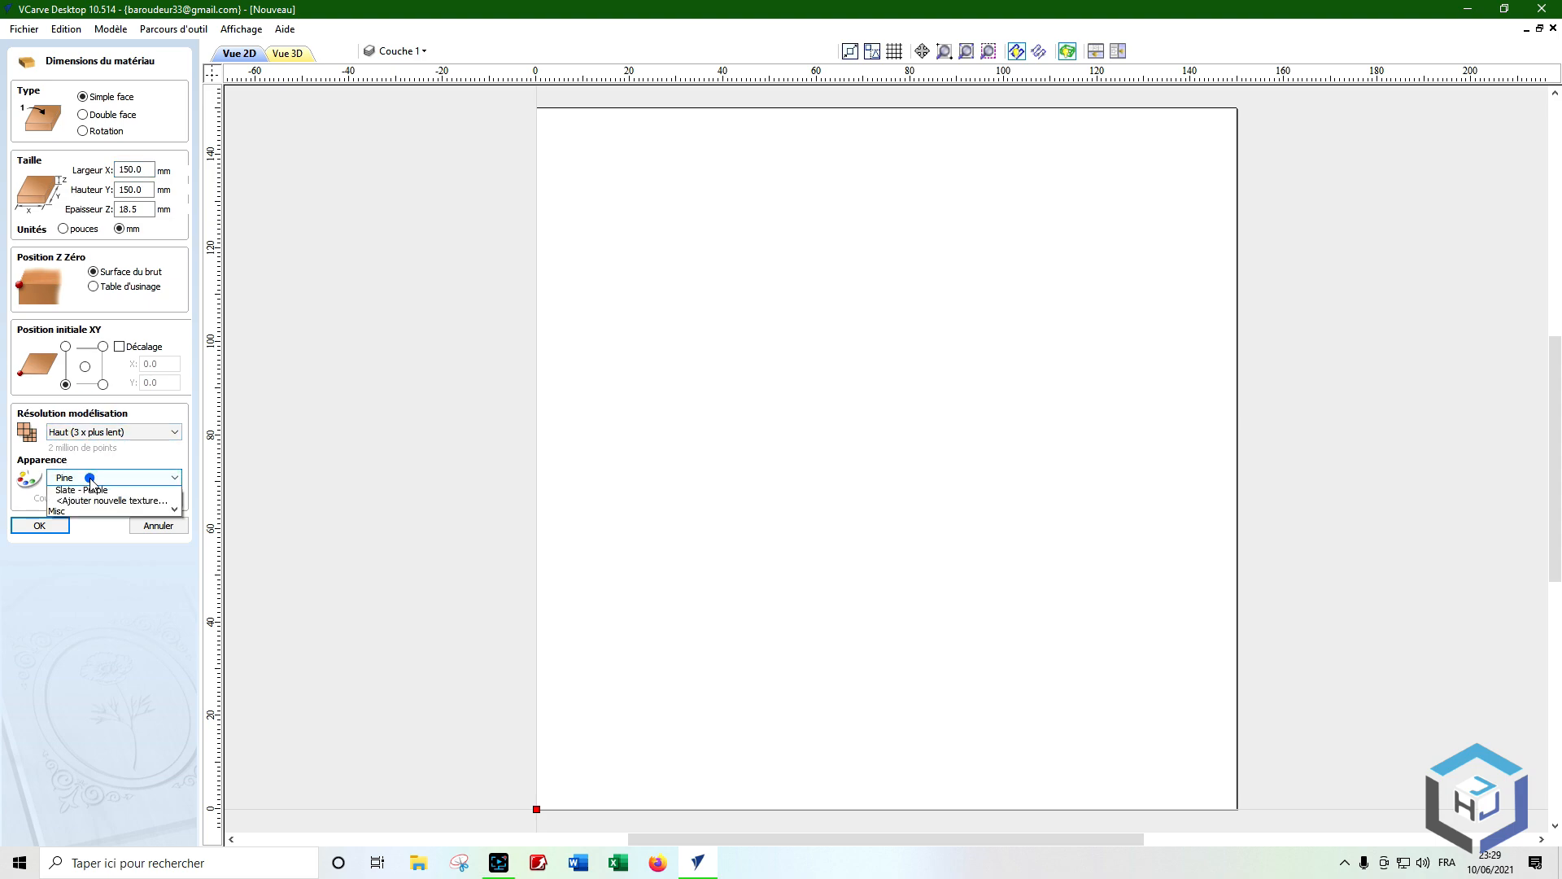
{"action": "scroll", "coordinate": [81, 521], "scroll_direction": "up", "scroll_amount": 8}
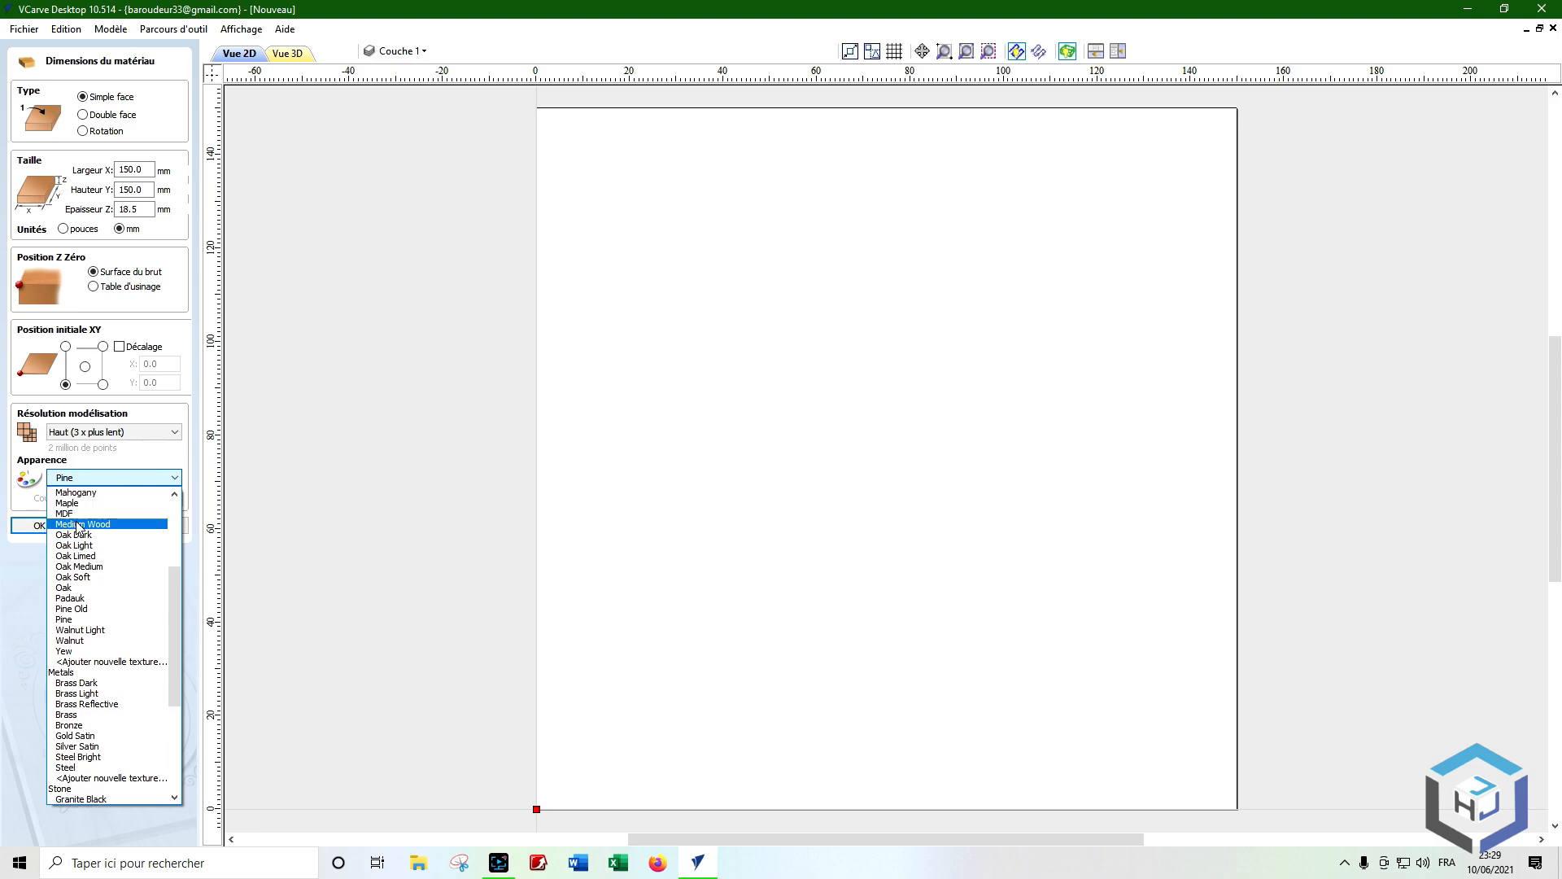
{"action": "scroll", "coordinate": [79, 538], "scroll_direction": "down", "scroll_amount": 2}
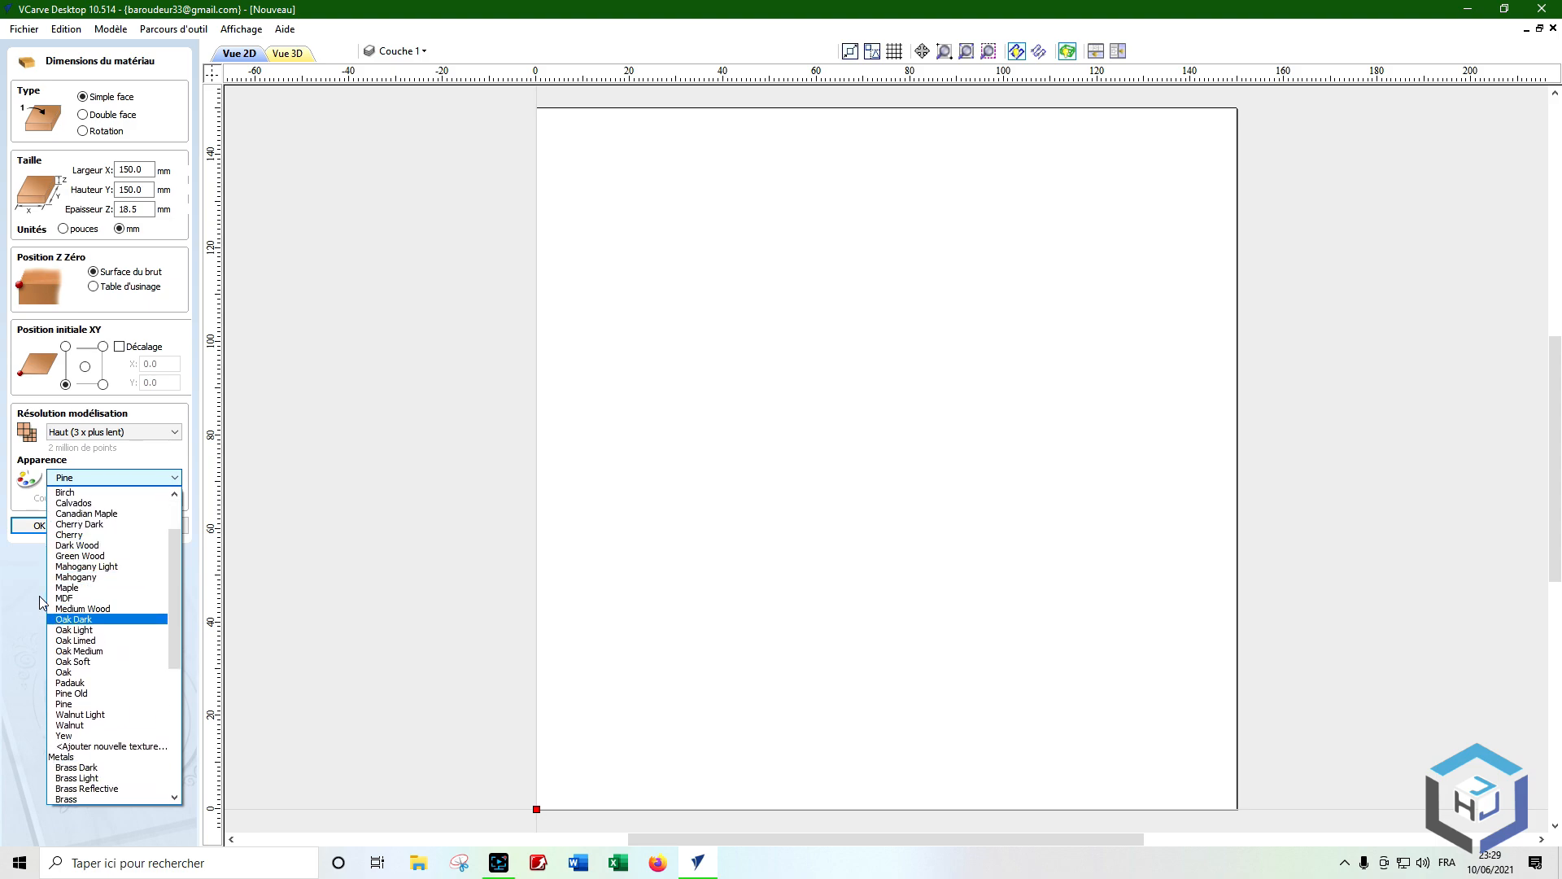
{"action": "left_click", "coordinate": [29, 572]}
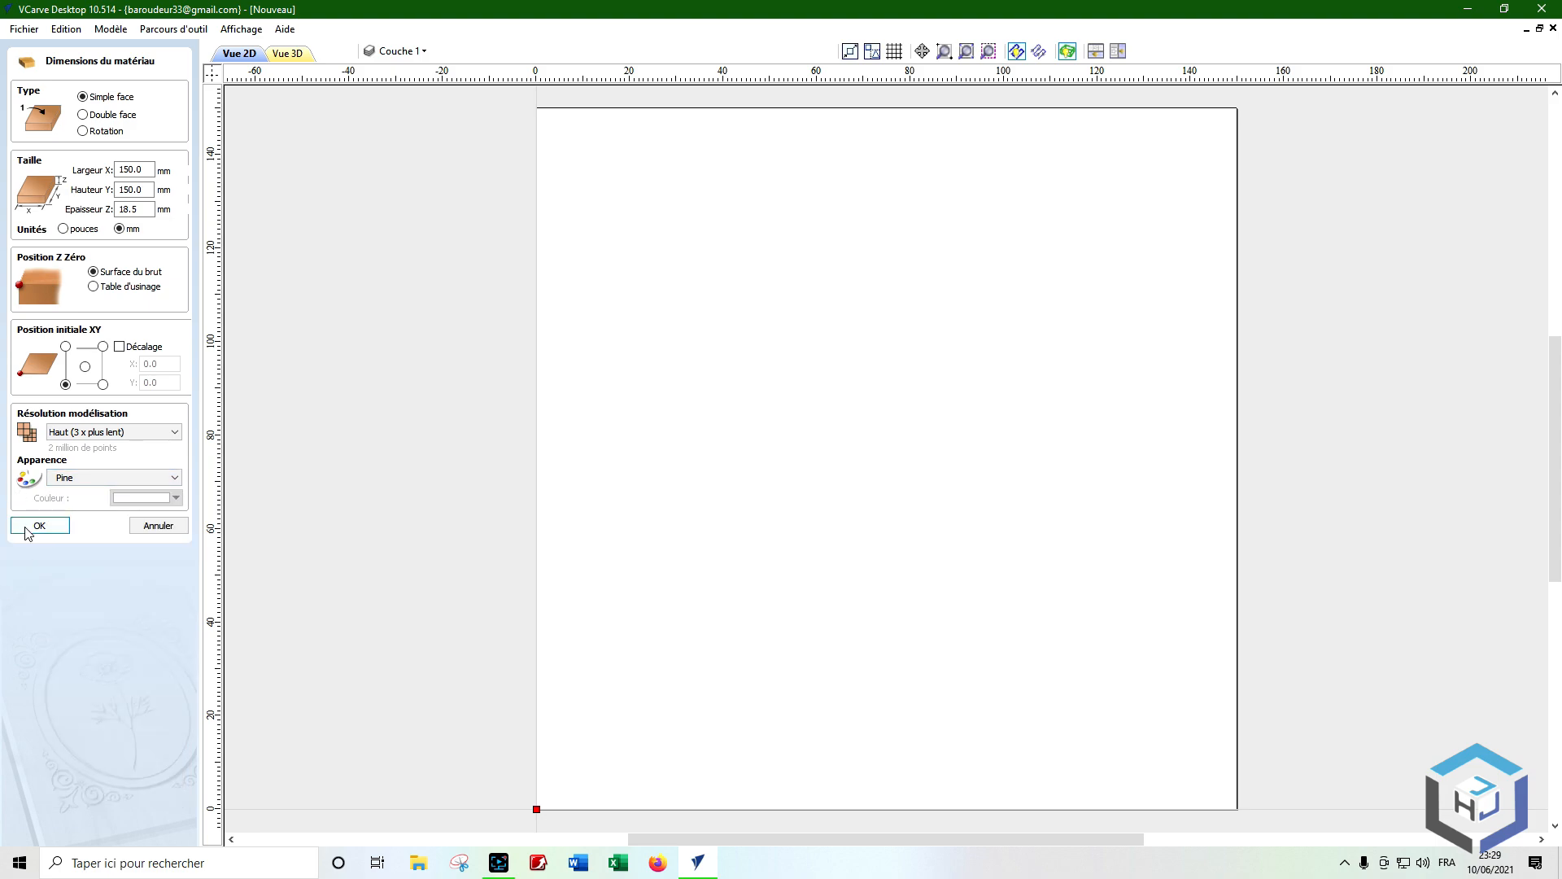
{"action": "left_click", "coordinate": [37, 525]}
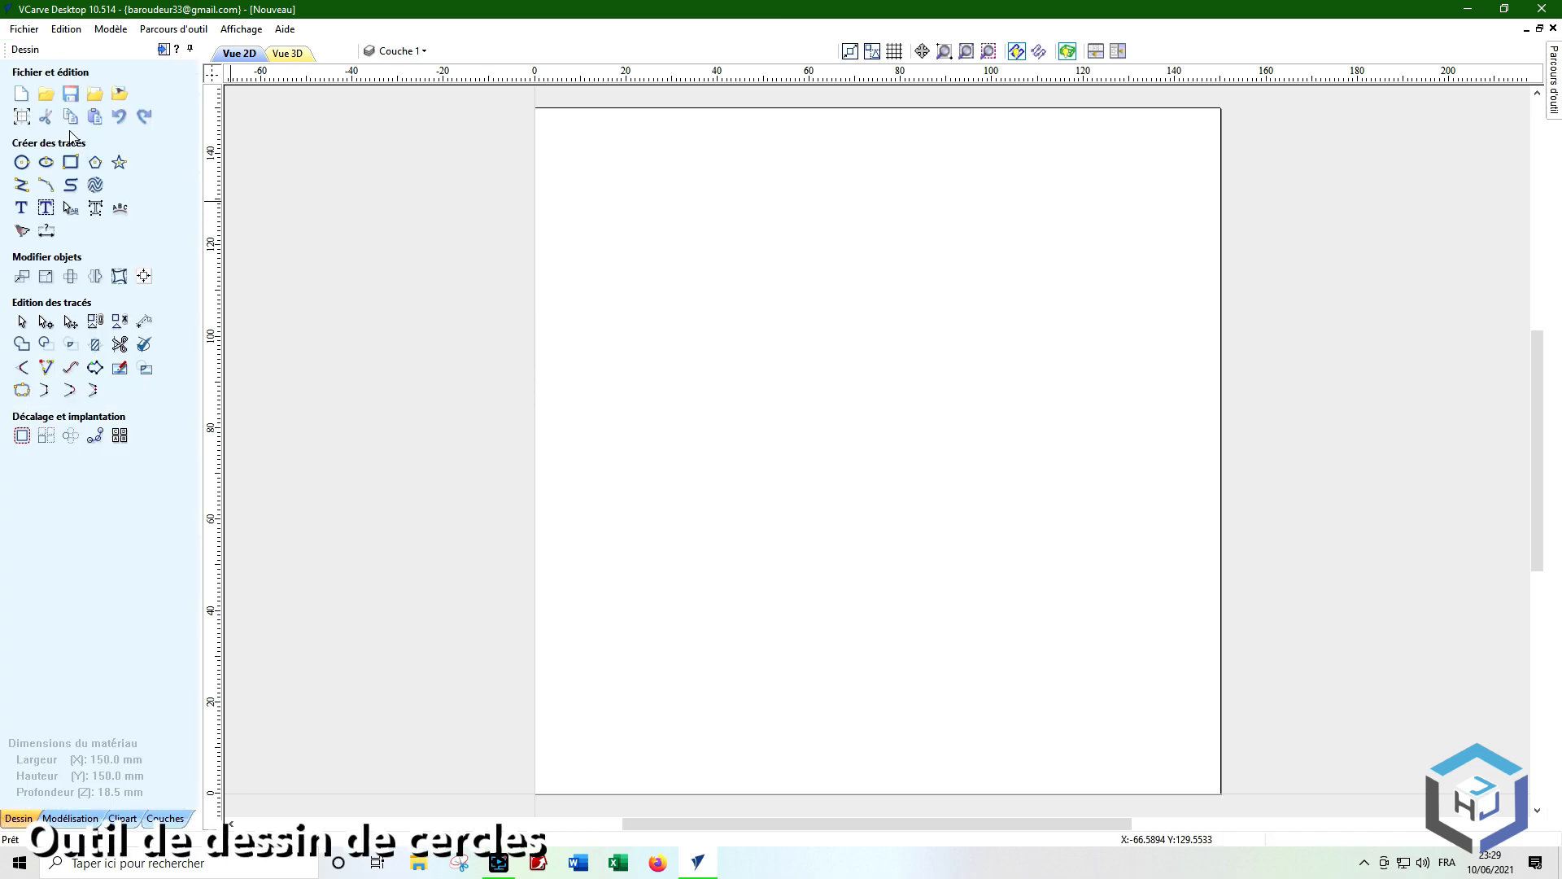
Step: Create a circle 88.5 mm in diameter centred at X 75, Y 75
{"action": "left_click", "coordinate": [22, 163]}
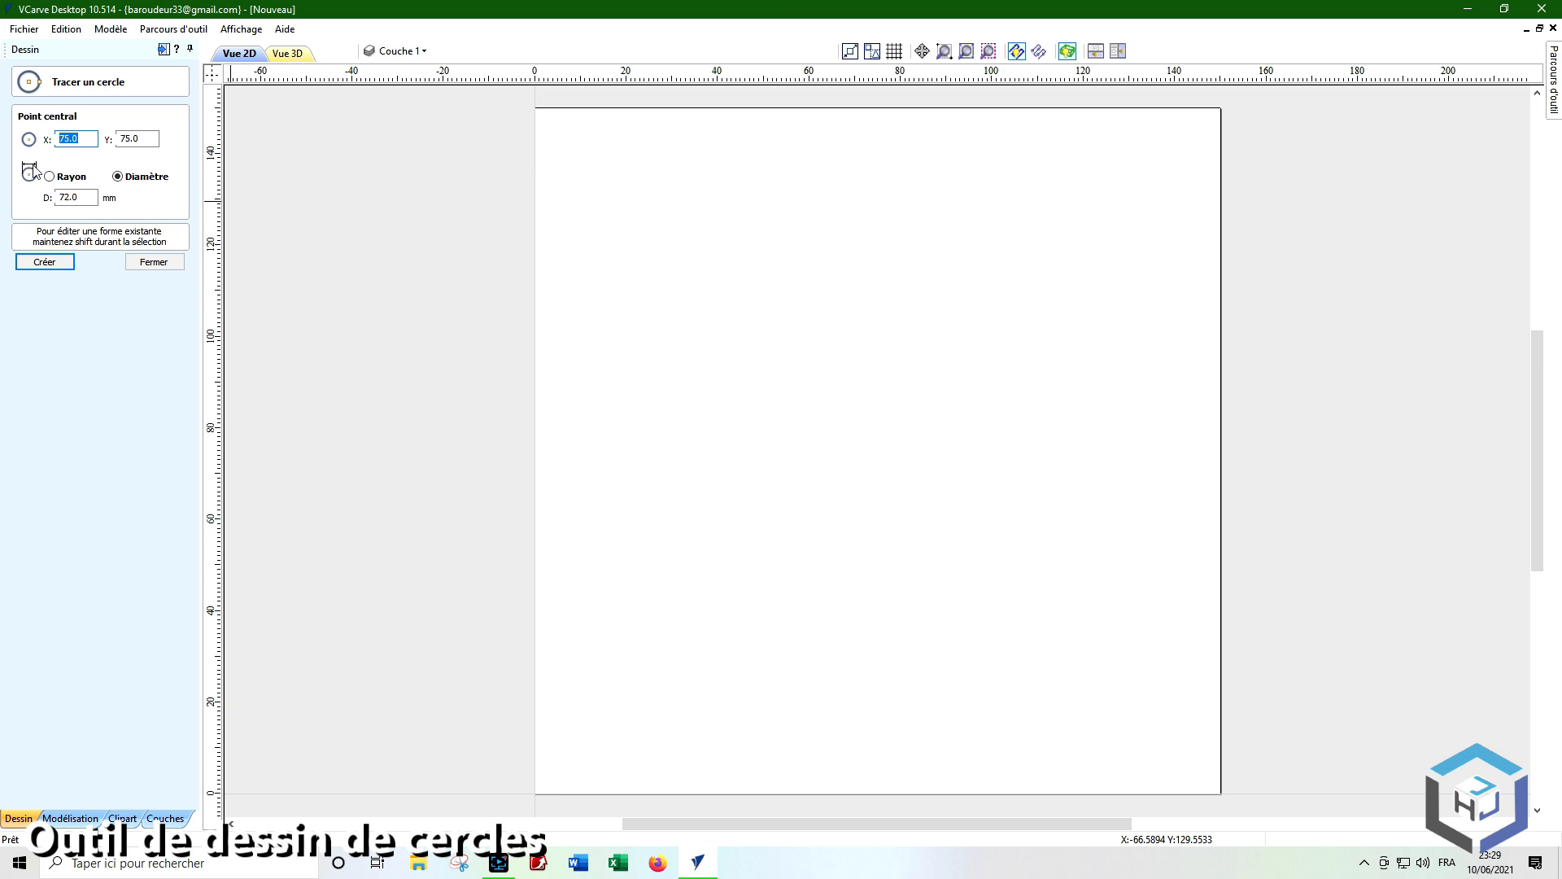
{"action": "double_click", "coordinate": [86, 198]}
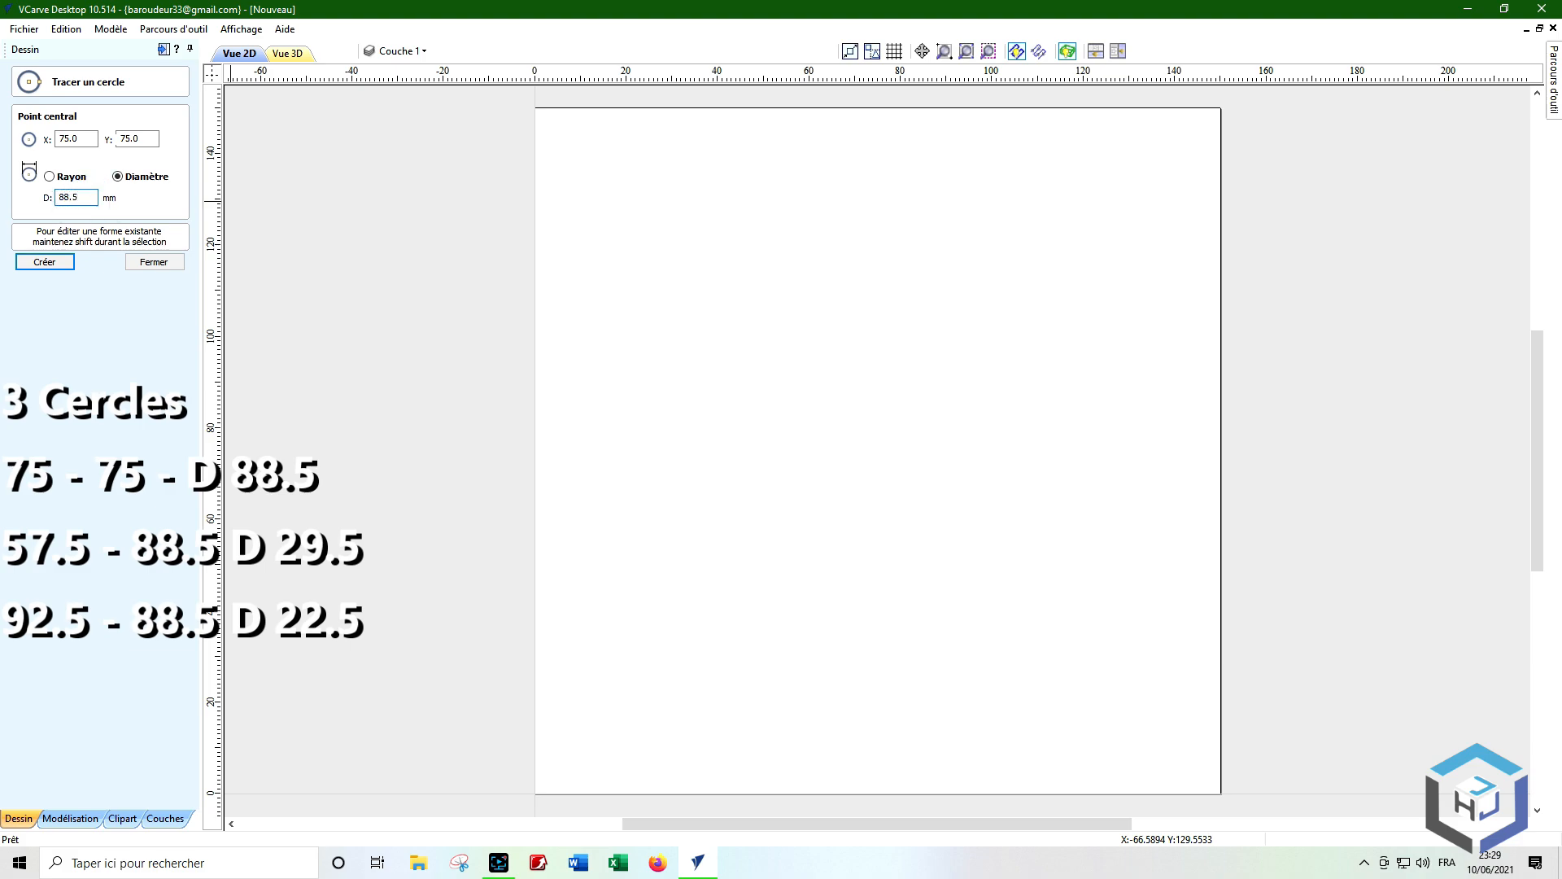
{"action": "left_click", "coordinate": [44, 260]}
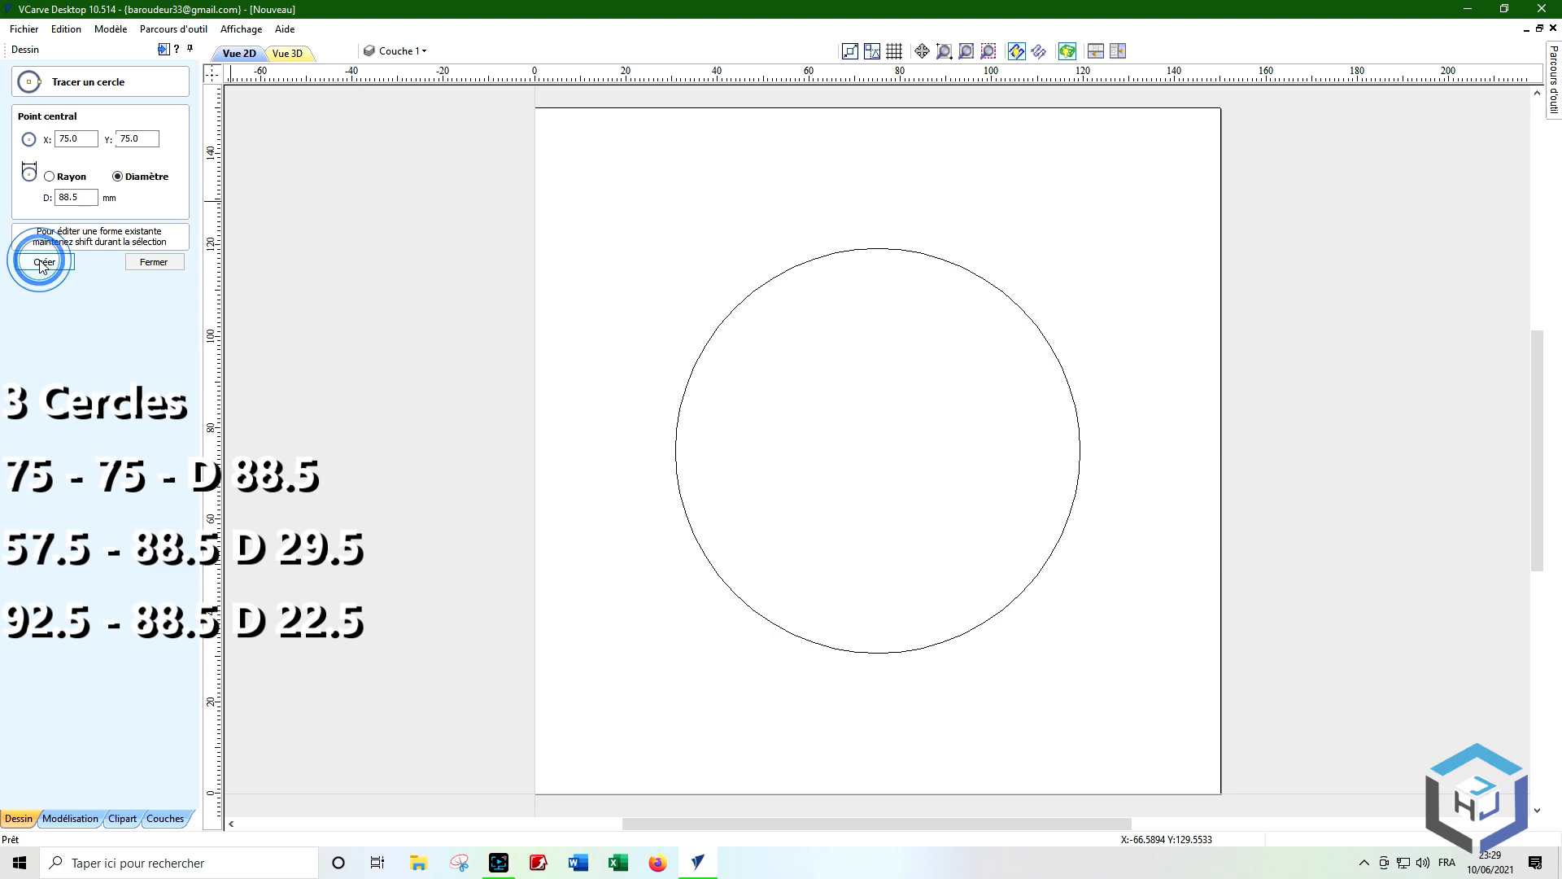
Step: Create a second circle 29.5 mm in diameter centred at X 57.5, Y 88.5
{"action": "left_click", "coordinate": [79, 139]}
{"action": "double_click", "coordinate": [79, 139]}
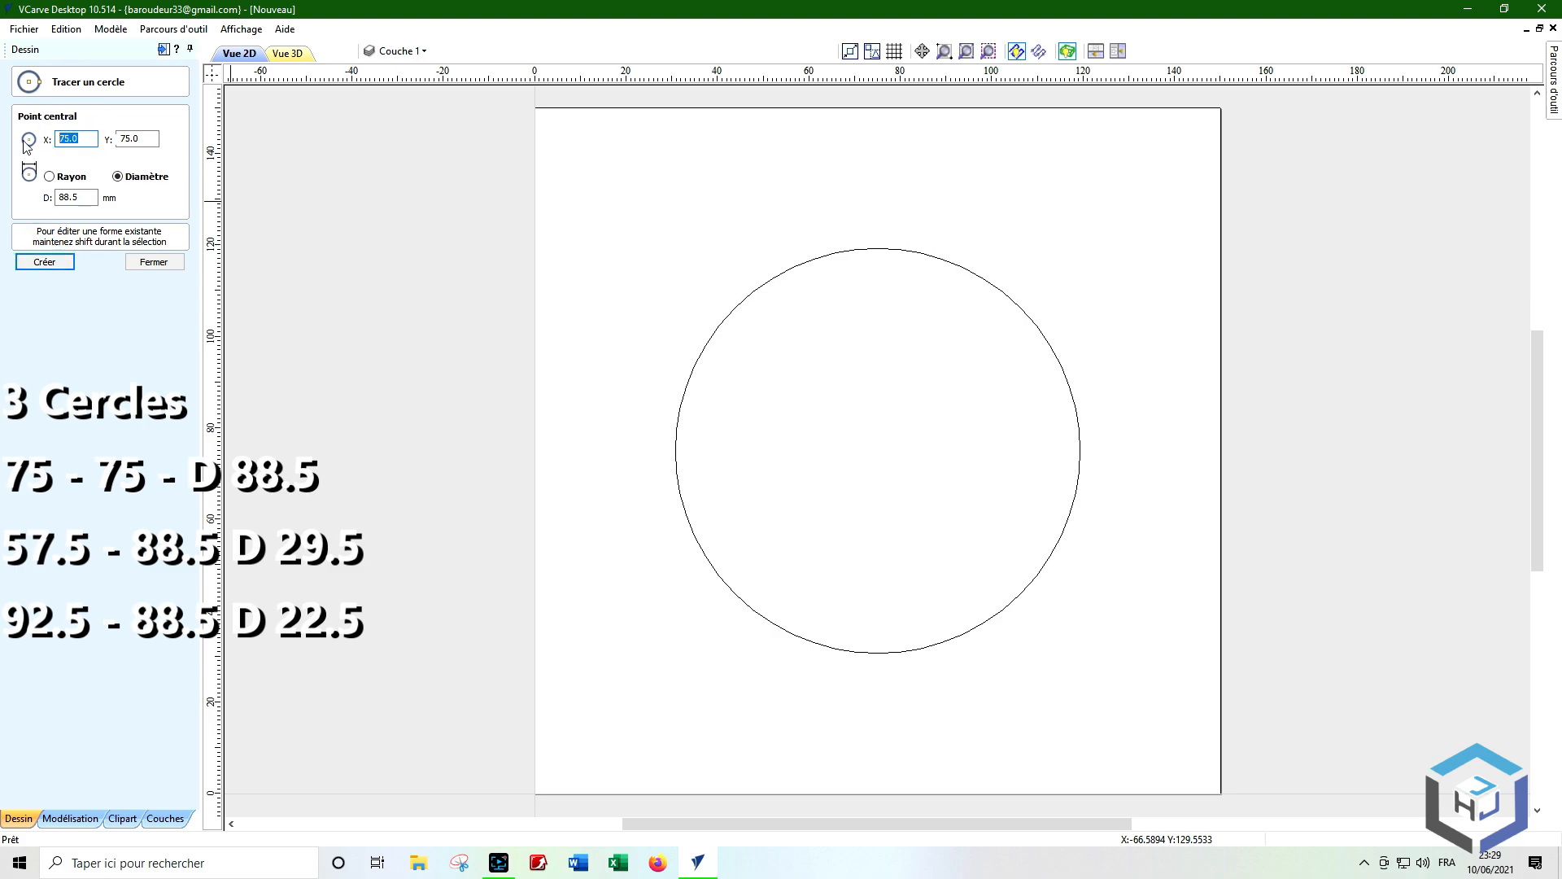
{"action": "key", "text": "Tab"}
{"action": "type", "text": "88"}
{"action": "double_click", "coordinate": [87, 196]}
{"action": "type", "text": "29.5"}
{"action": "left_click", "coordinate": [44, 261]}
Step: Create a third circle 22.5 mm in diameter centred at X 92.5, Y 88.5 and finish the circle command
{"action": "double_click", "coordinate": [59, 139]}
{"action": "type", "text": "92.5"}
{"action": "double_click", "coordinate": [78, 197]}
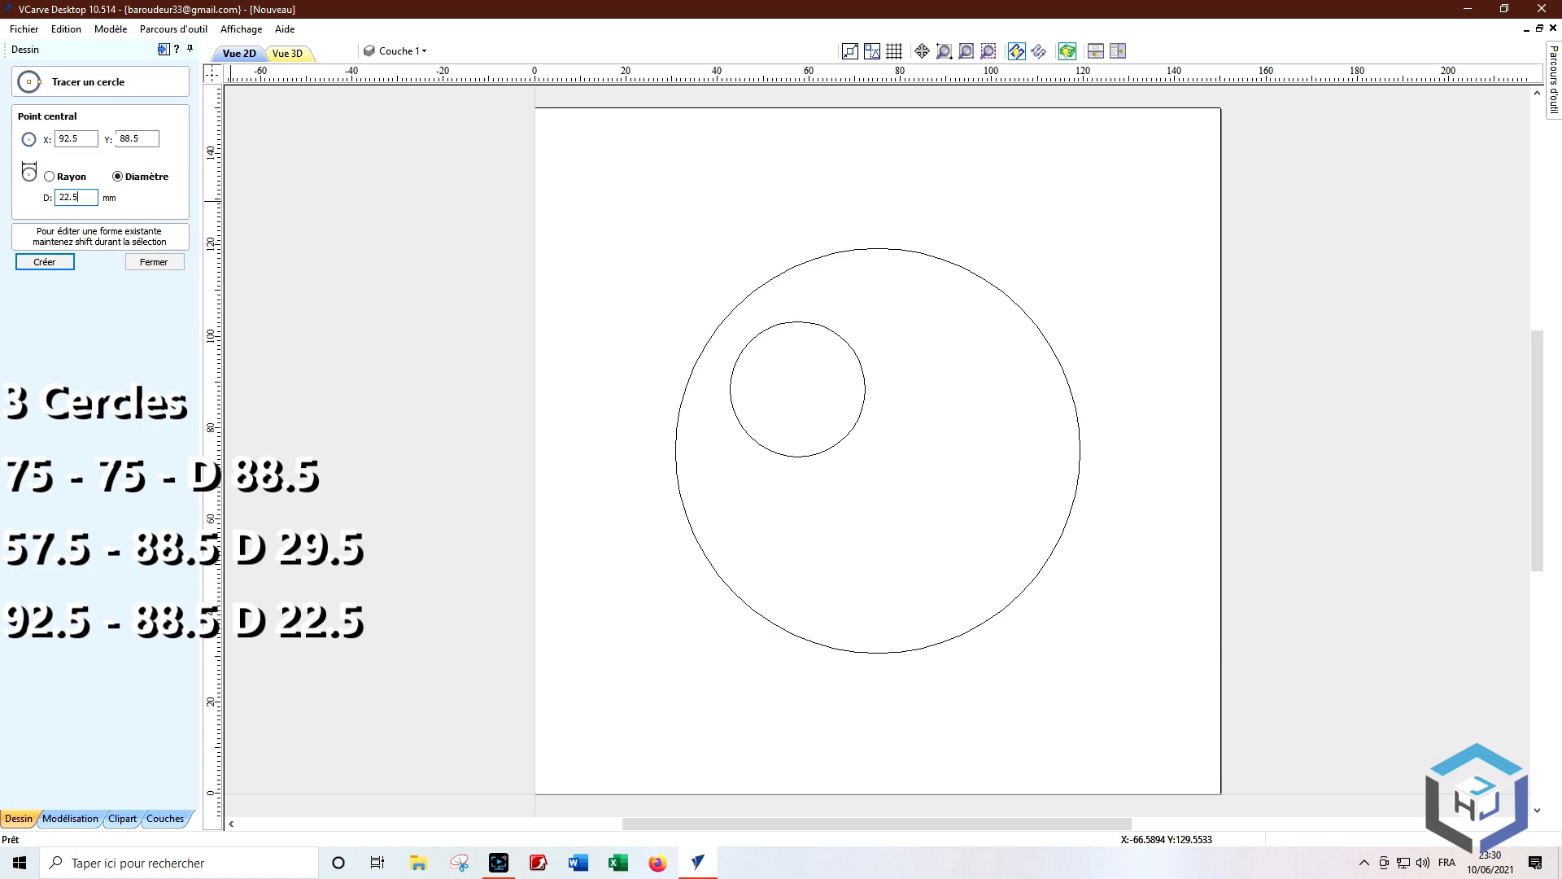
{"action": "type", "text": "22.5"}
{"action": "left_click", "coordinate": [41, 262]}
{"action": "left_click", "coordinate": [161, 263]}
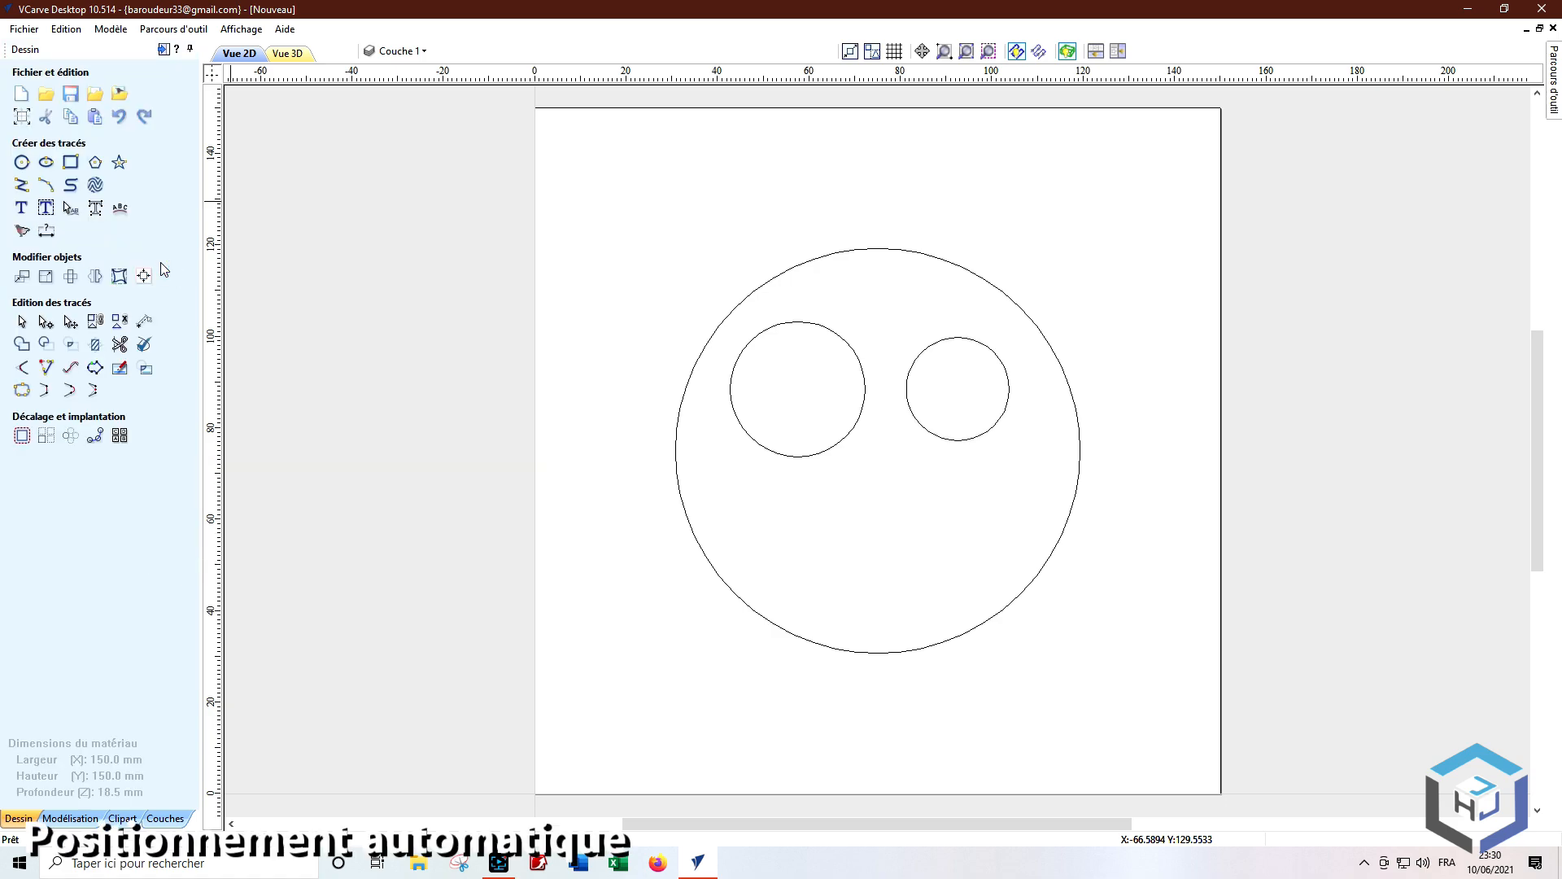
Step: Draw a small circle snapped to the sheet centre at X 75, Y 75 and set its diameter to 5 mm
{"action": "left_click", "coordinate": [21, 162]}
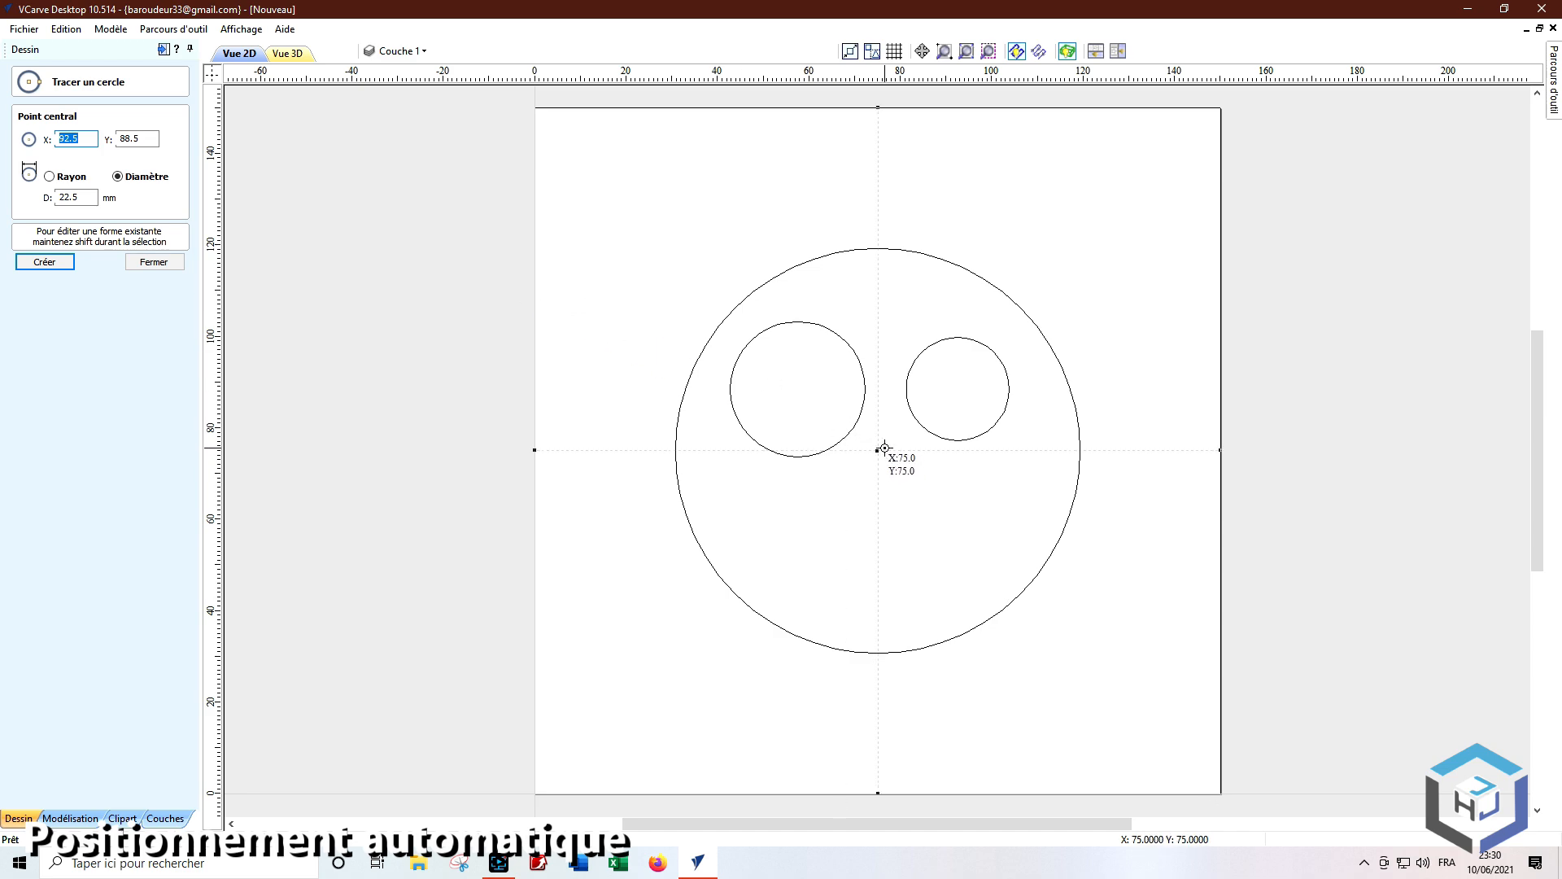
{"action": "left_click_drag", "start_coordinate": [884, 447], "coordinate": [887, 457]}
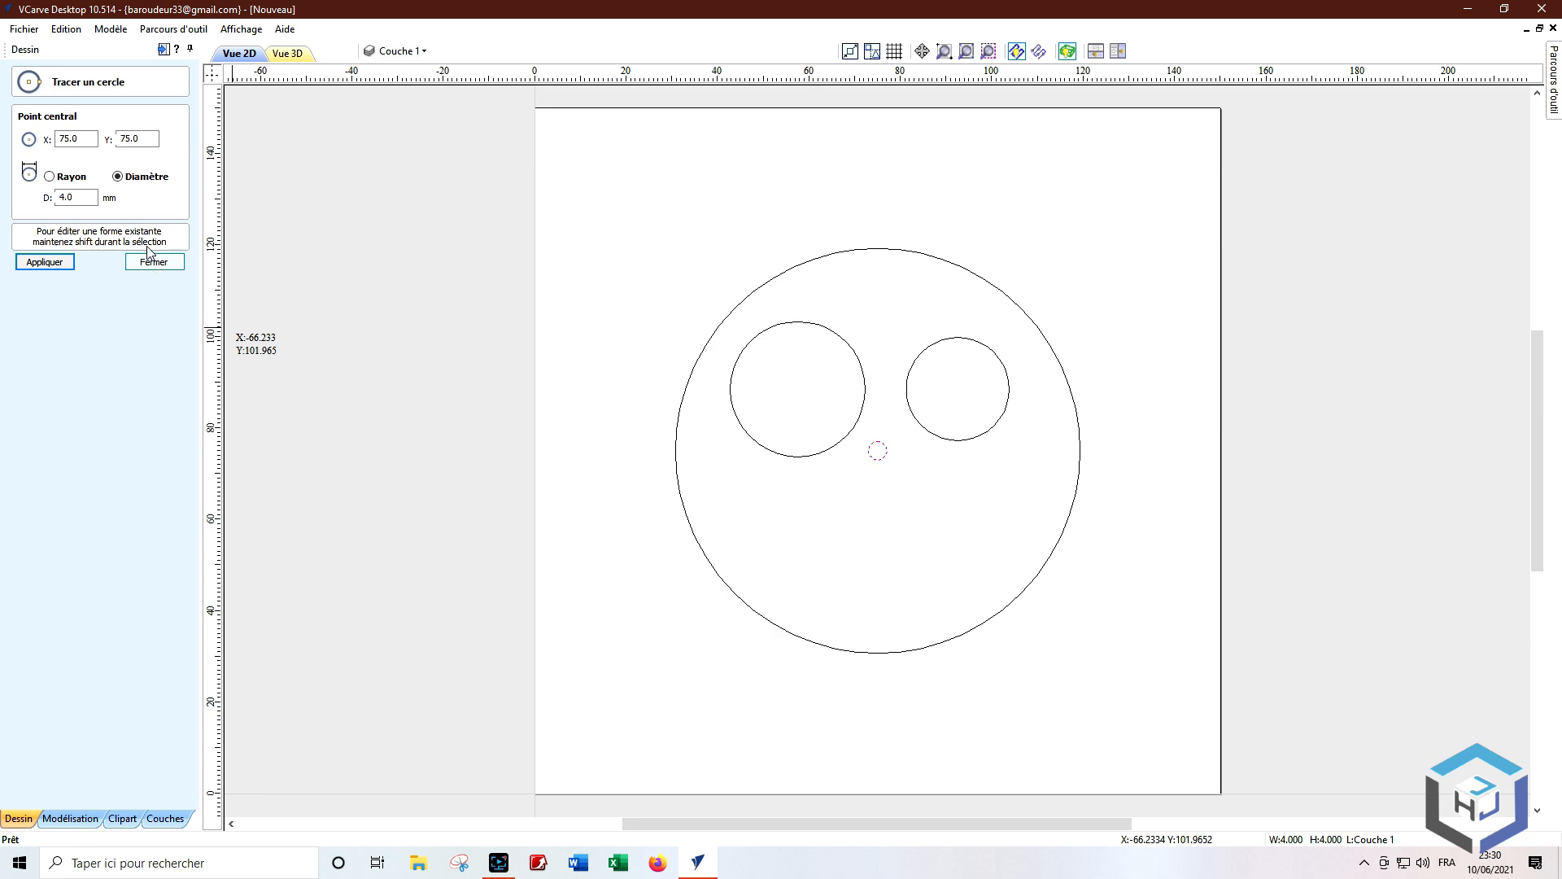
{"action": "left_click_drag", "start_coordinate": [86, 198], "coordinate": [51, 195]}
{"action": "type", "text": "5"}
{"action": "key", "text": "Return"}
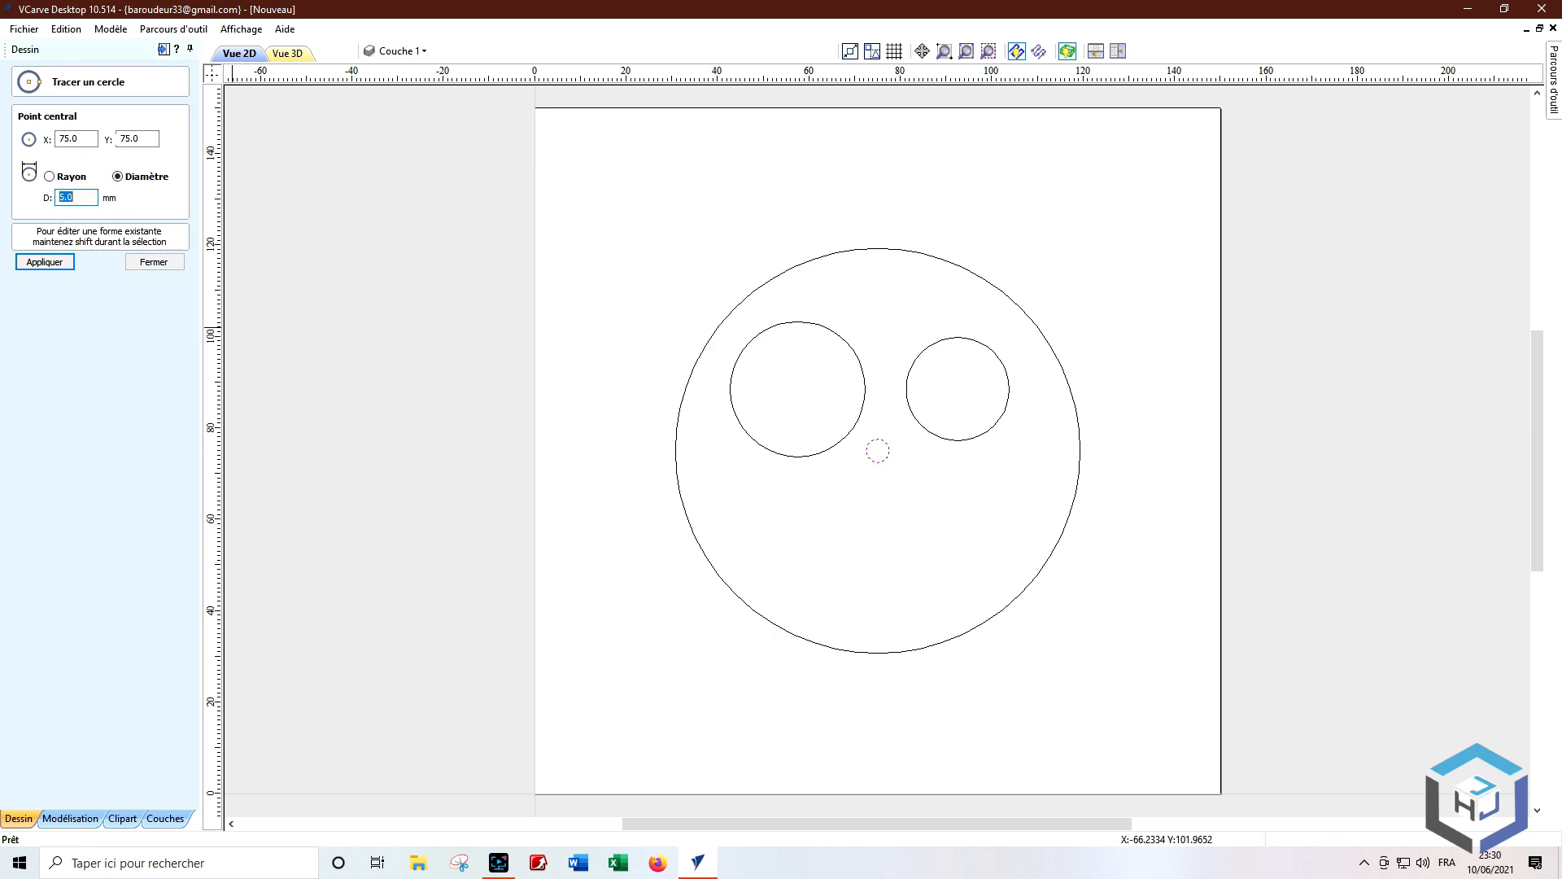
{"action": "left_click", "coordinate": [41, 261]}
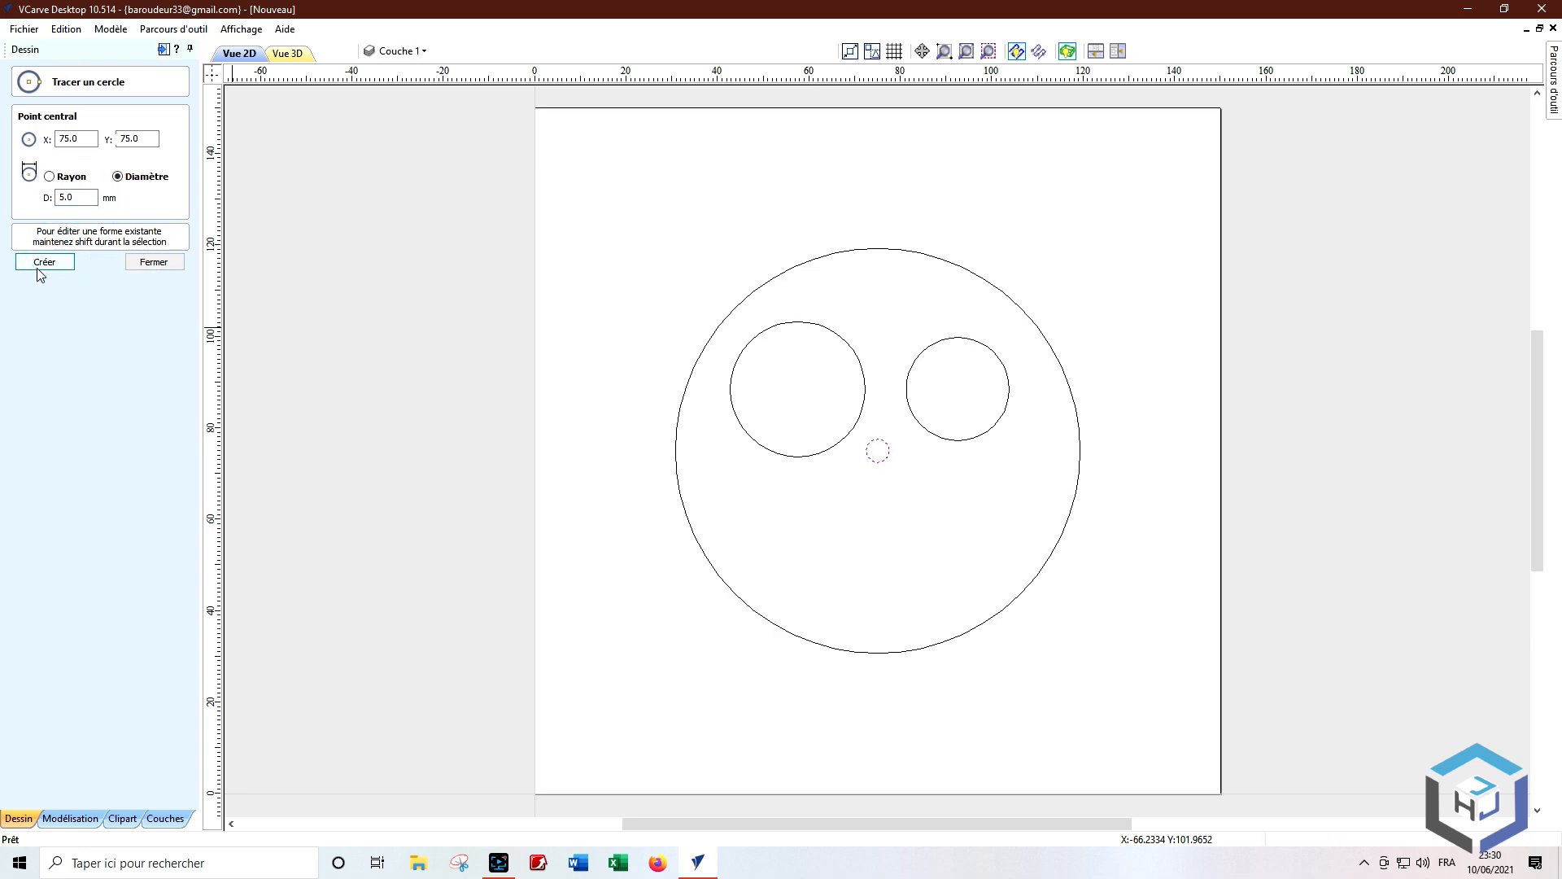
{"action": "left_click", "coordinate": [149, 263]}
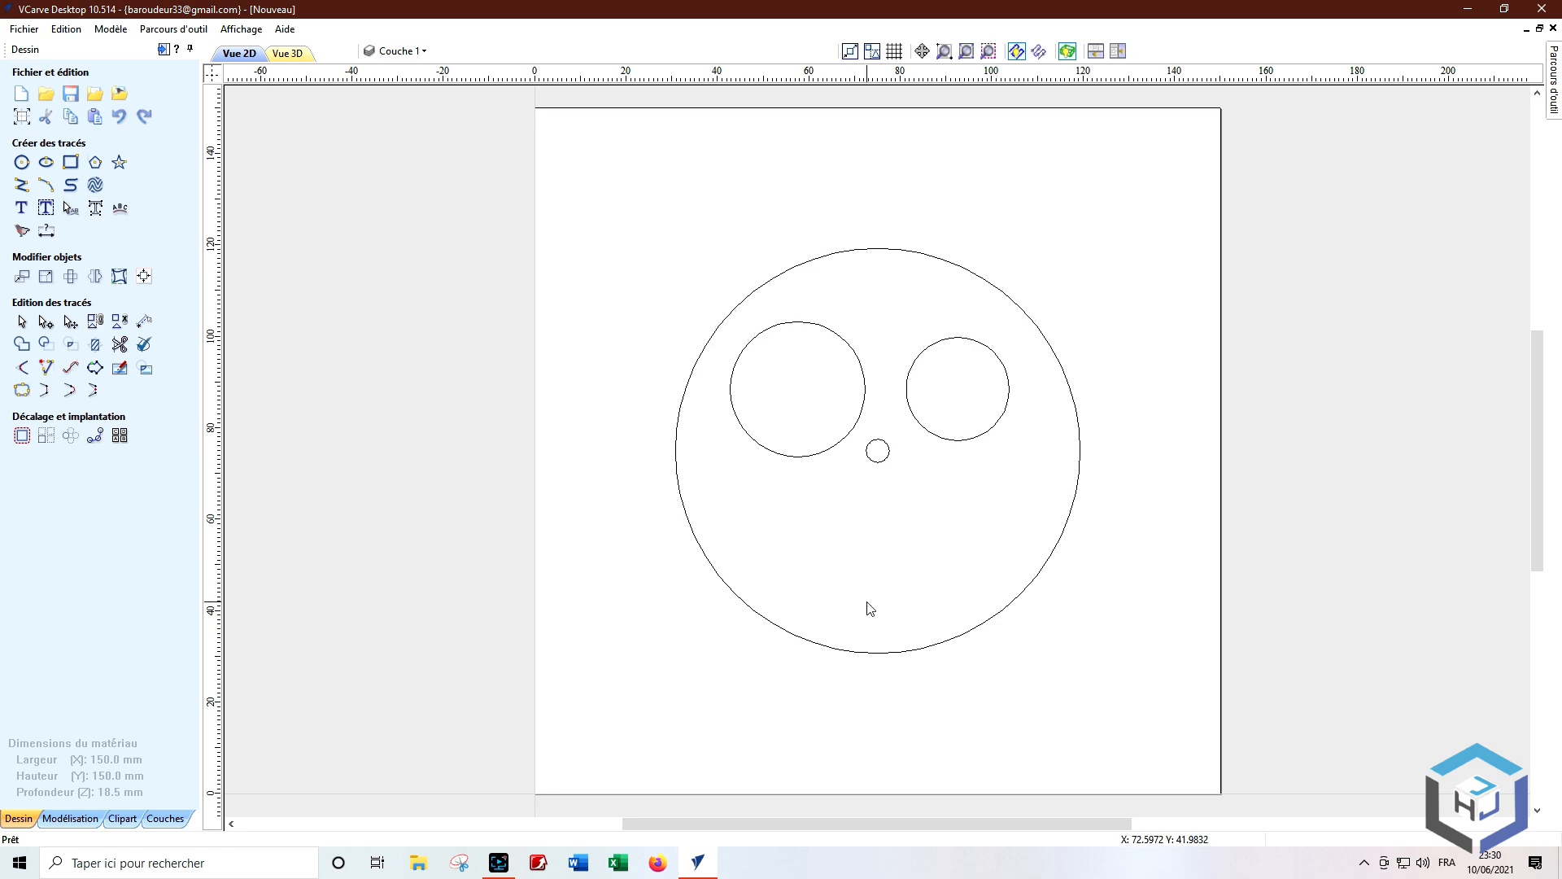
Step: Offset the 88.5 mm circle outward by 3 mm, keeping the original
{"action": "left_click", "coordinate": [833, 254]}
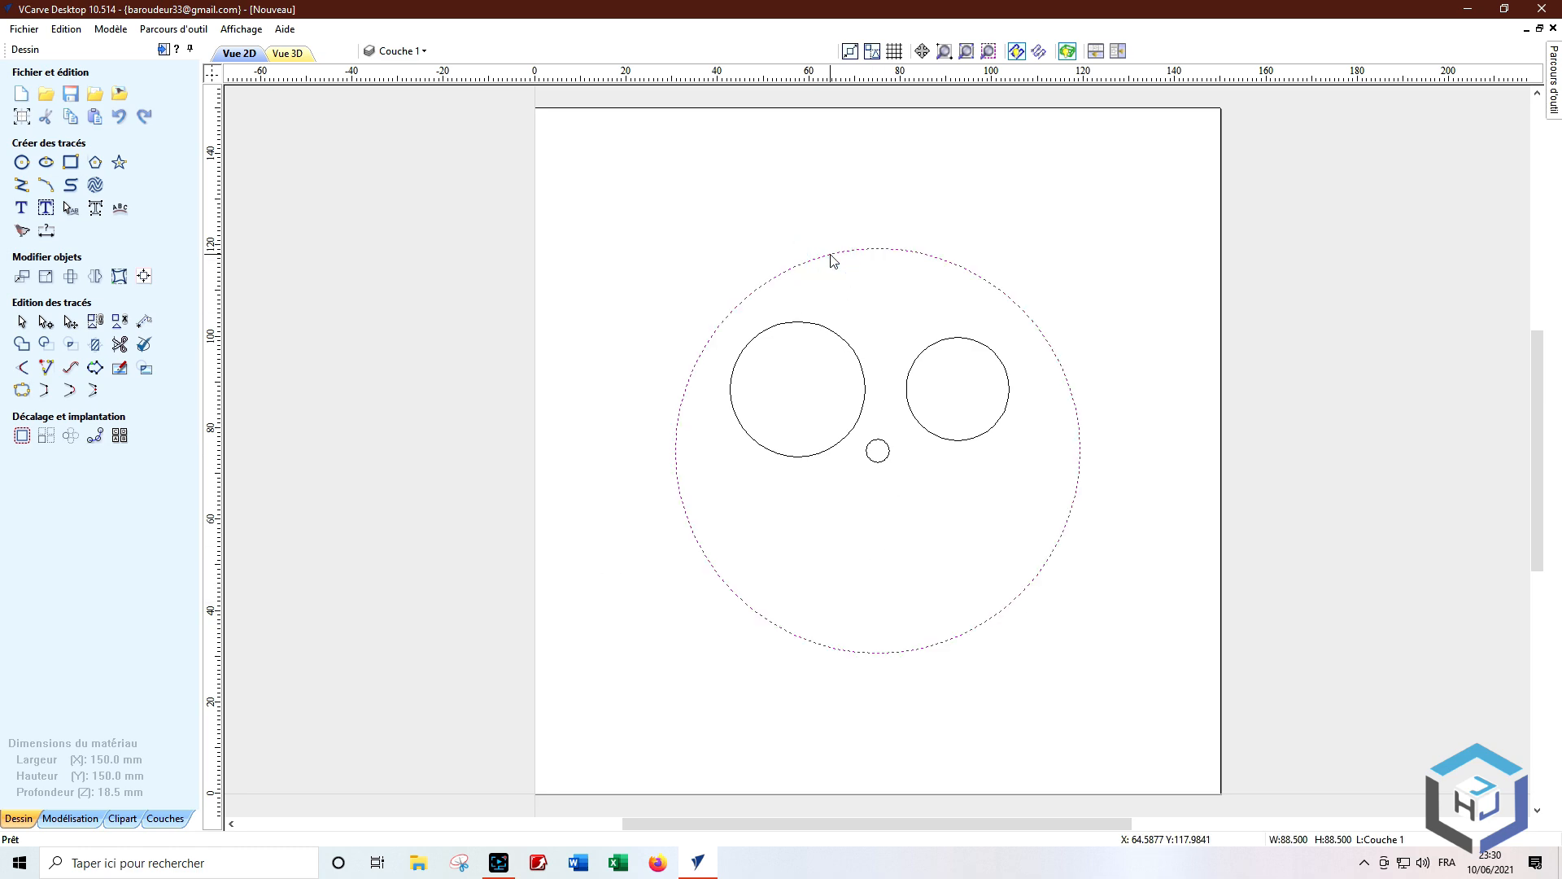
{"action": "left_click", "coordinate": [22, 436]}
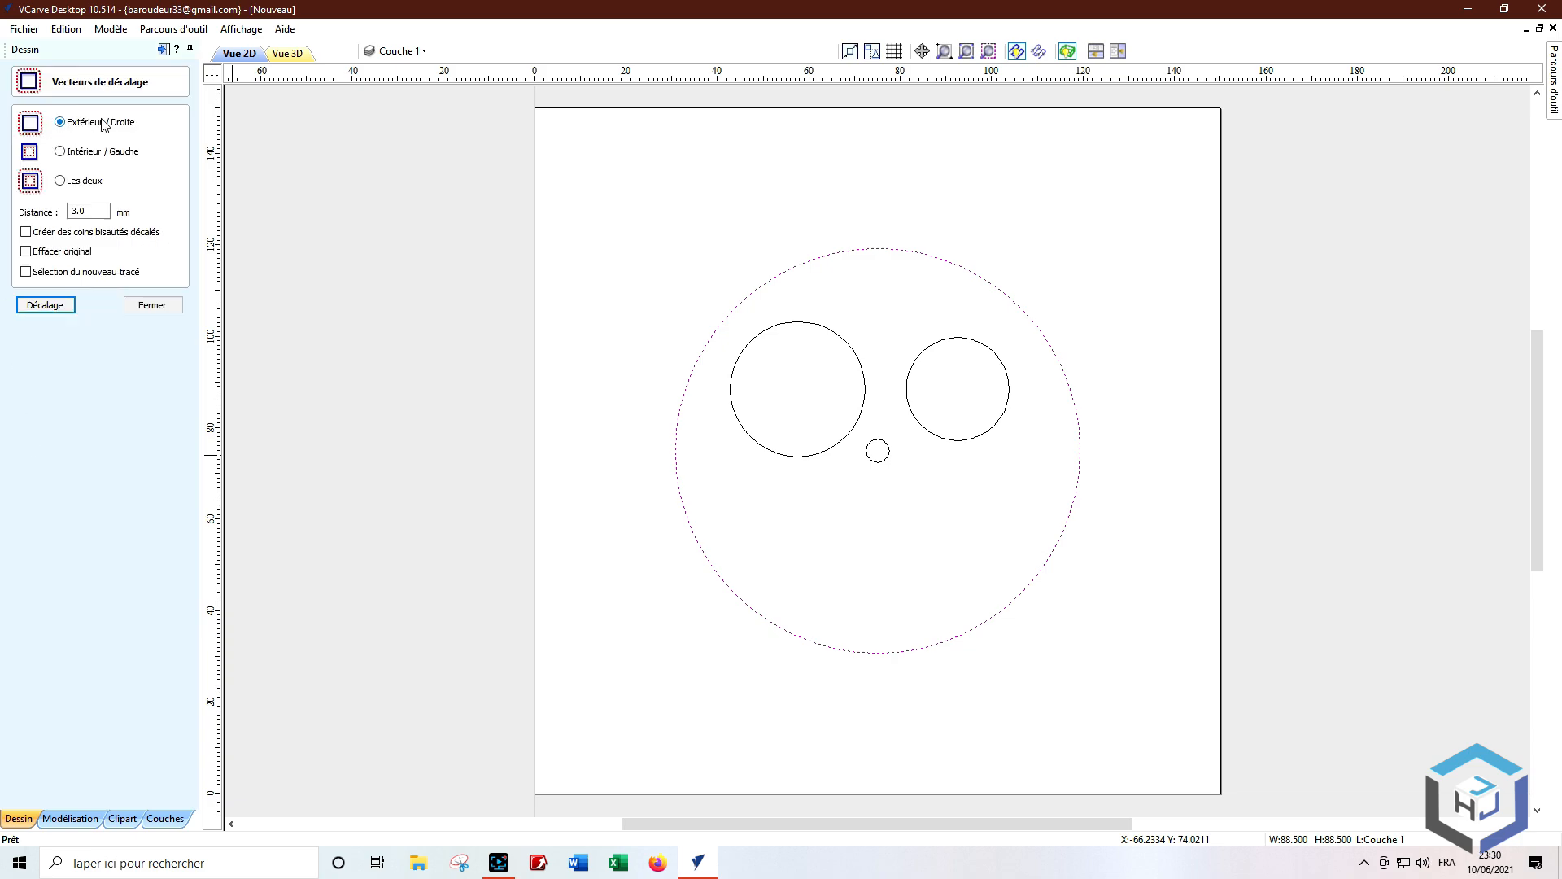
{"action": "left_click", "coordinate": [37, 308]}
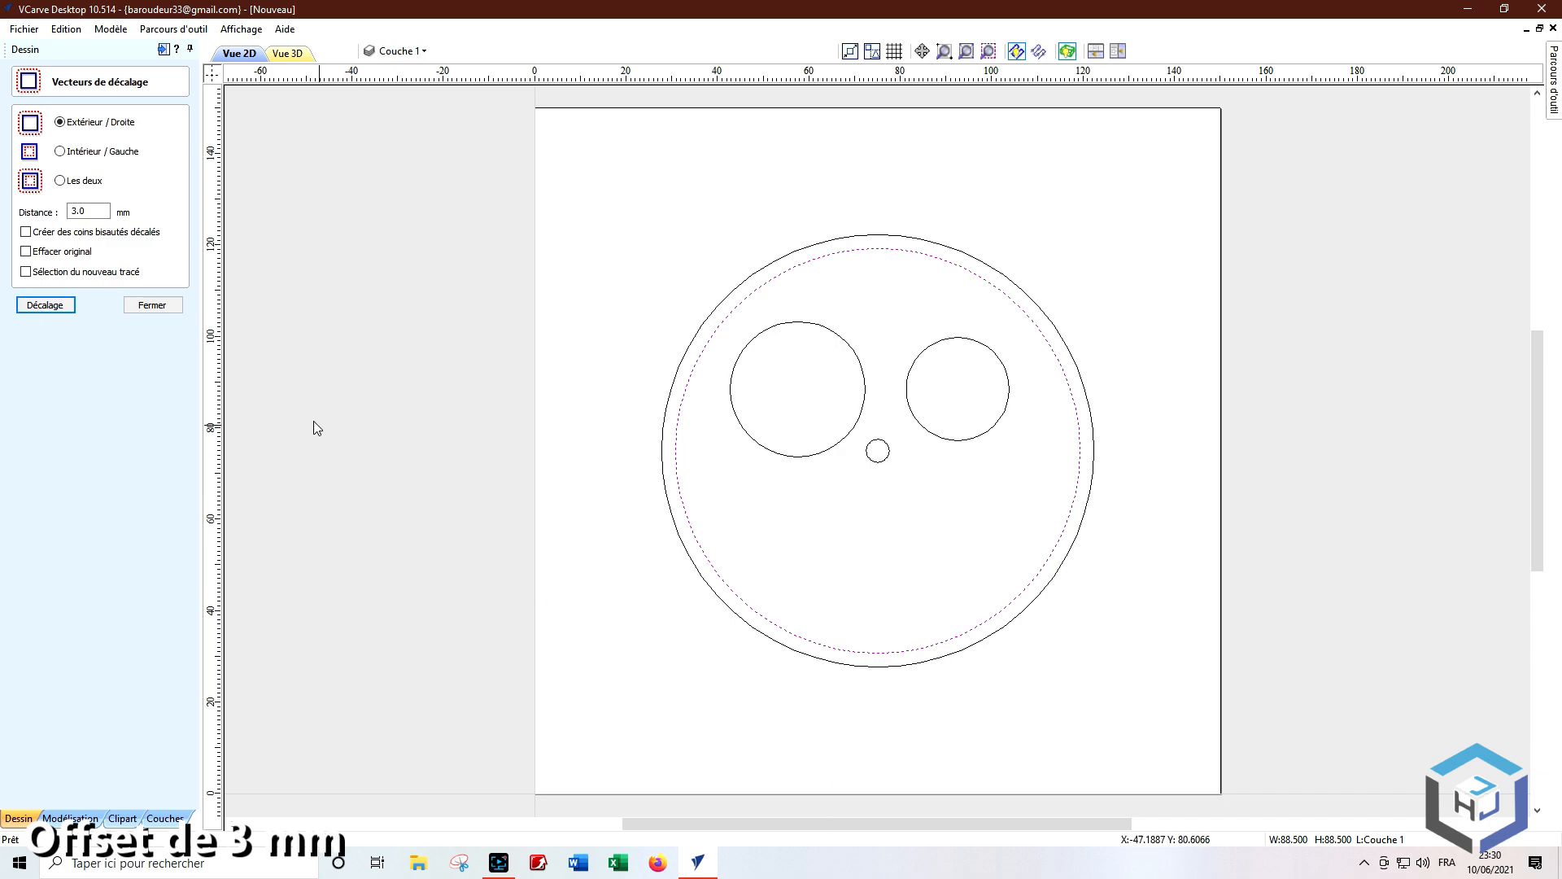
{"action": "left_click", "coordinate": [161, 306]}
{"action": "left_click", "coordinate": [557, 535]}
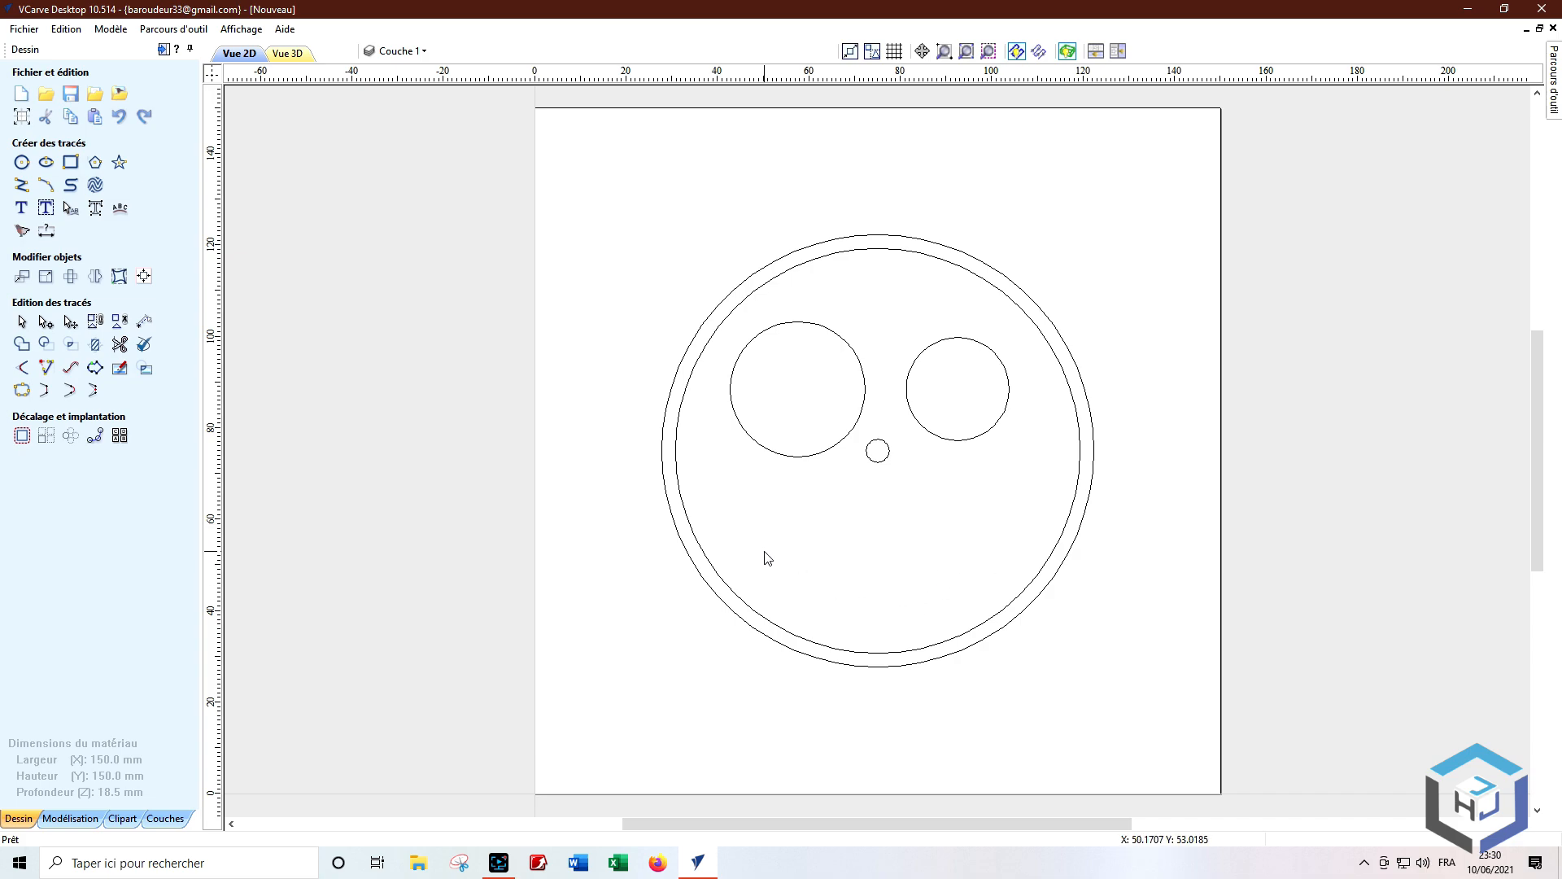
Step: Draw a guide circle centred at X 75, Y 75 and set its diameter to 70 mm
{"action": "left_click", "coordinate": [21, 162]}
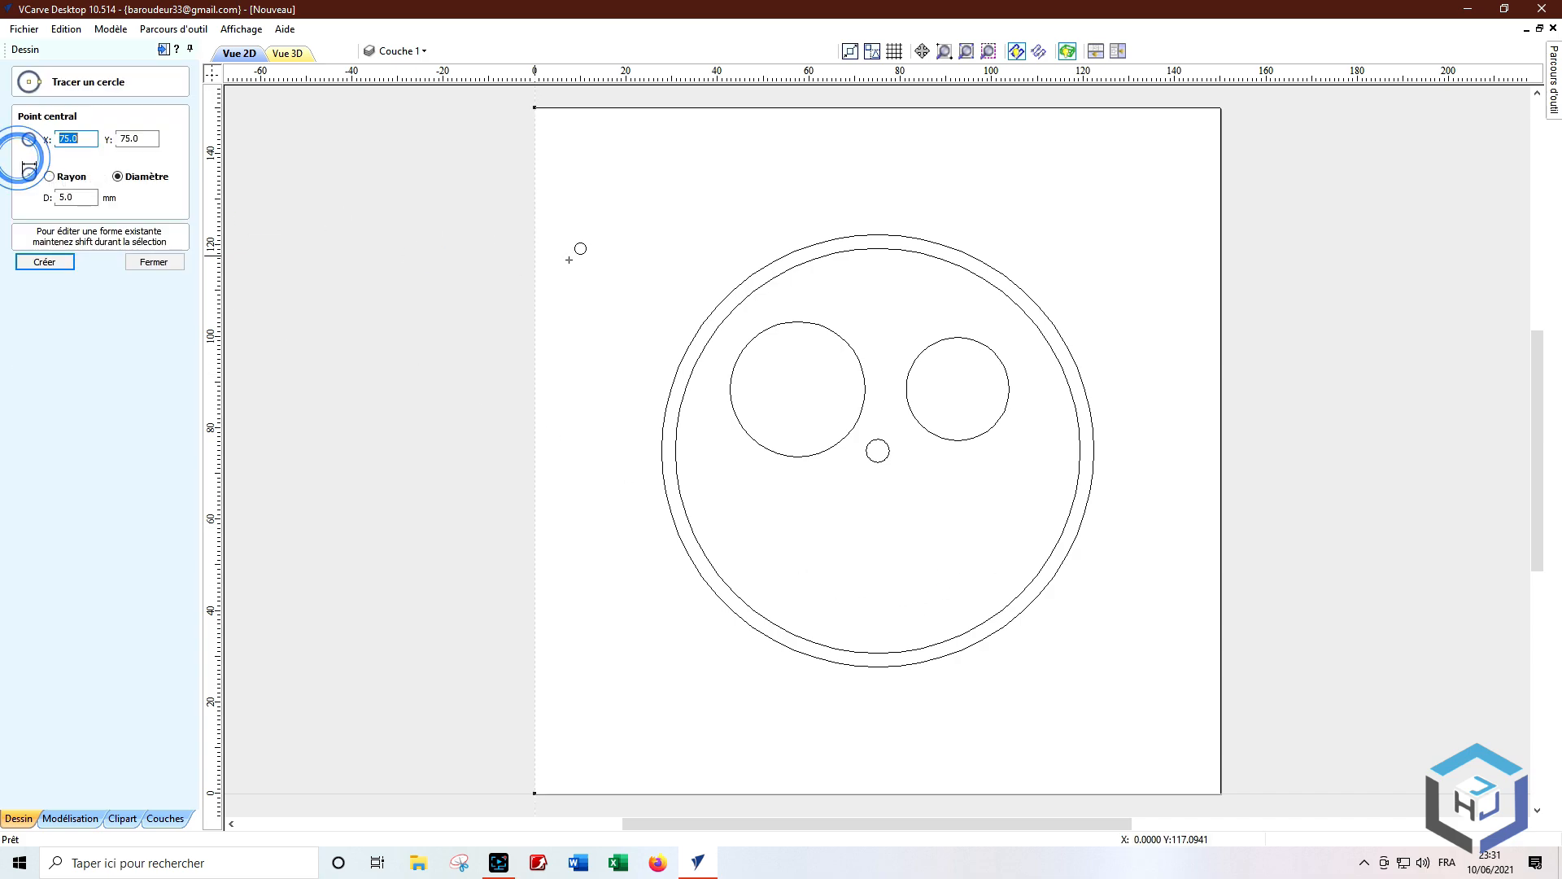
{"action": "left_click", "coordinate": [878, 450]}
{"action": "left_click", "coordinate": [909, 569]}
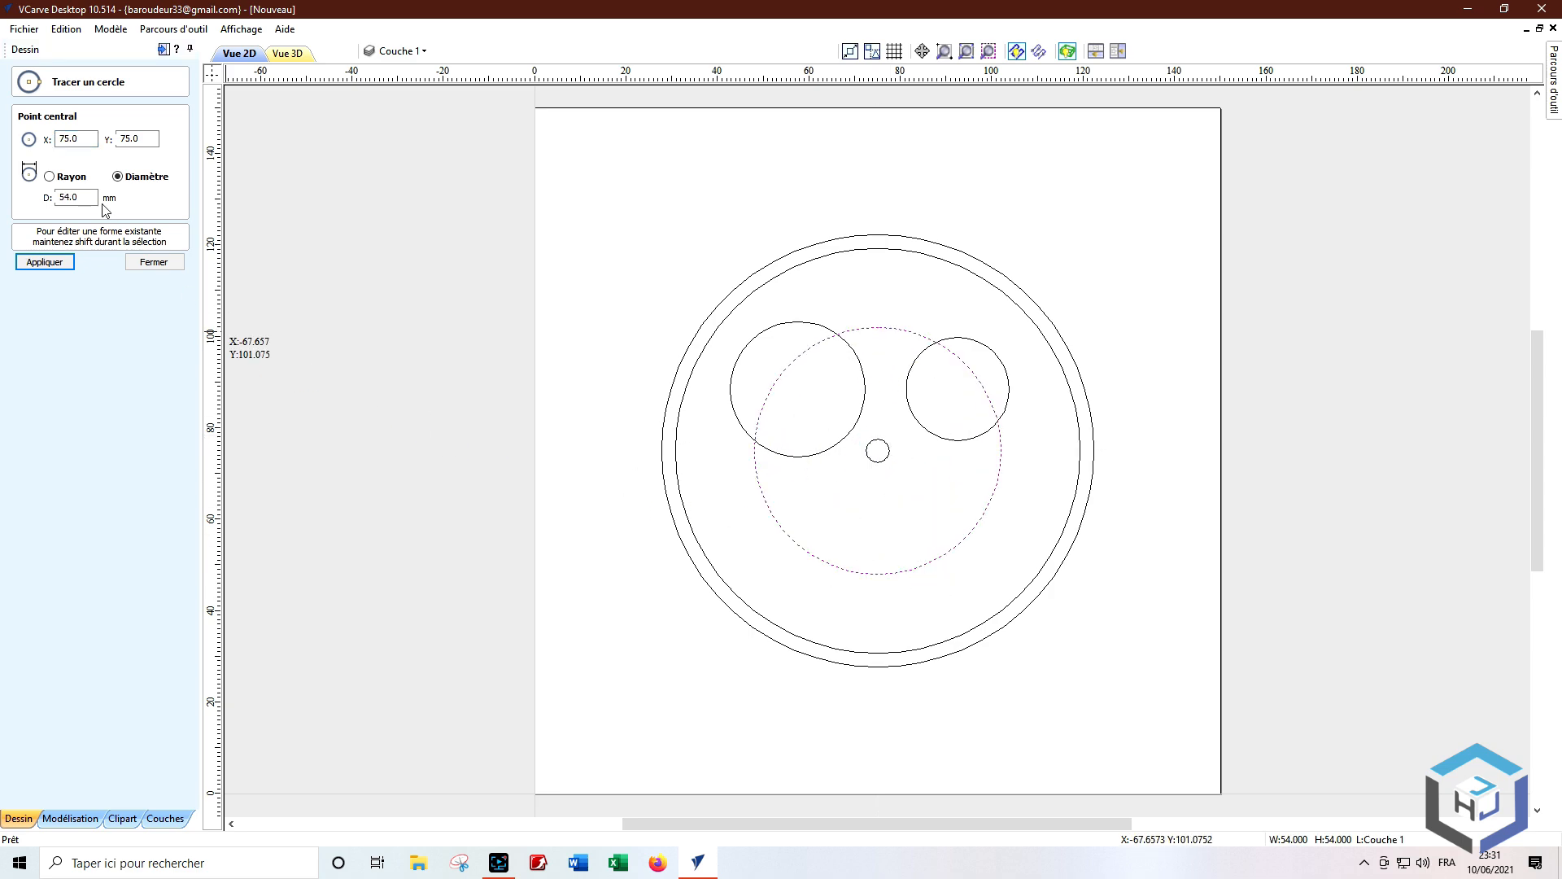
{"action": "left_click_drag", "start_coordinate": [104, 199], "coordinate": [59, 193]}
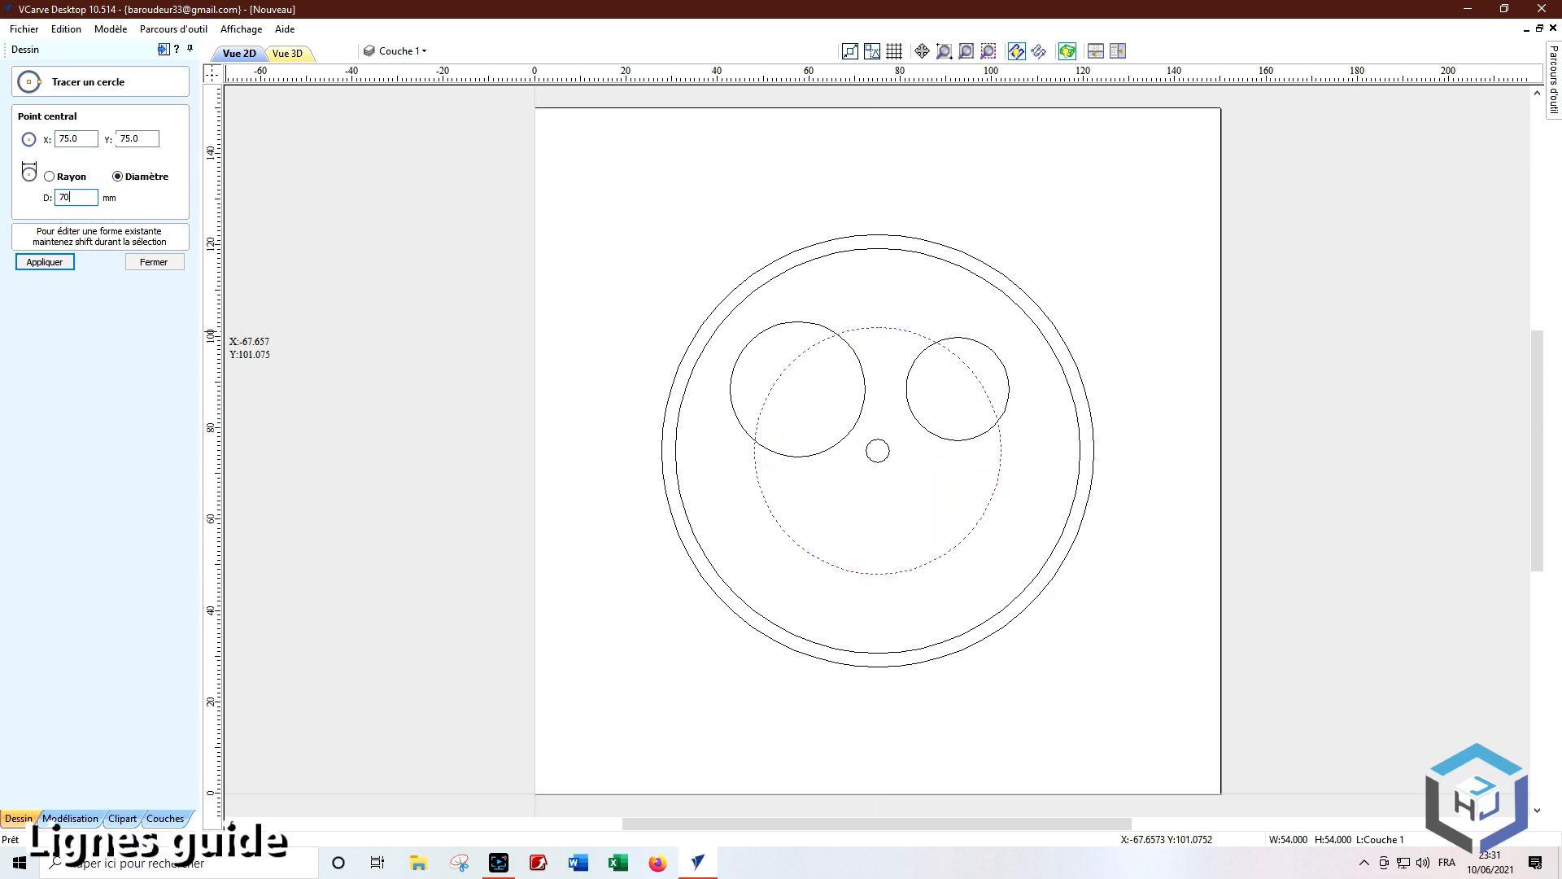
{"action": "key", "text": "Return"}
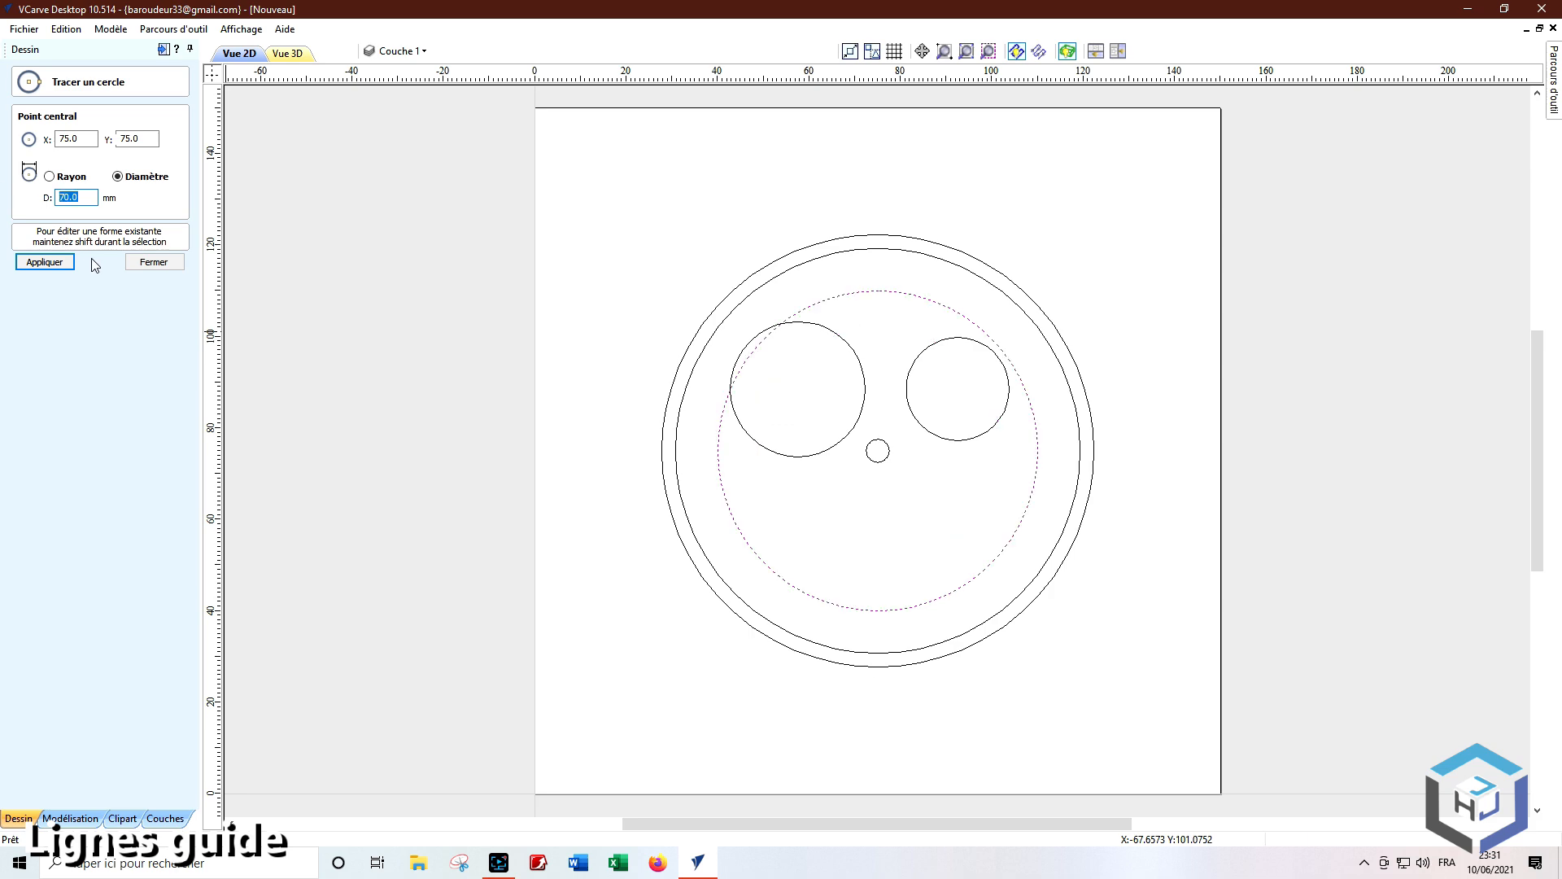
{"action": "left_click", "coordinate": [152, 262]}
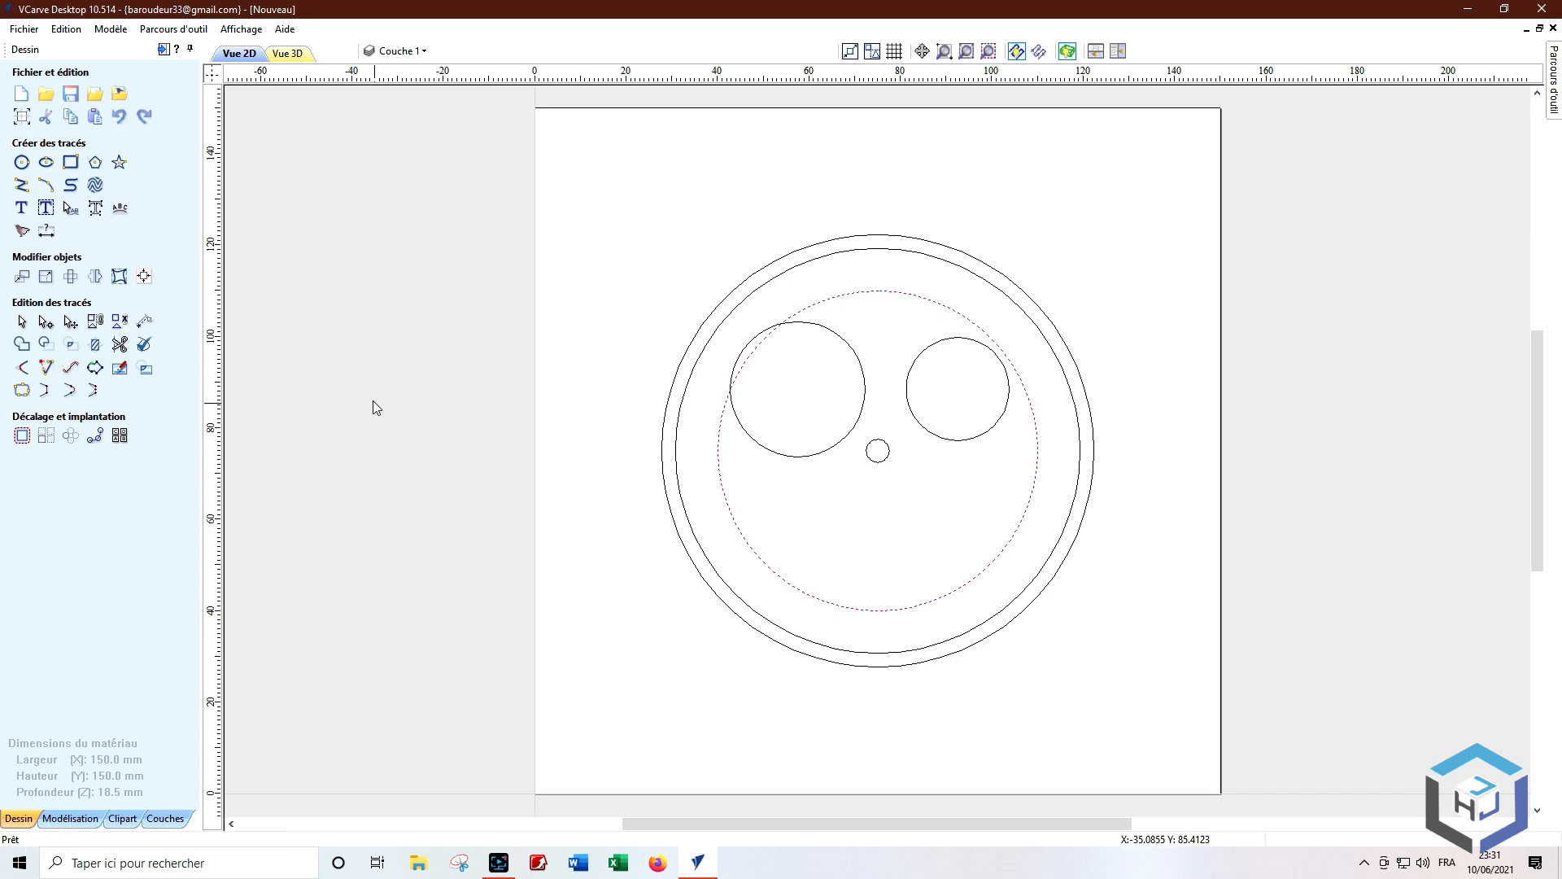
Step: Draw a straight polyline from the 29.5 mm circle's centre through the sheet centre to just beyond the 70 mm circle, spanning about 48 x 37 mm
{"action": "left_click", "coordinate": [21, 184]}
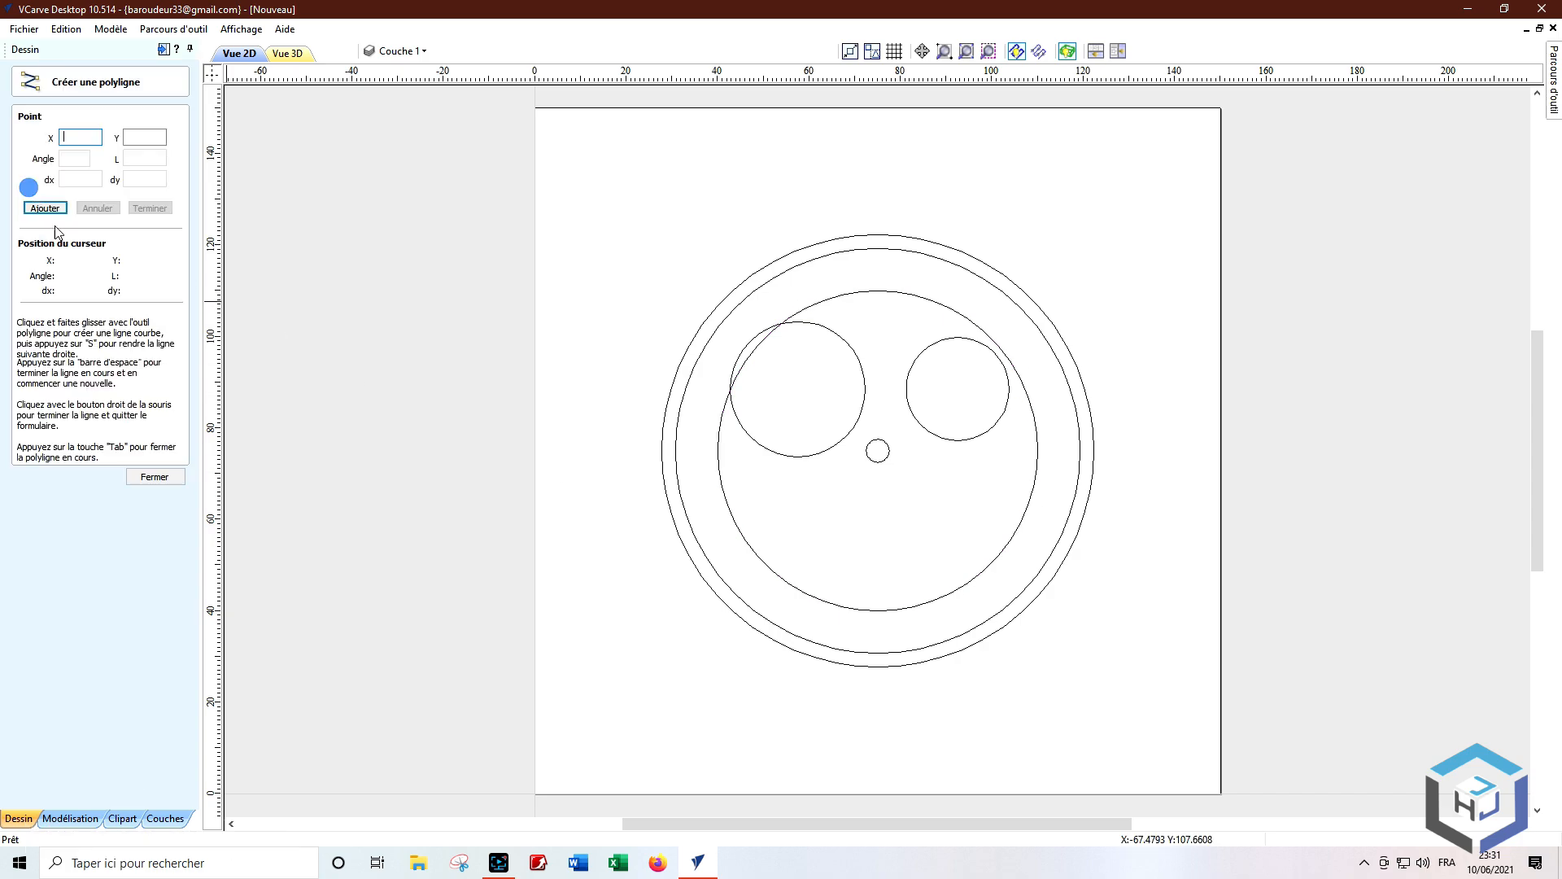
{"action": "left_click", "coordinate": [803, 388]}
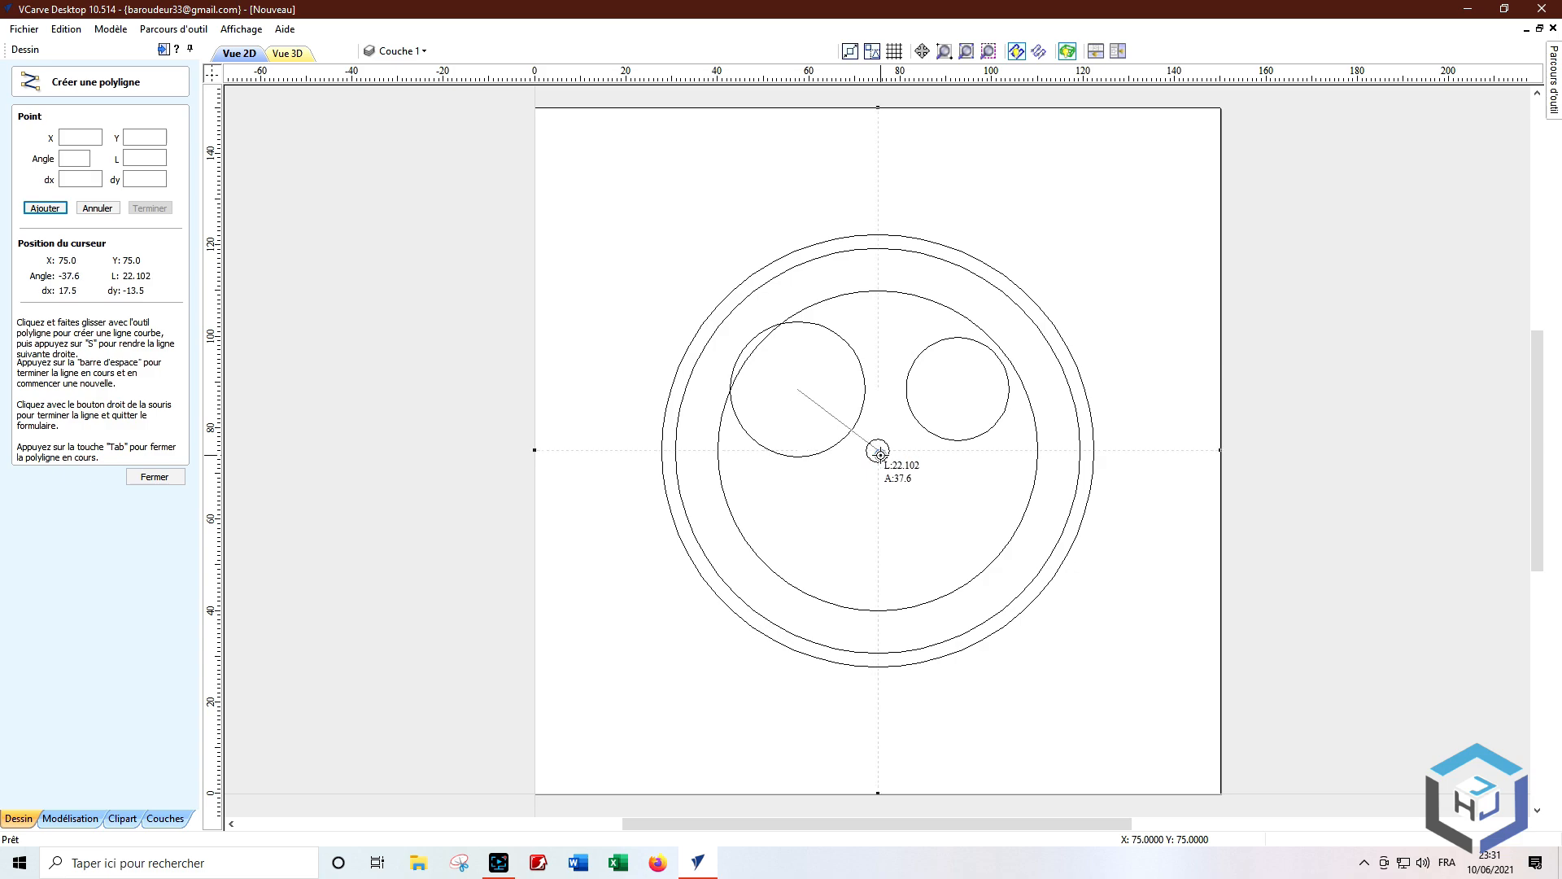
{"action": "left_click", "coordinate": [879, 451]}
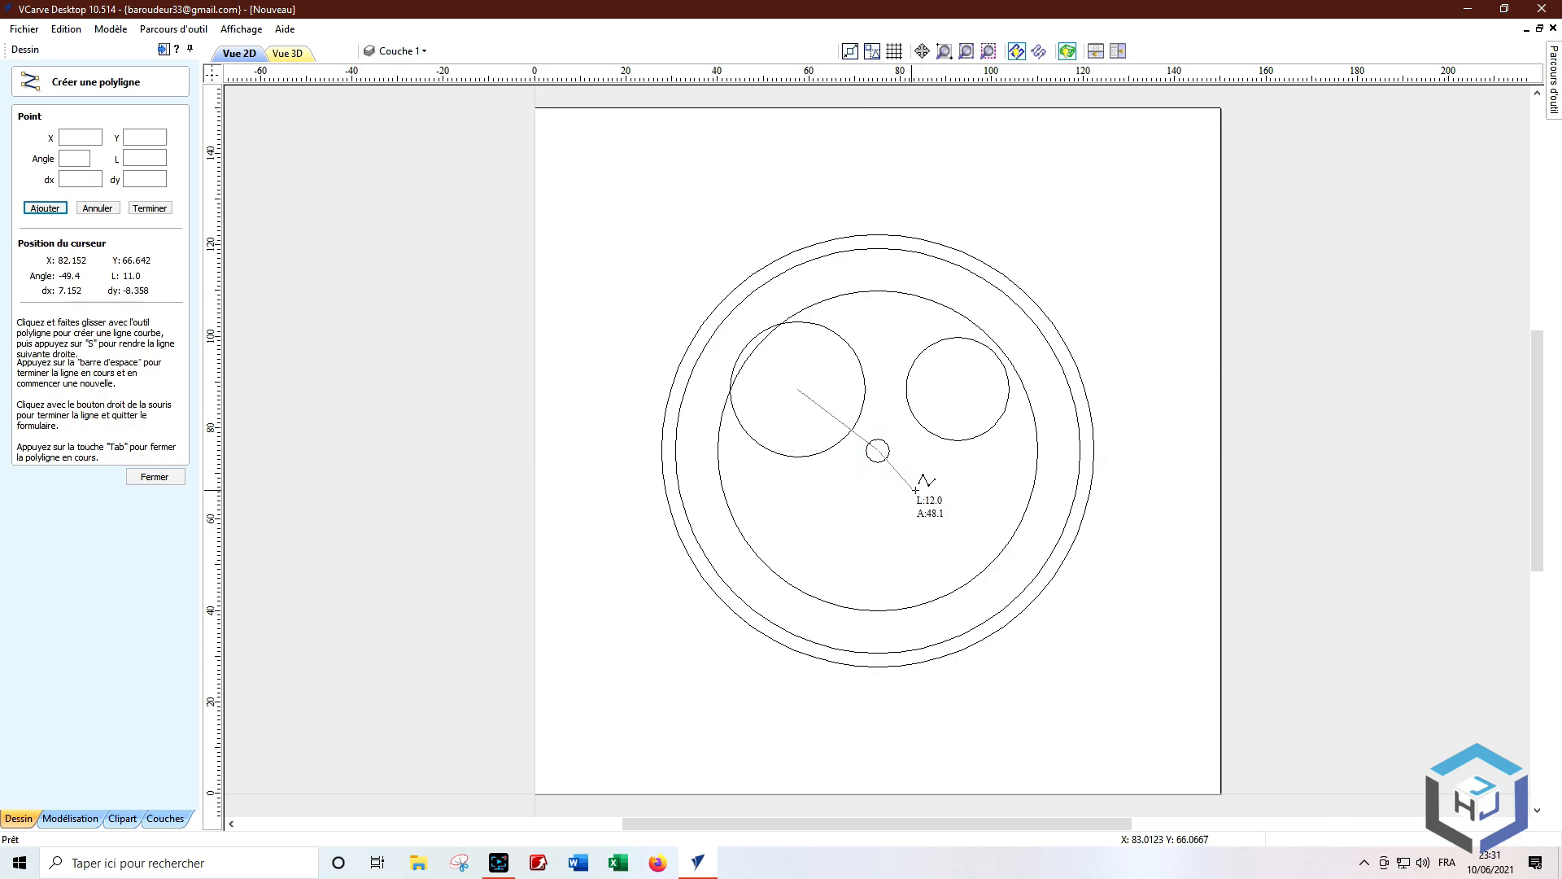
{"action": "left_click", "coordinate": [1015, 559]}
{"action": "right_click", "coordinate": [1015, 560]}
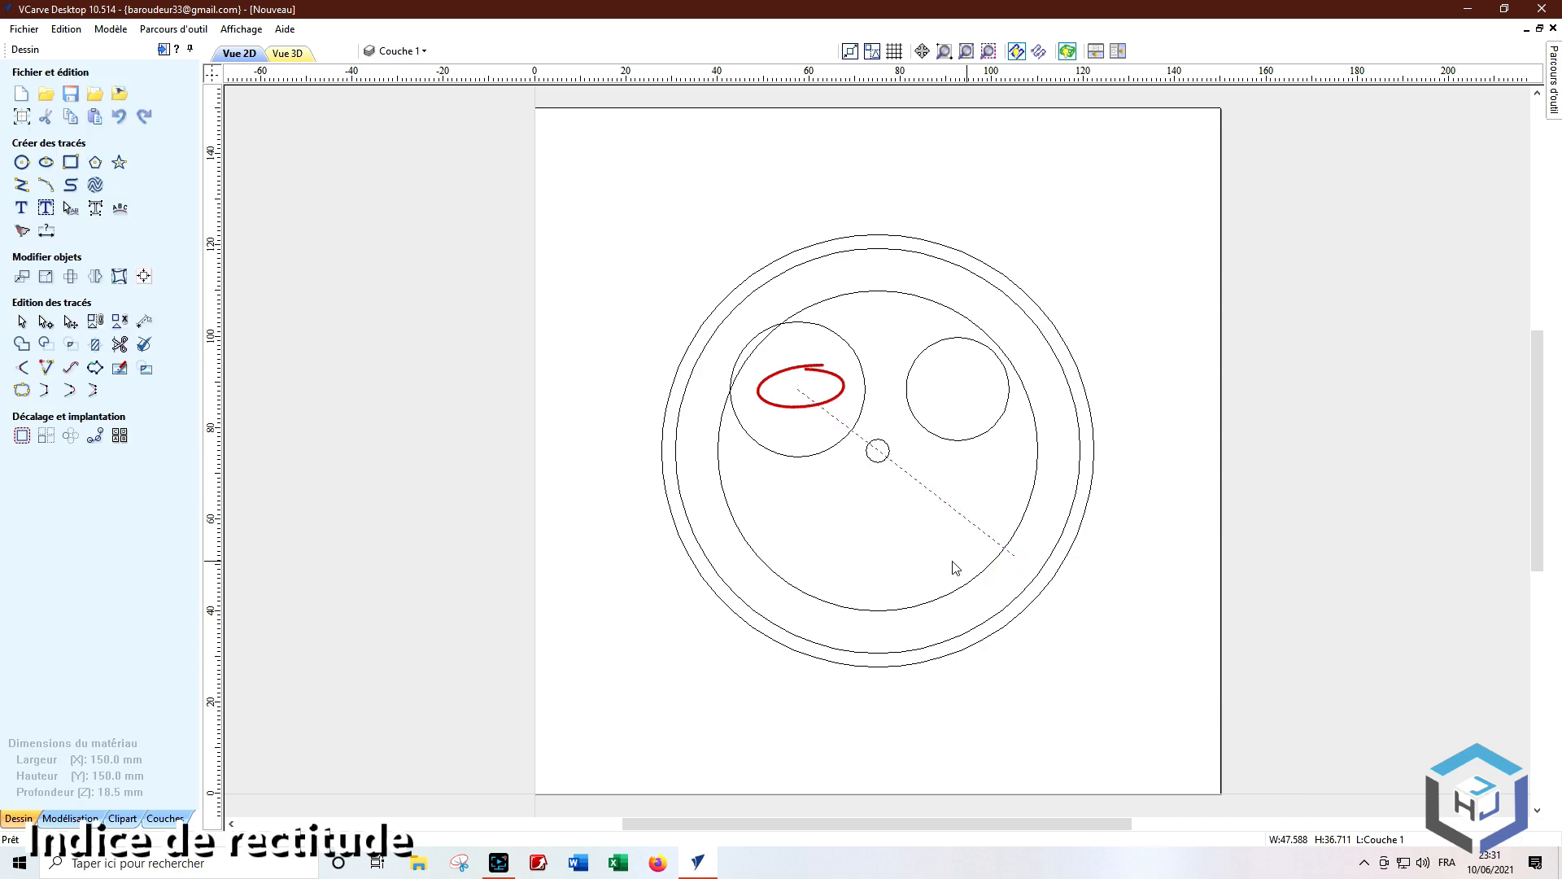
Step: Draw a second polyline from the 22.5 mm circle's centre through the sheet centre, extended straight to just beyond the 70 mm circle
{"action": "left_click", "coordinate": [22, 186]}
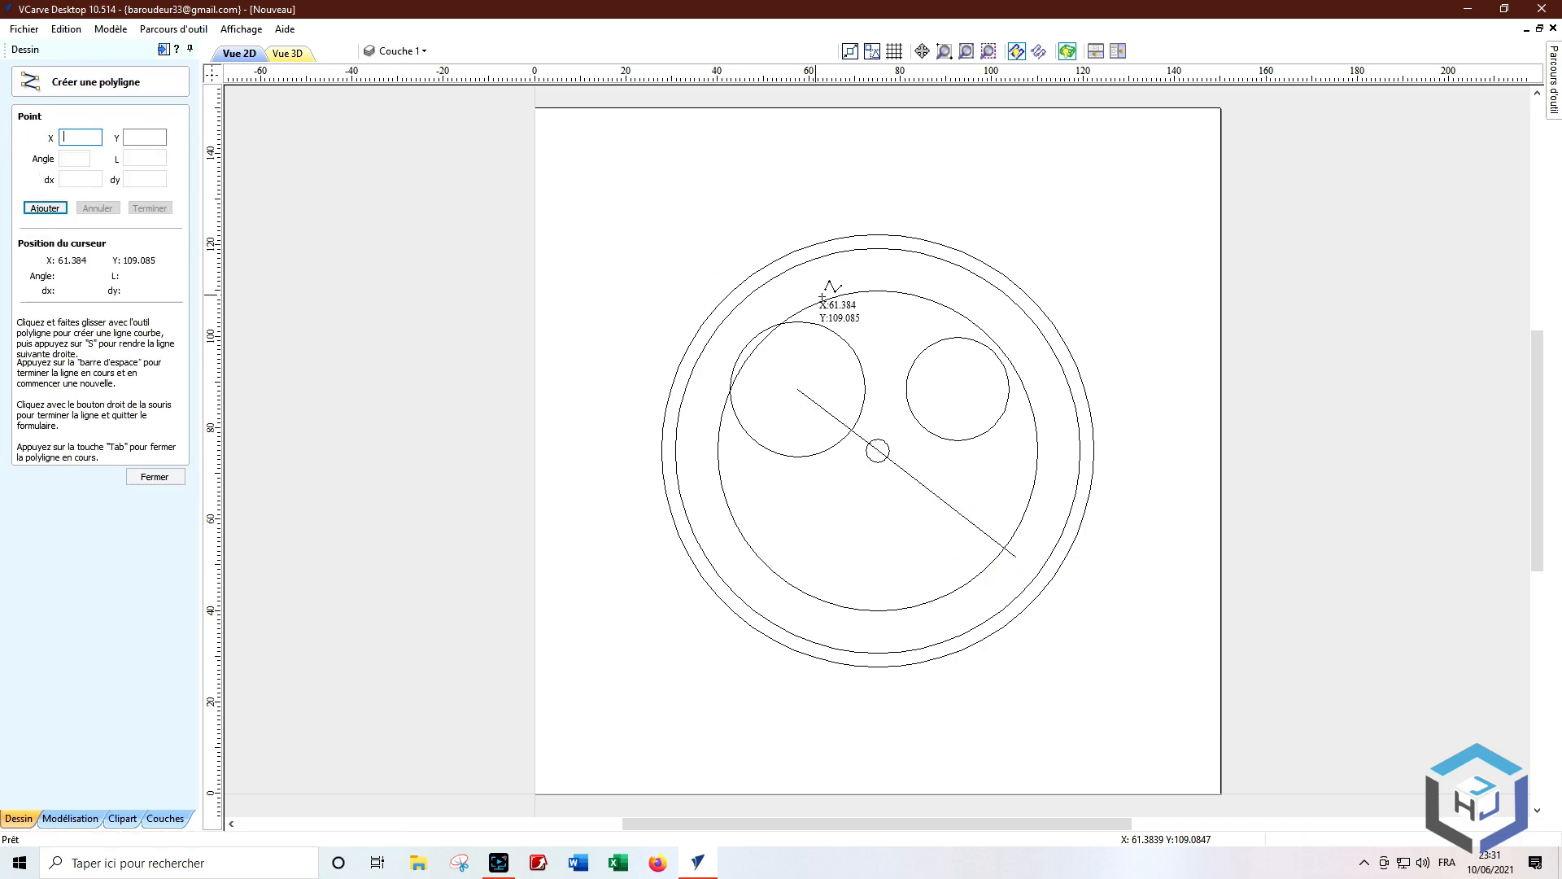
{"action": "left_click", "coordinate": [958, 389]}
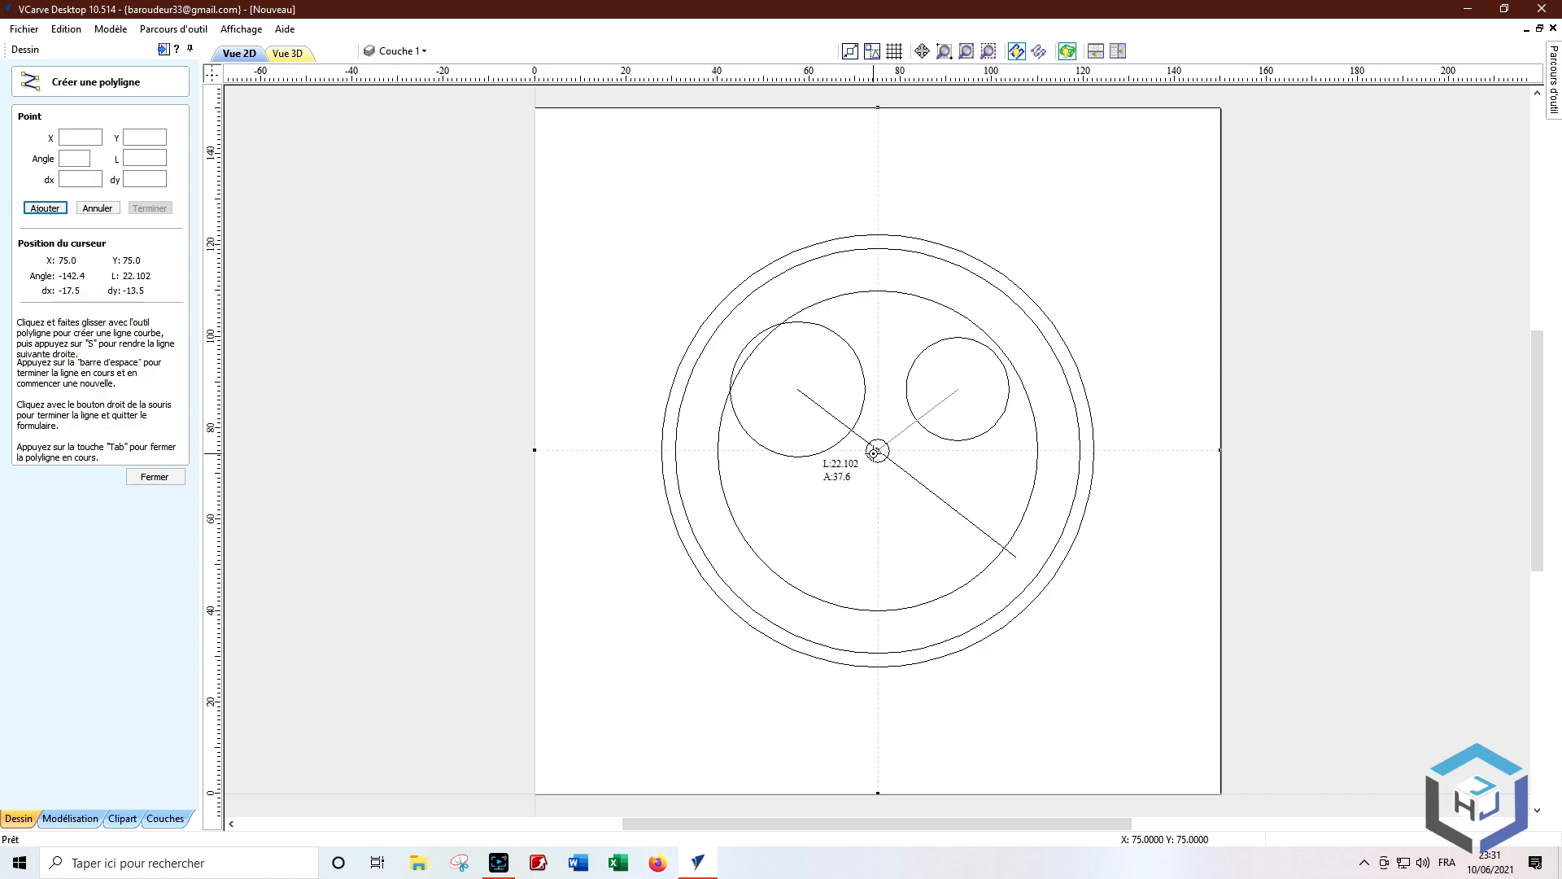
{"action": "left_click", "coordinate": [877, 450]}
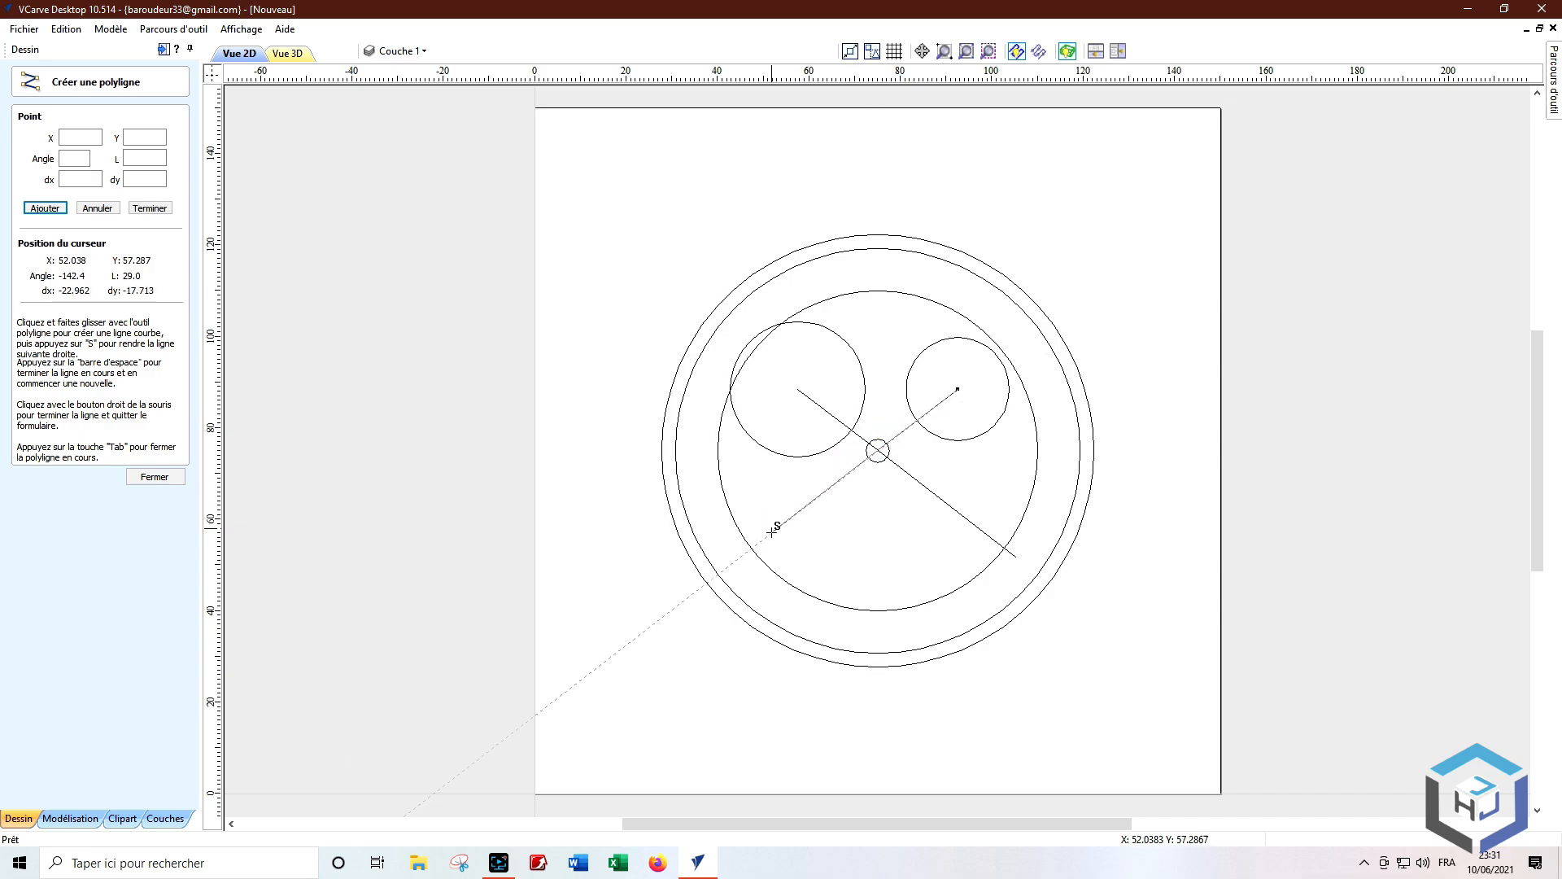
{"action": "left_click", "coordinate": [739, 560]}
{"action": "right_click", "coordinate": [739, 559]}
{"action": "left_click", "coordinate": [664, 562]}
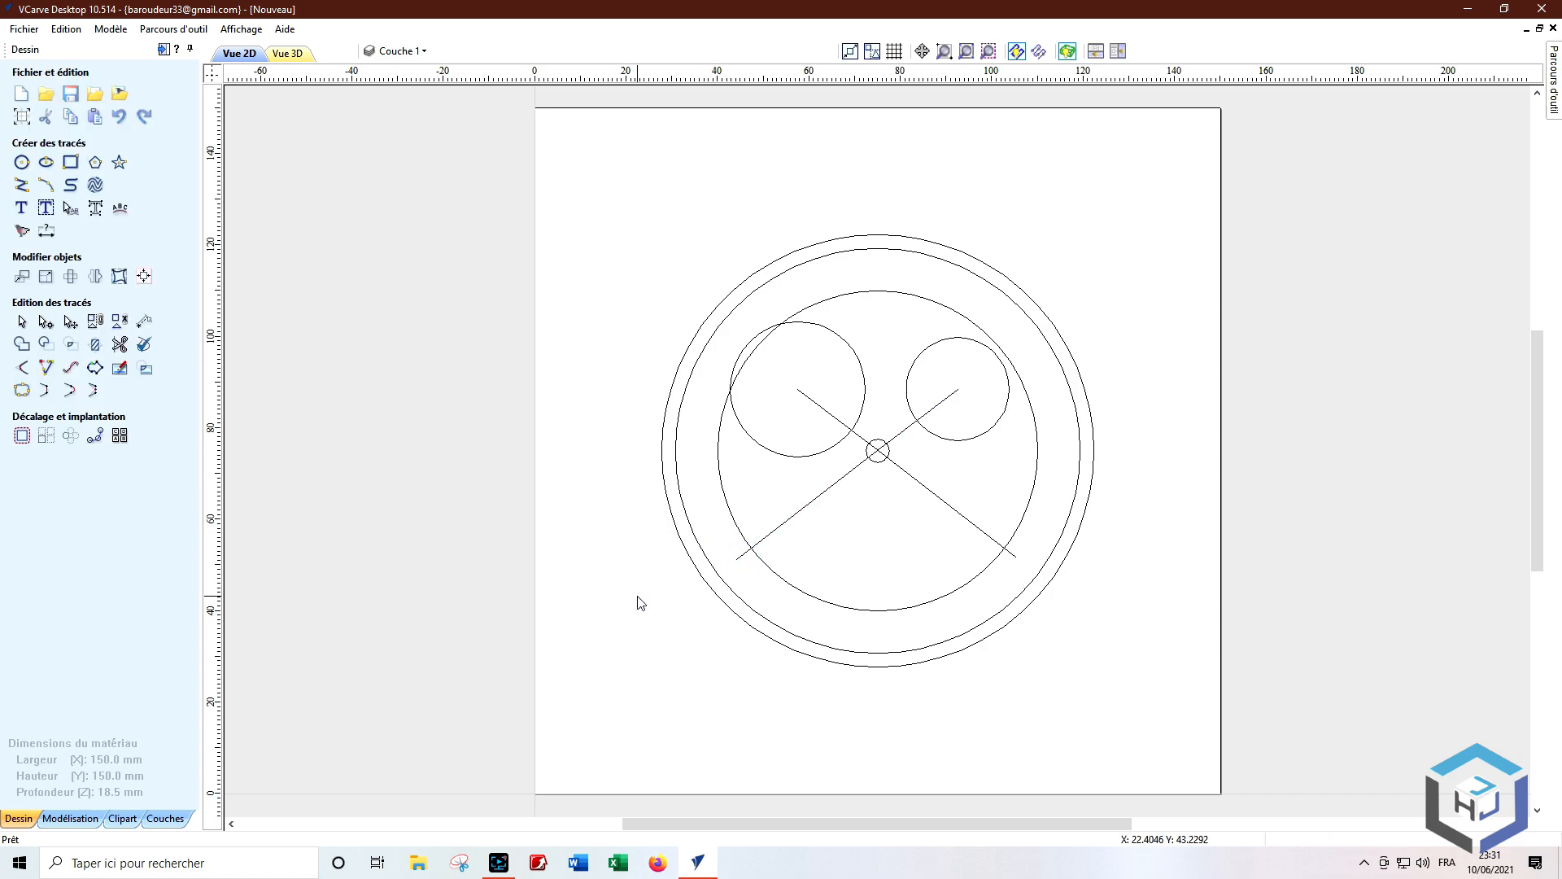
Step: Draw a three-point arc of about 35 mm radius along the bottom of the 70 mm circle between the guide lines, then delete that circle
{"action": "left_click", "coordinate": [49, 190]}
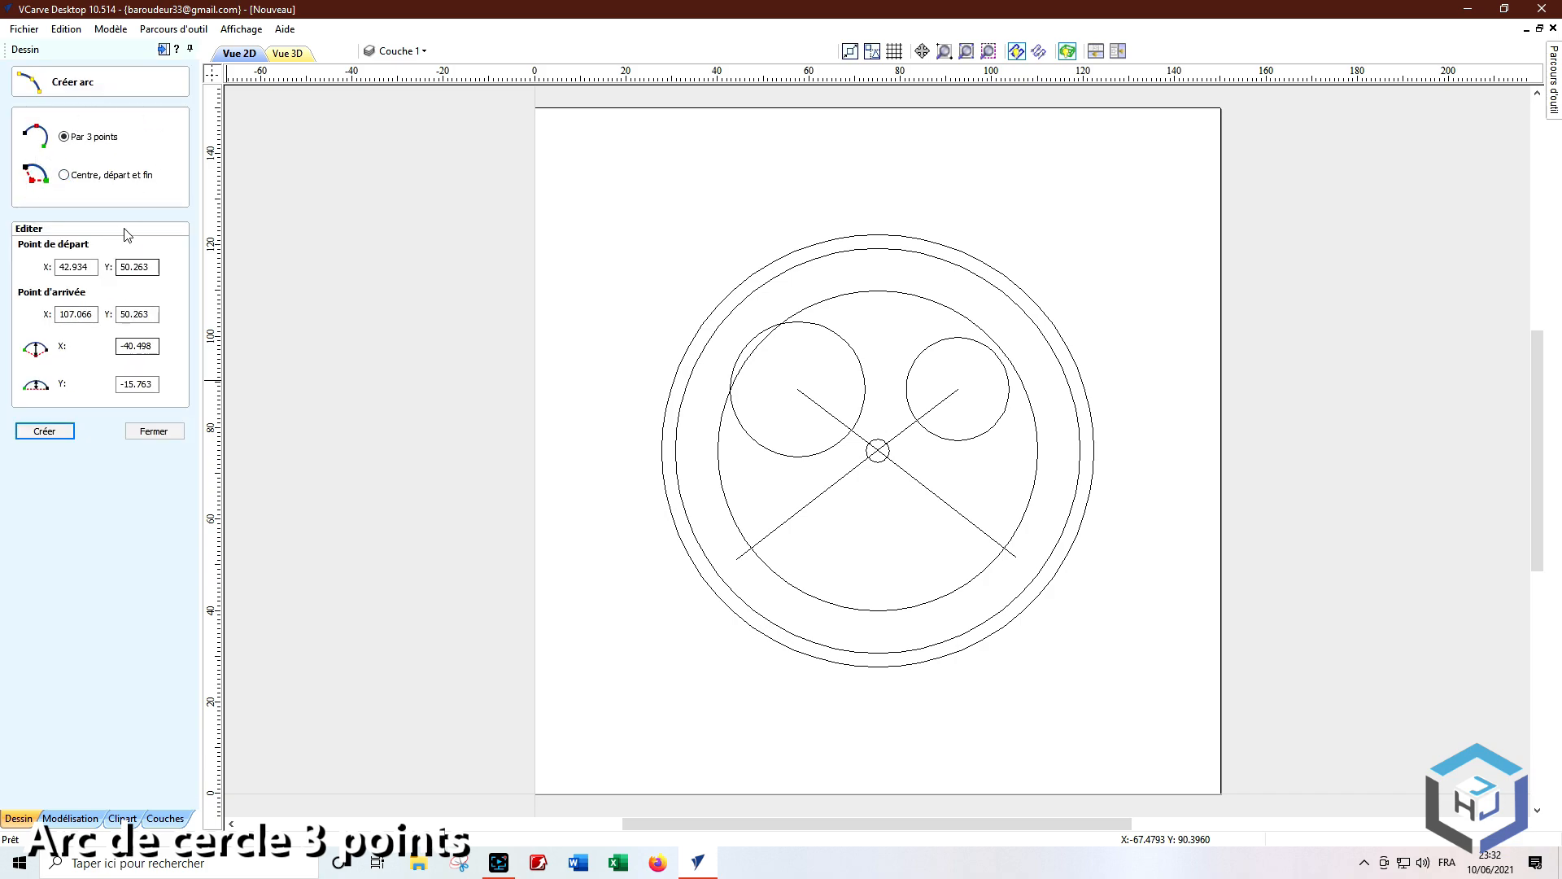
{"action": "left_click", "coordinate": [753, 550]}
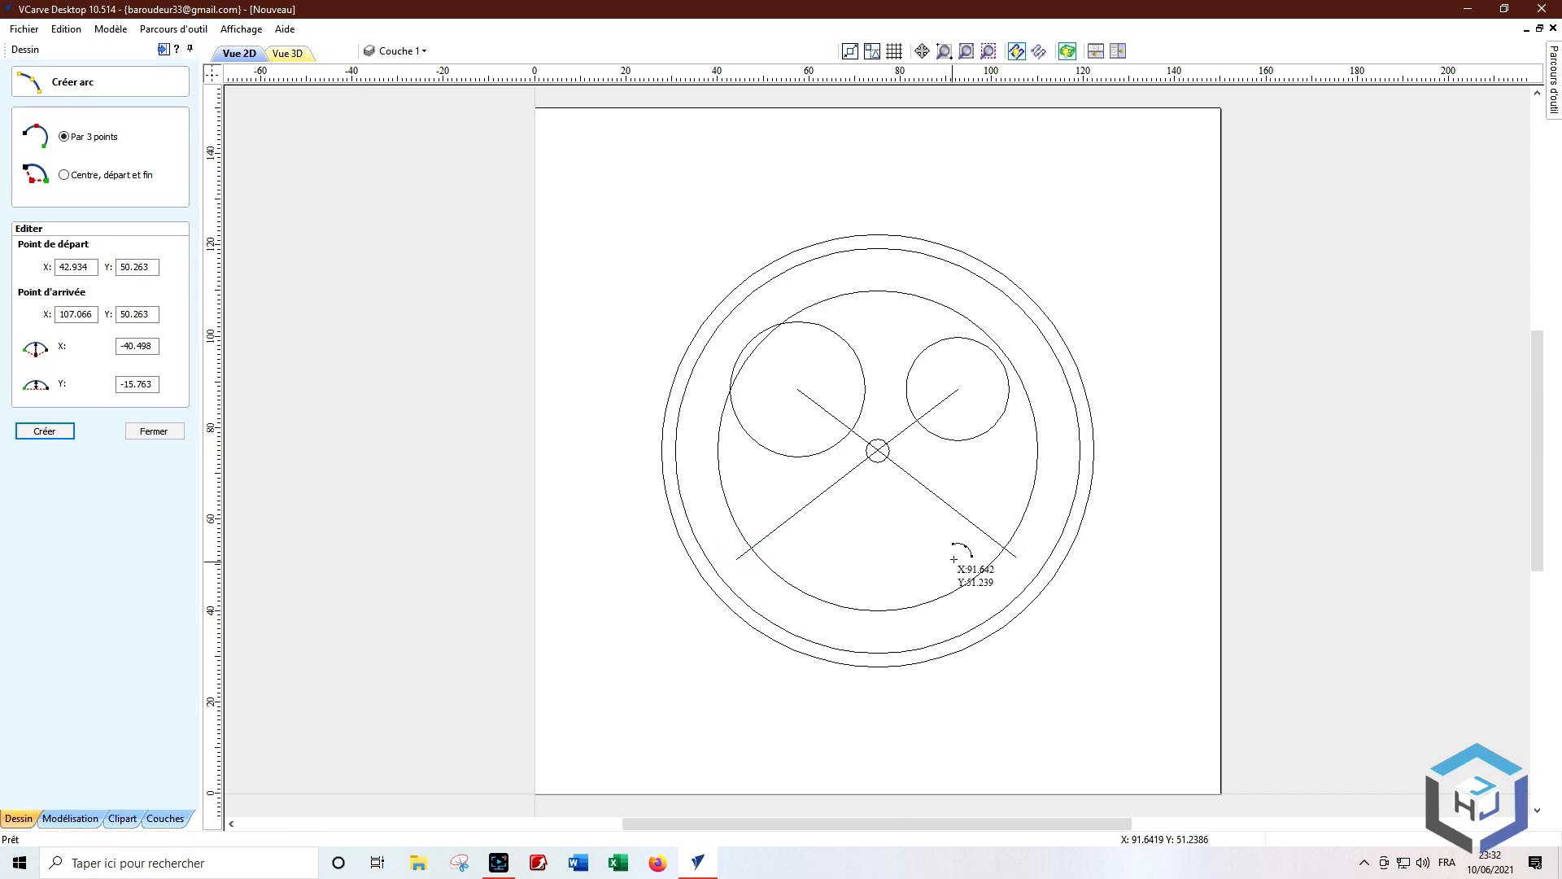
{"action": "left_click", "coordinate": [1003, 549]}
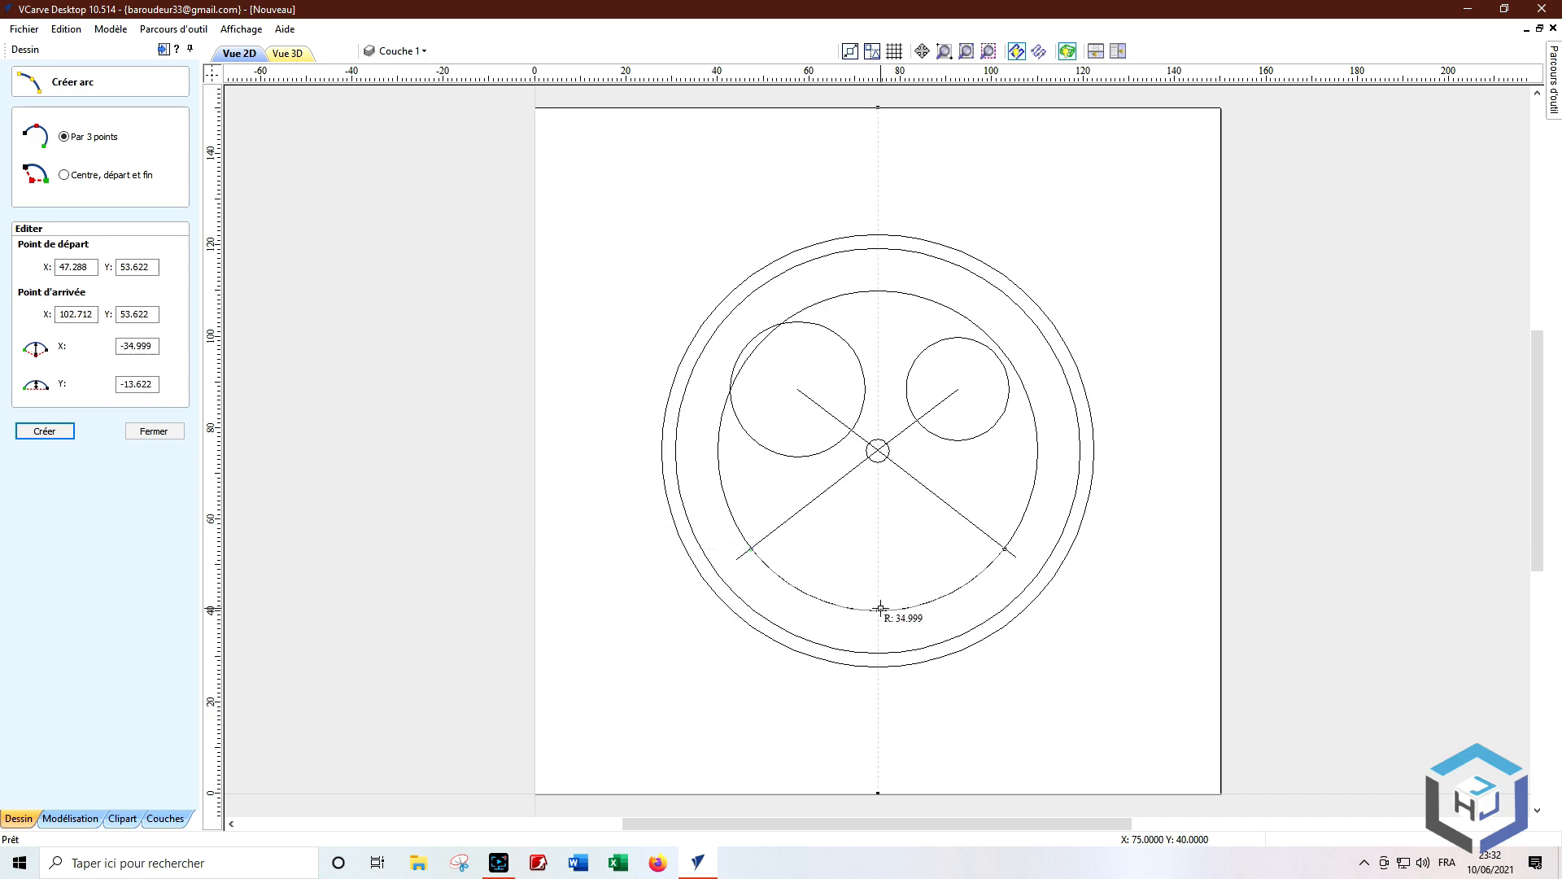
{"action": "left_click", "coordinate": [880, 608]}
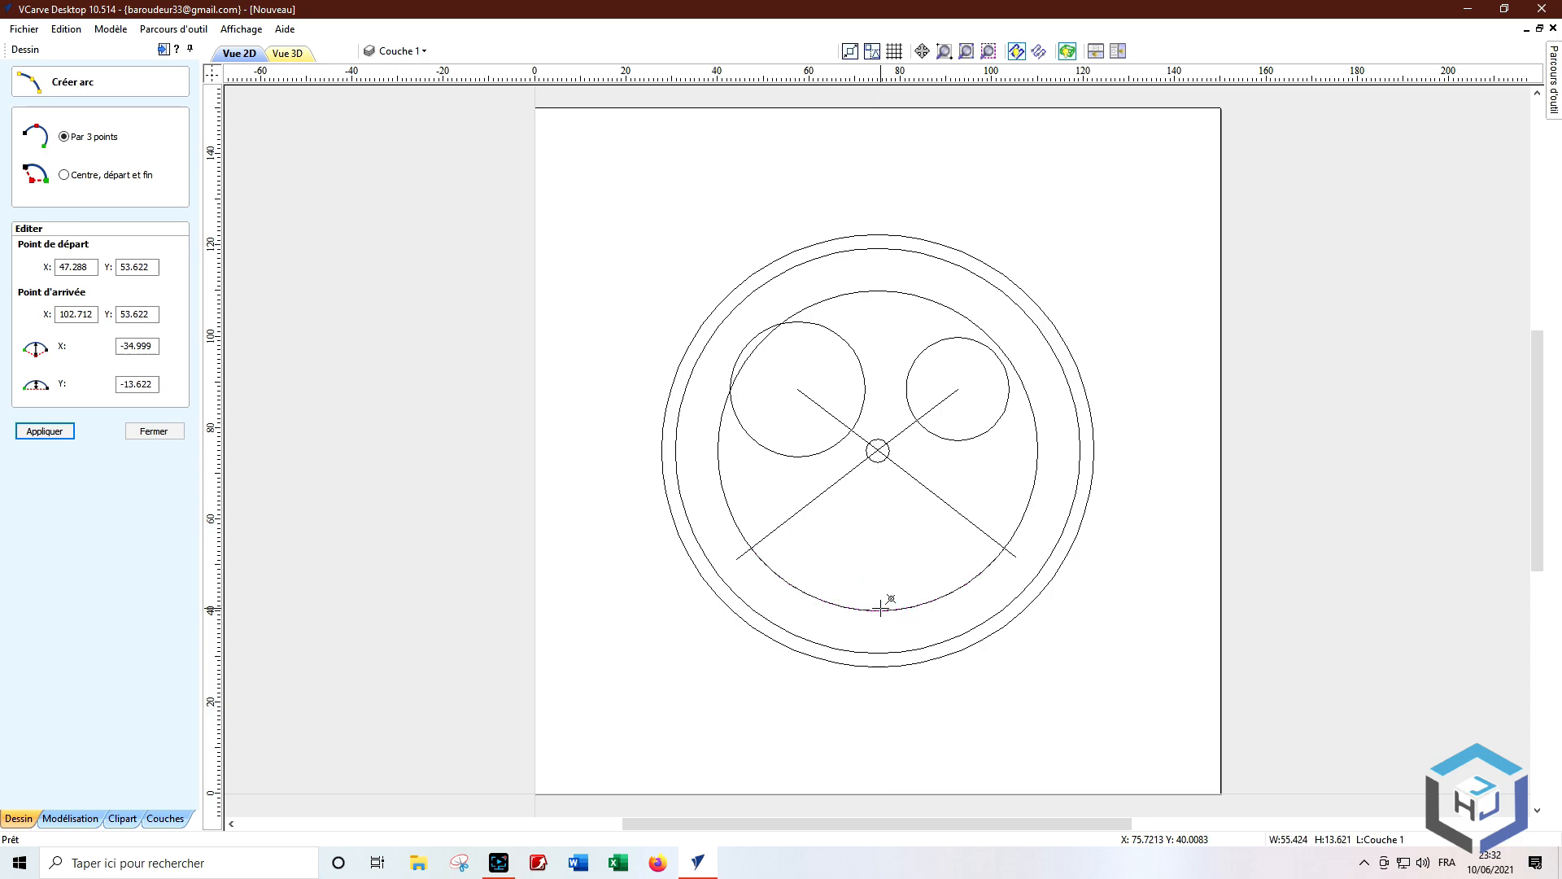
{"action": "left_click", "coordinate": [154, 431]}
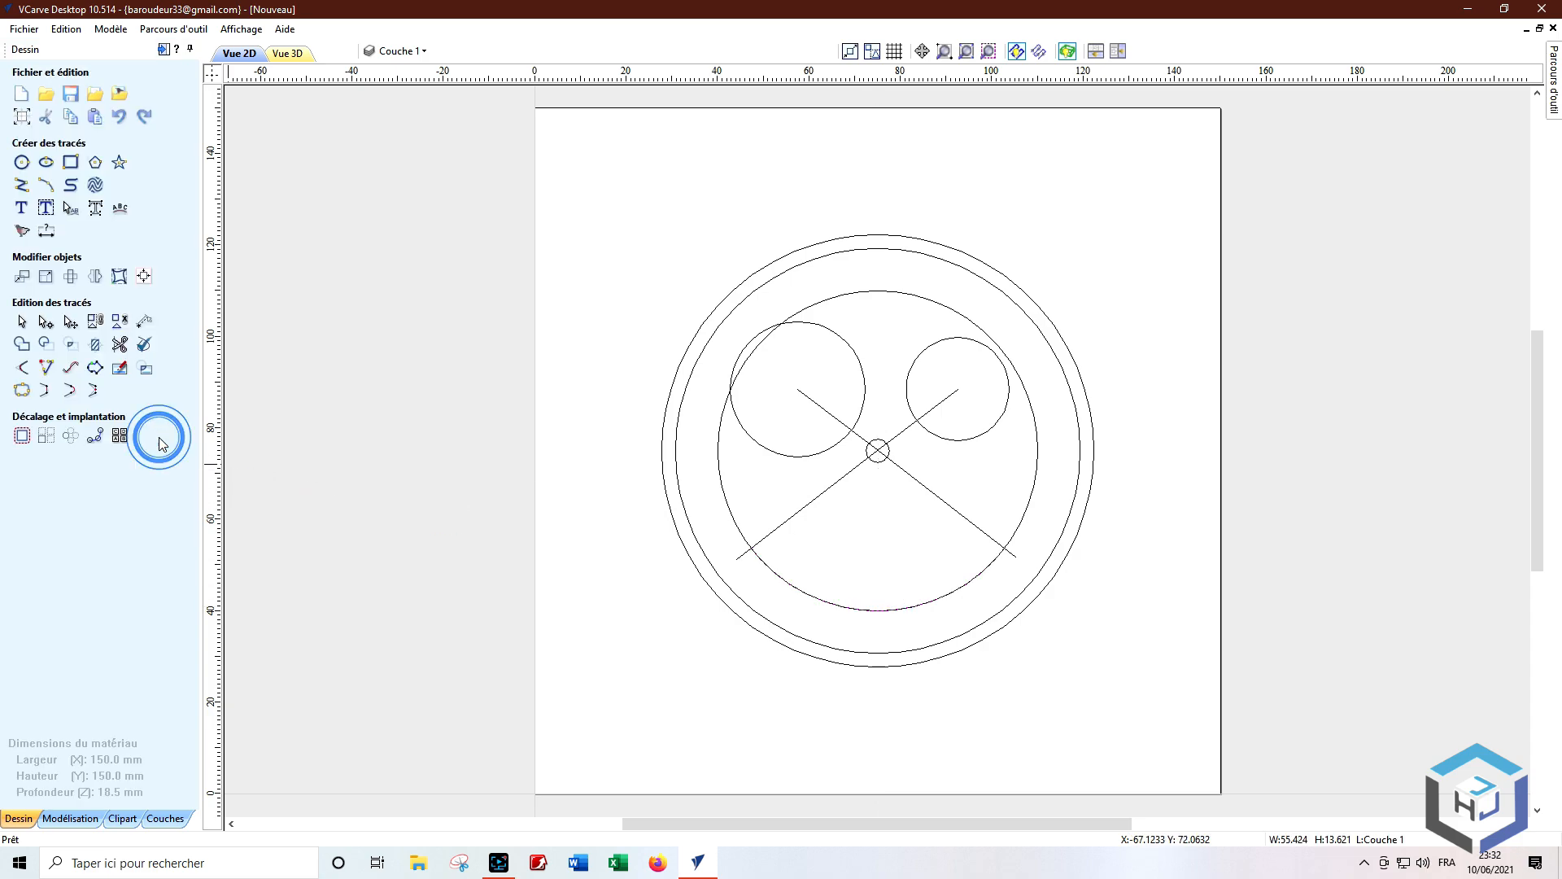
{"action": "left_click", "coordinate": [725, 497]}
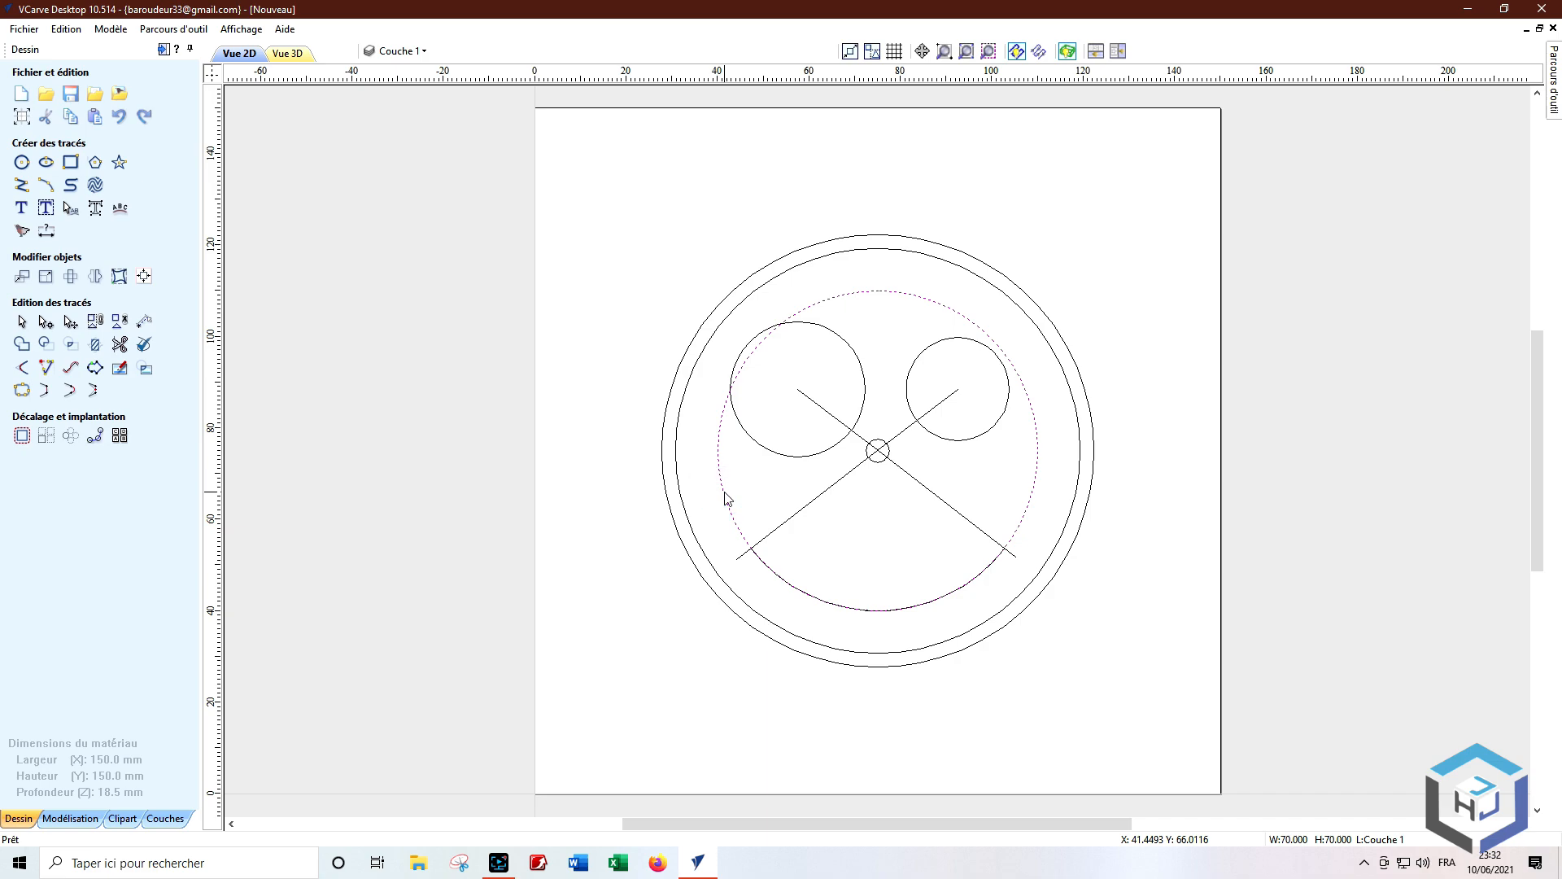
{"action": "key", "text": "Delete"}
Step: Offset the mouth arc inward by 7 mm, keeping the original
{"action": "left_click", "coordinate": [880, 611]}
{"action": "left_click", "coordinate": [22, 435]}
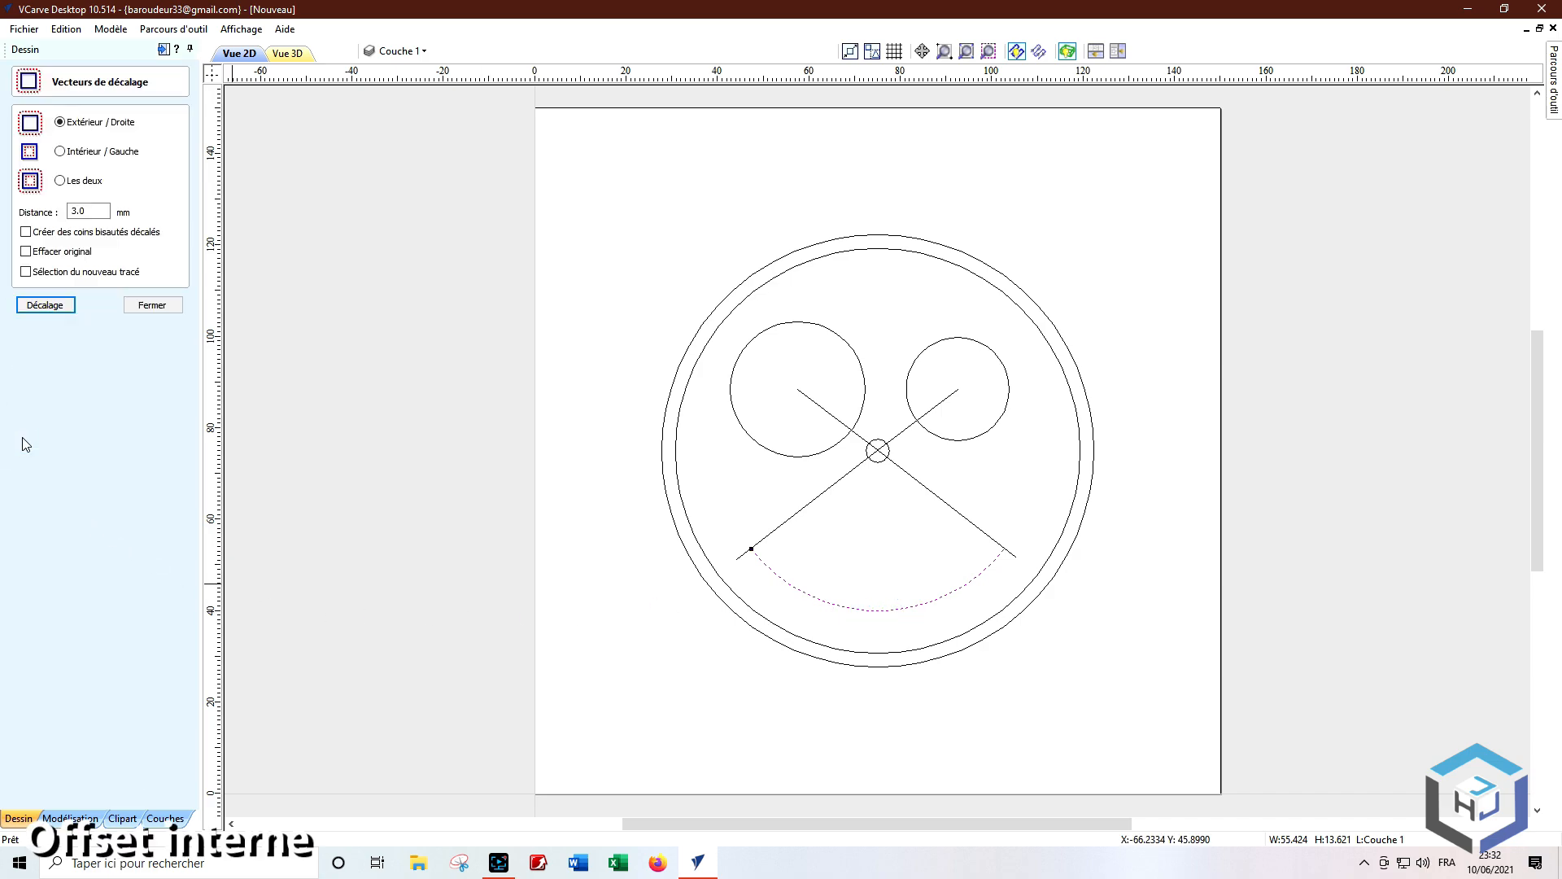
{"action": "left_click", "coordinate": [60, 151]}
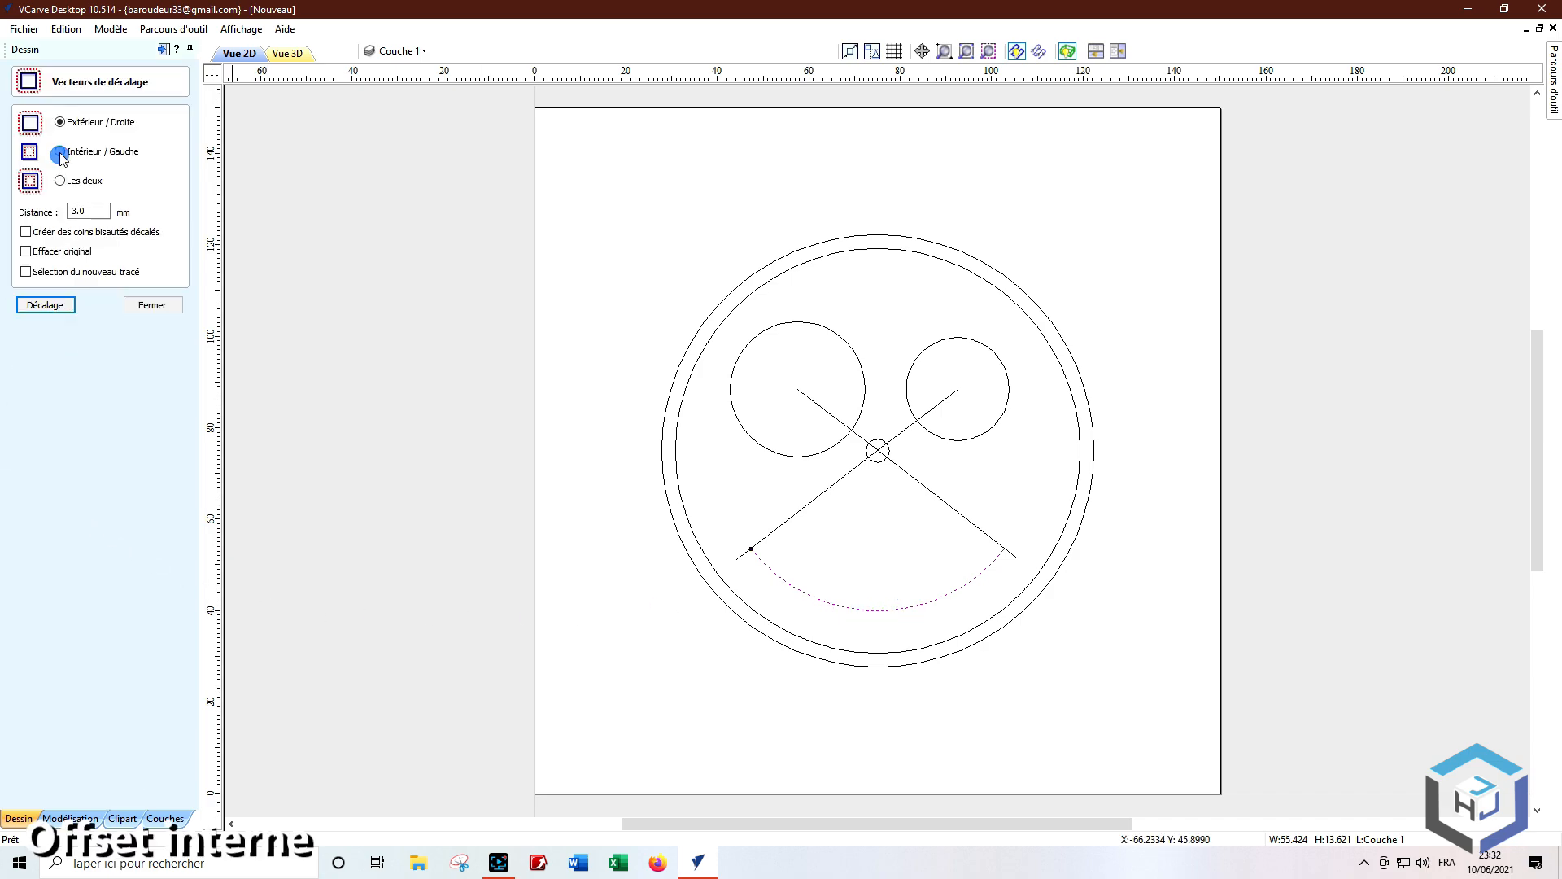
{"action": "double_click", "coordinate": [104, 210]}
{"action": "type", "text": "7"}
{"action": "left_click", "coordinate": [61, 307]}
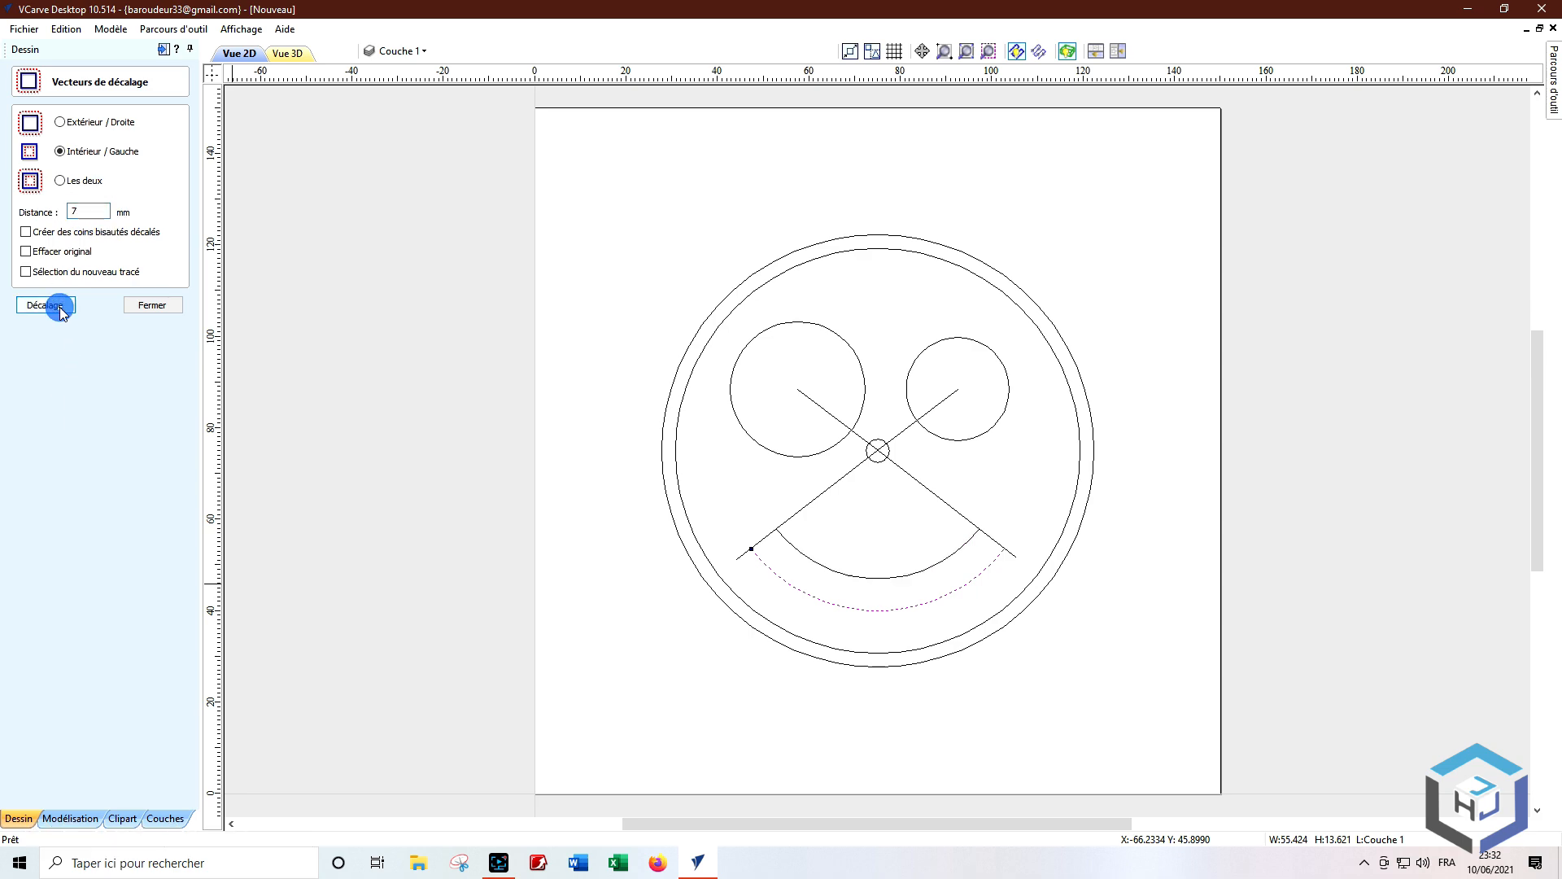
{"action": "left_click", "coordinate": [678, 634]}
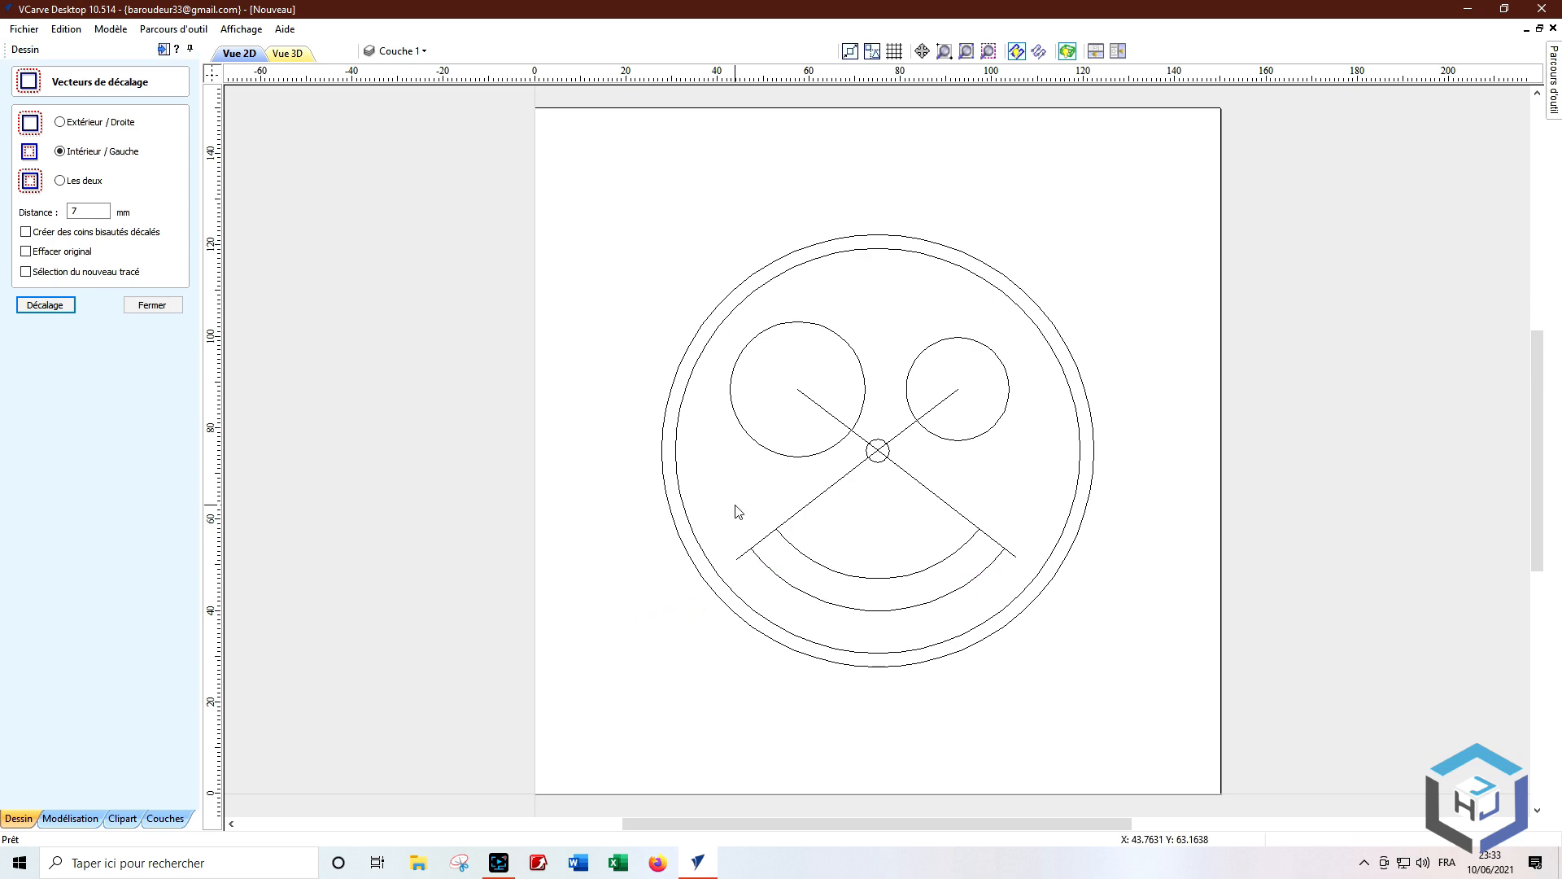
Step: Select both mouth arcs and join them with smooth curves at each end into a closed outline
{"action": "left_click_drag", "start_coordinate": [727, 508], "coordinate": [1046, 633]}
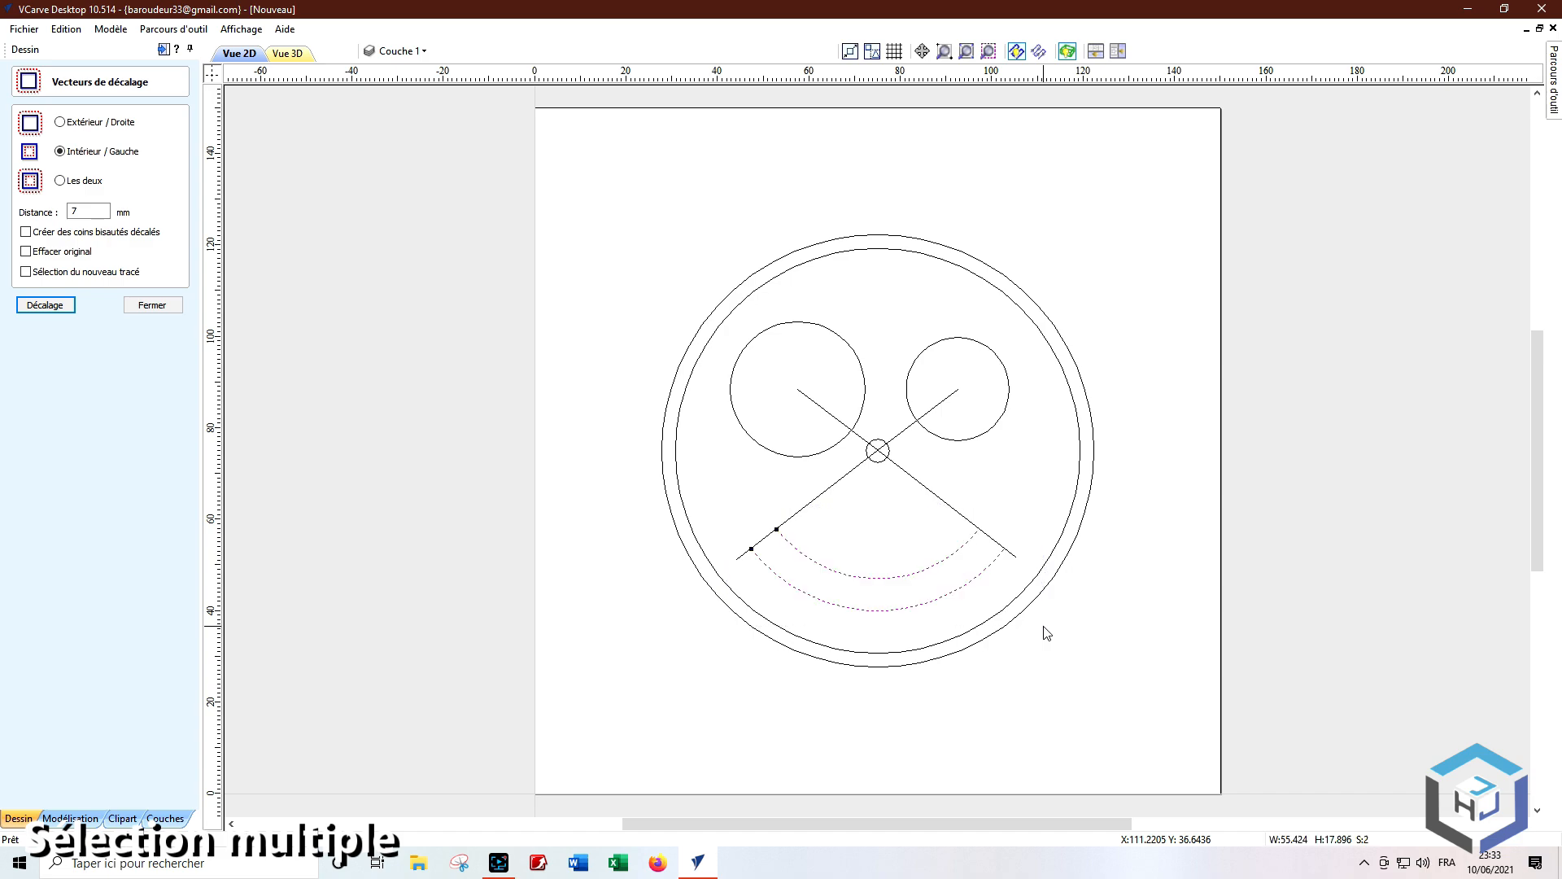
{"action": "left_click", "coordinate": [140, 308]}
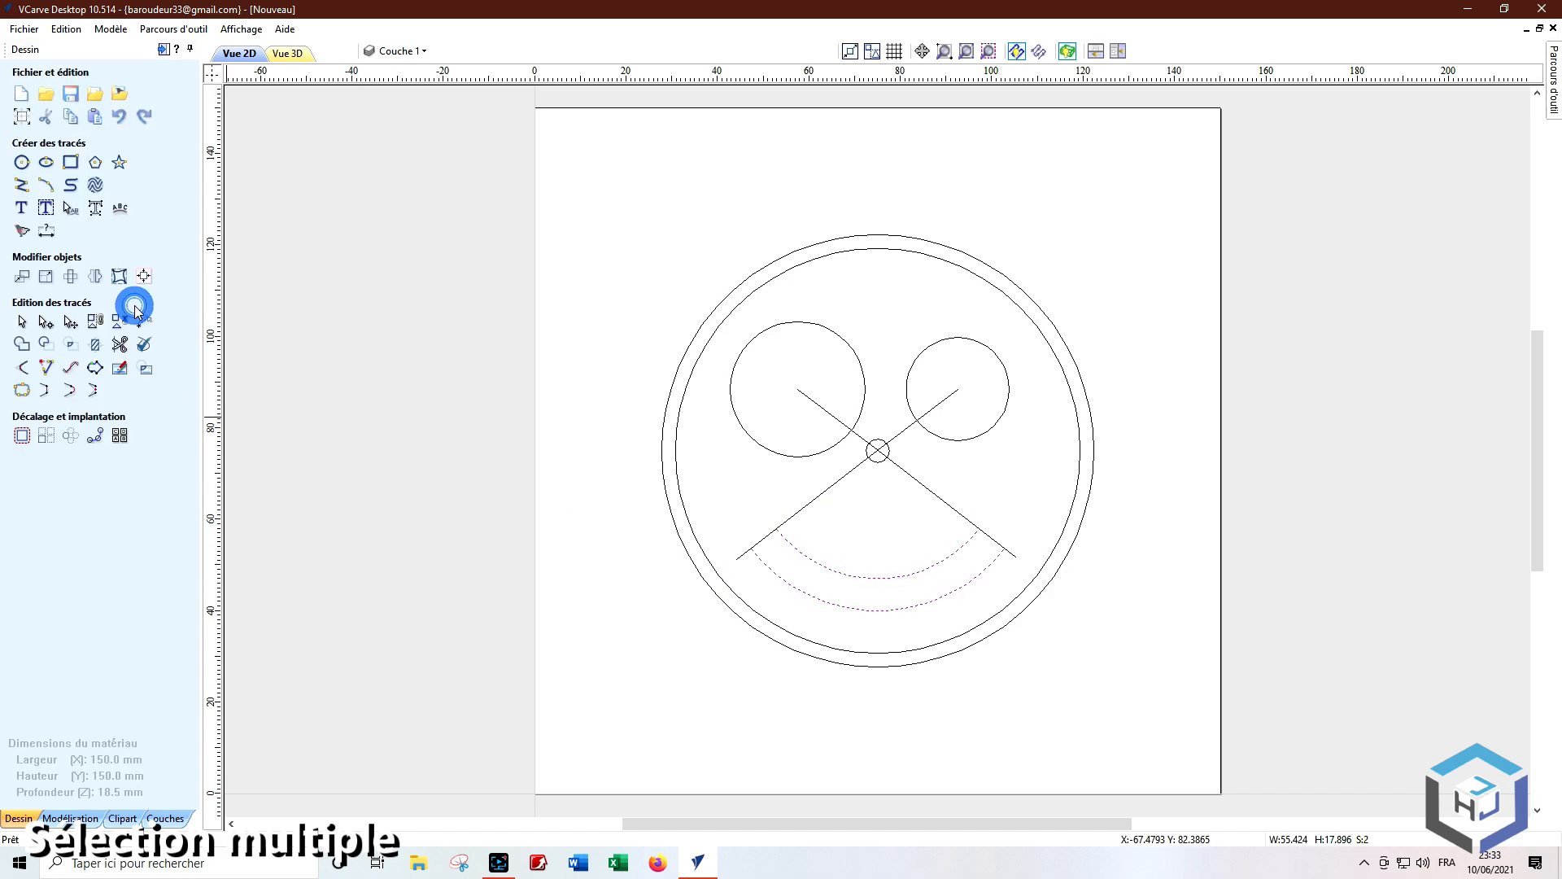
{"action": "left_click", "coordinate": [70, 392]}
{"action": "left_click", "coordinate": [71, 393]}
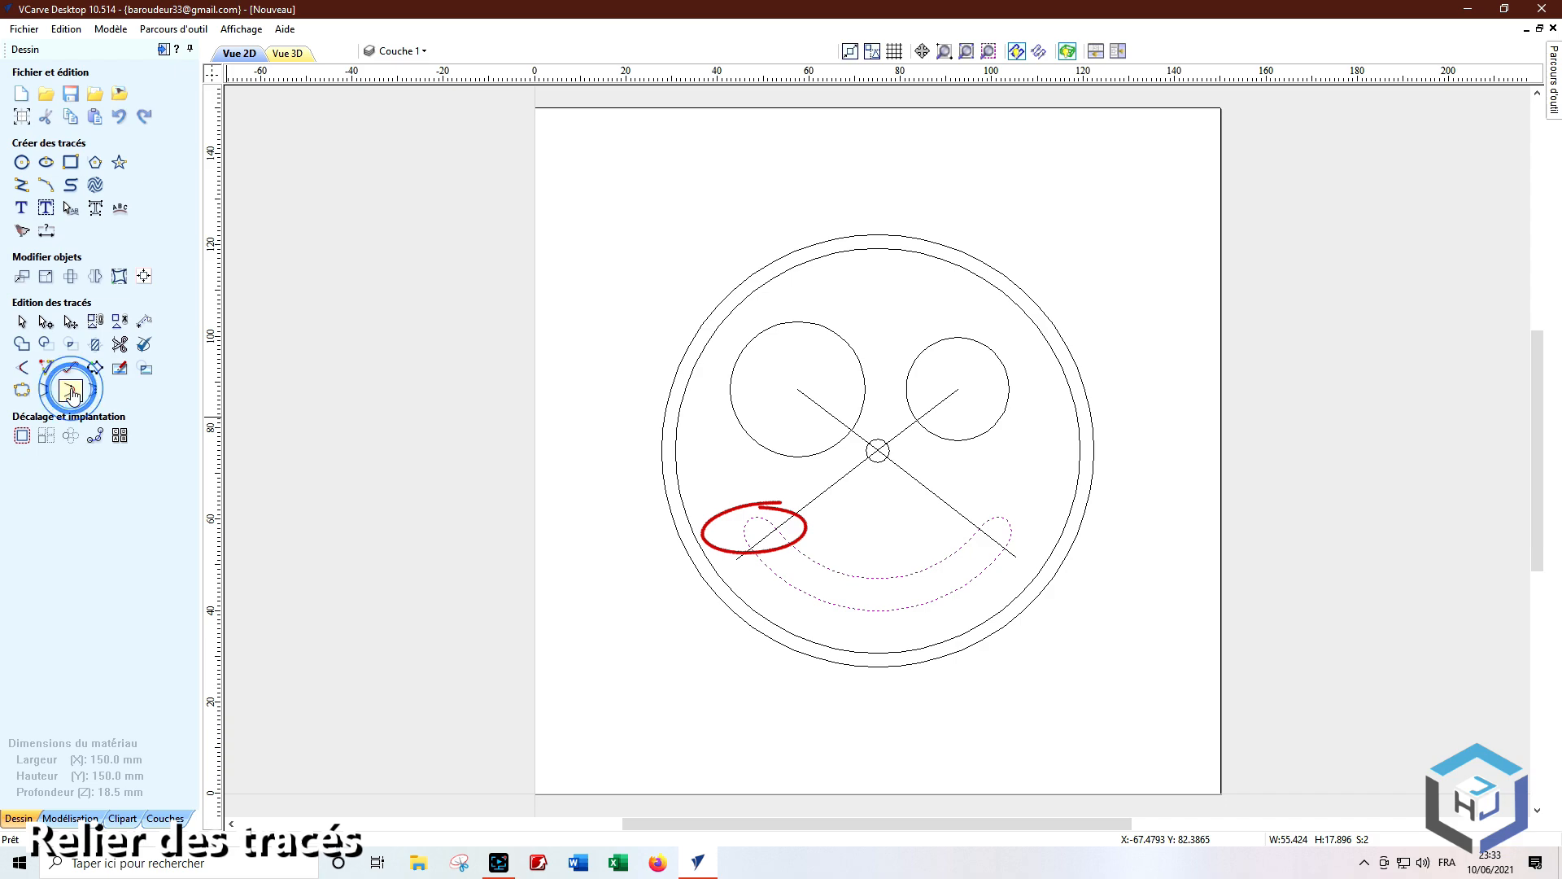
{"action": "left_click", "coordinate": [589, 651]}
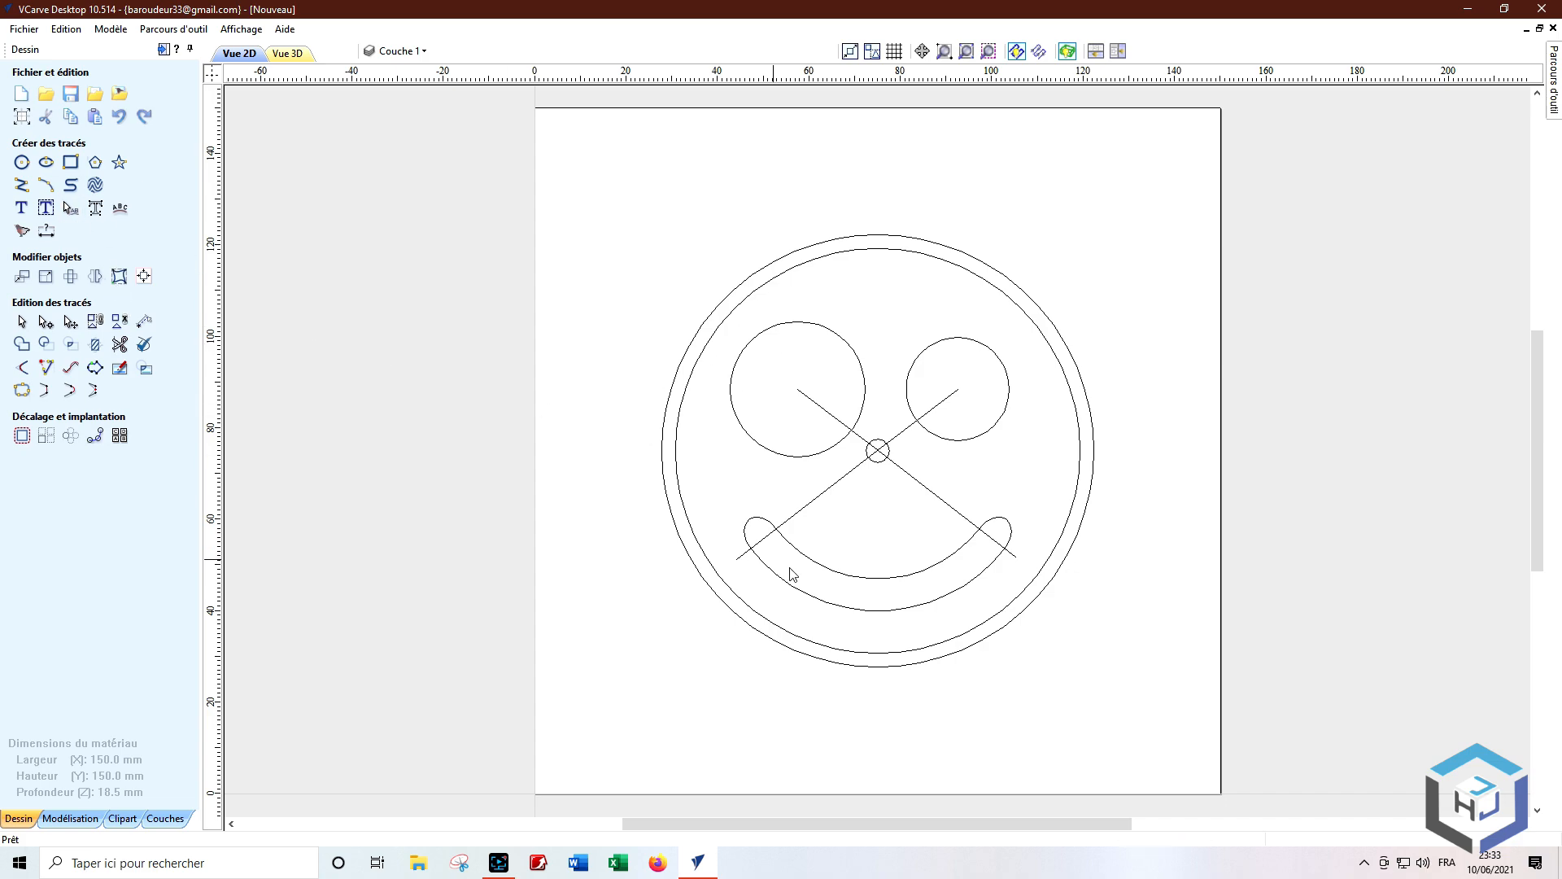
Step: Draw a six-sided polygon centred at X 75, Y 75 around the small centre circle and set its radius to 4.4 mm
{"action": "scroll", "coordinate": [896, 456], "scroll_direction": "up", "scroll_amount": 5}
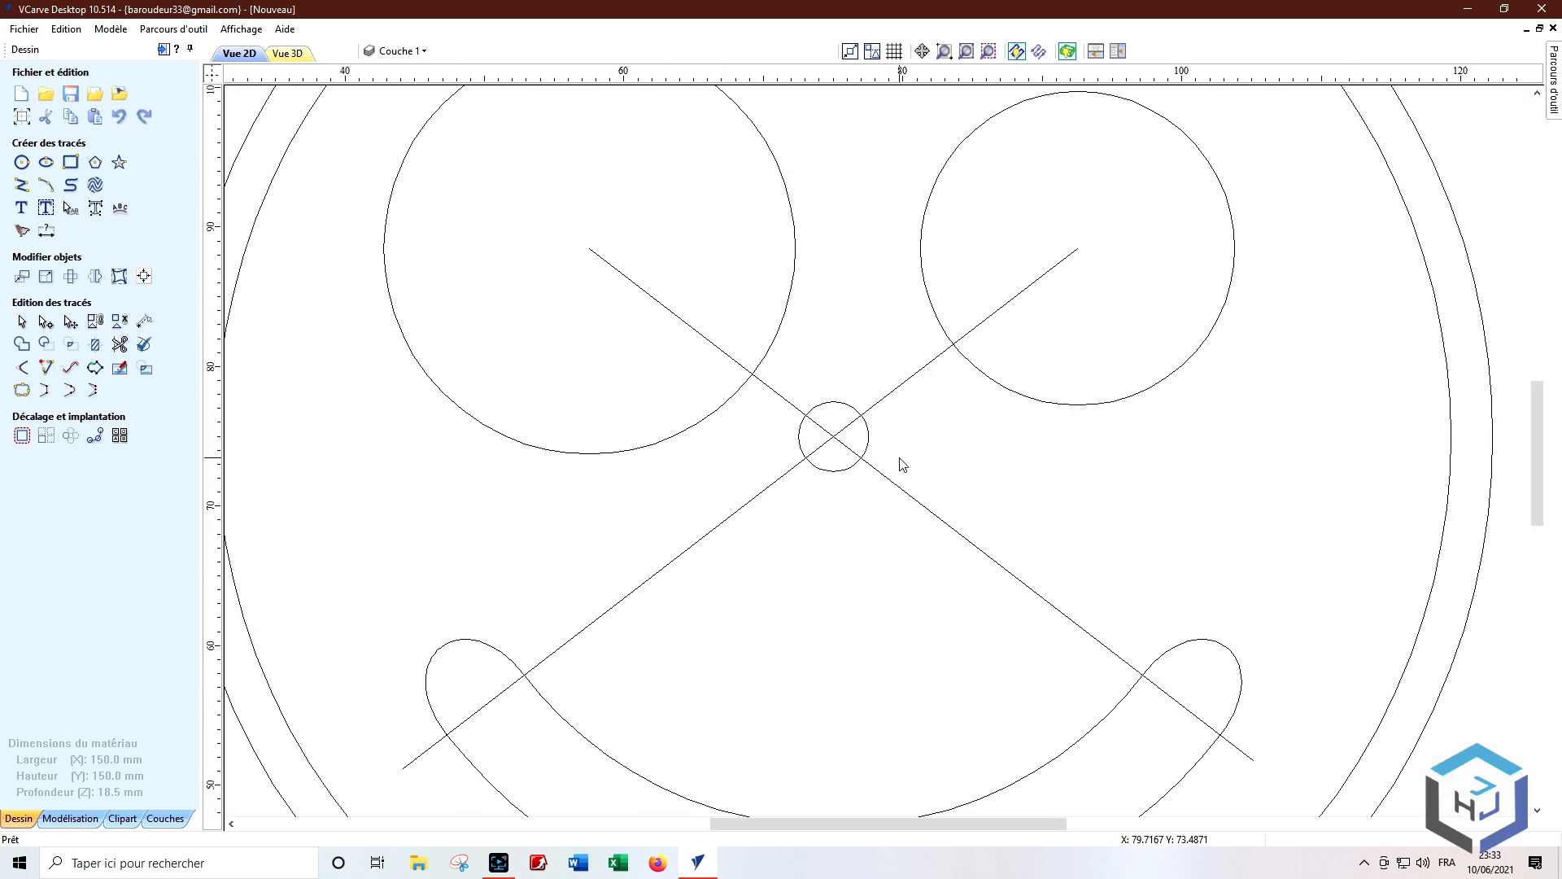
{"action": "scroll", "coordinate": [899, 464], "scroll_direction": "up", "scroll_amount": 5}
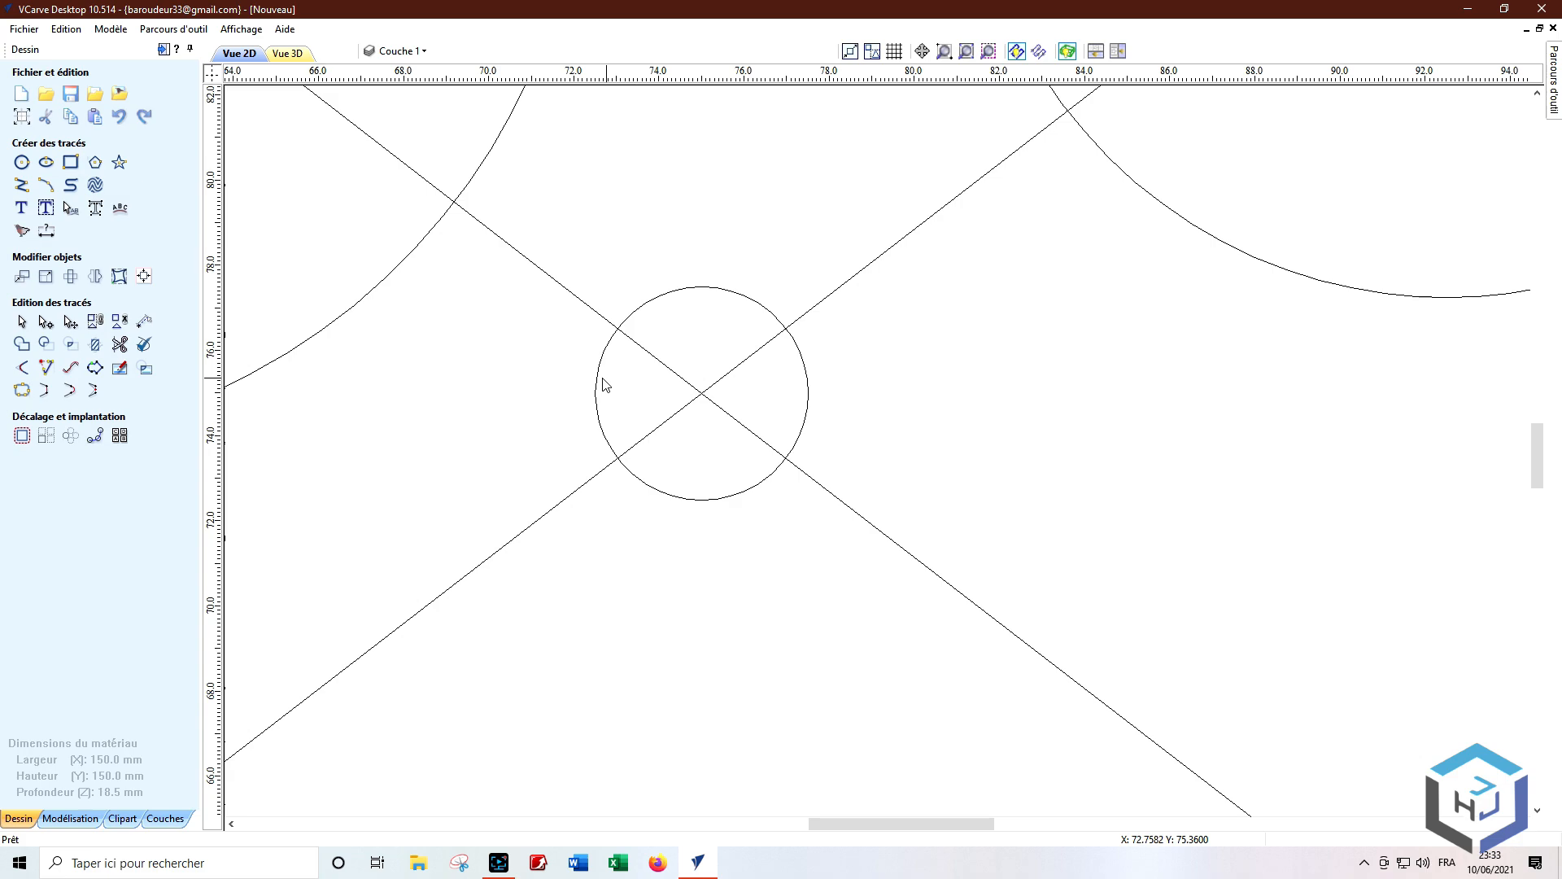
{"action": "left_click", "coordinate": [96, 162]}
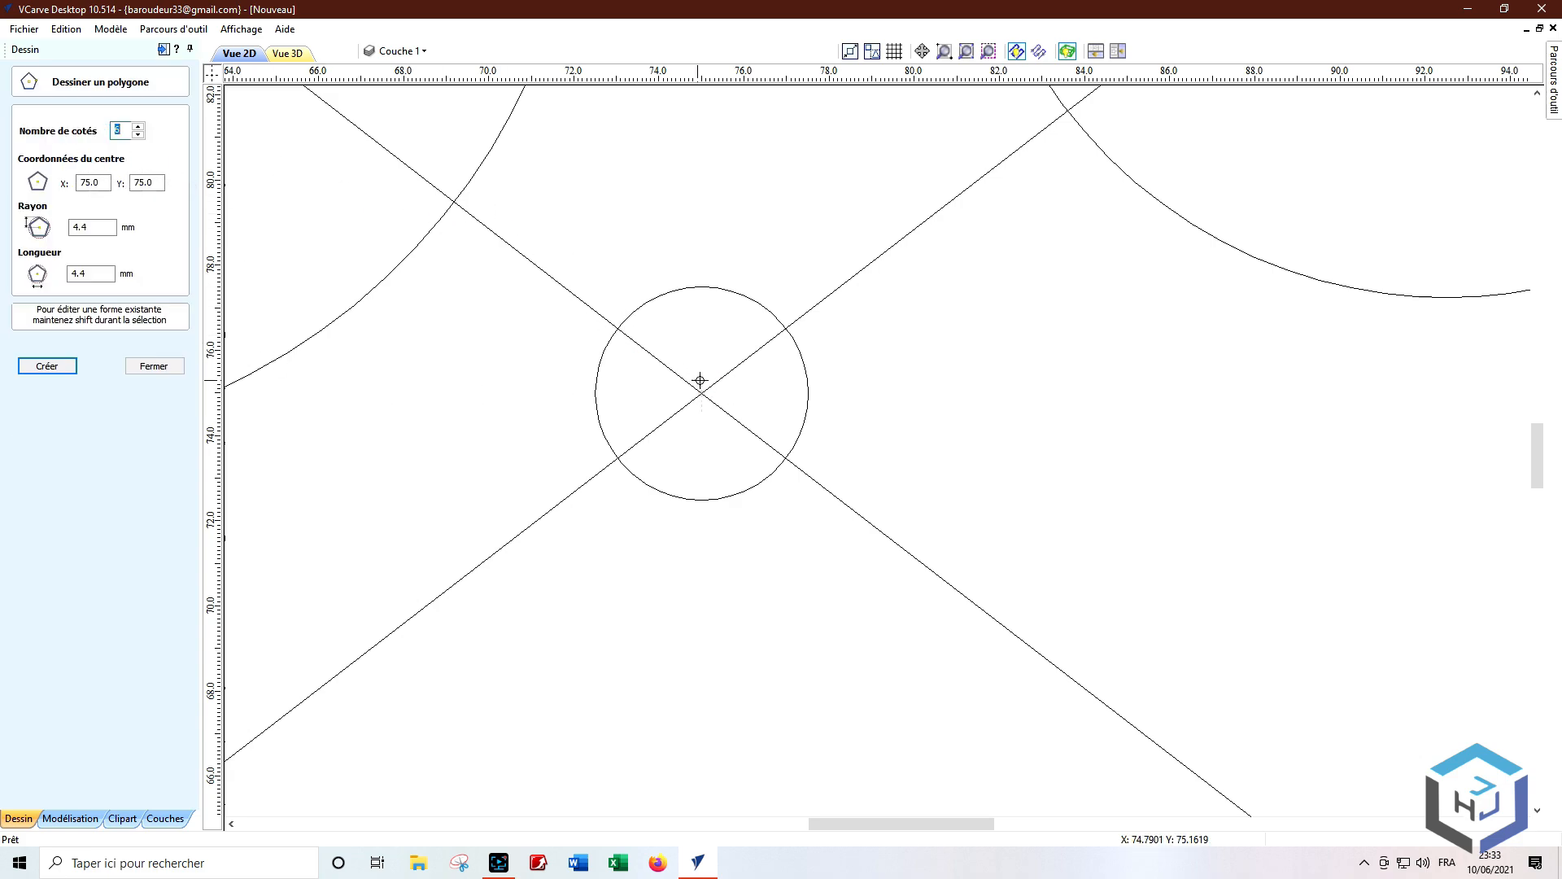
{"action": "left_click_drag", "start_coordinate": [701, 393], "coordinate": [718, 447]}
{"action": "double_click", "coordinate": [70, 226]}
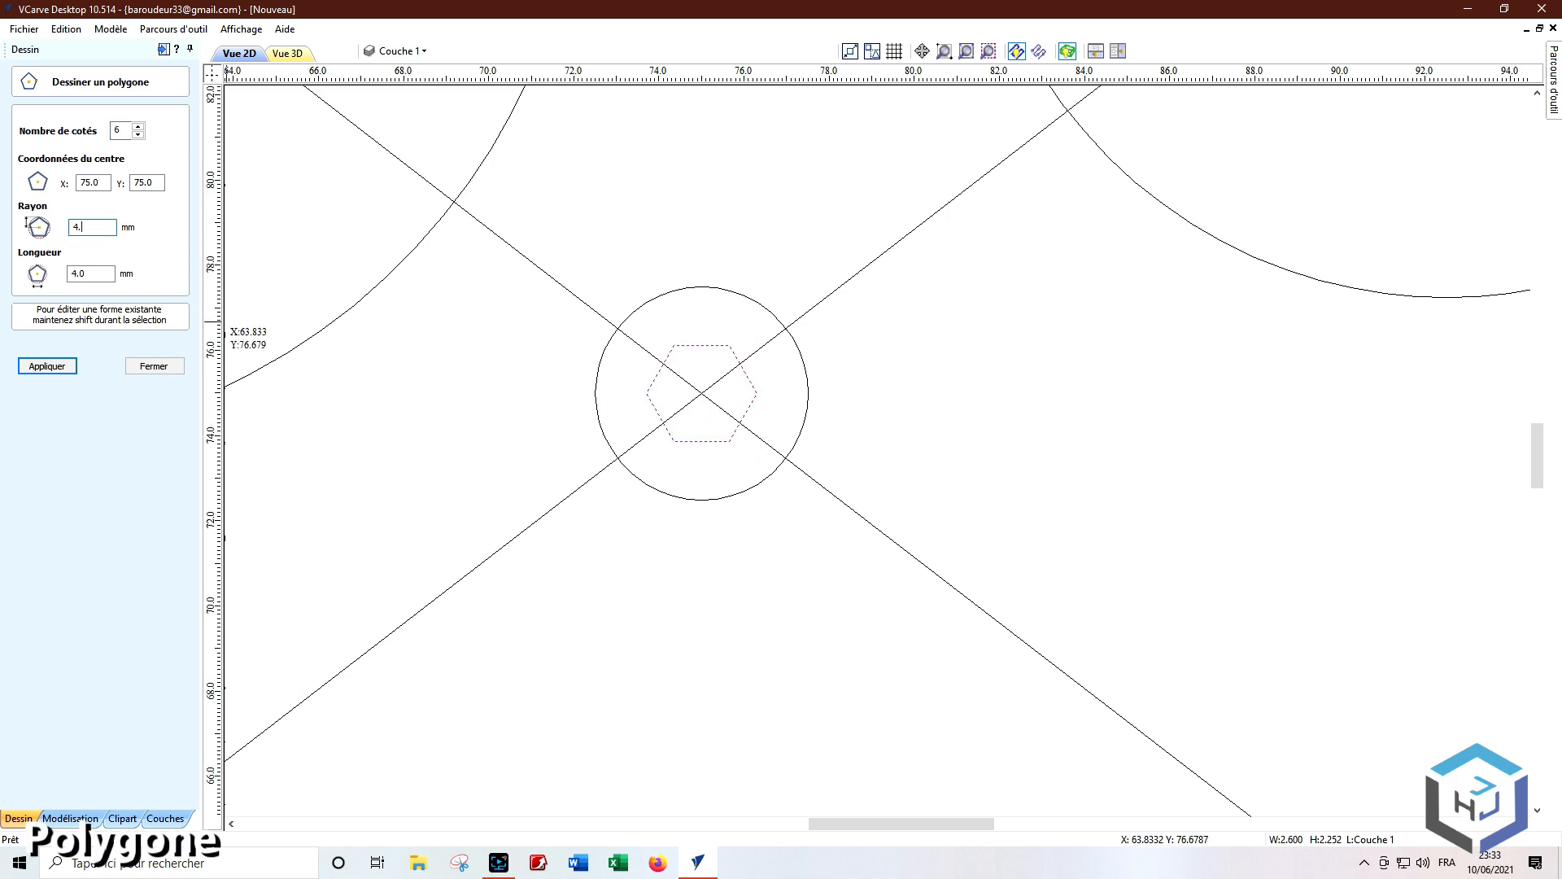
{"action": "type", "text": "4.4"}
{"action": "left_click", "coordinate": [50, 365]}
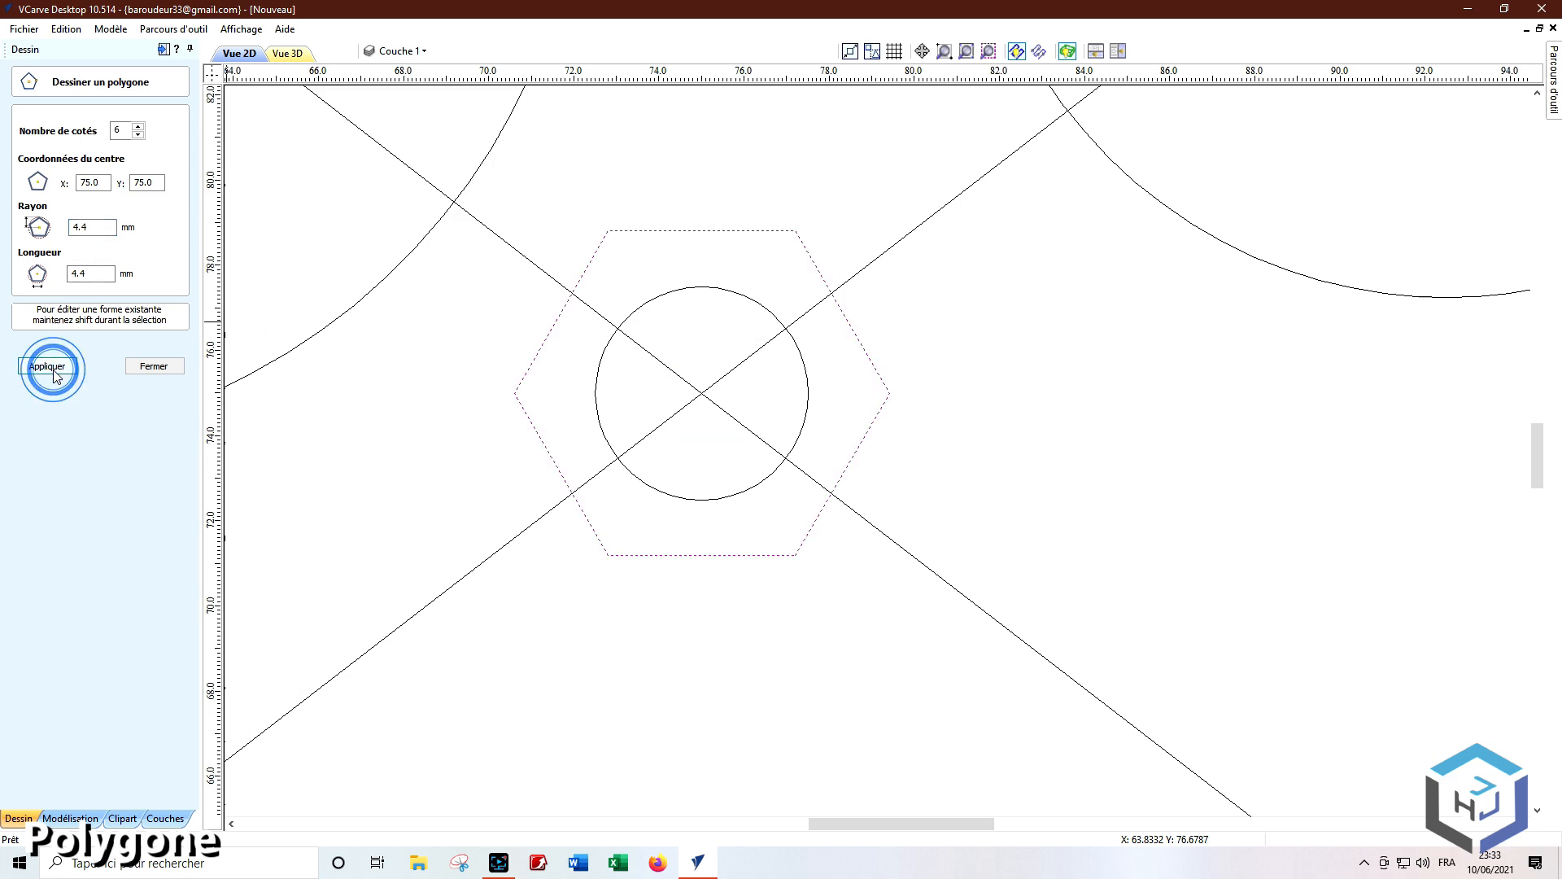
{"action": "left_click", "coordinate": [155, 367]}
{"action": "left_click", "coordinate": [334, 450]}
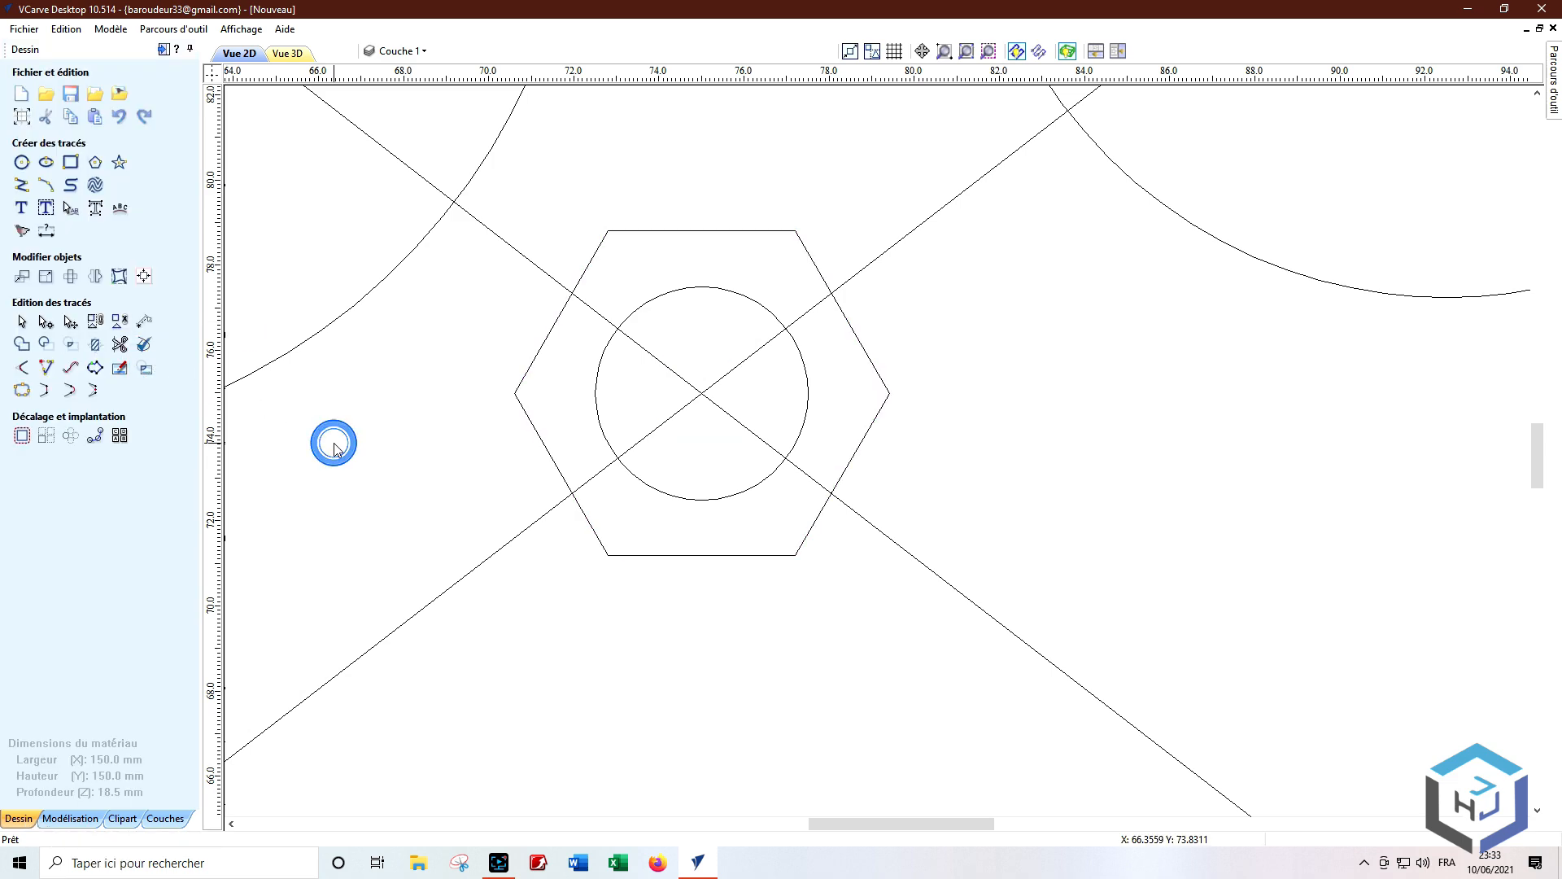
Step: Draw a circle centred at X 75, Y 75 and set its diameter to 81 mm
{"action": "left_click", "coordinate": [966, 52]}
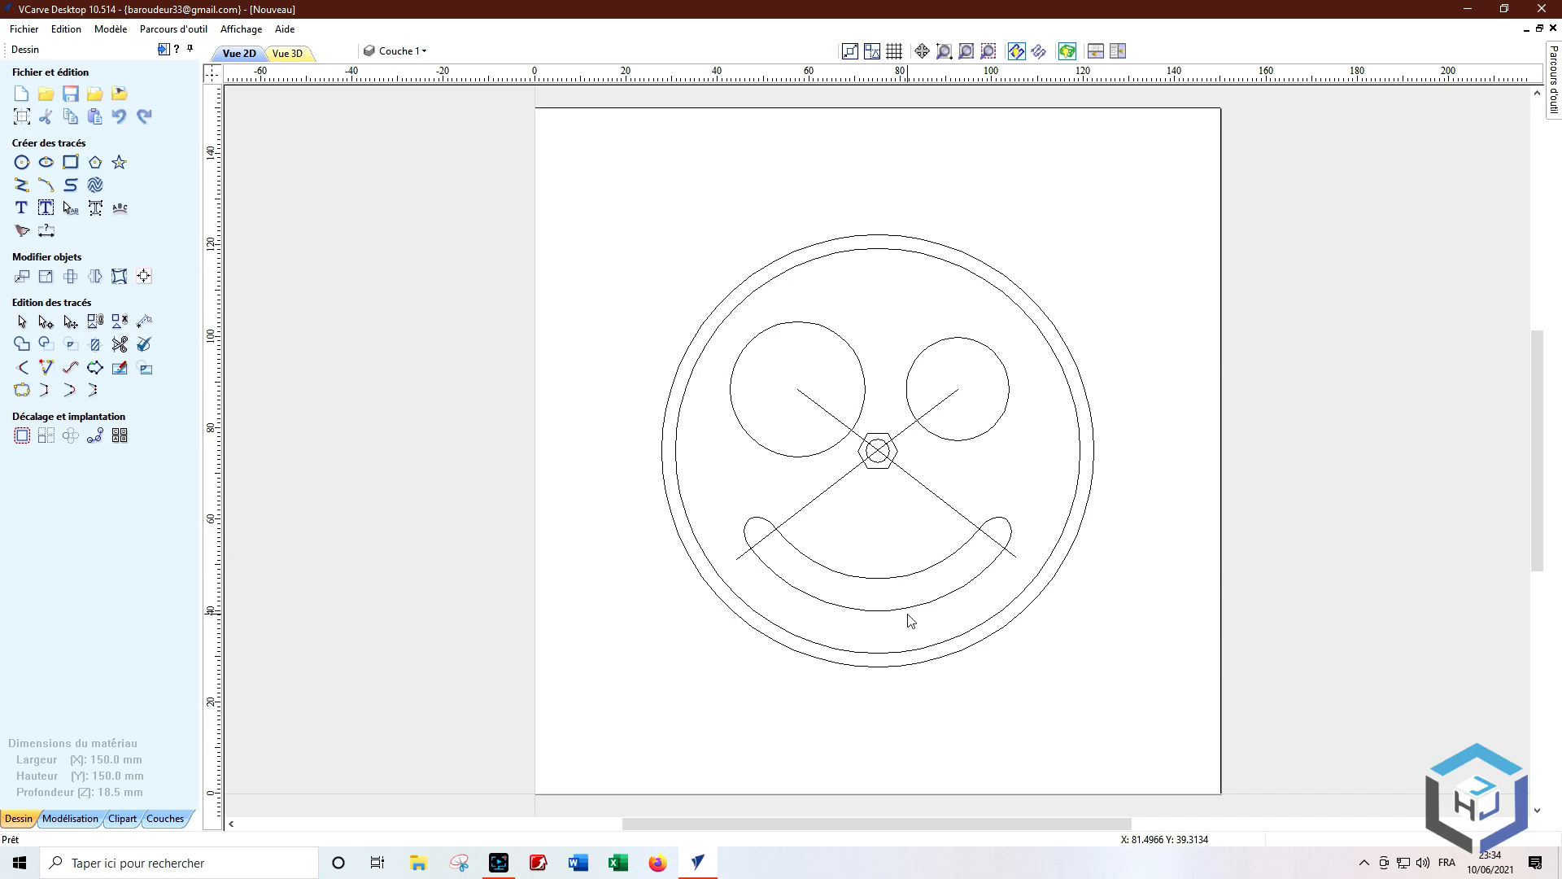
{"action": "left_click", "coordinate": [22, 162]}
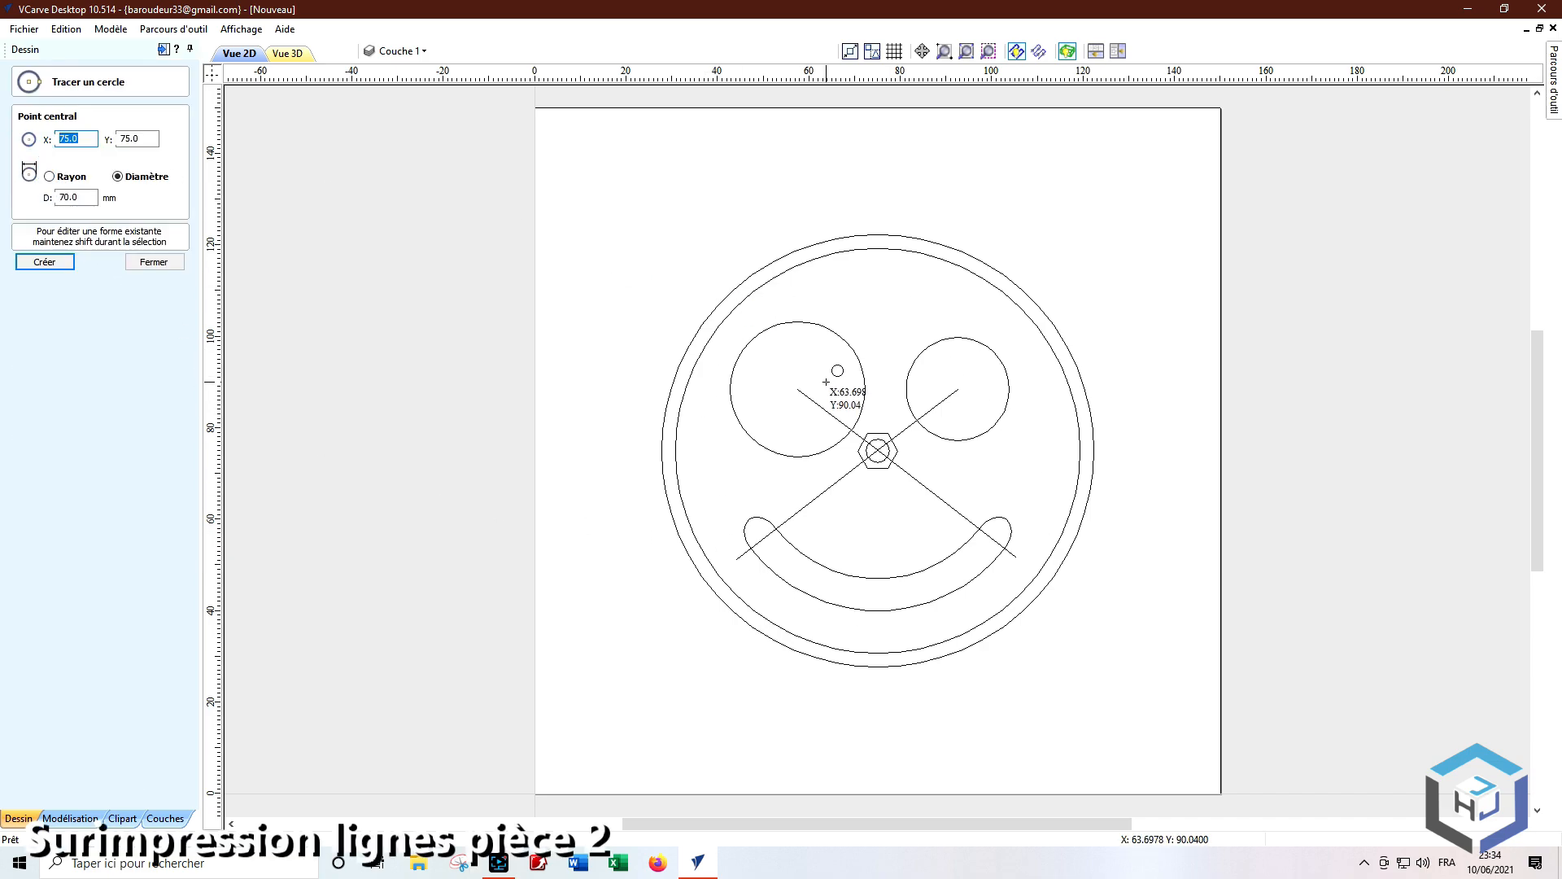
{"action": "left_click_drag", "start_coordinate": [879, 452], "coordinate": [932, 619]}
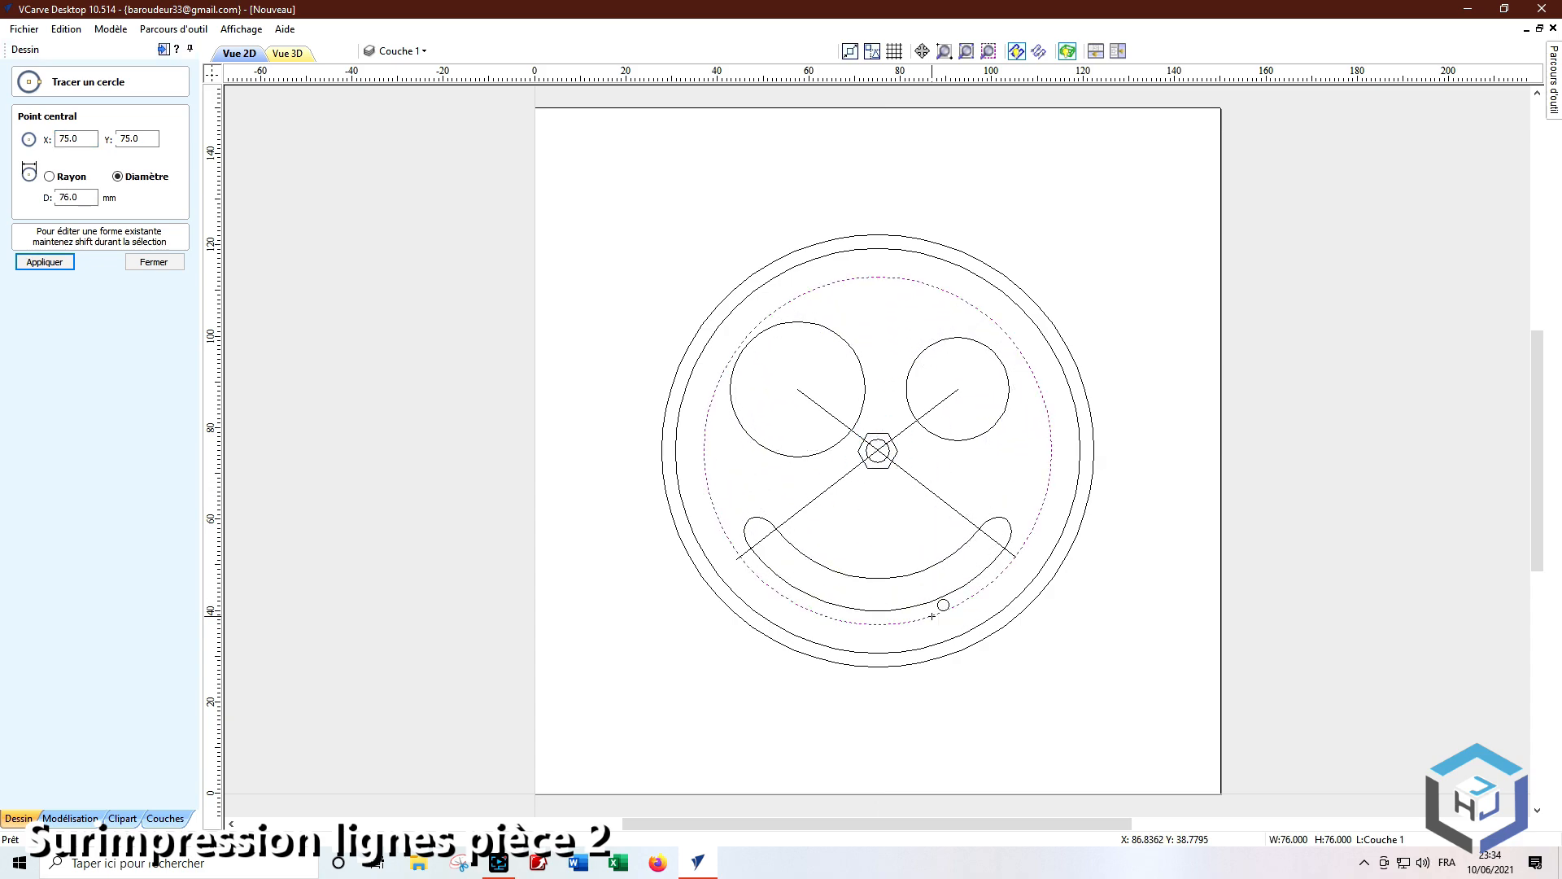
{"action": "left_click_drag", "start_coordinate": [81, 197], "coordinate": [60, 197]}
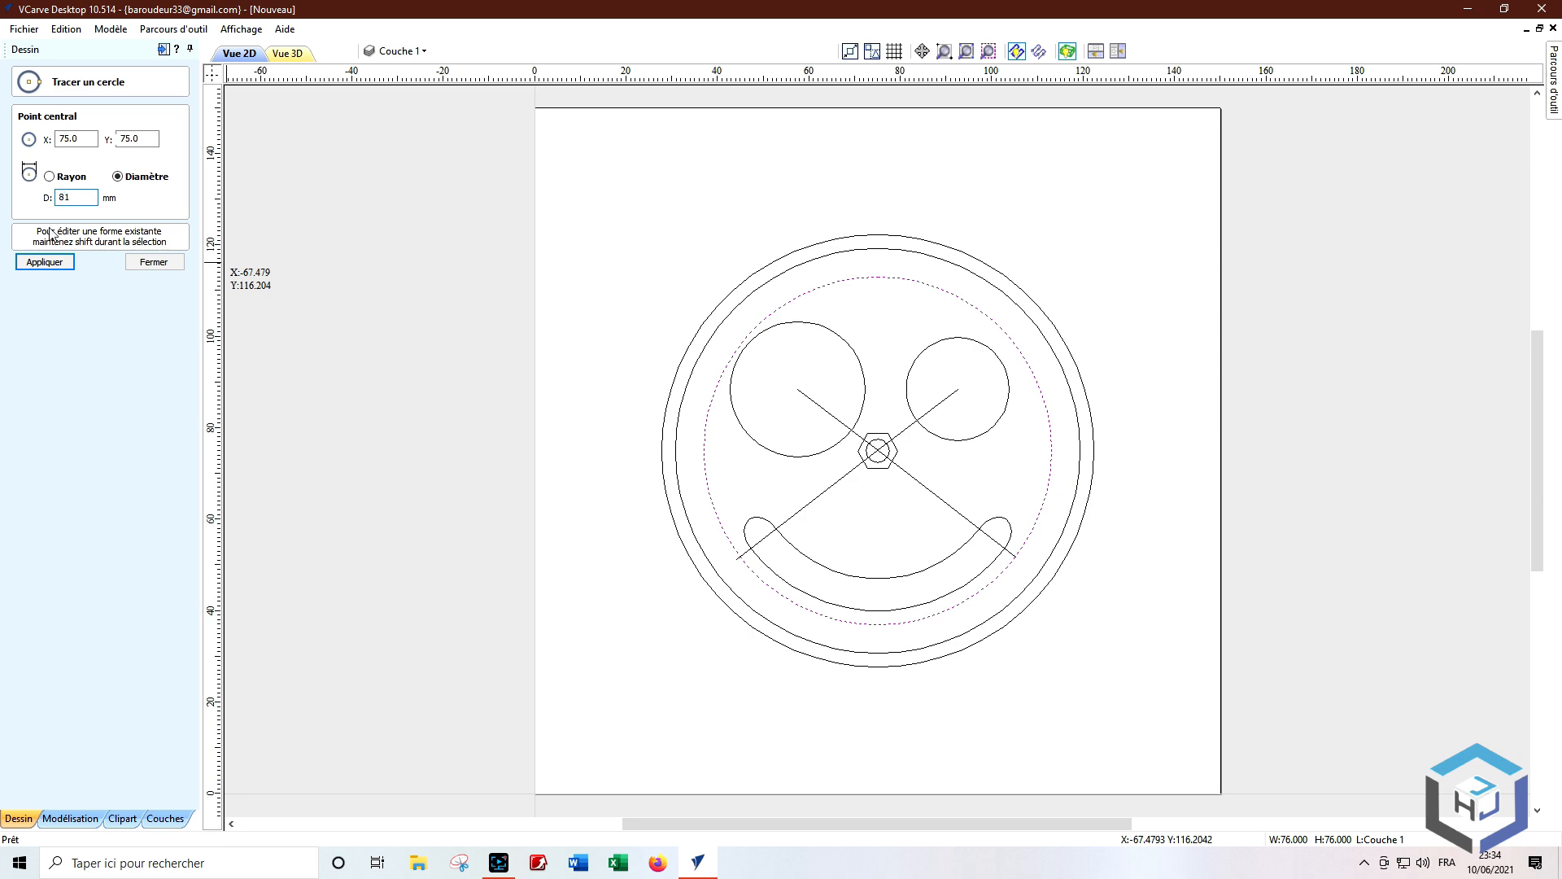
{"action": "type", "text": "81"}
{"action": "left_click", "coordinate": [51, 267]}
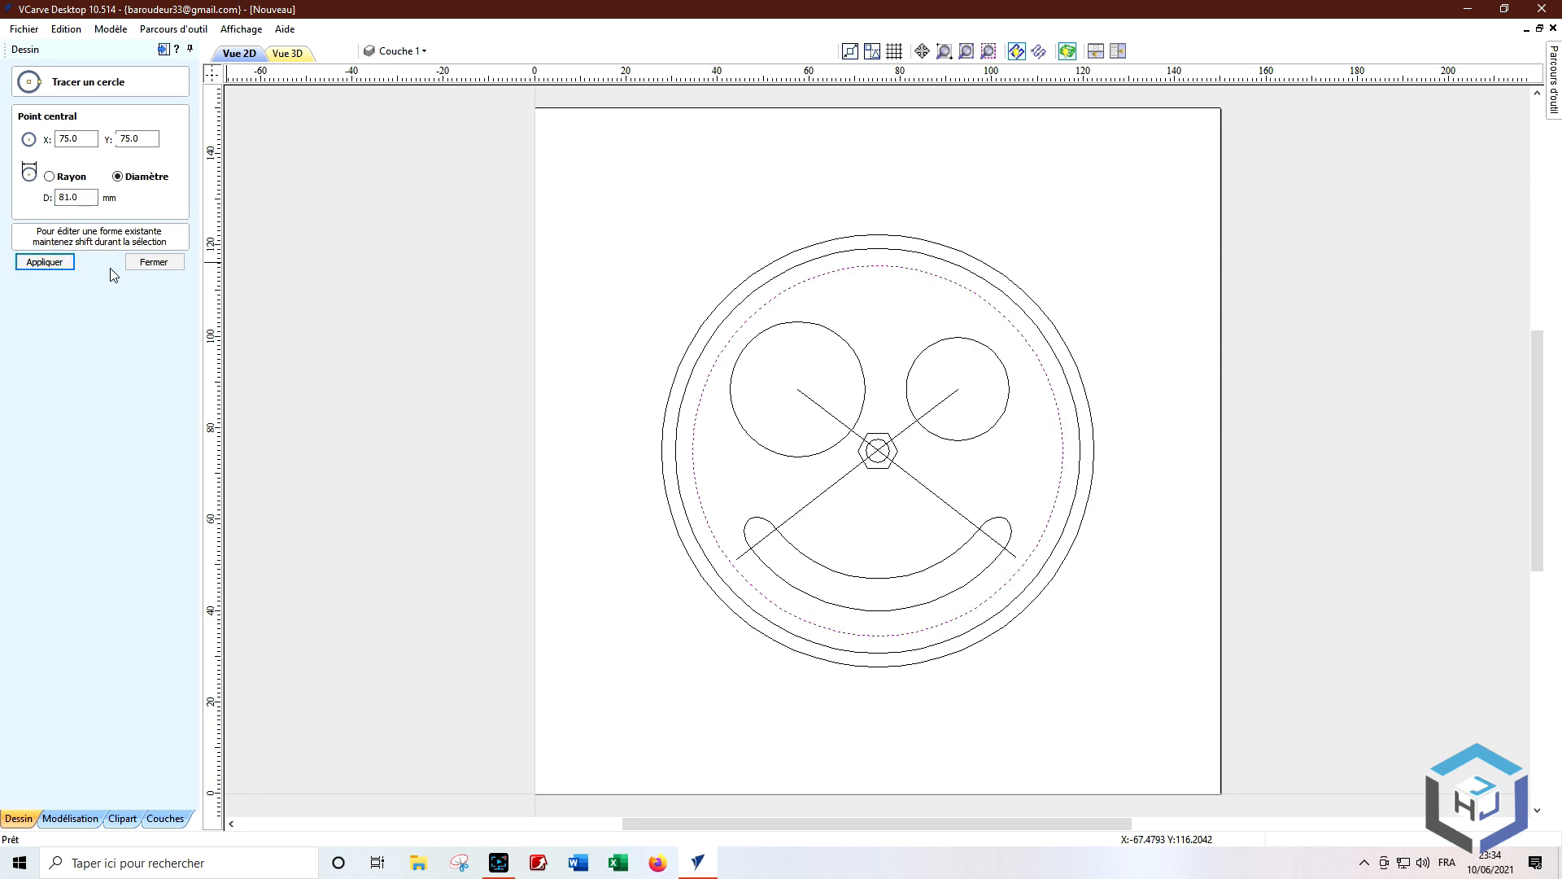
{"action": "left_click", "coordinate": [161, 264]}
{"action": "left_click", "coordinate": [660, 627]}
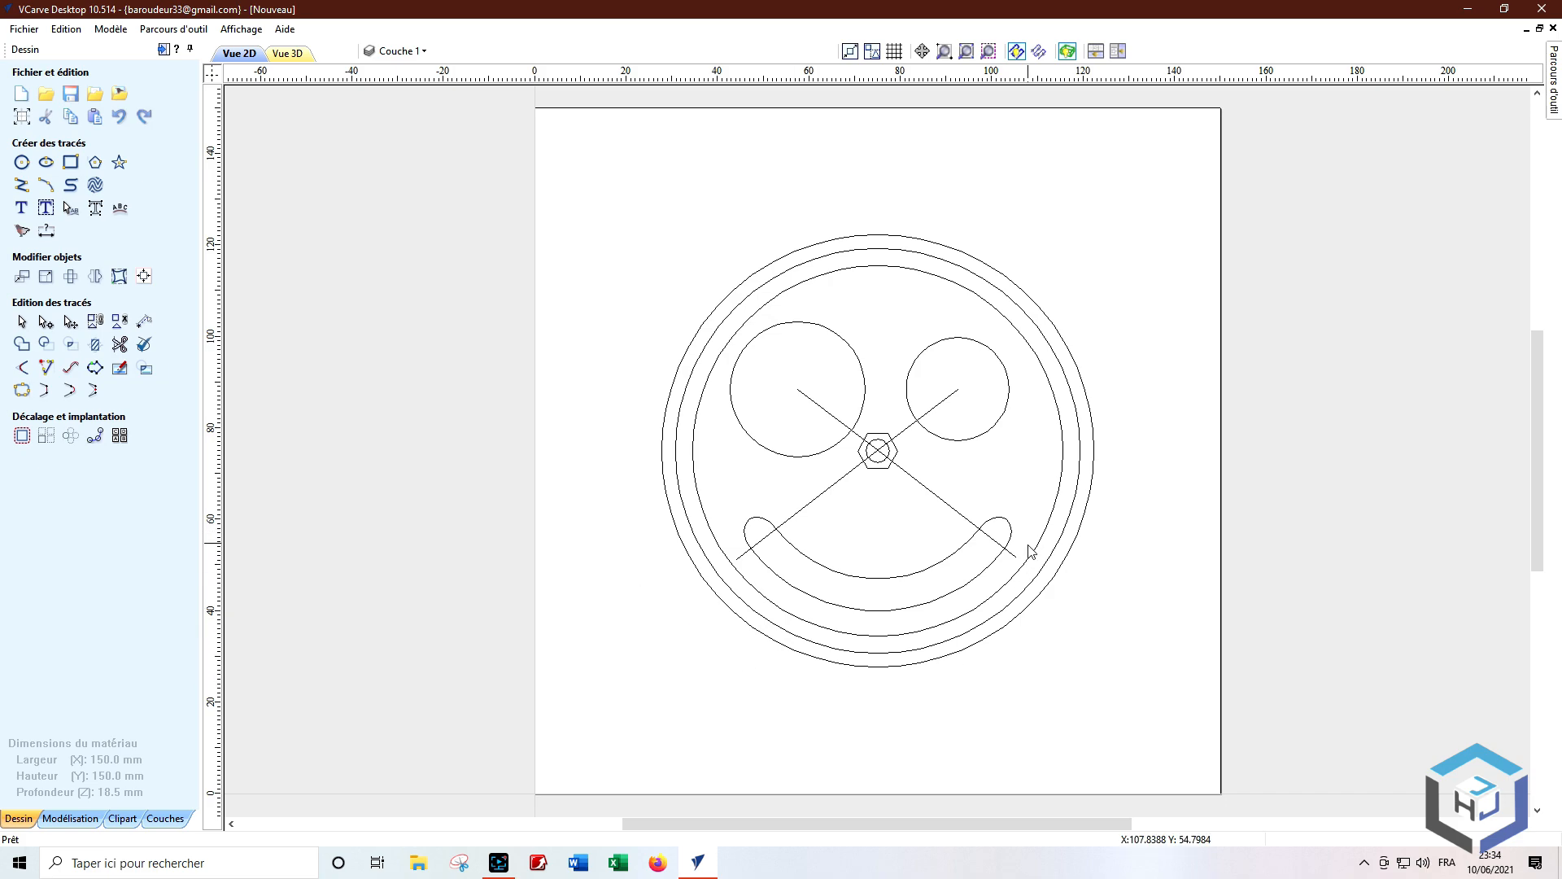
Step: Place a 6 mm diameter circle at X 99.941, Y 55.76, midway between the mouth arcs on the 29.5 mm circle's guide line
{"action": "scroll", "coordinate": [1031, 551], "scroll_direction": "up", "scroll_amount": 5}
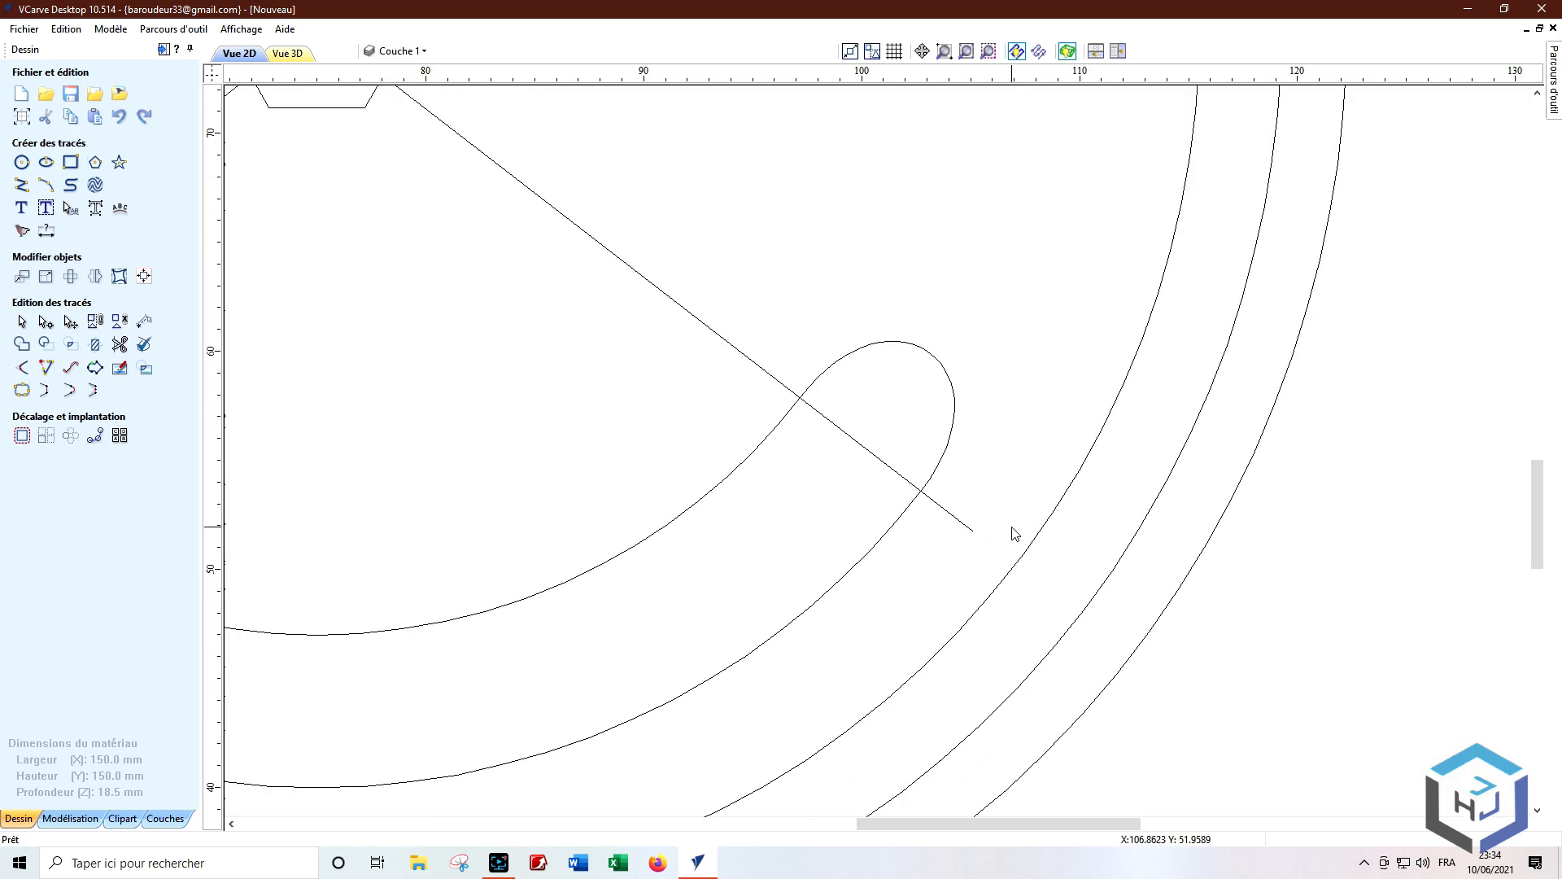
{"action": "scroll", "coordinate": [1014, 534], "scroll_direction": "up", "scroll_amount": 1}
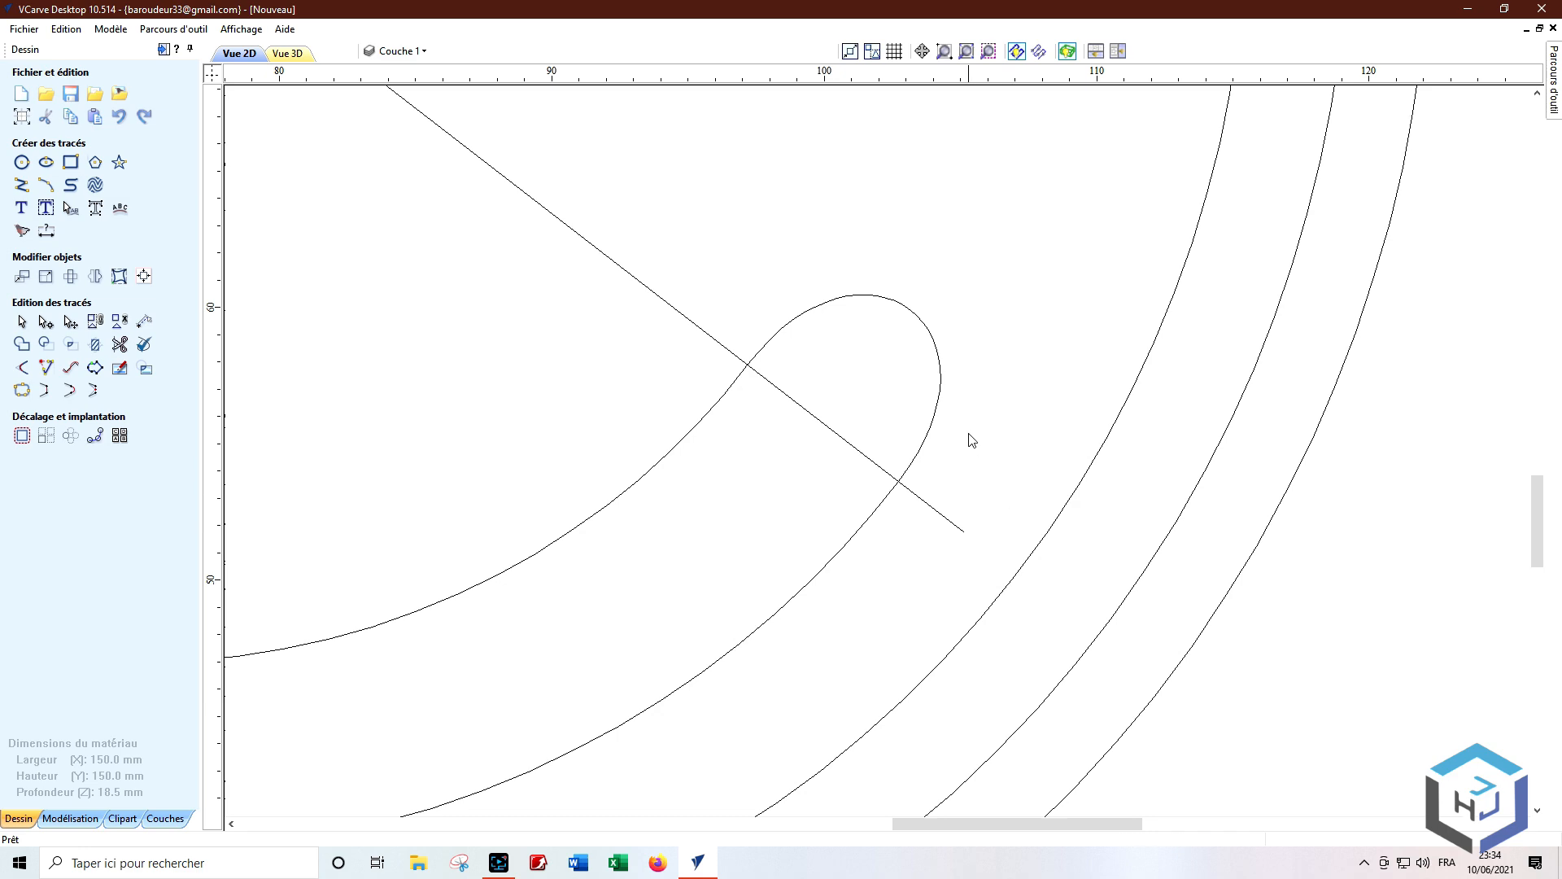
{"action": "left_click", "coordinate": [22, 161]}
{"action": "double_click", "coordinate": [57, 197]}
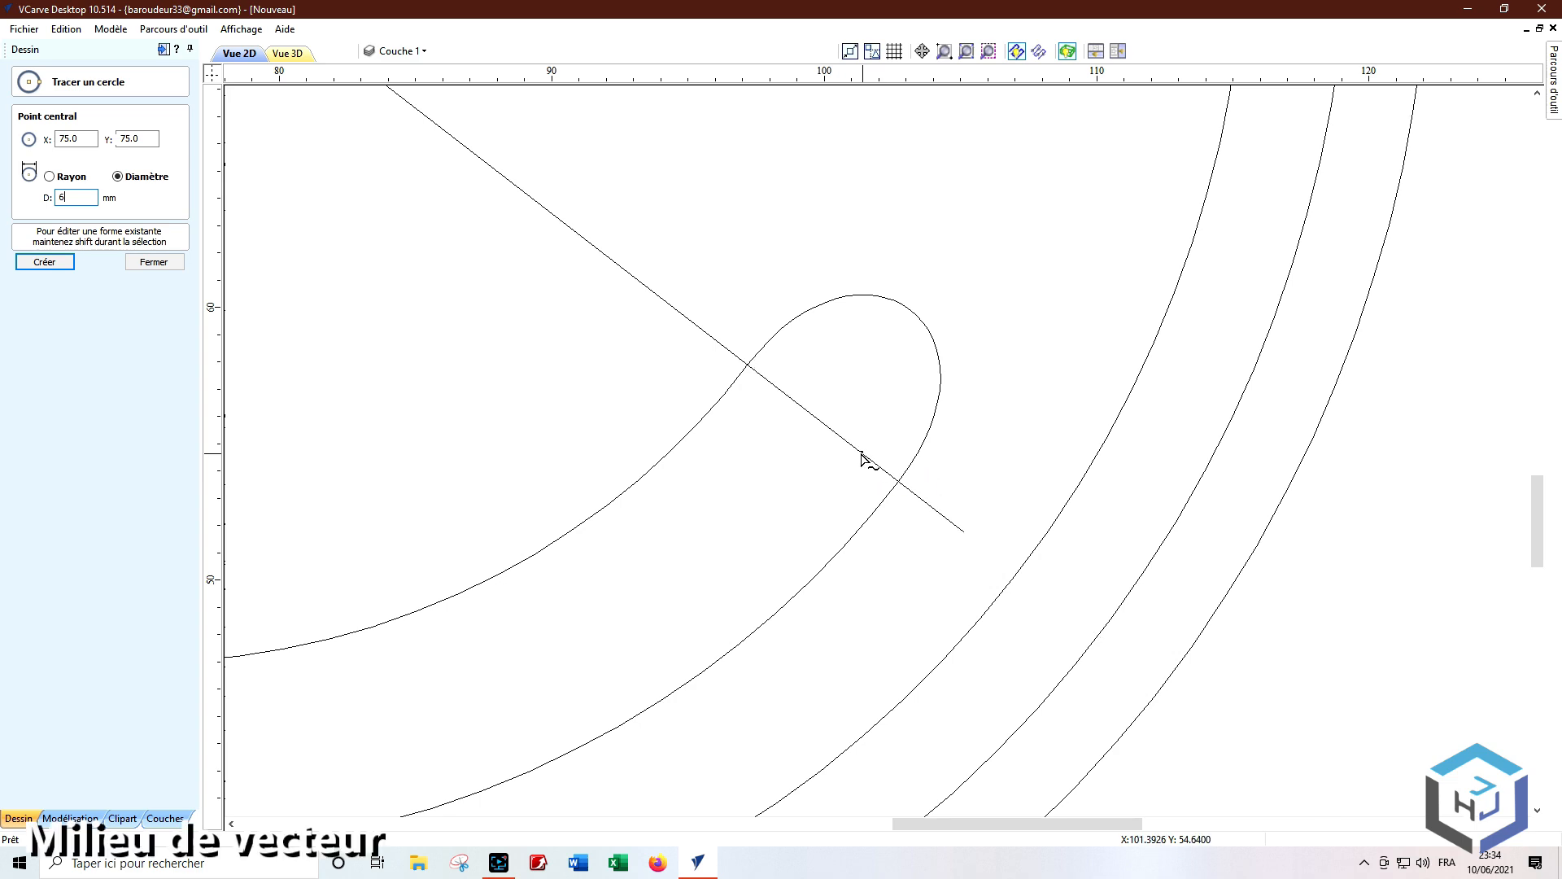
{"action": "left_click", "coordinate": [824, 423]}
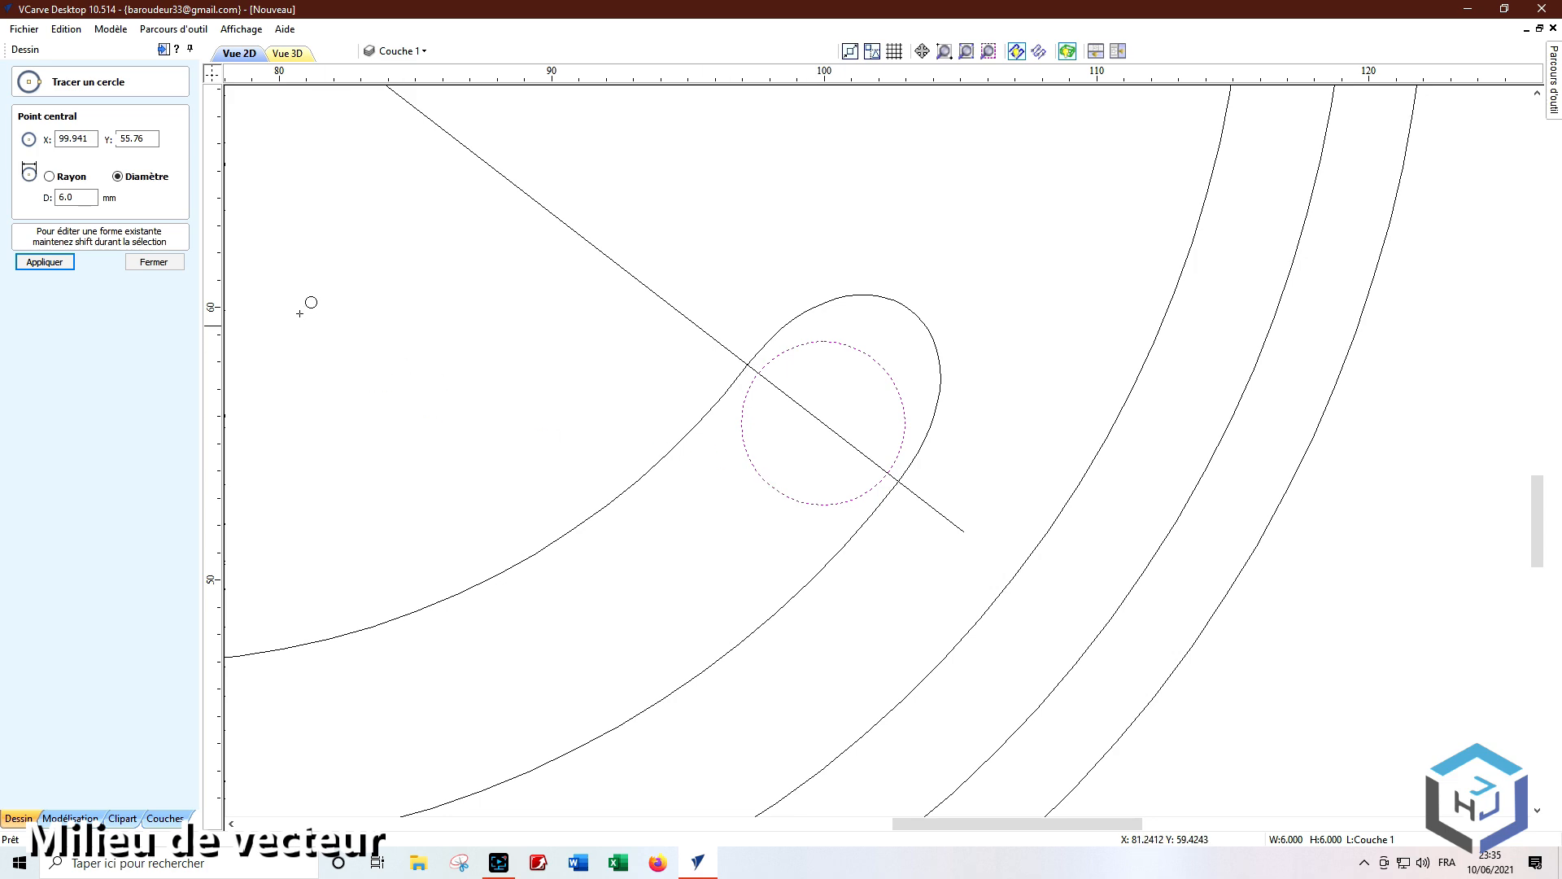
{"action": "left_click", "coordinate": [135, 262]}
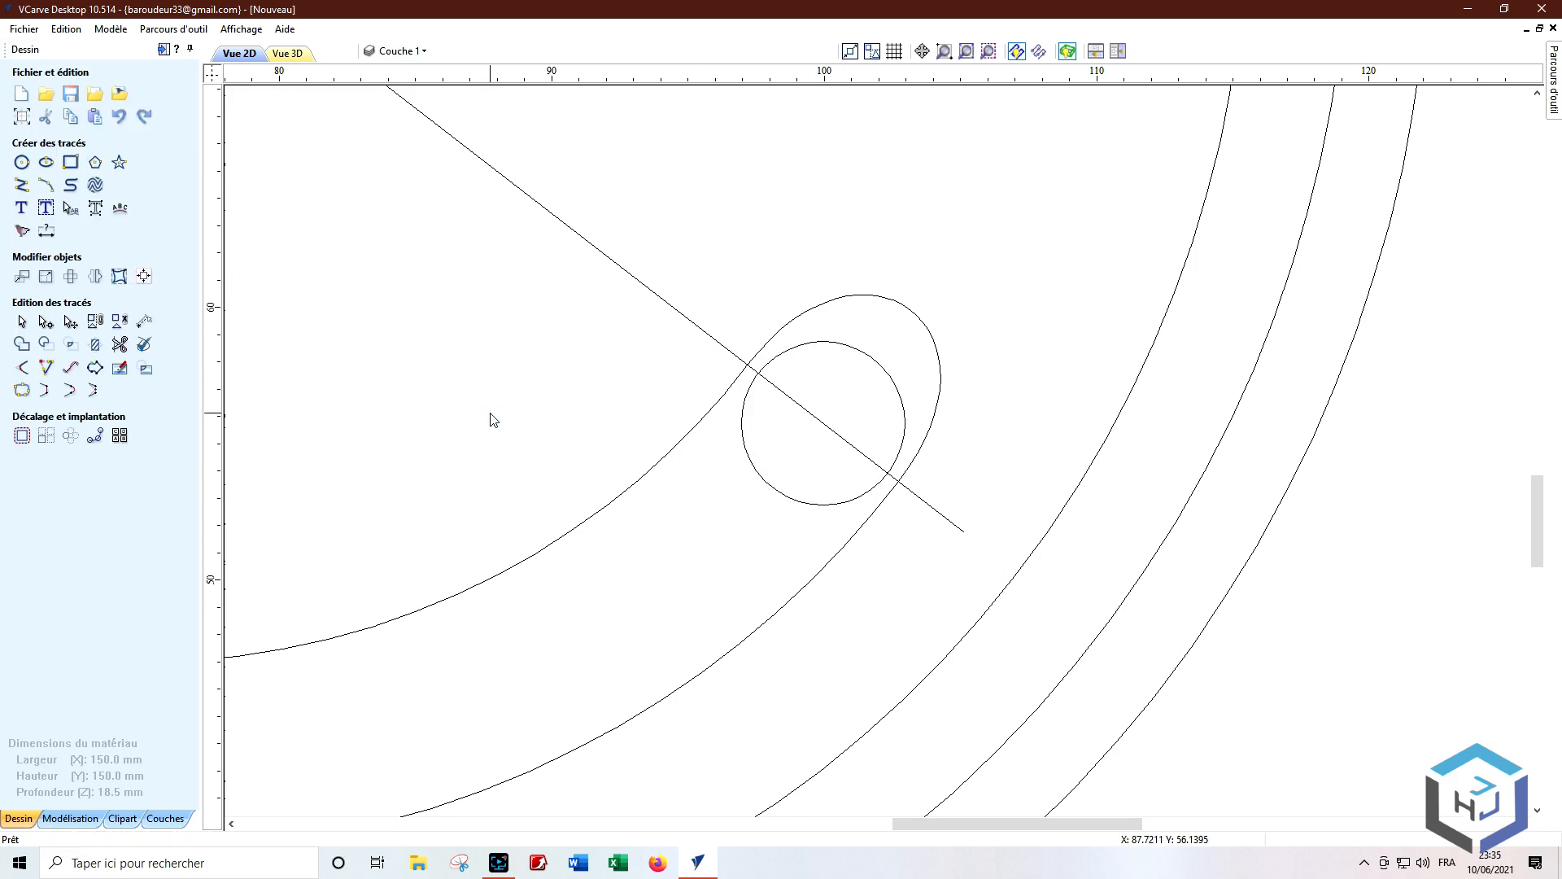
Step: Test the mechanism by rotating the larger eye, its guide line, the centre circle, 6 mm circle and 81 mm disc about their centre, and undo it
{"action": "left_click", "coordinate": [967, 51]}
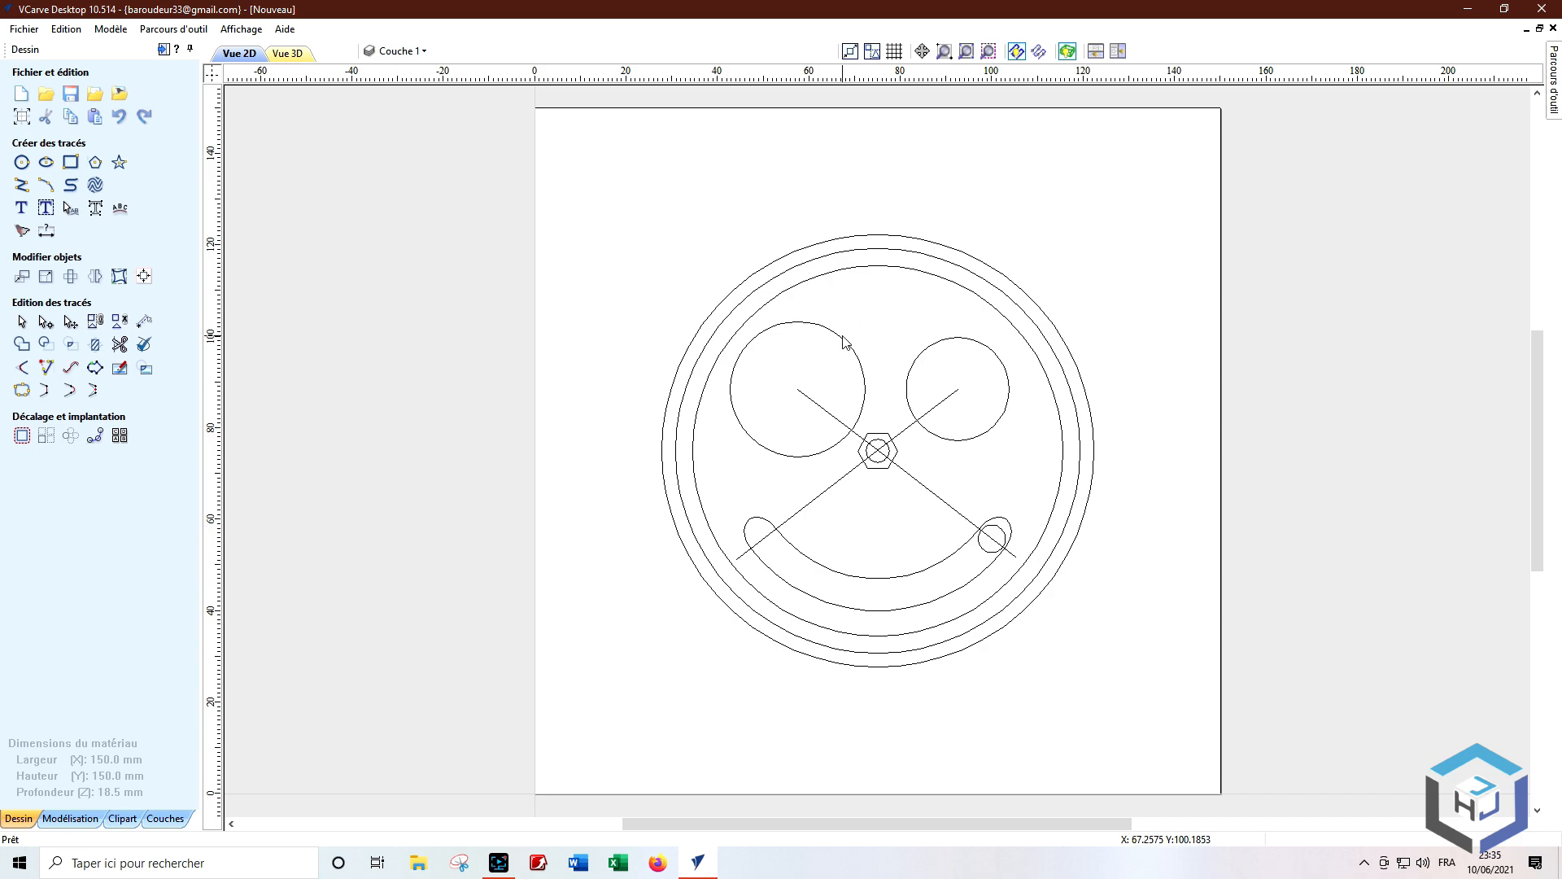
{"action": "left_click", "coordinate": [842, 340]}
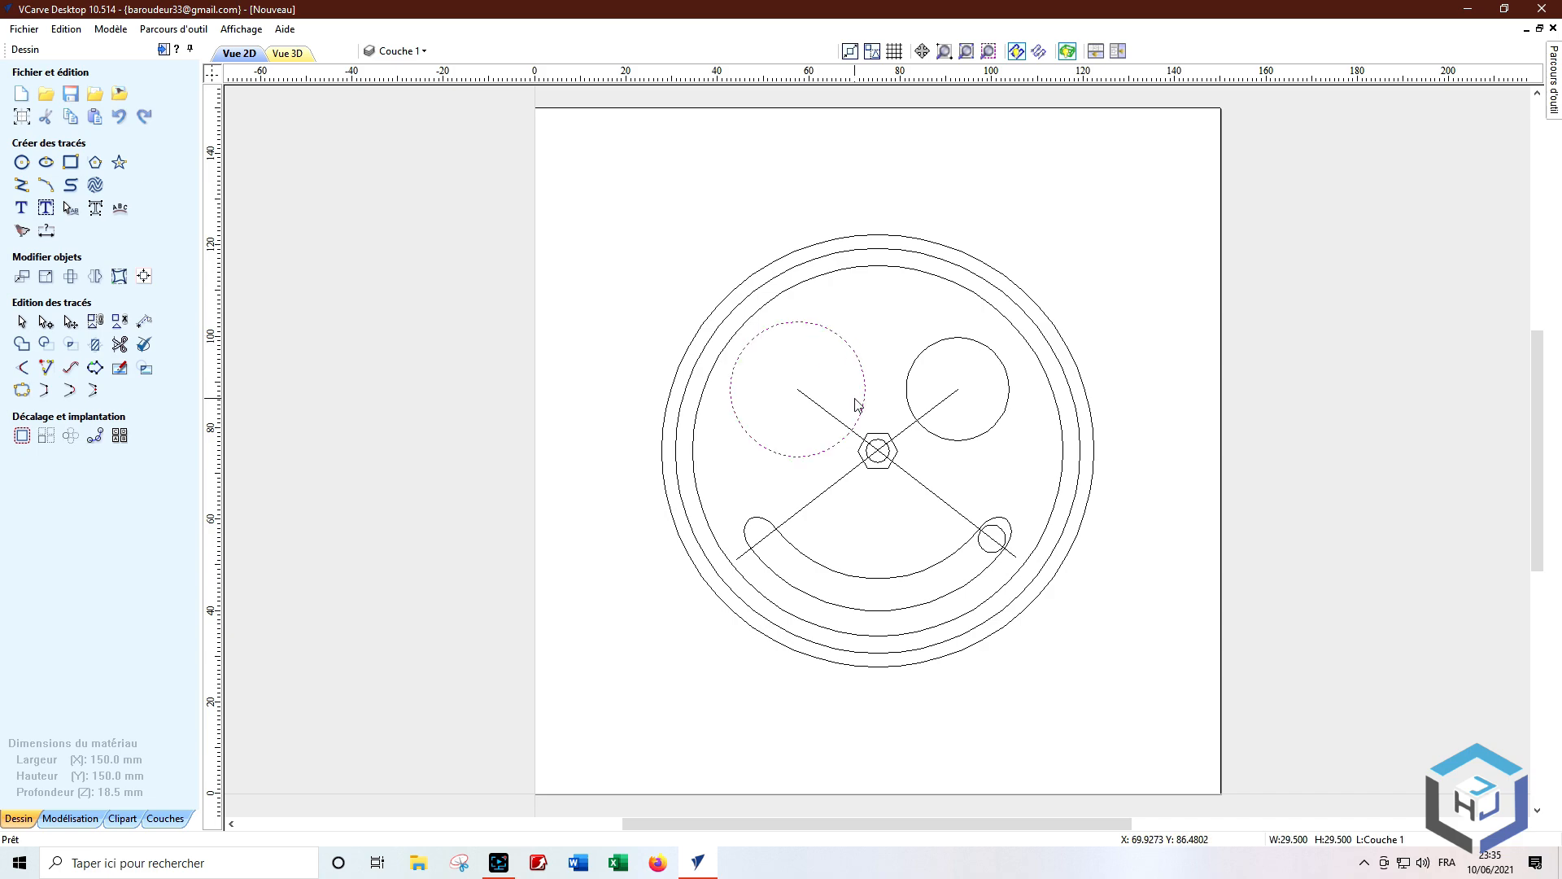
{"action": "left_click", "coordinate": [814, 404], "text": "shift"}
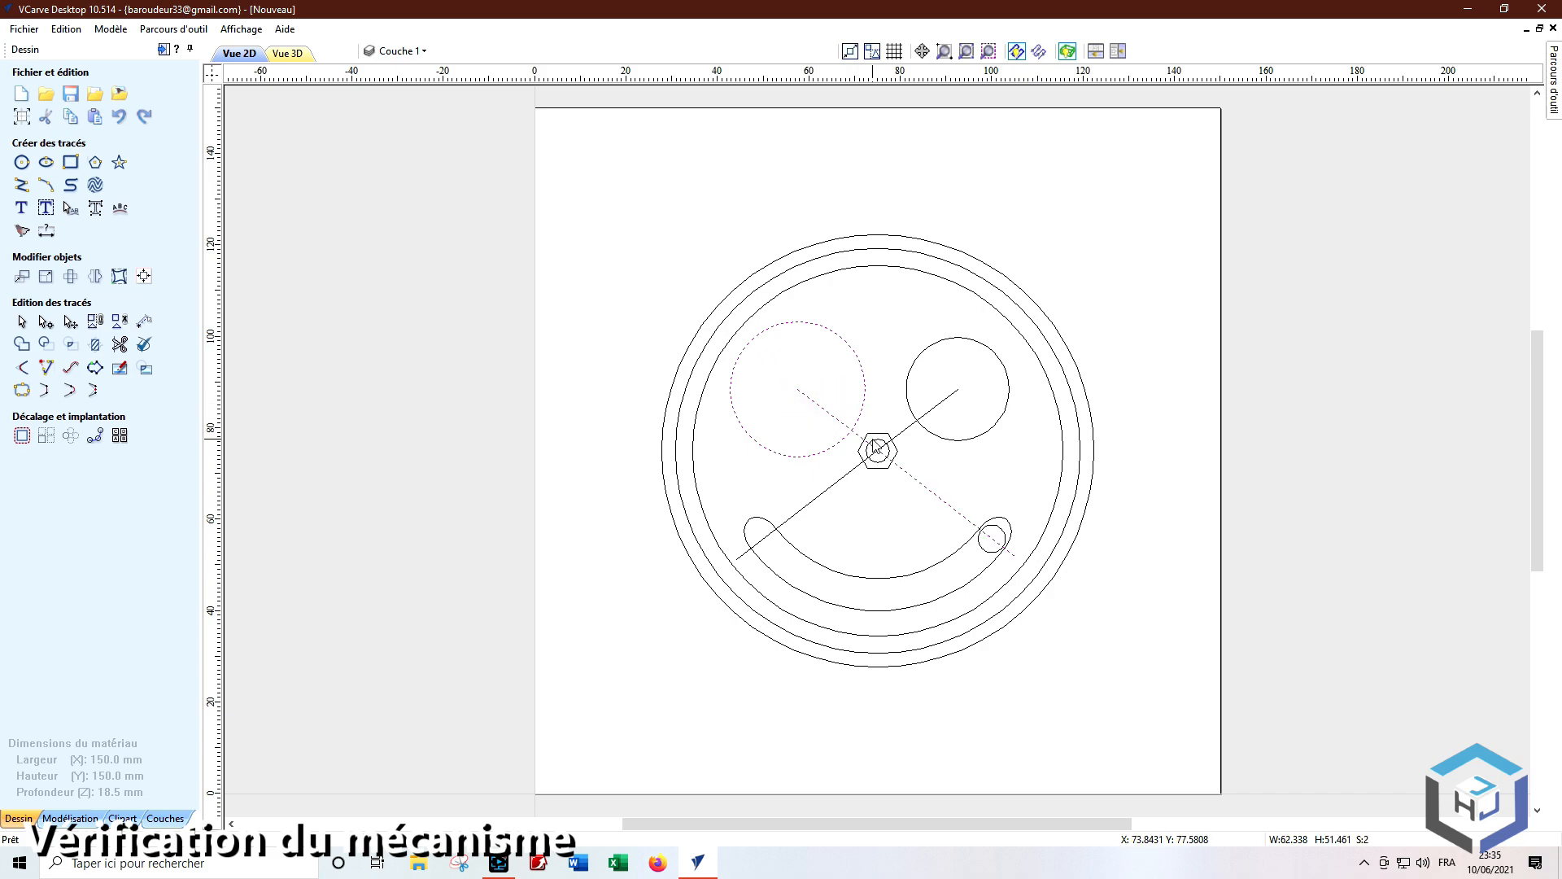
{"action": "left_click", "coordinate": [883, 447], "text": "shift"}
{"action": "left_click", "coordinate": [1055, 506], "text": "shift"}
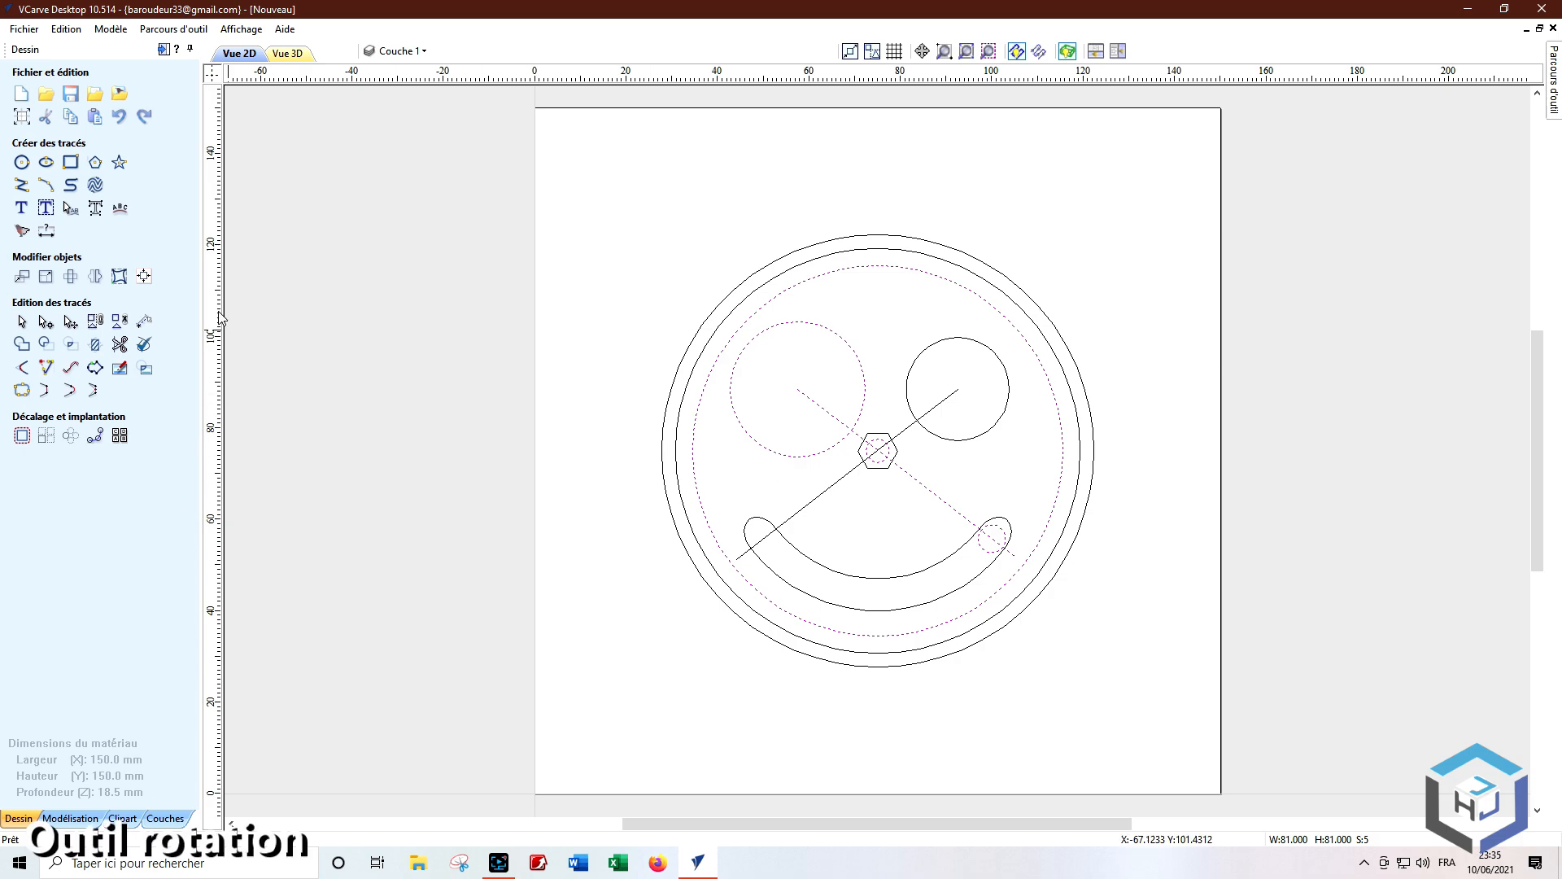
{"action": "left_click", "coordinate": [71, 278]}
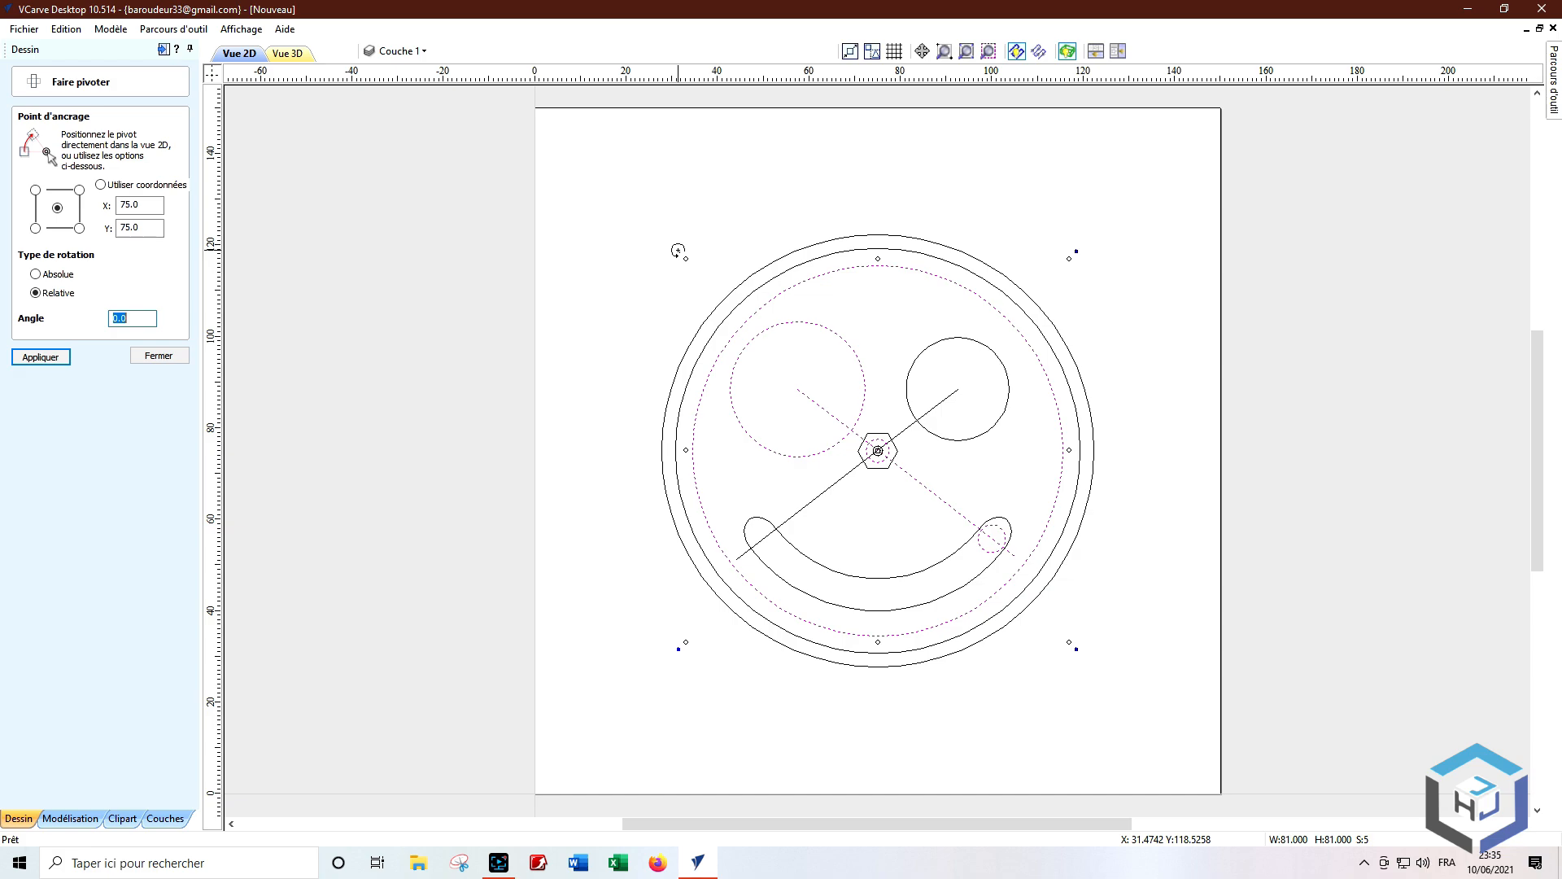
{"action": "mouse_move", "coordinate": [678, 251]}
{"action": "left_mouse_down"}
{"action": "mouse_move", "coordinate": [900, 230]}
{"action": "mouse_move", "coordinate": [1099, 334]}
{"action": "mouse_move", "coordinate": [939, 255]}
{"action": "mouse_move", "coordinate": [711, 210]}
{"action": "mouse_move", "coordinate": [660, 230]}
{"action": "mouse_move", "coordinate": [847, 264]}
{"action": "left_mouse_up"}
{"action": "left_click", "coordinate": [158, 358]}
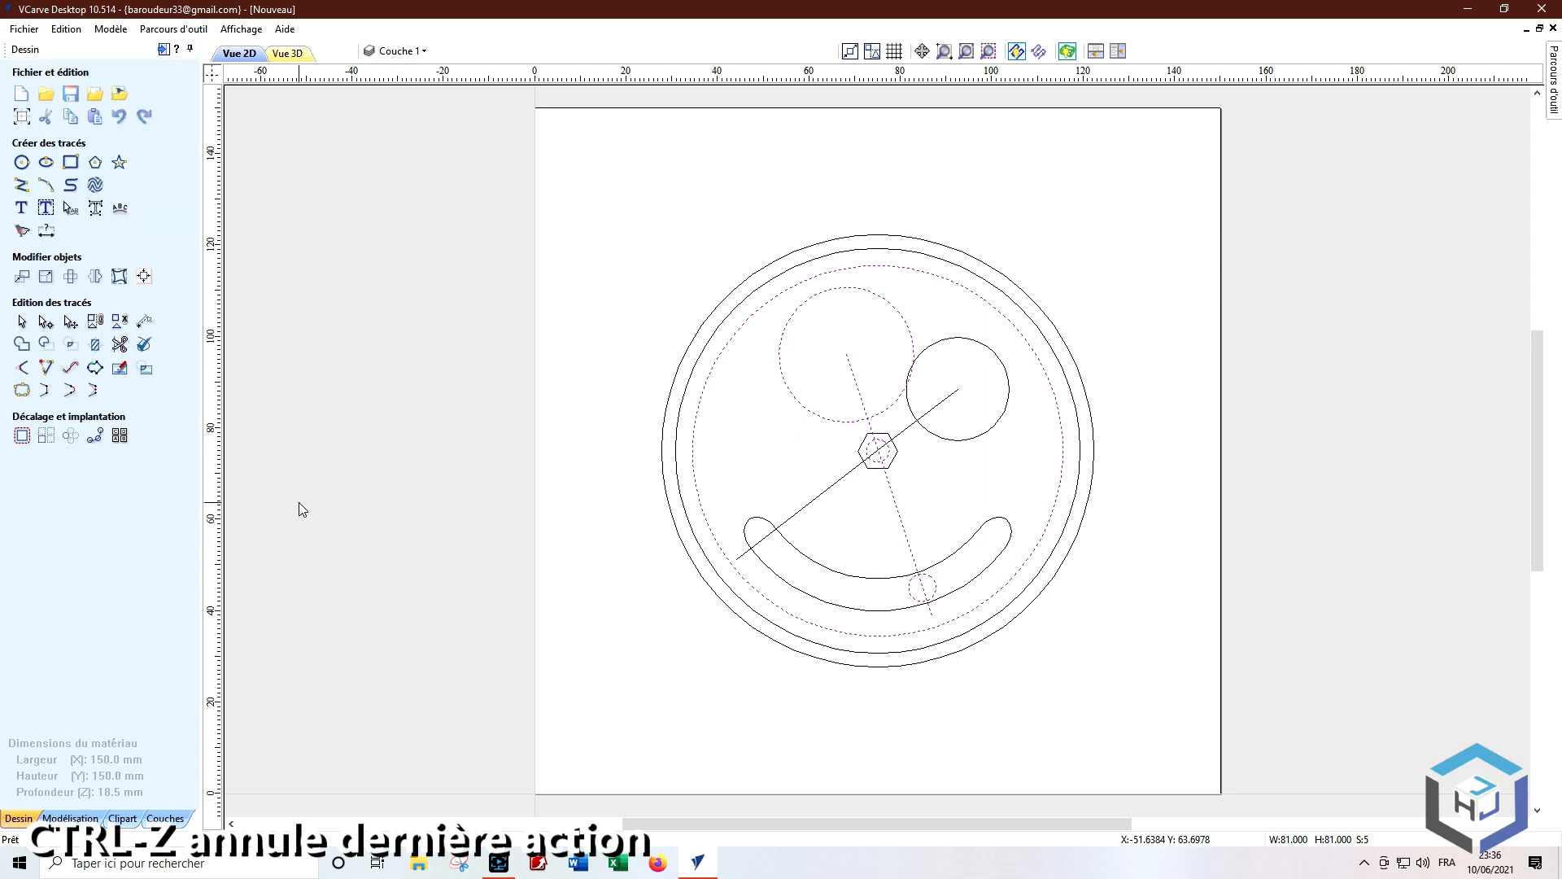
{"action": "key", "text": "ctrl+z"}
{"action": "left_click", "coordinate": [633, 568]}
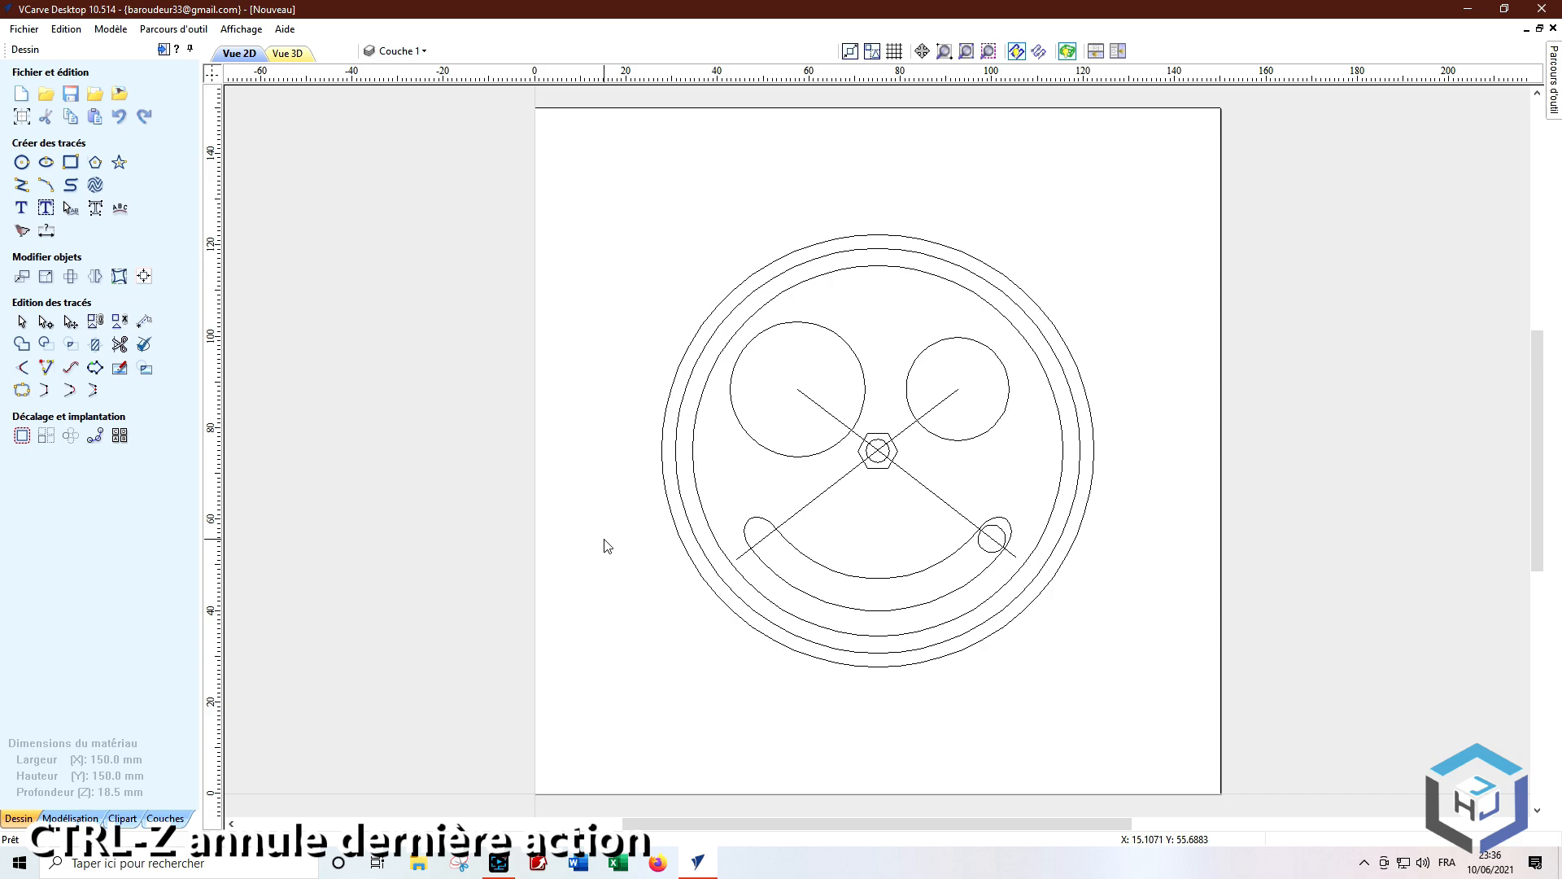
Step: Copy the larger eye circle, centre circle, 6 mm circle and 81 mm circle to a new layer
{"action": "left_click", "coordinate": [798, 323]}
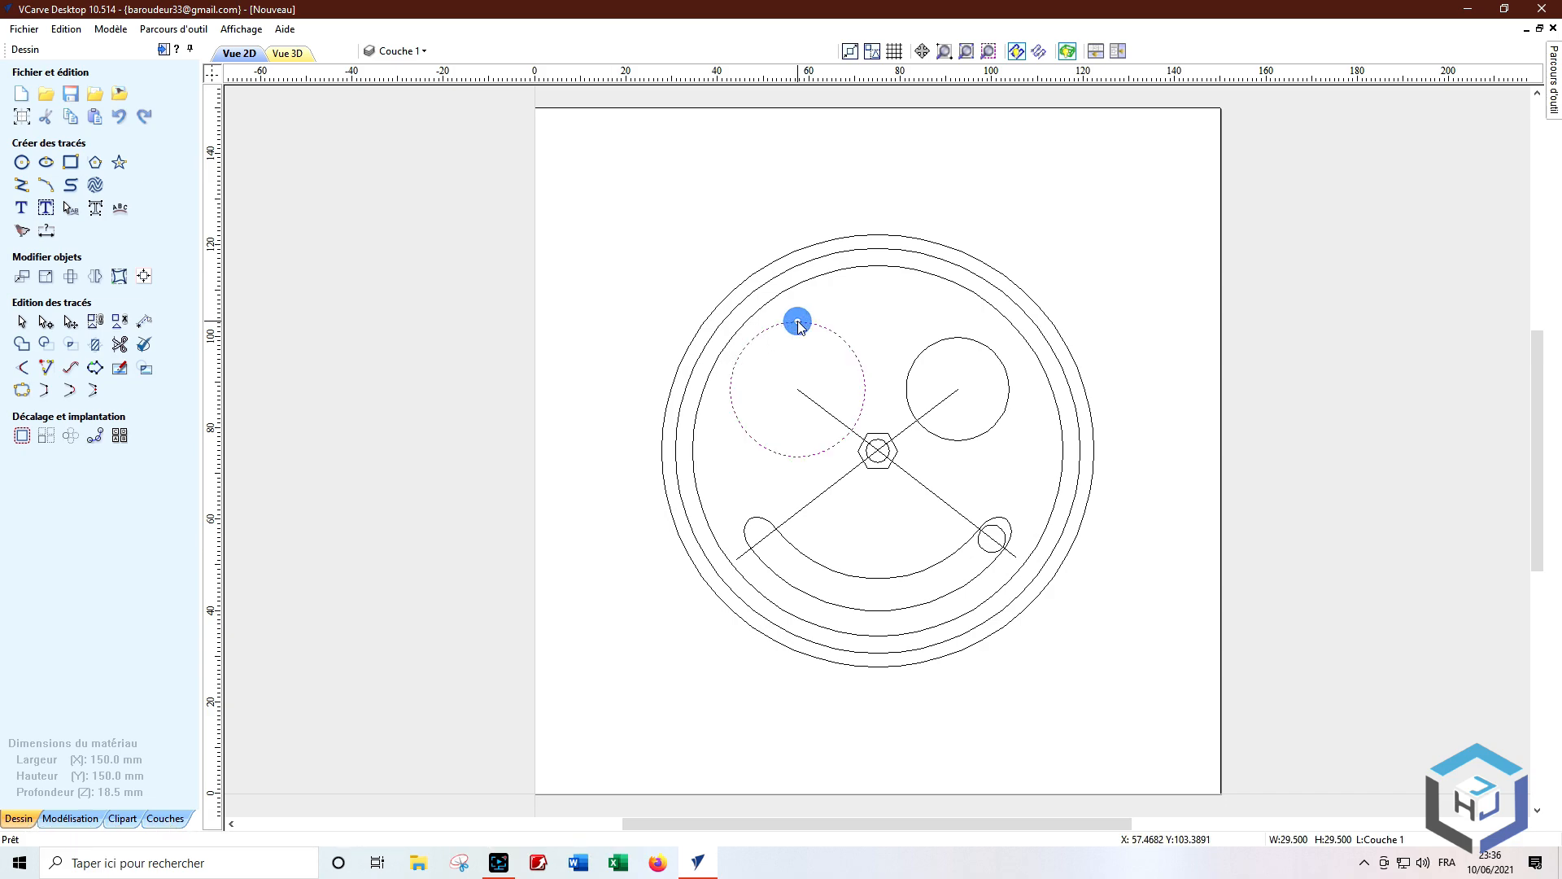
{"action": "left_click", "coordinate": [880, 446], "text": "shift"}
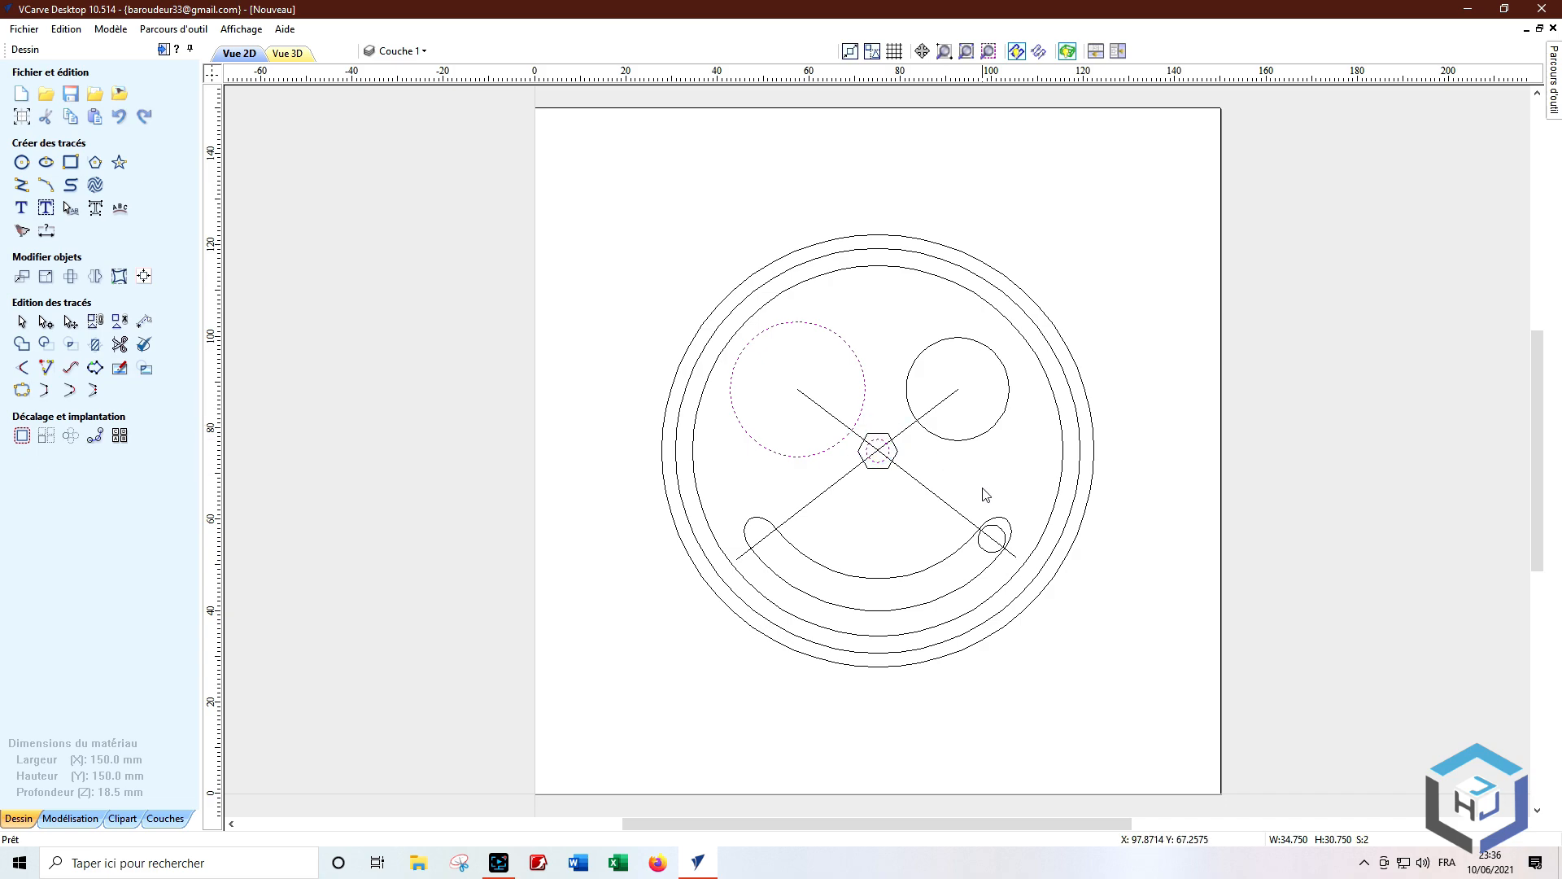
{"action": "left_click", "coordinate": [993, 530], "text": "shift"}
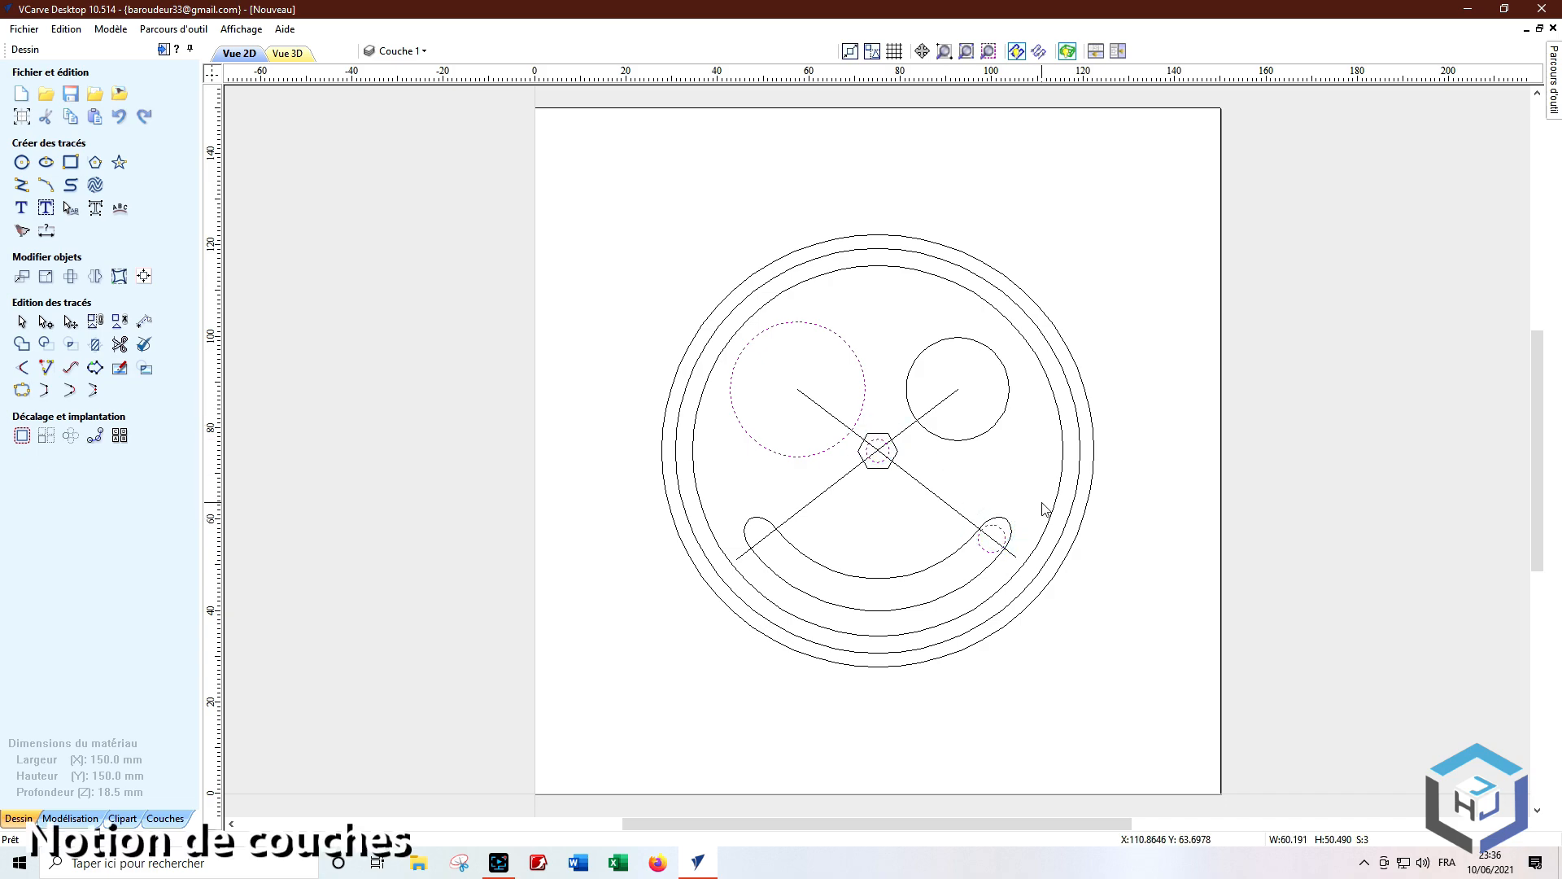
{"action": "left_click", "coordinate": [1049, 527], "text": "shift"}
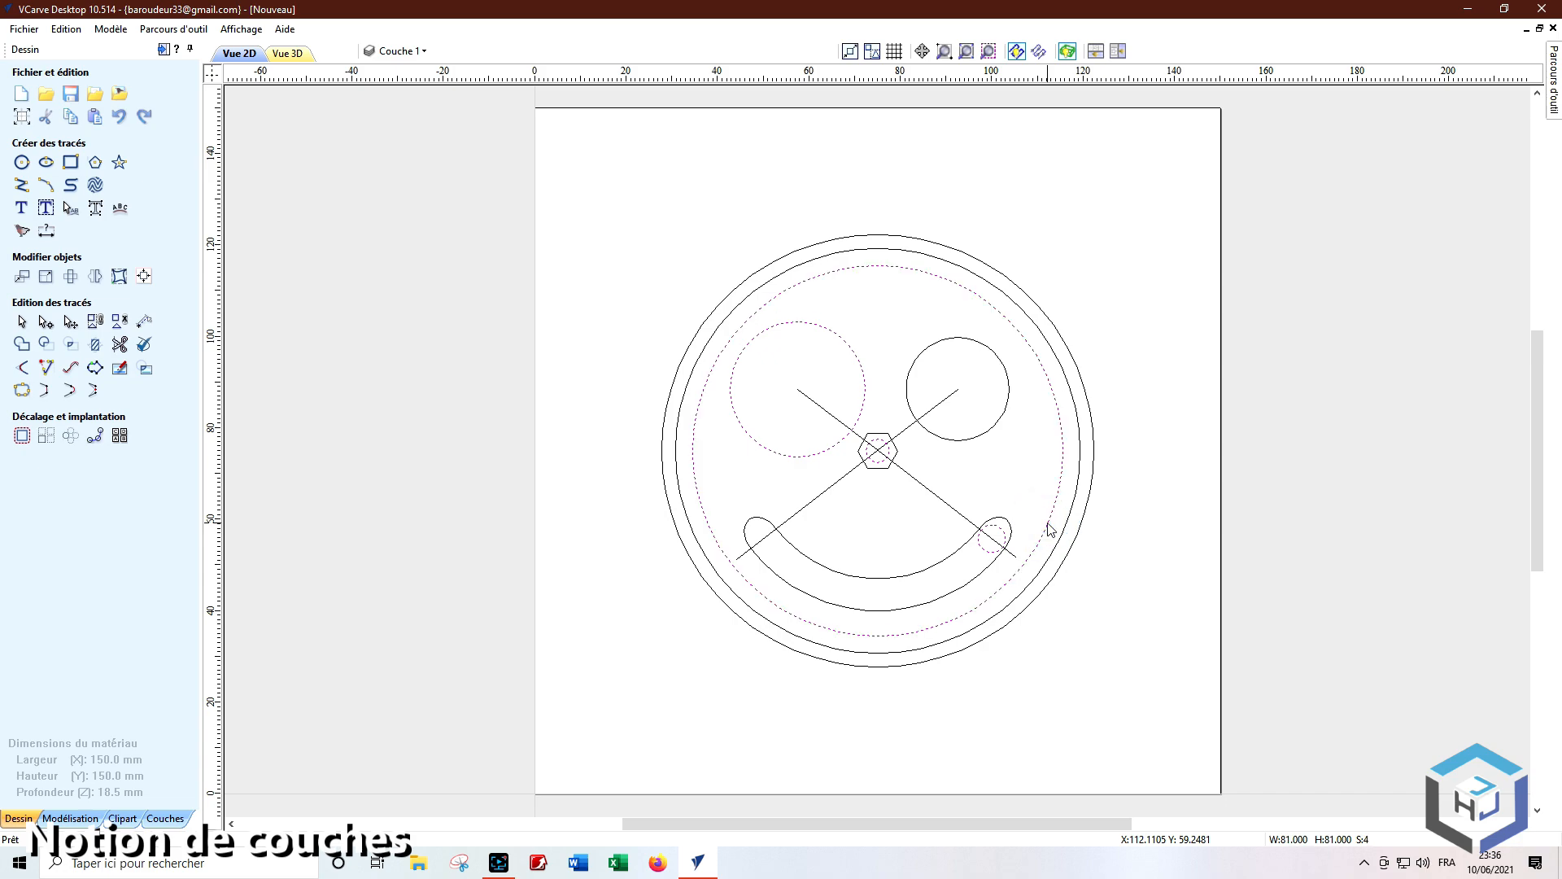
{"action": "right_click", "coordinate": [1049, 527]}
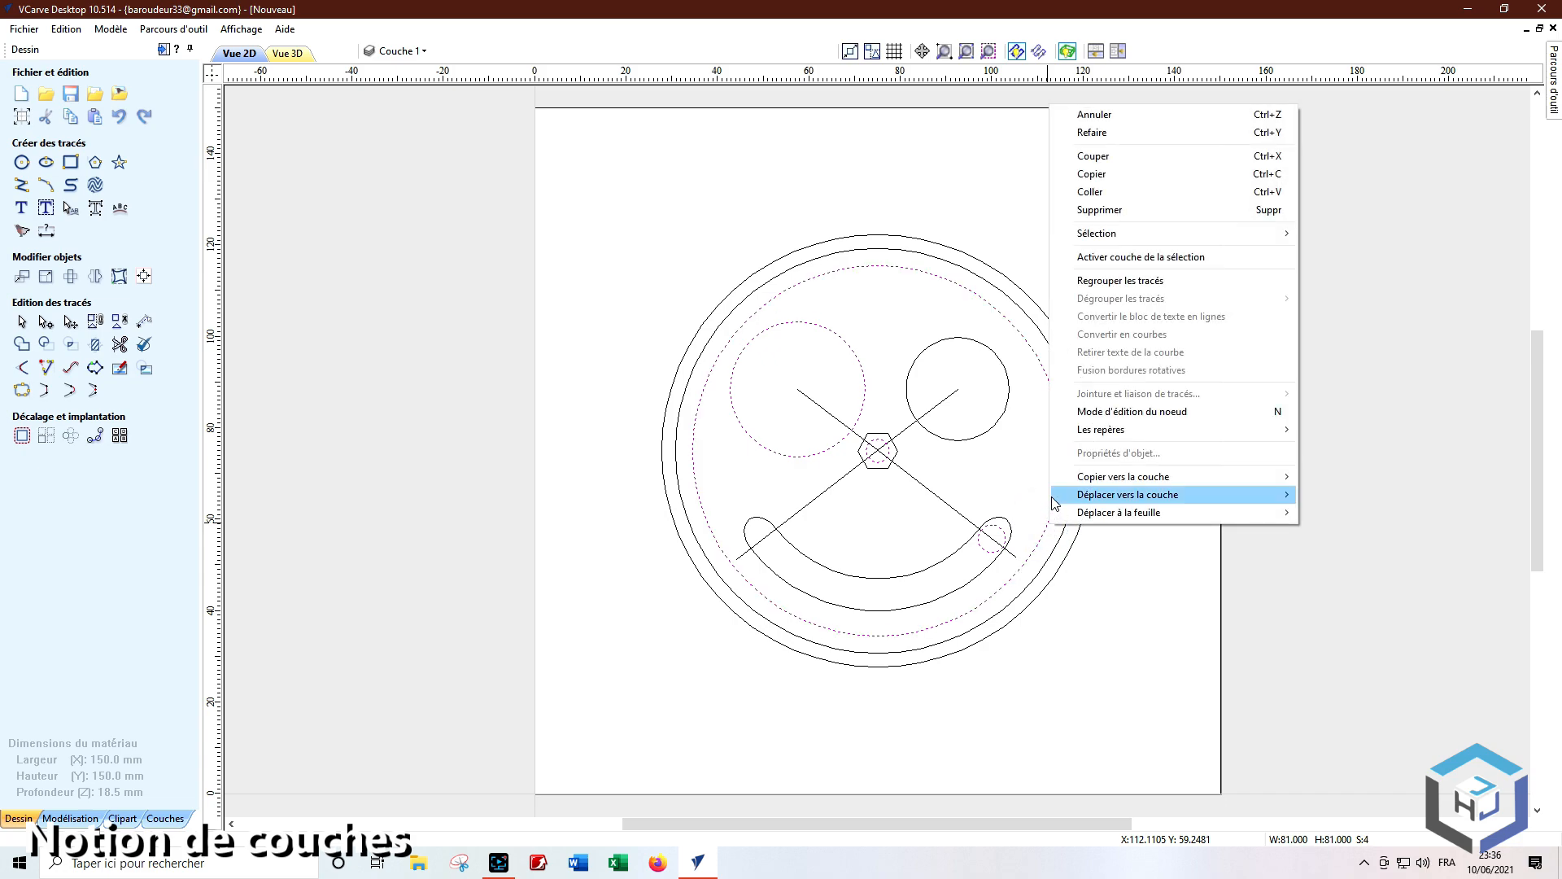
{"action": "mouse_move", "coordinate": [1100, 484]}
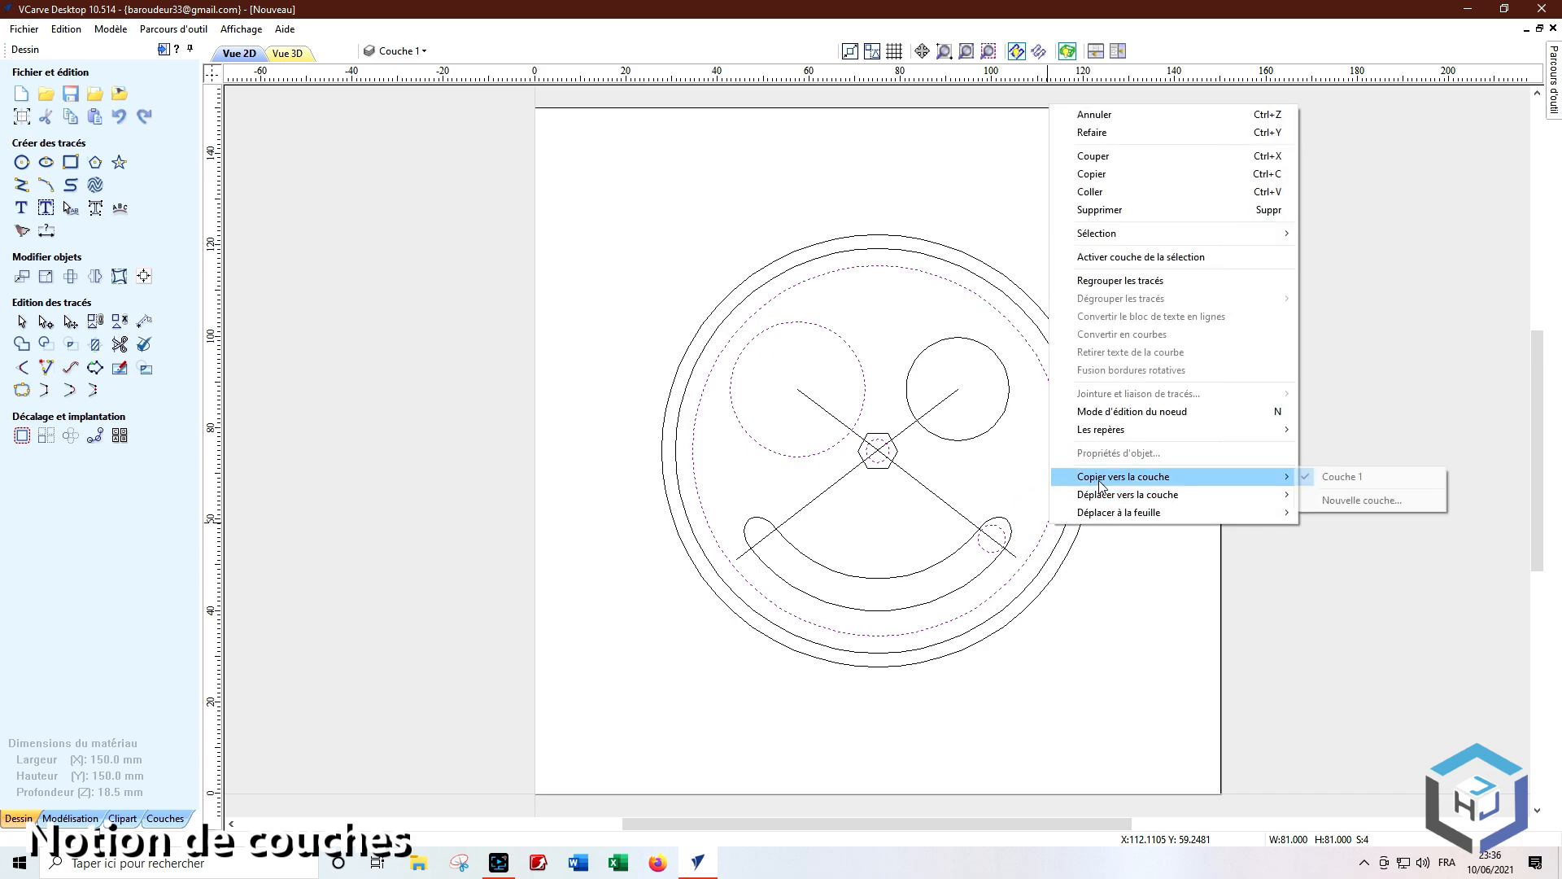
{"action": "left_click", "coordinate": [1351, 501]}
{"action": "left_click", "coordinate": [738, 480]}
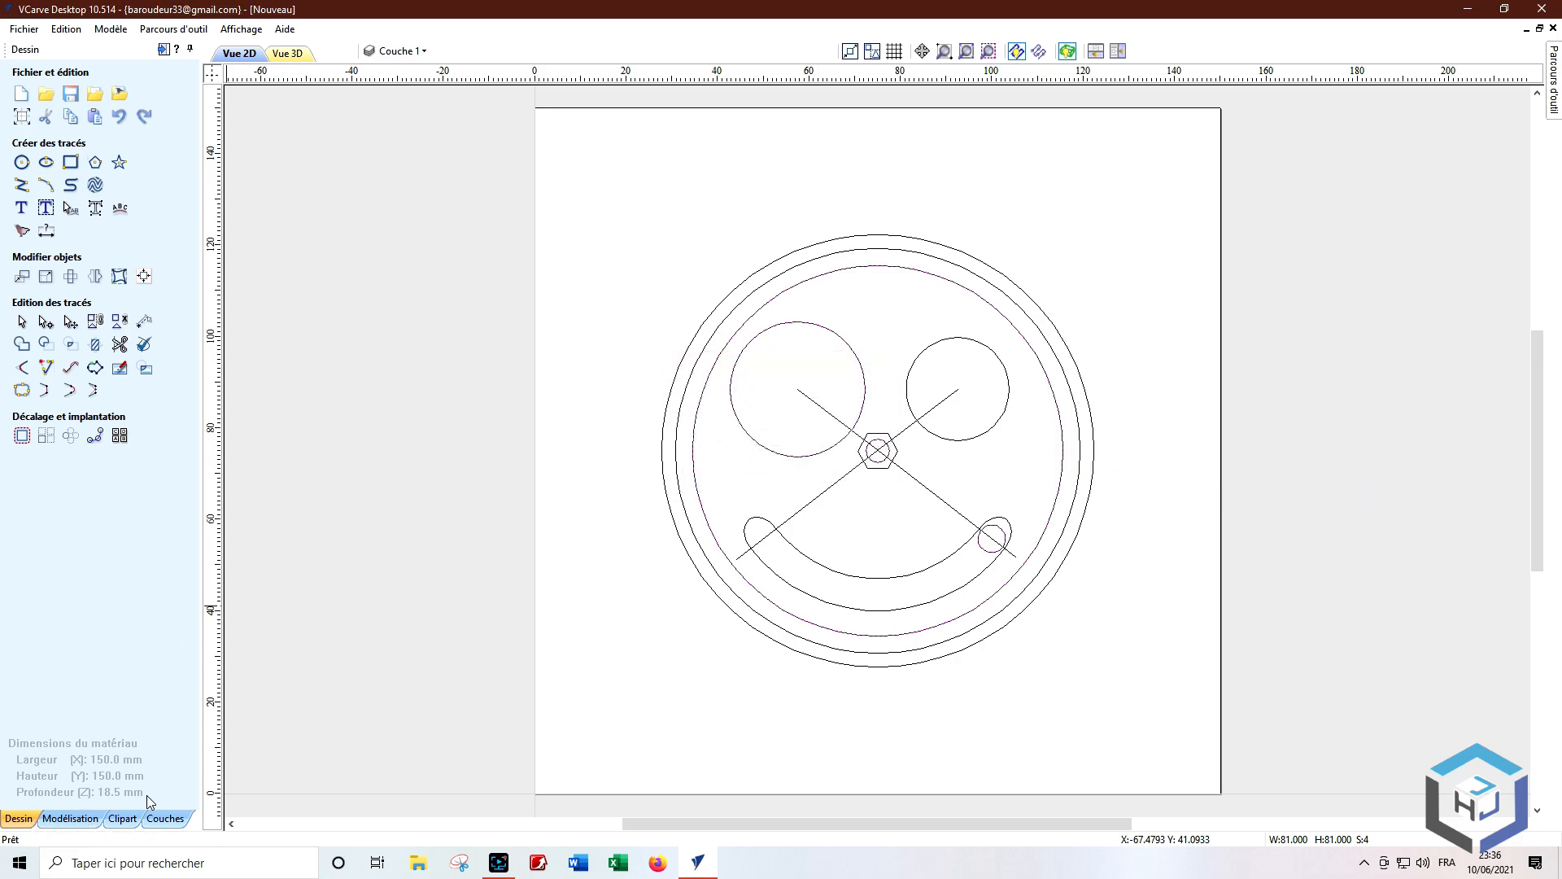
Step: Hide the layer Couche 1 so that only the shapes copied to Couche 2 are displayed
{"action": "left_click", "coordinate": [165, 817]}
{"action": "left_click", "coordinate": [13, 118]}
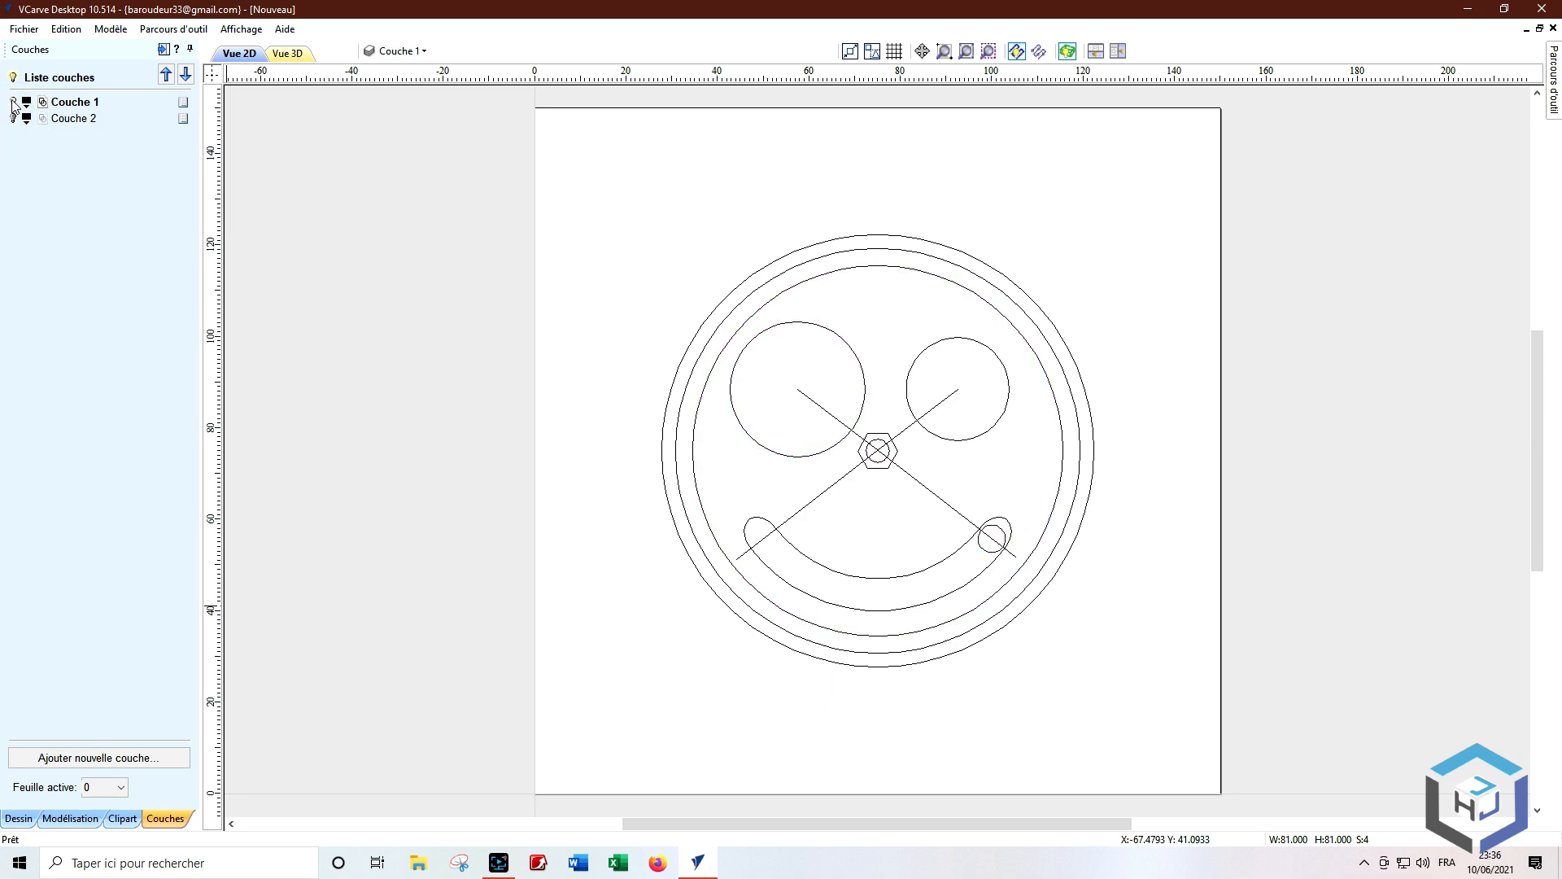
{"action": "left_click", "coordinate": [13, 102]}
{"action": "left_click", "coordinate": [13, 118]}
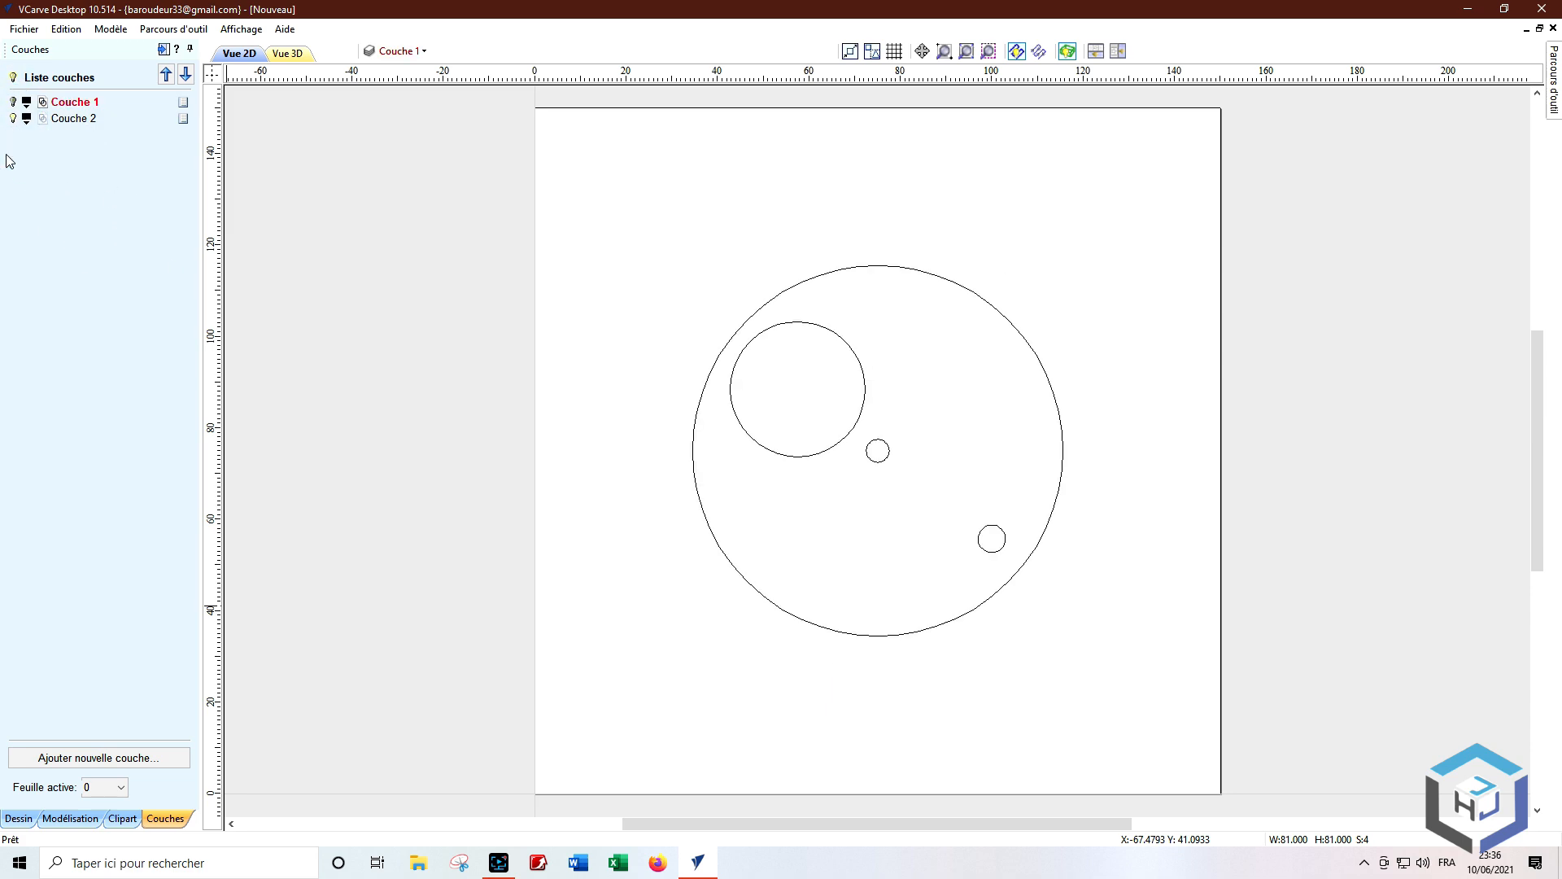
Step: Rename the layer Couche 2 as Plaque and the layer Couche 1 as Couvercle
{"action": "double_click", "coordinate": [67, 119]}
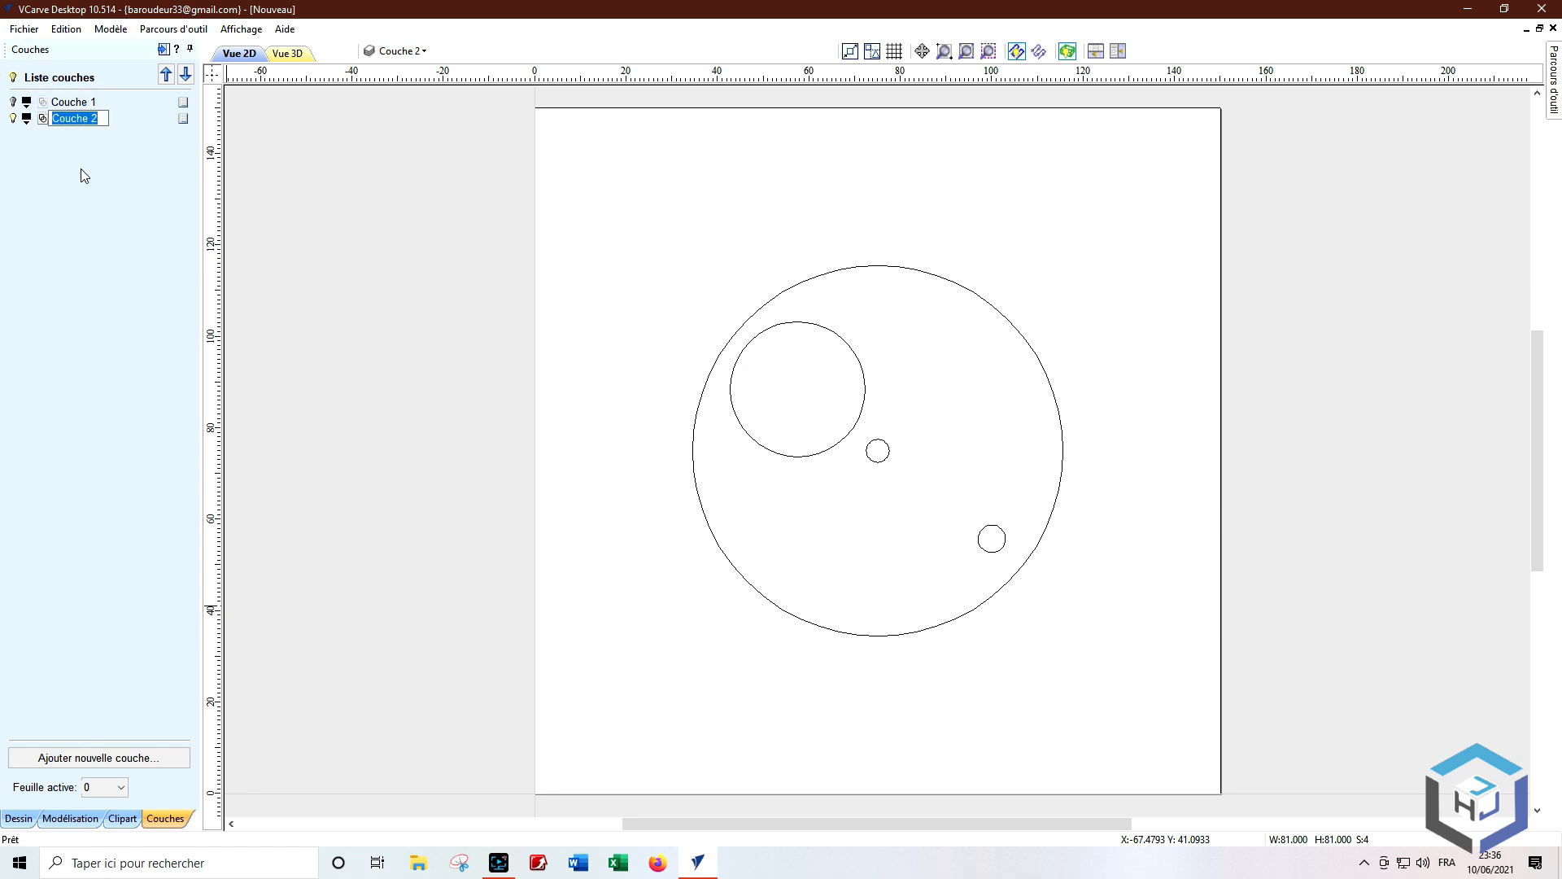
{"action": "type", "text": "Plaque"}
{"action": "double_click", "coordinate": [62, 102]}
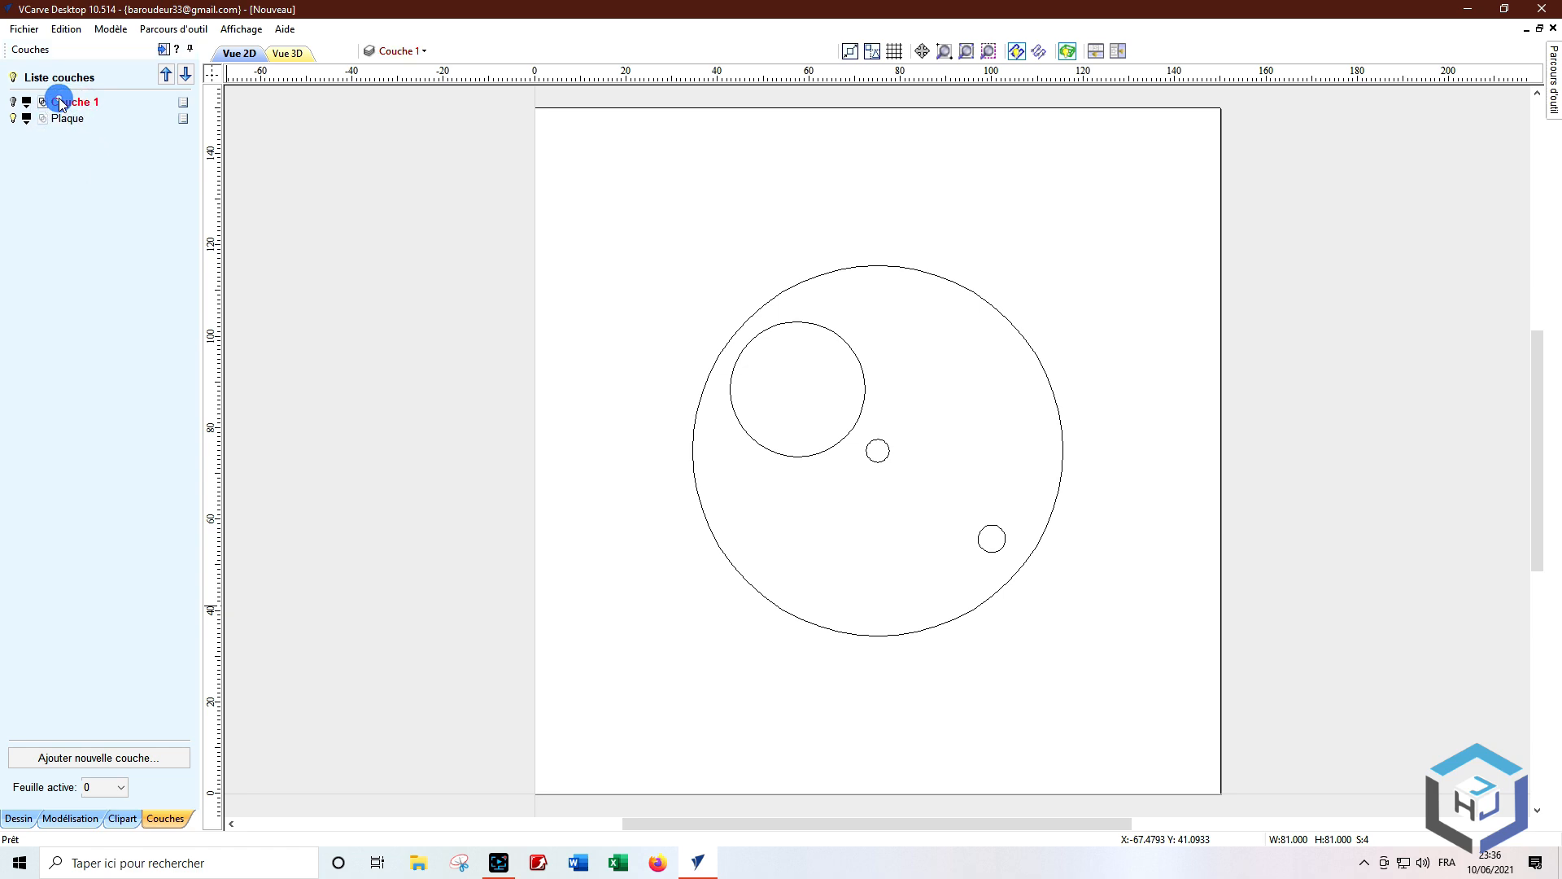
{"action": "type", "text": "Co"}
{"action": "key", "text": "Return"}
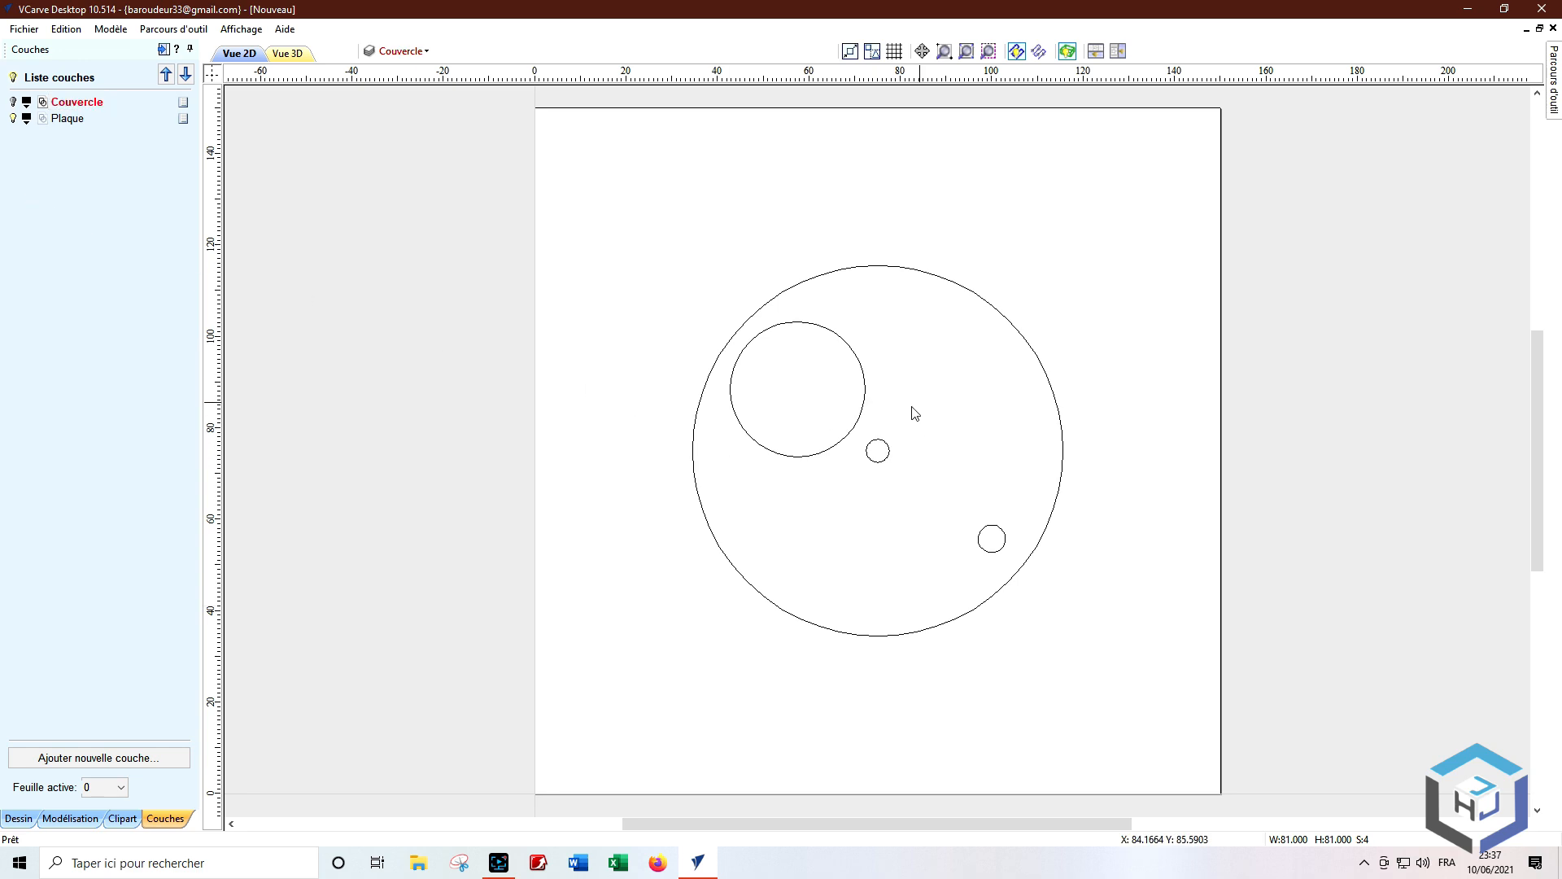
Step: Set the diameter of the centre circle on the Plaque layer to 8 mm
{"action": "left_click", "coordinate": [879, 440]}
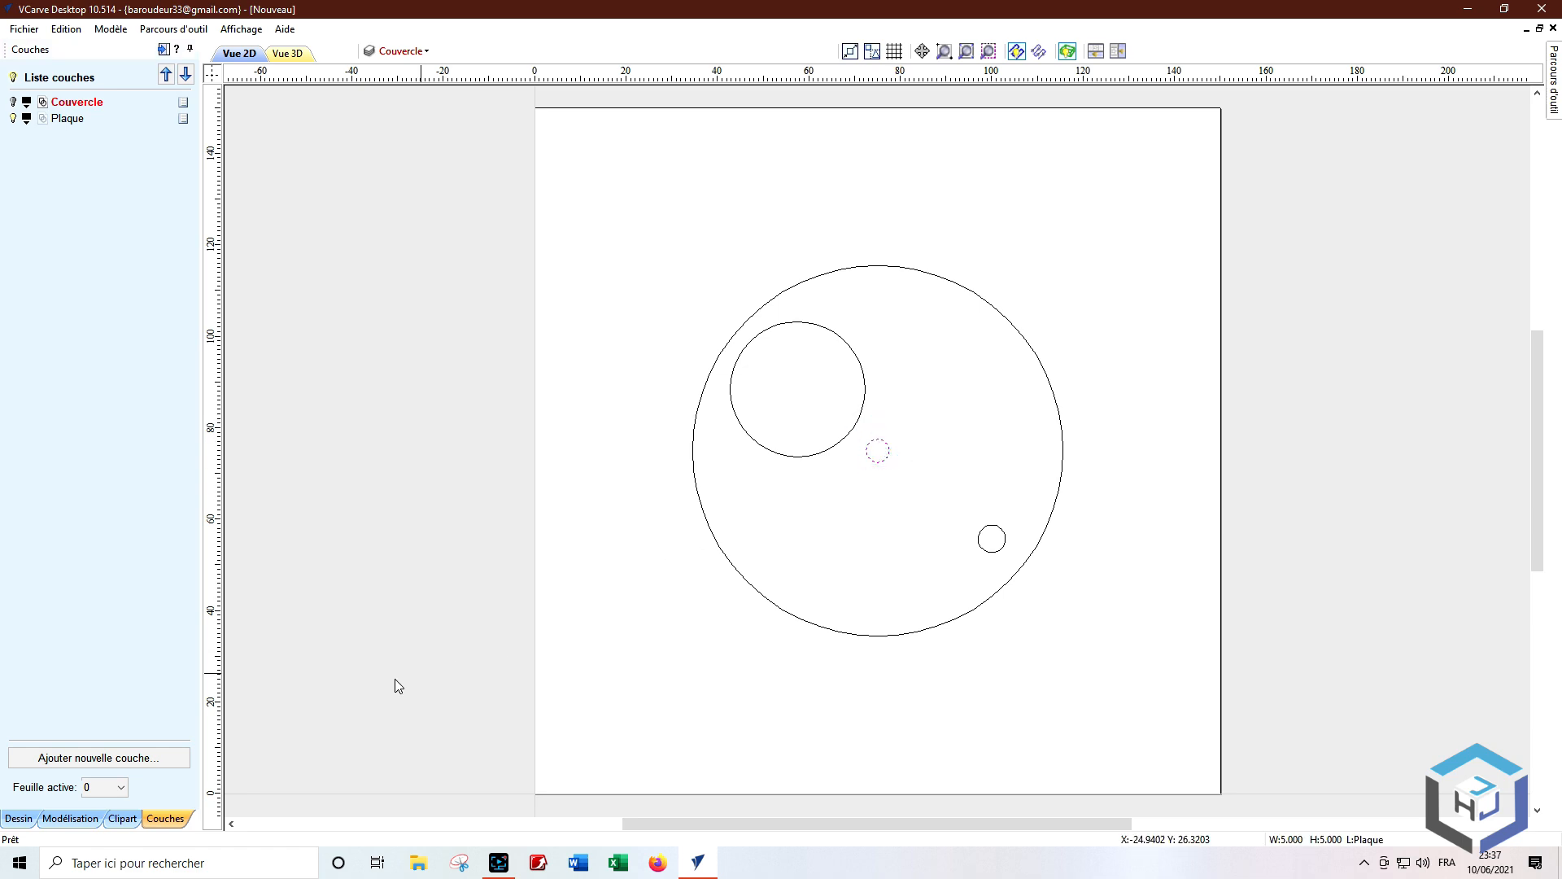
{"action": "left_click", "coordinate": [18, 818]}
{"action": "left_click", "coordinate": [25, 161]}
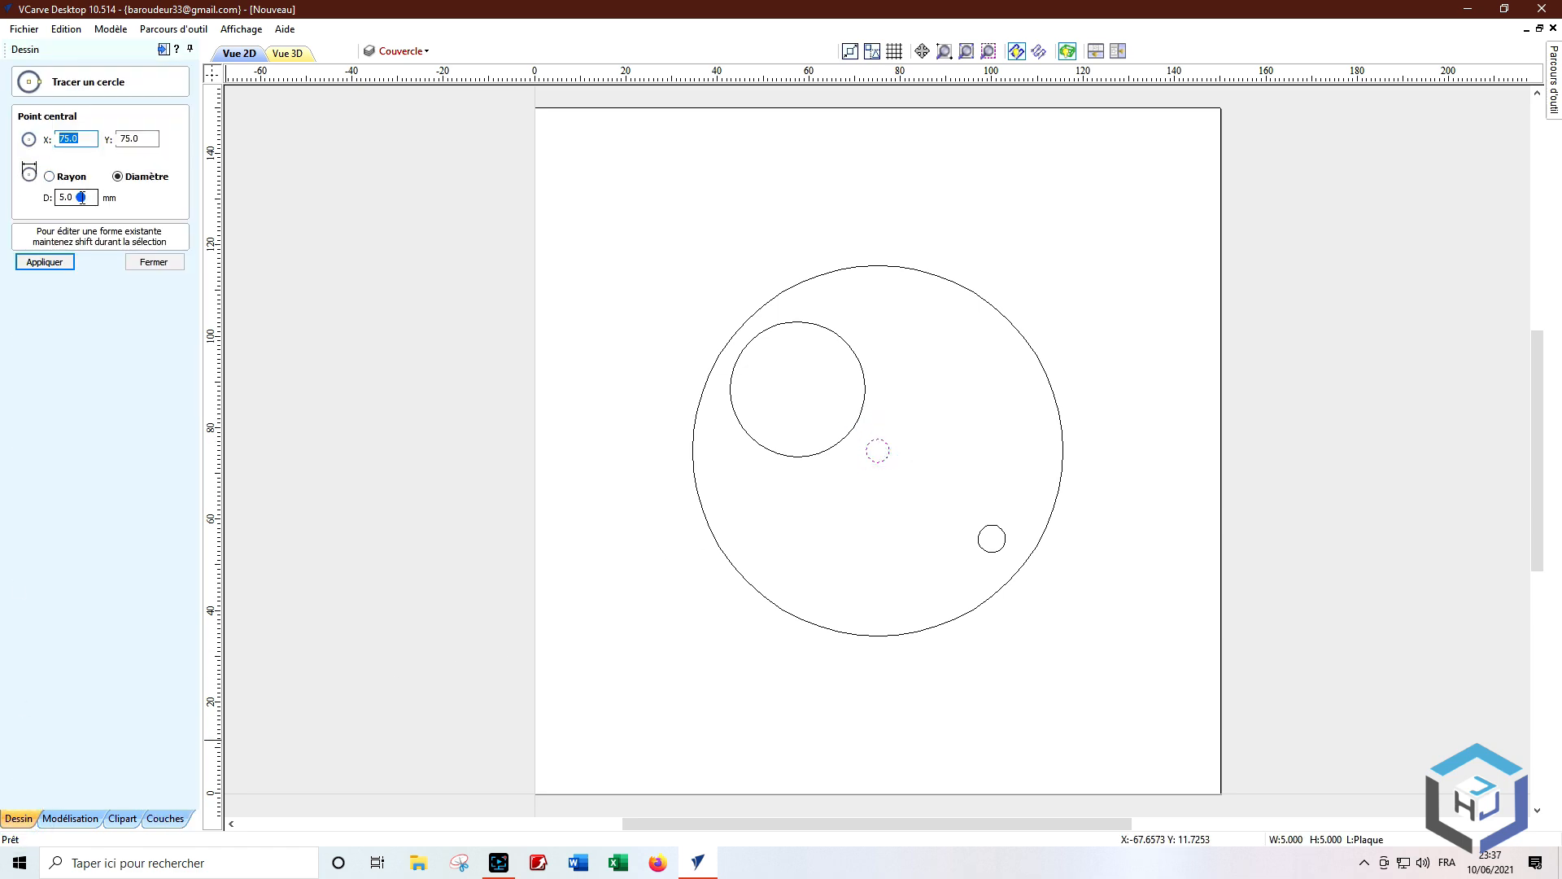
{"action": "left_click_drag", "start_coordinate": [81, 197], "coordinate": [56, 201]}
{"action": "type", "text": "8"}
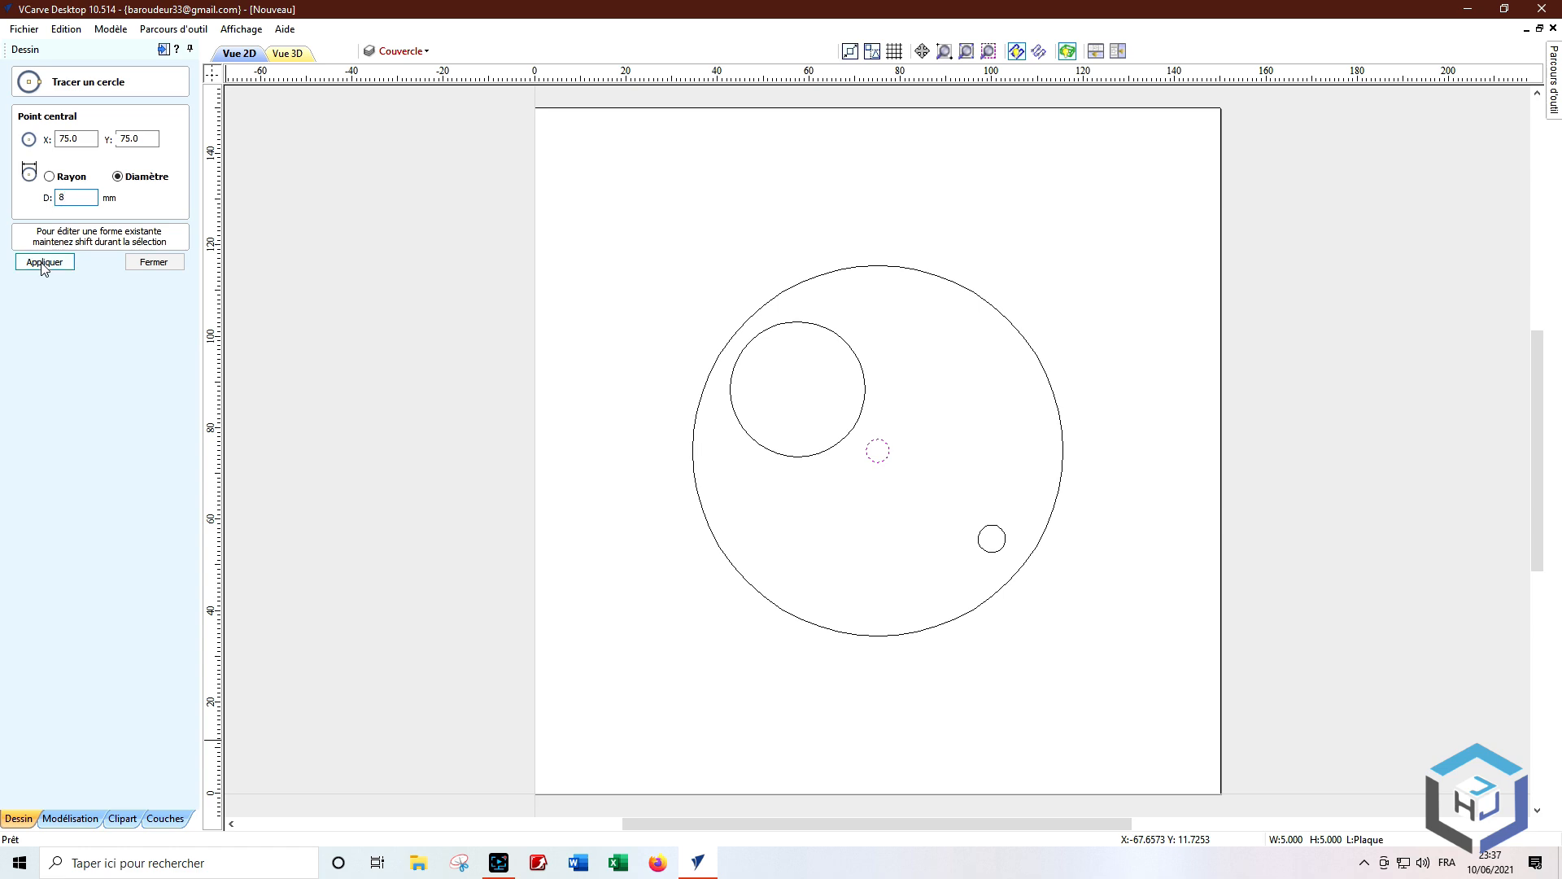
{"action": "left_click", "coordinate": [44, 261]}
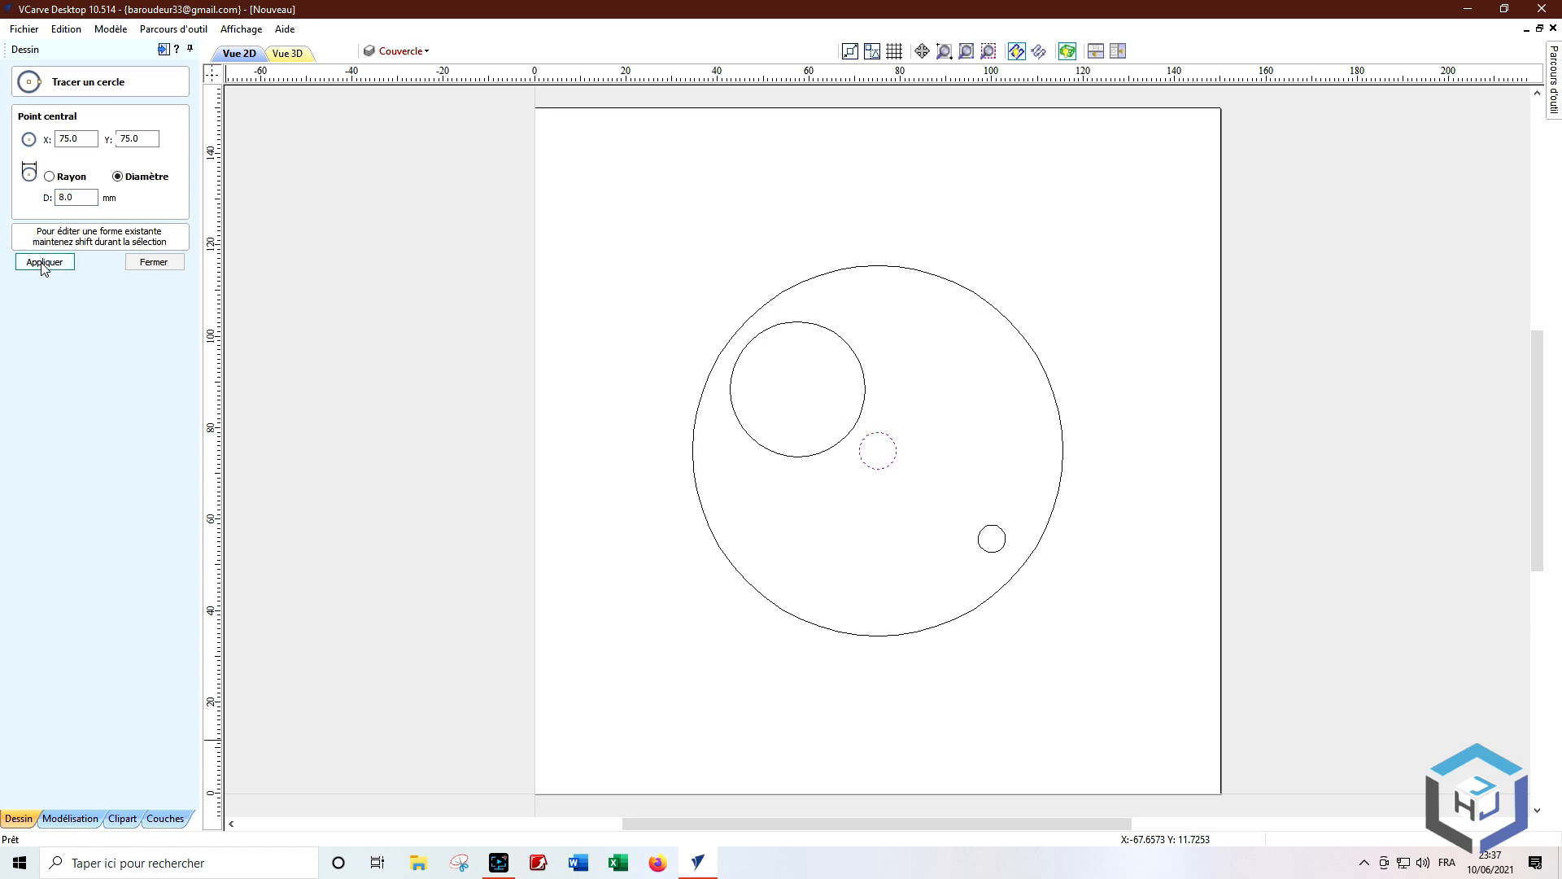
{"action": "left_click", "coordinate": [153, 261]}
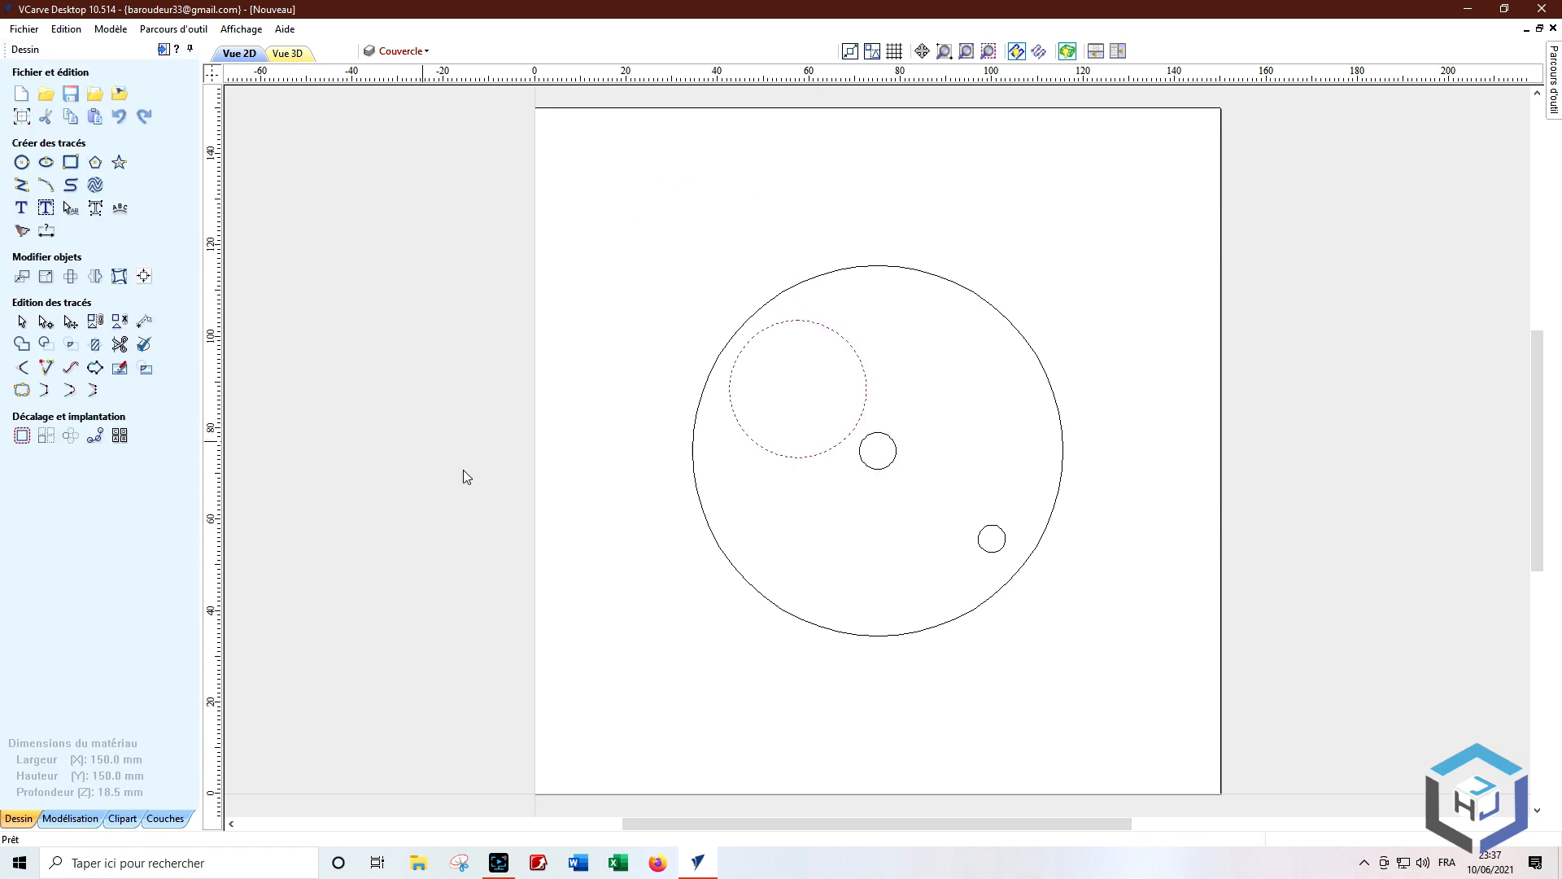
{"action": "left_click", "coordinate": [640, 256]}
Step: Show only the Couvercle layer and delete the smaller eye's guide line, the 81 mm circle and the 6 mm circle from it
{"action": "left_click", "coordinate": [167, 817]}
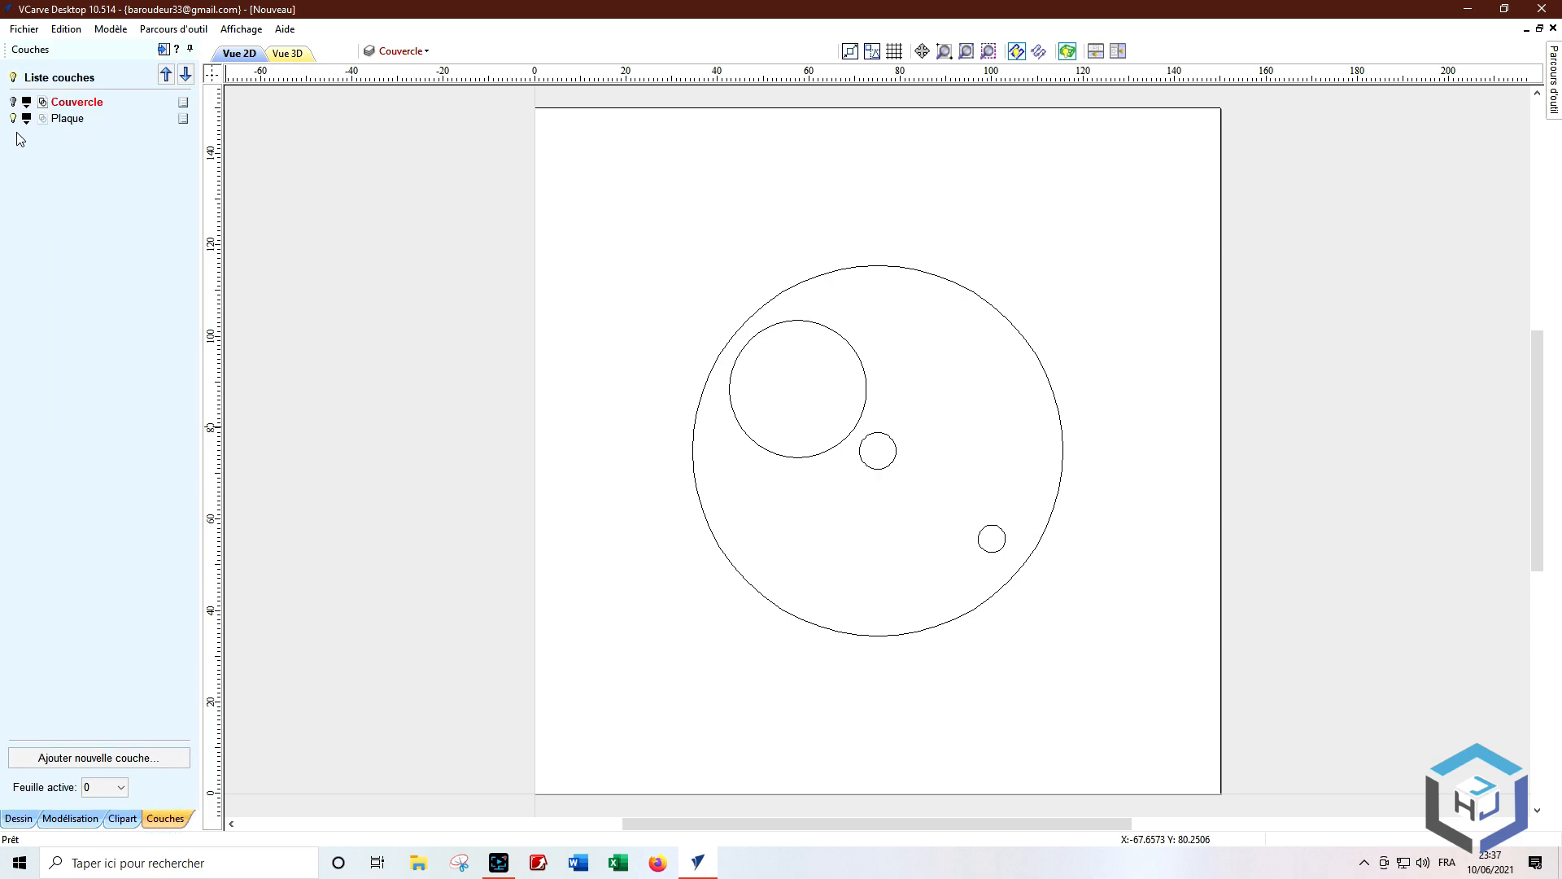
{"action": "left_click", "coordinate": [11, 102]}
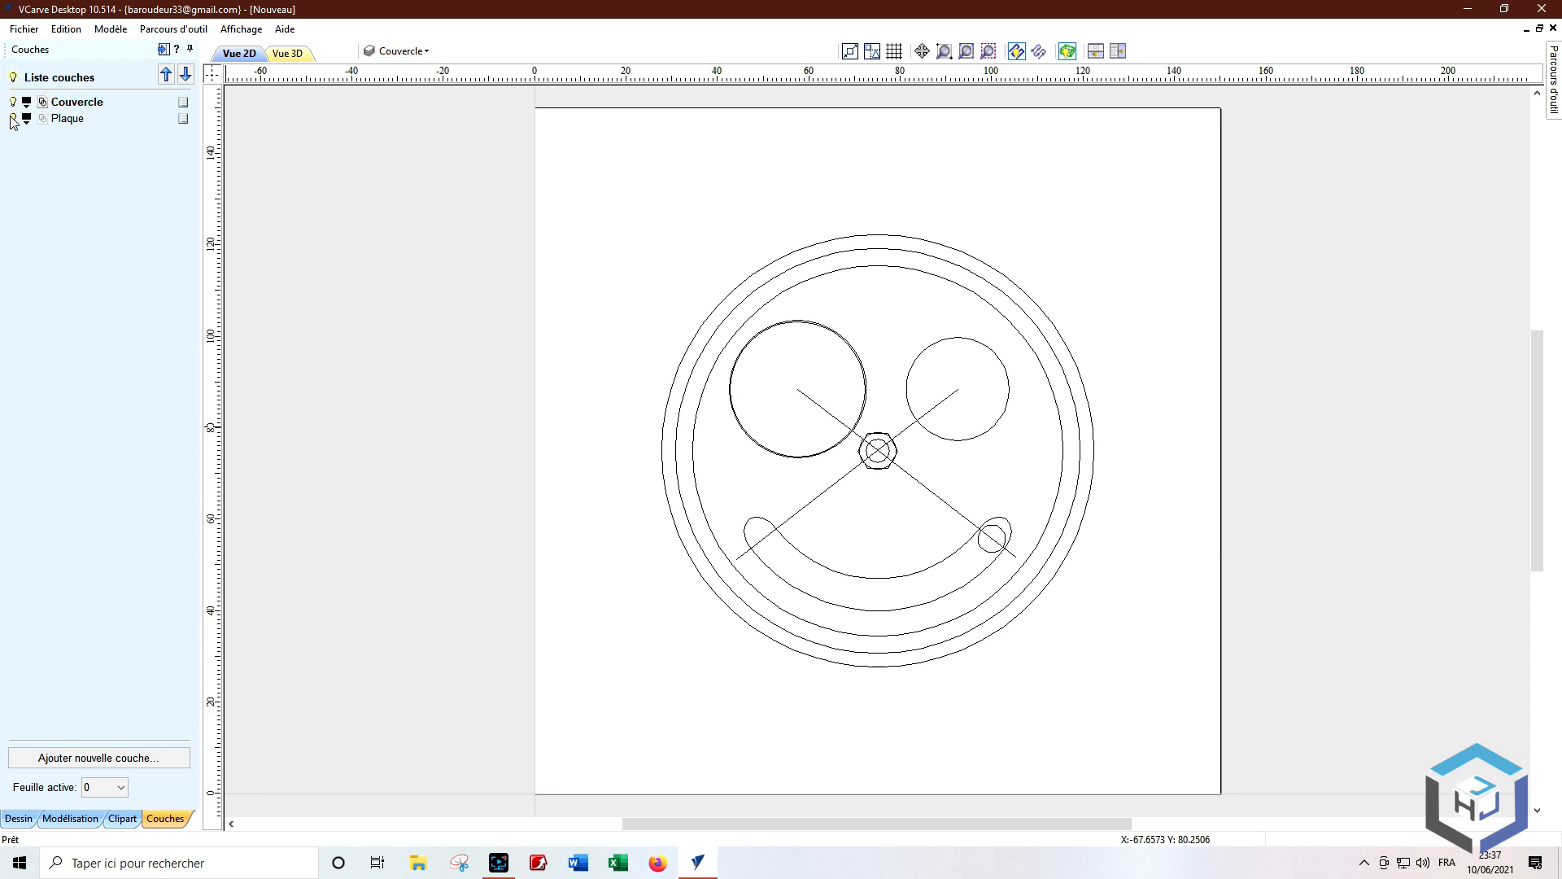
{"action": "left_click", "coordinate": [829, 491]}
{"action": "key", "text": "Delete"}
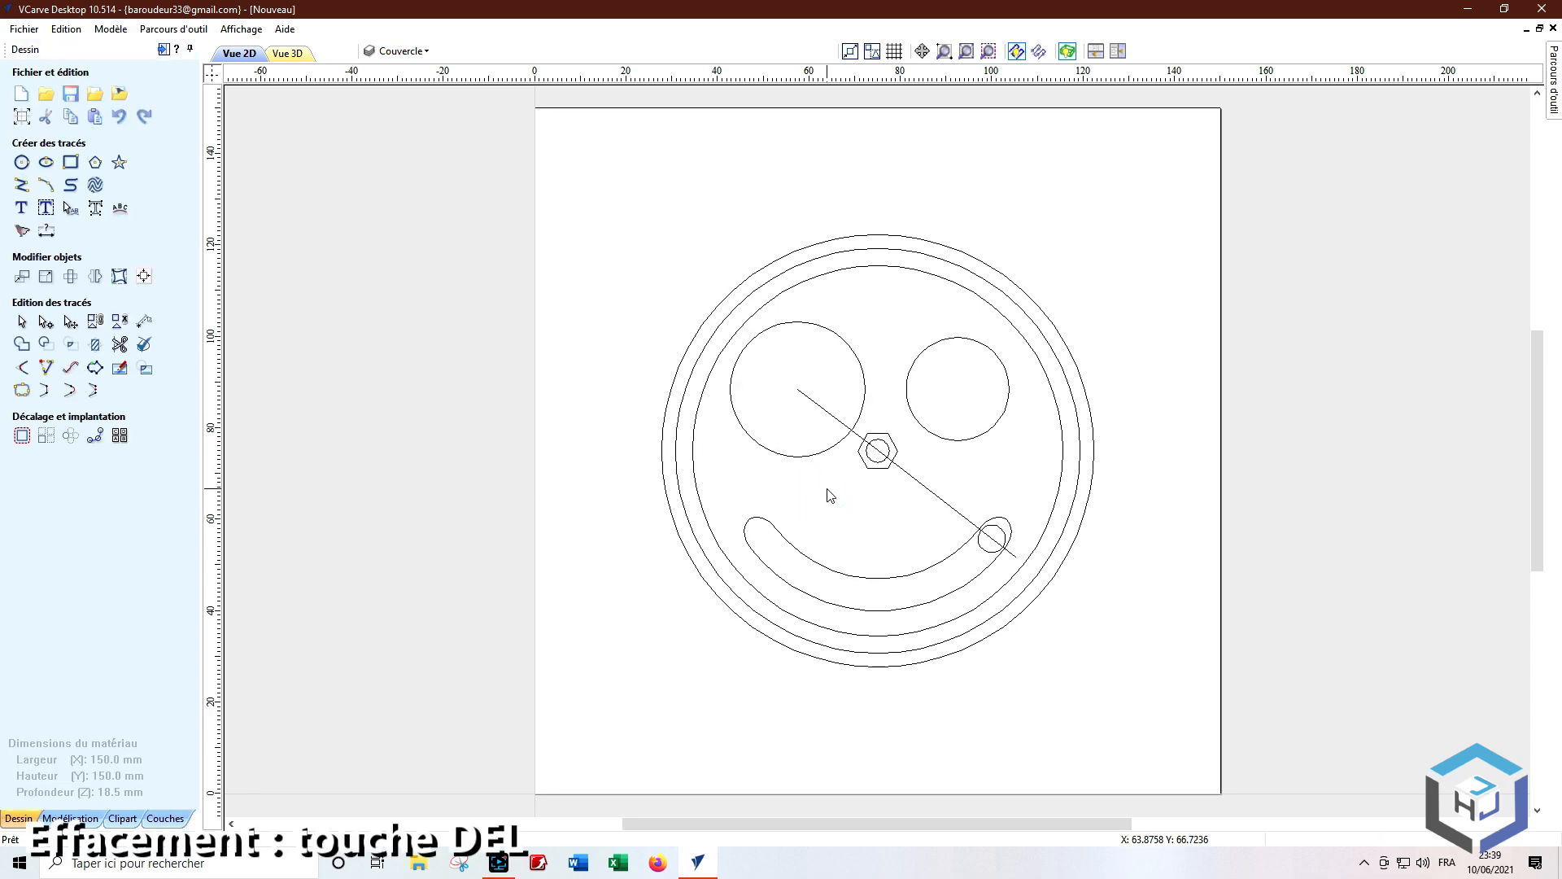
{"action": "left_click", "coordinate": [713, 536]}
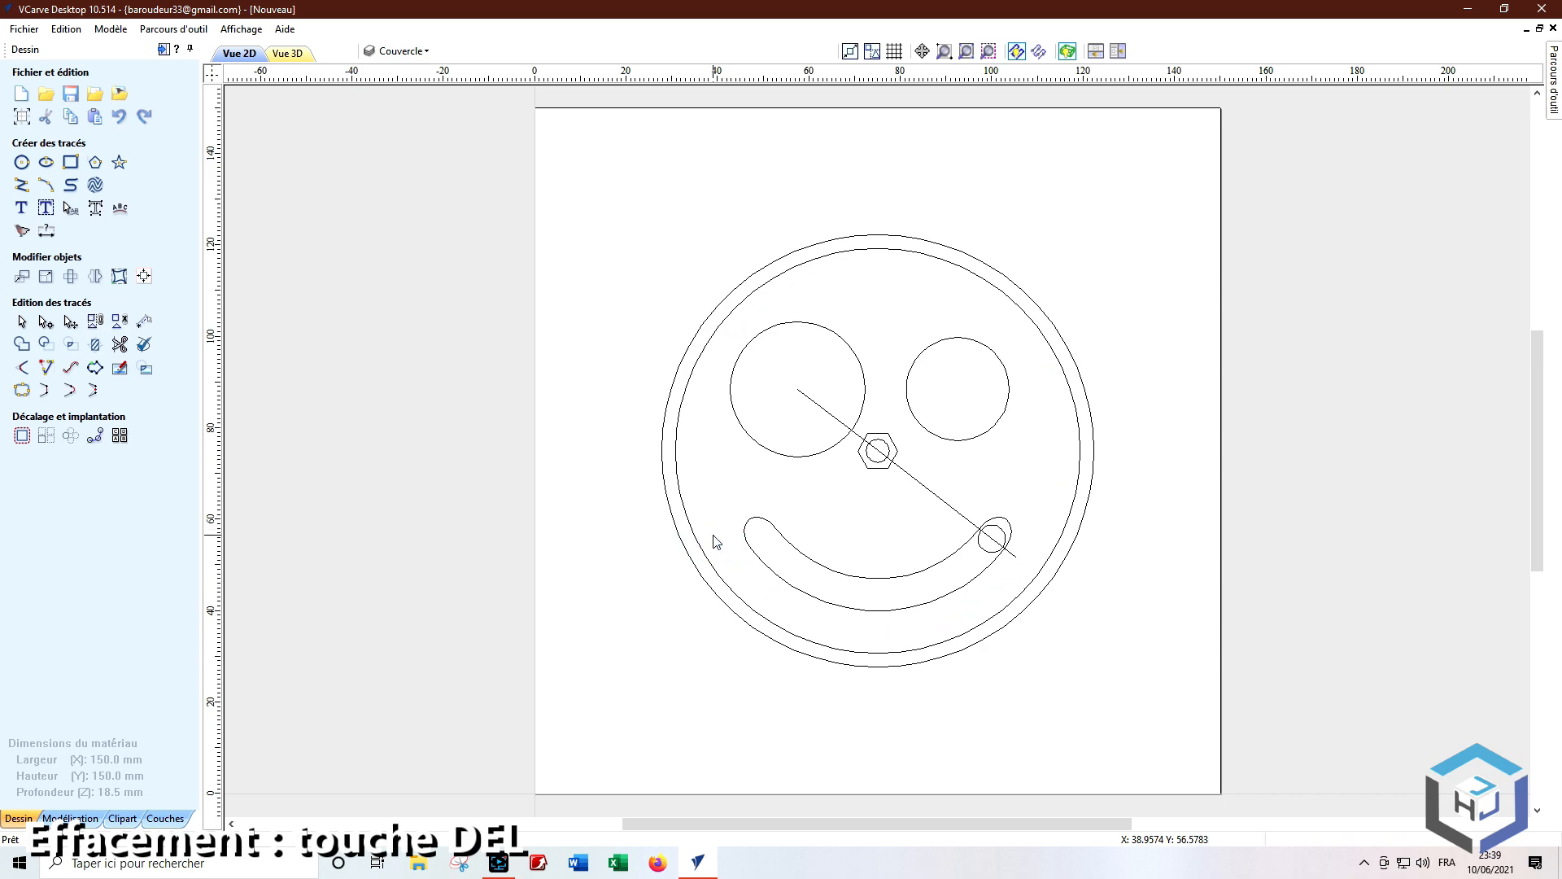
{"action": "key", "text": "Delete"}
{"action": "left_click", "coordinate": [985, 556]}
{"action": "key", "text": "Delete"}
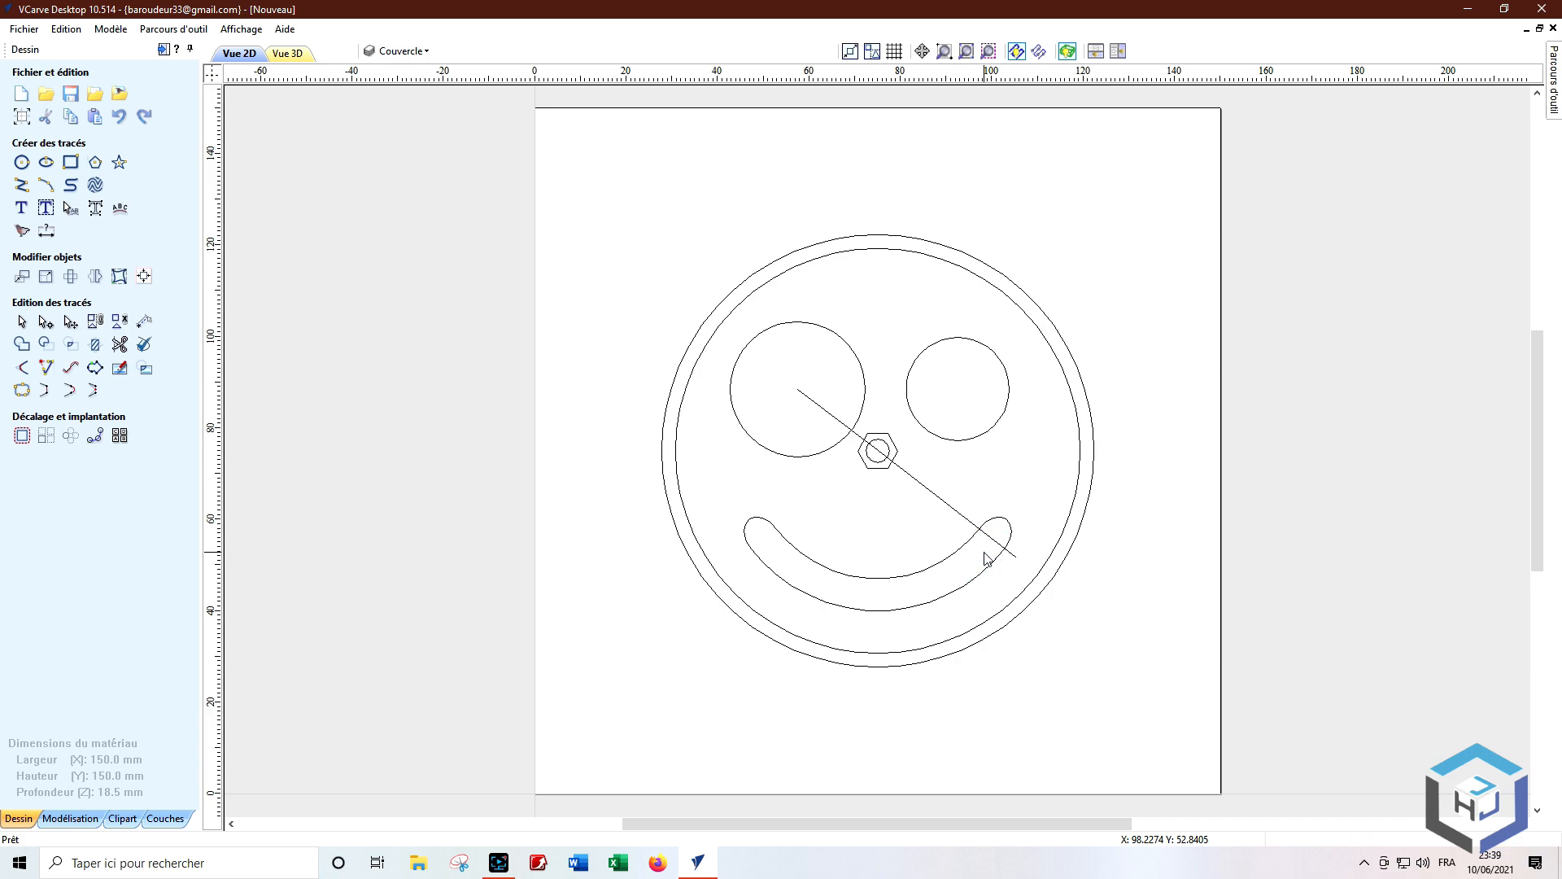
Step: Trim away all segments of the remaining diagonal guide line and the small centre circle inside the hexagon with the scissors tool
{"action": "scroll", "coordinate": [895, 432], "scroll_direction": "up", "scroll_amount": 3}
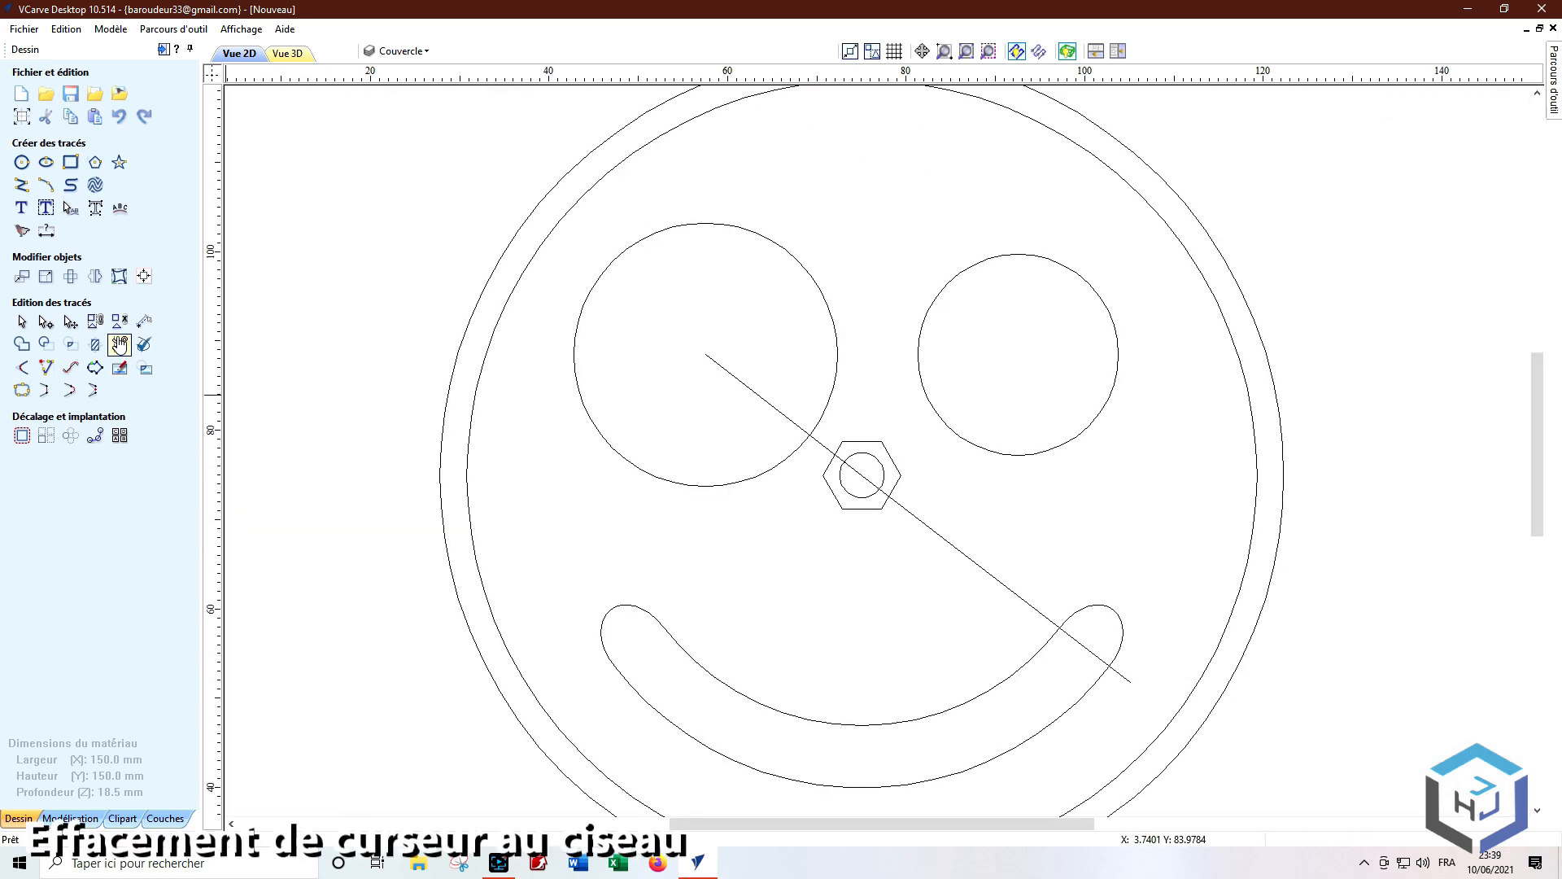
{"action": "left_click", "coordinate": [119, 344]}
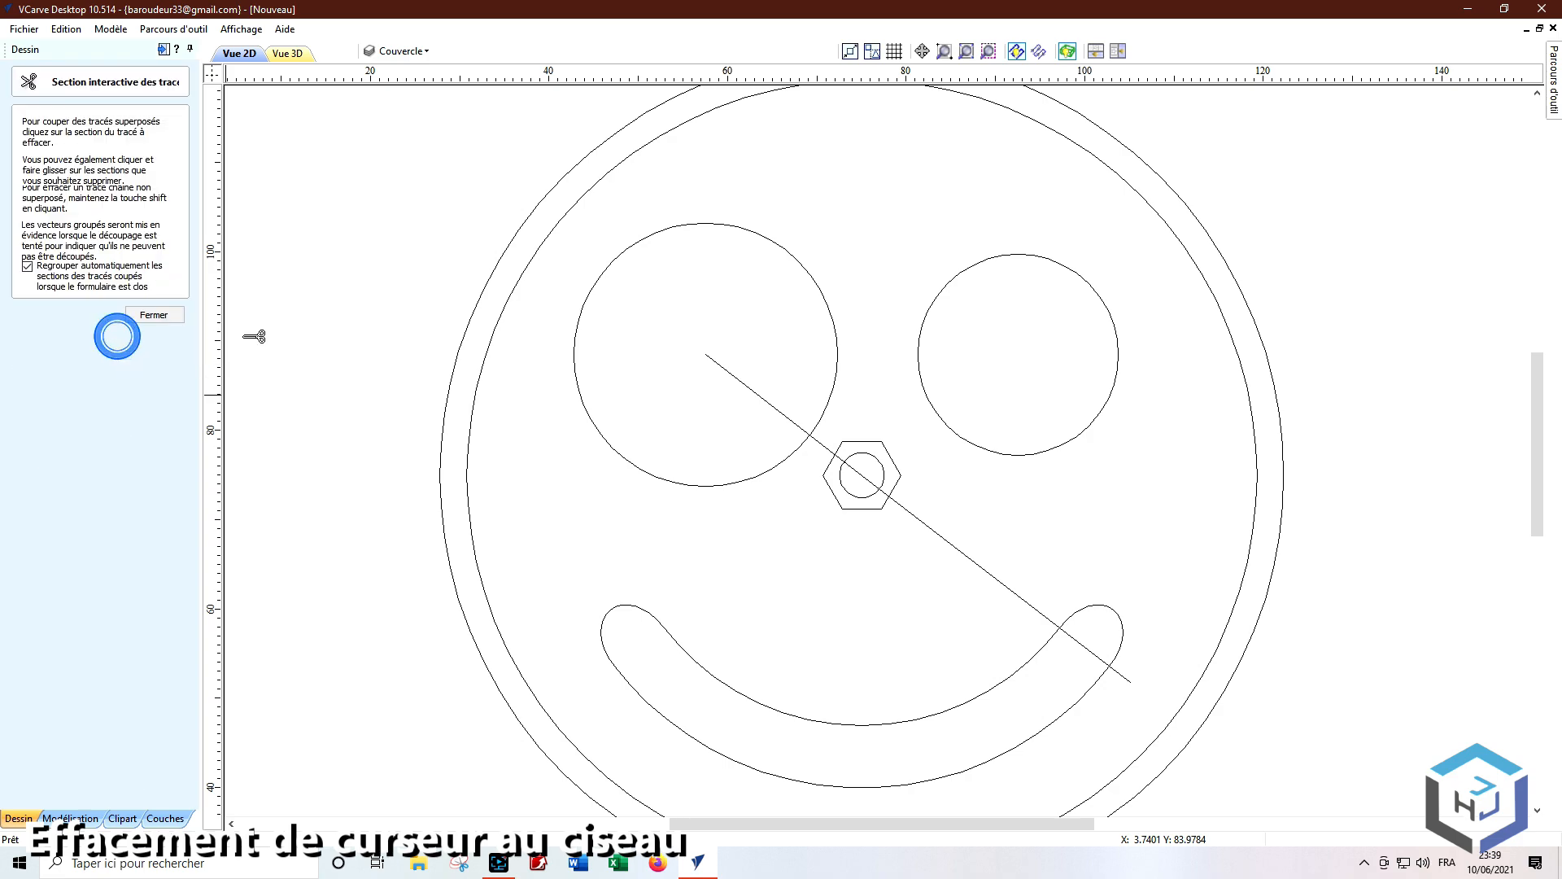
{"action": "left_click", "coordinate": [722, 374]}
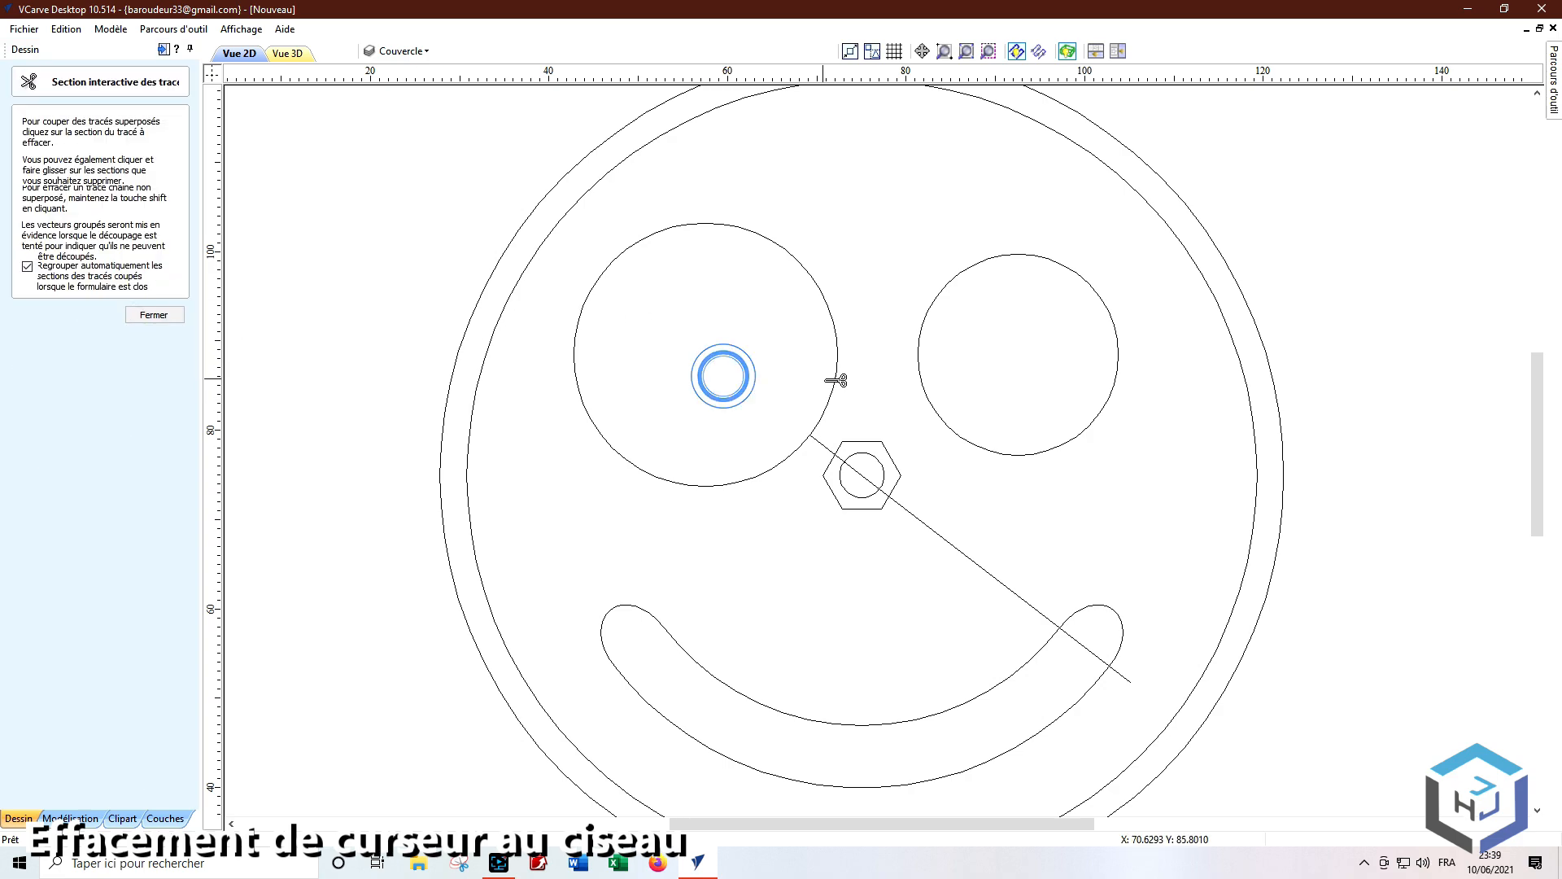
{"action": "left_click", "coordinate": [823, 446]}
{"action": "left_click", "coordinate": [849, 462]}
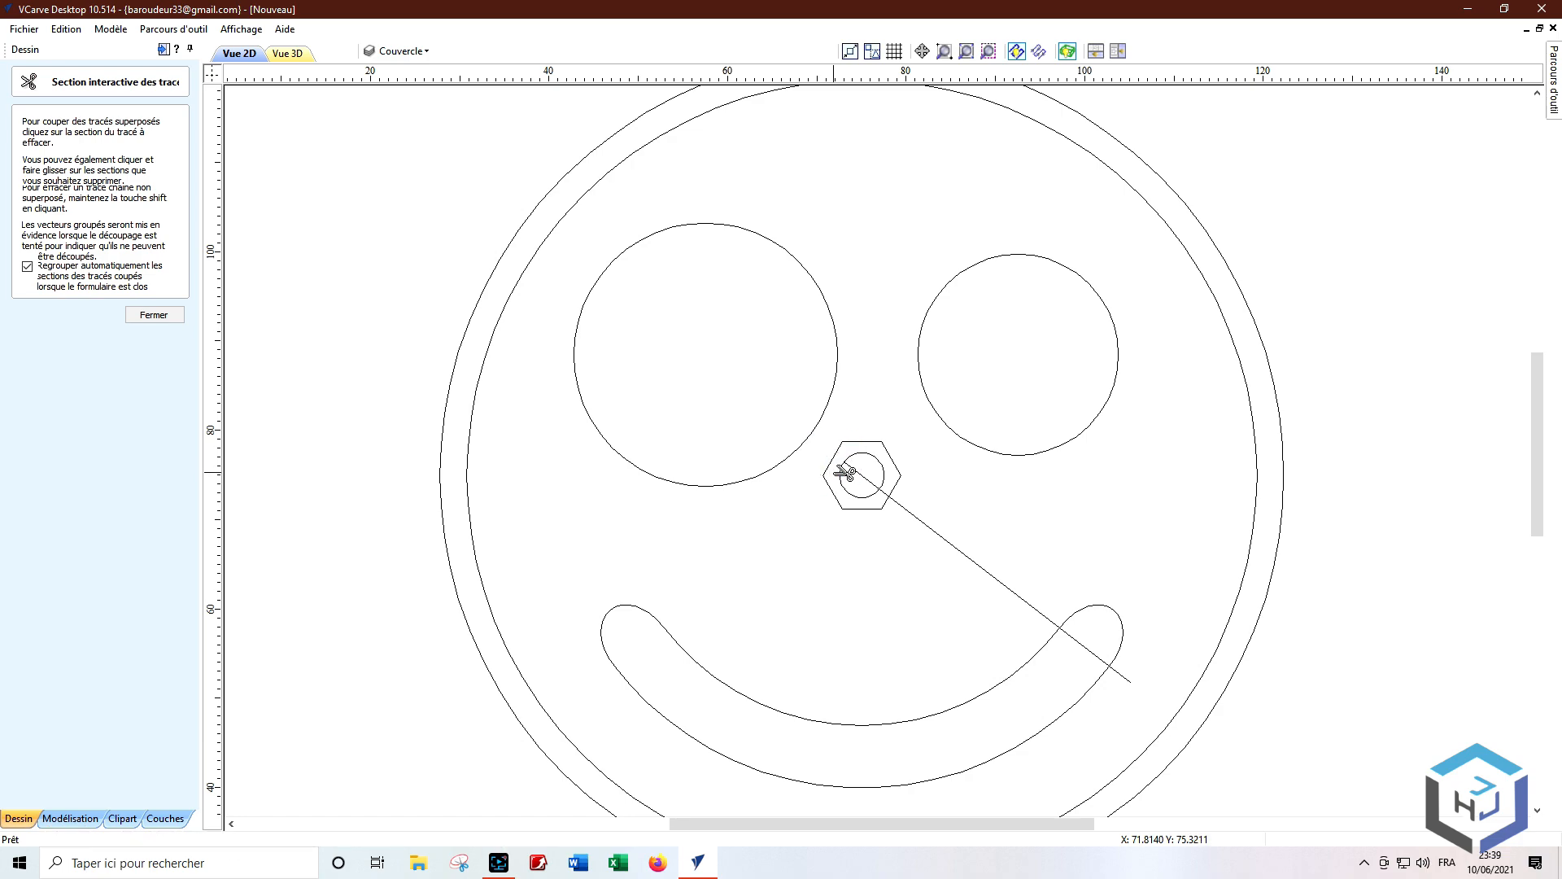
{"action": "left_click", "coordinate": [850, 493]}
{"action": "left_click", "coordinate": [869, 452]}
{"action": "left_click", "coordinate": [887, 490]}
{"action": "left_click", "coordinate": [913, 513]}
{"action": "left_click", "coordinate": [1095, 651]}
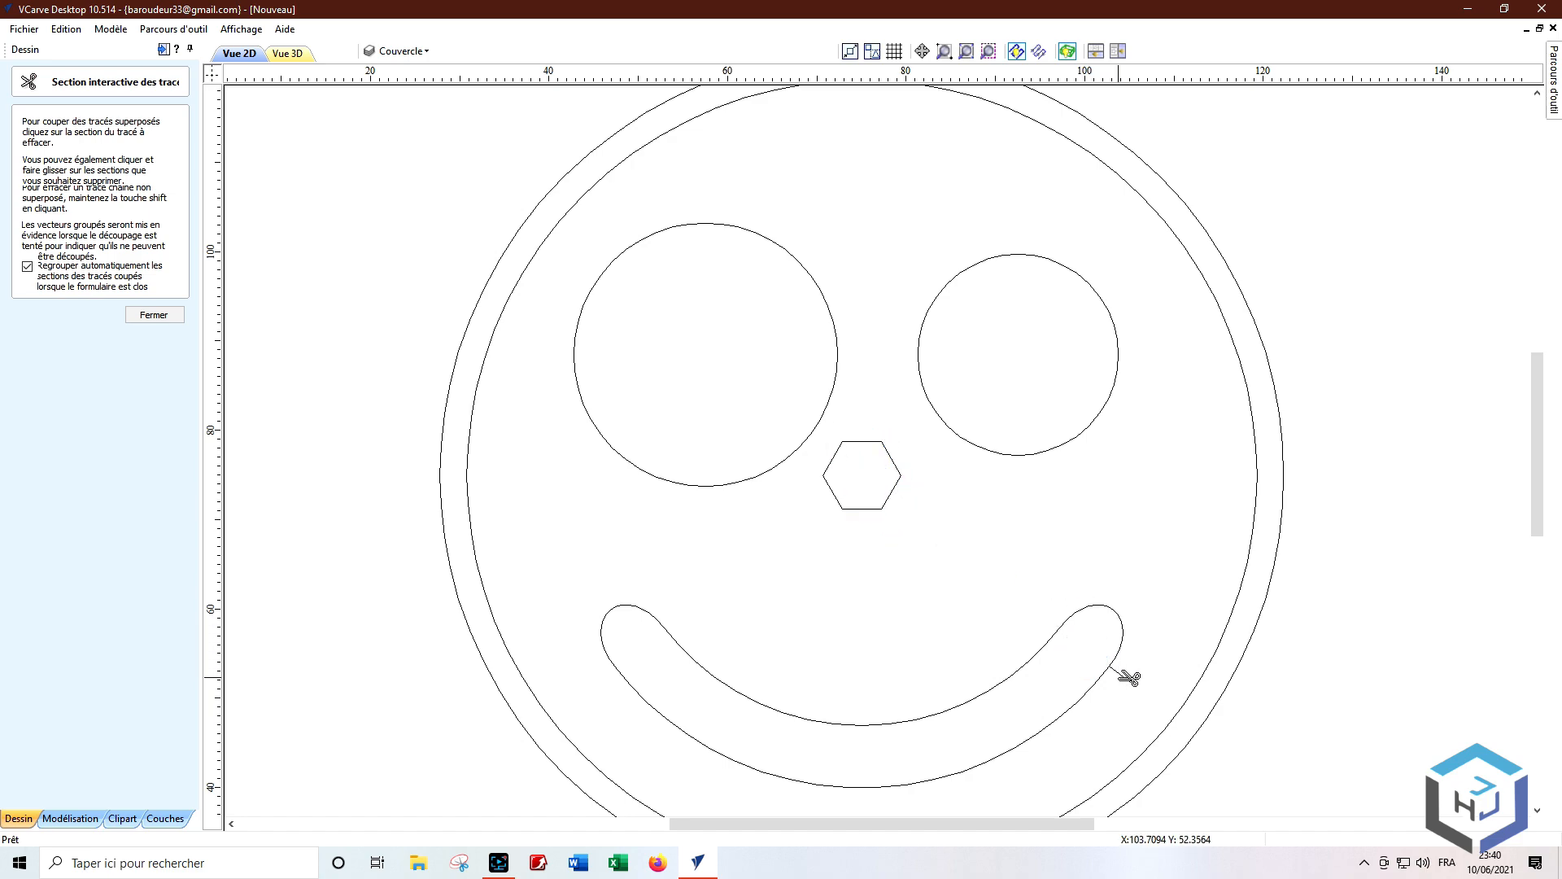
{"action": "left_click", "coordinate": [1120, 674]}
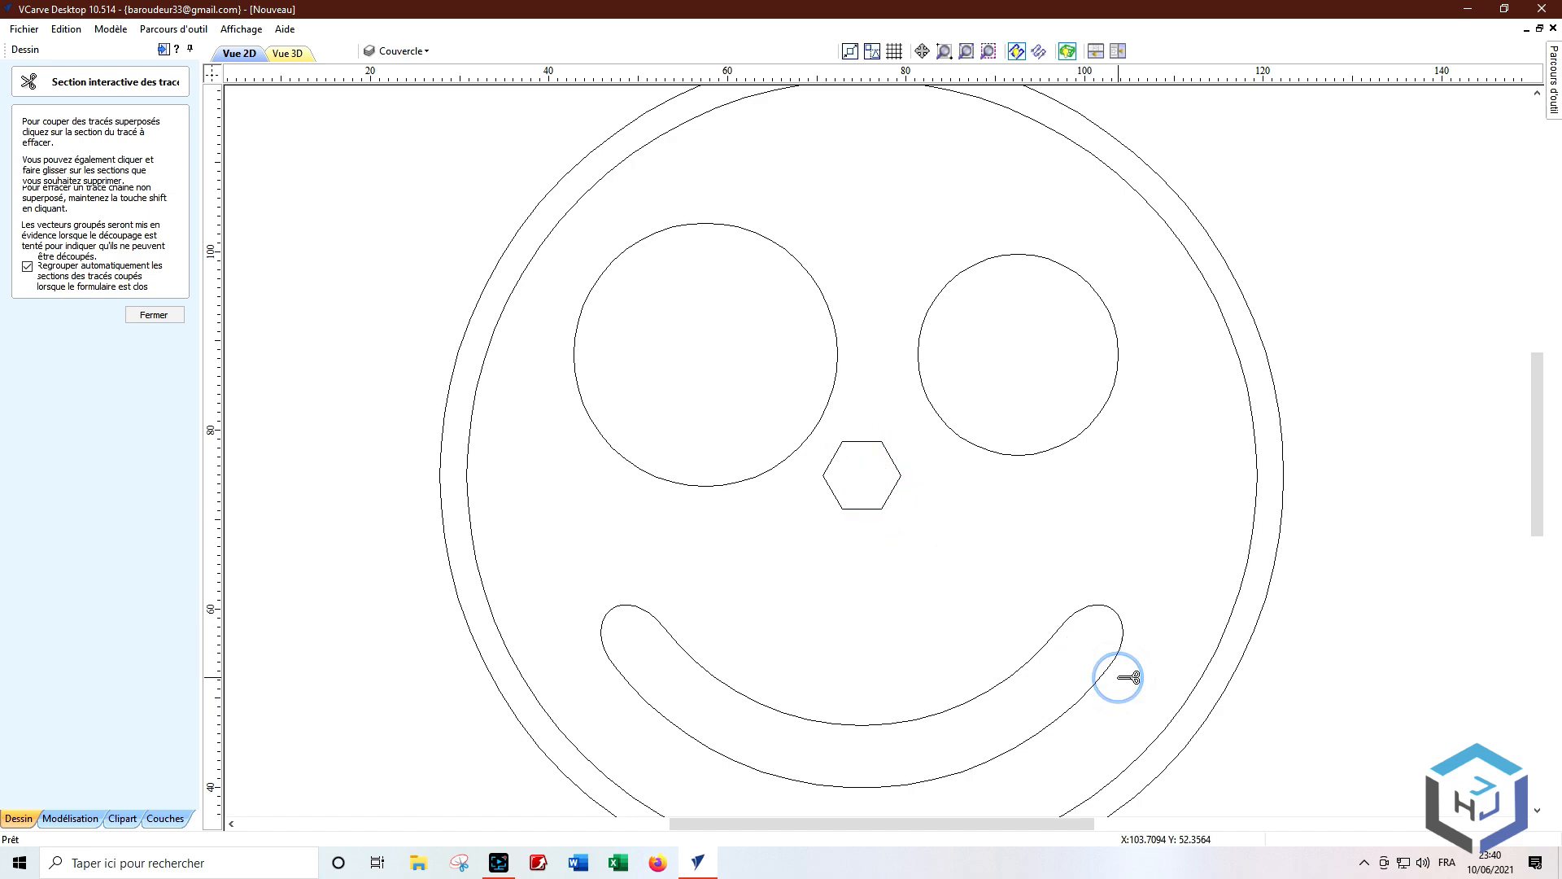
Step: Close the trimming tool and compare the Plaque and Couvercle layers by toggling their visibility, leaving only Couvercle shown
{"action": "left_click", "coordinate": [966, 50]}
{"action": "left_click", "coordinate": [159, 317]}
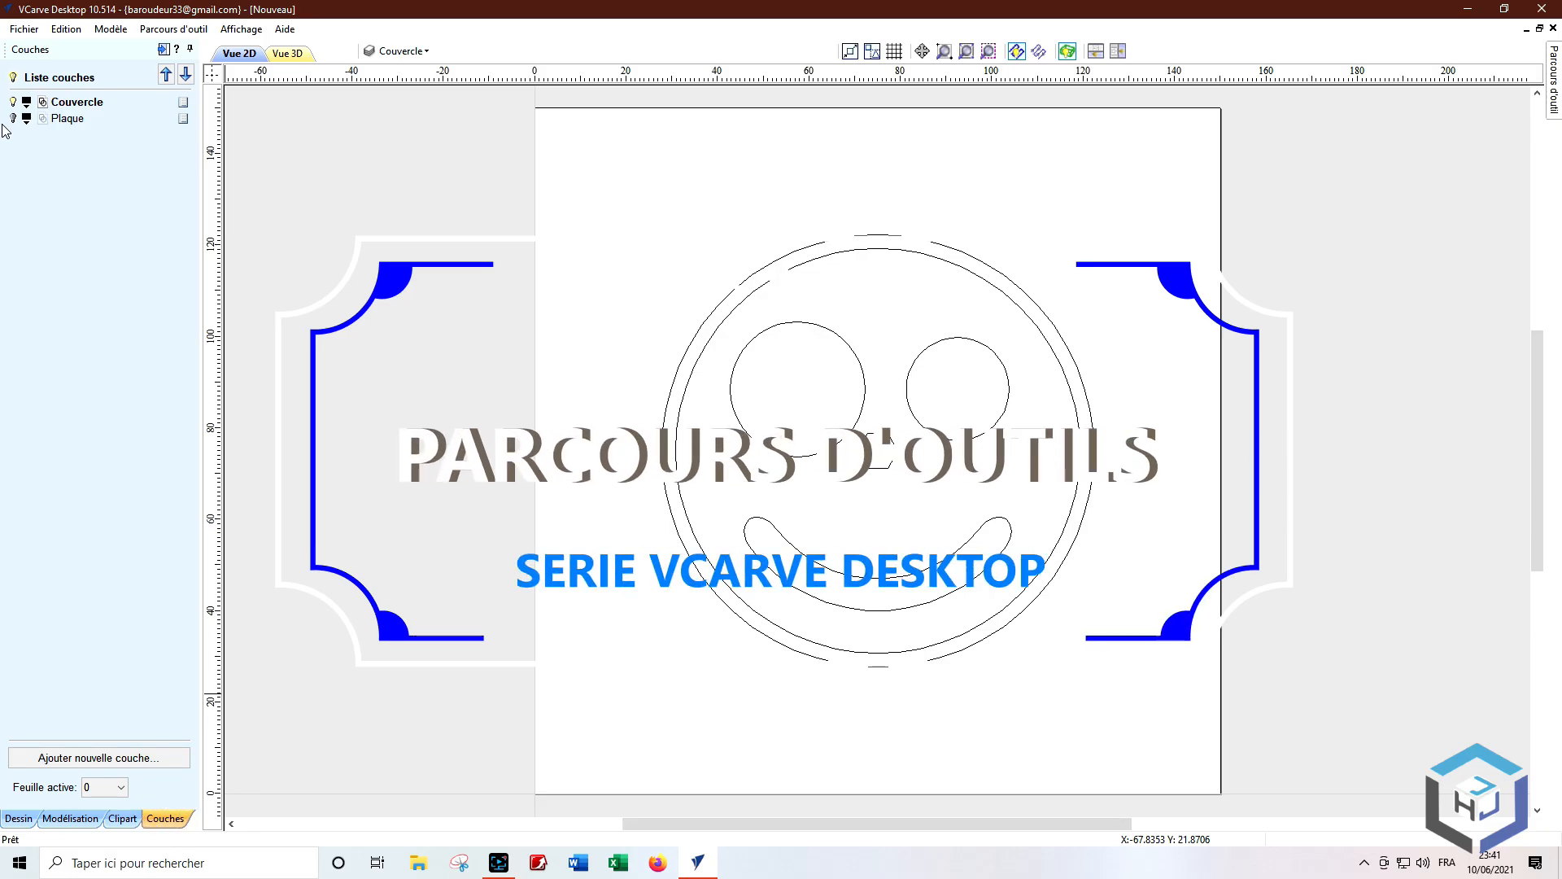
{"action": "left_click", "coordinate": [13, 119]}
{"action": "left_click", "coordinate": [13, 101]}
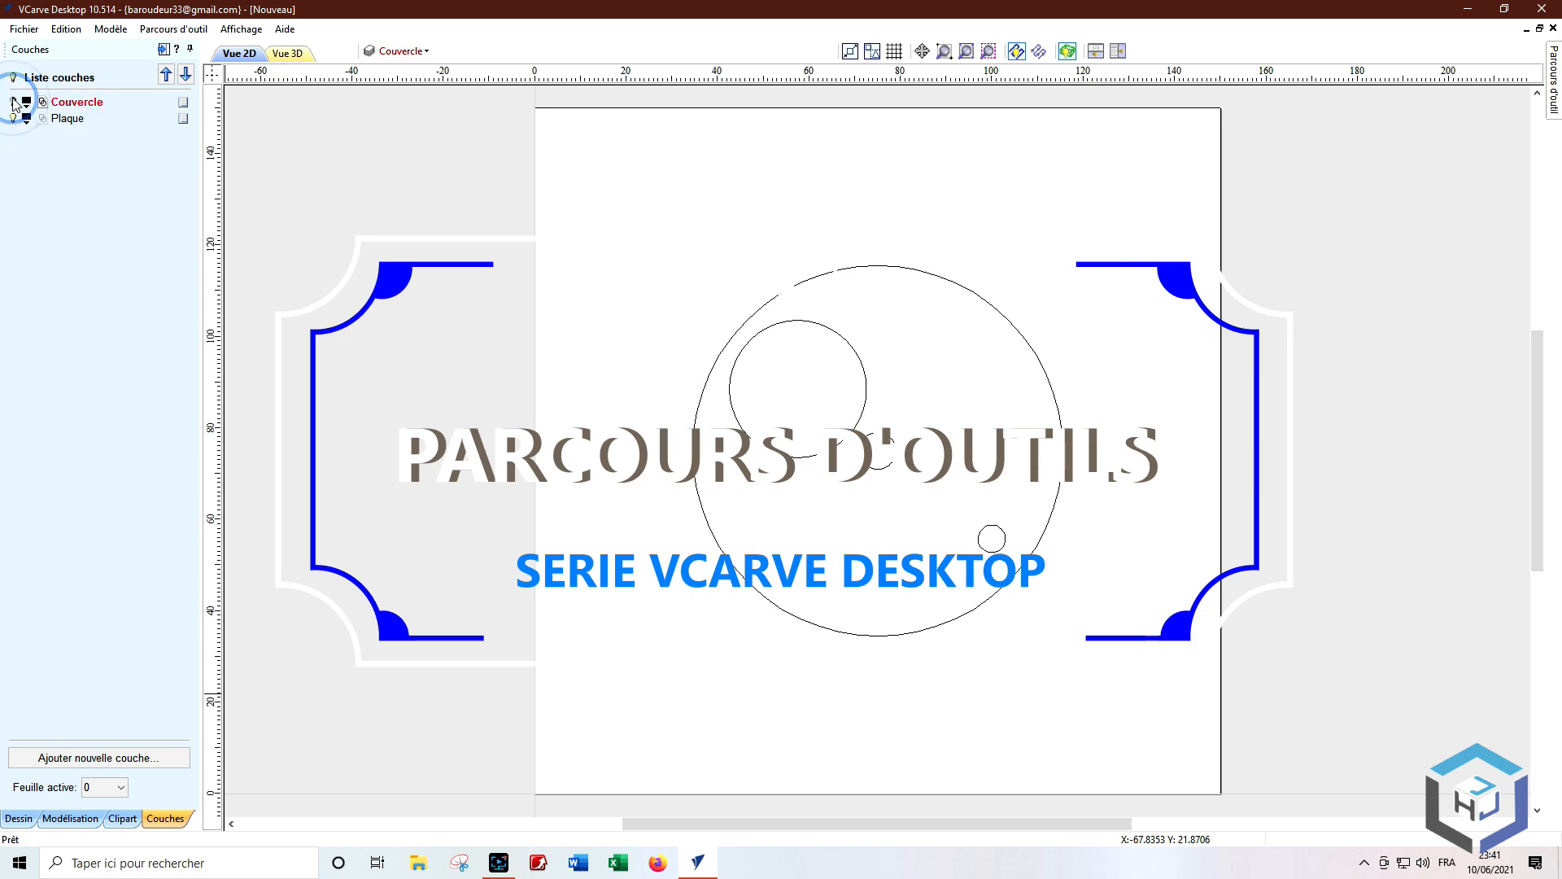
{"action": "left_click", "coordinate": [13, 102]}
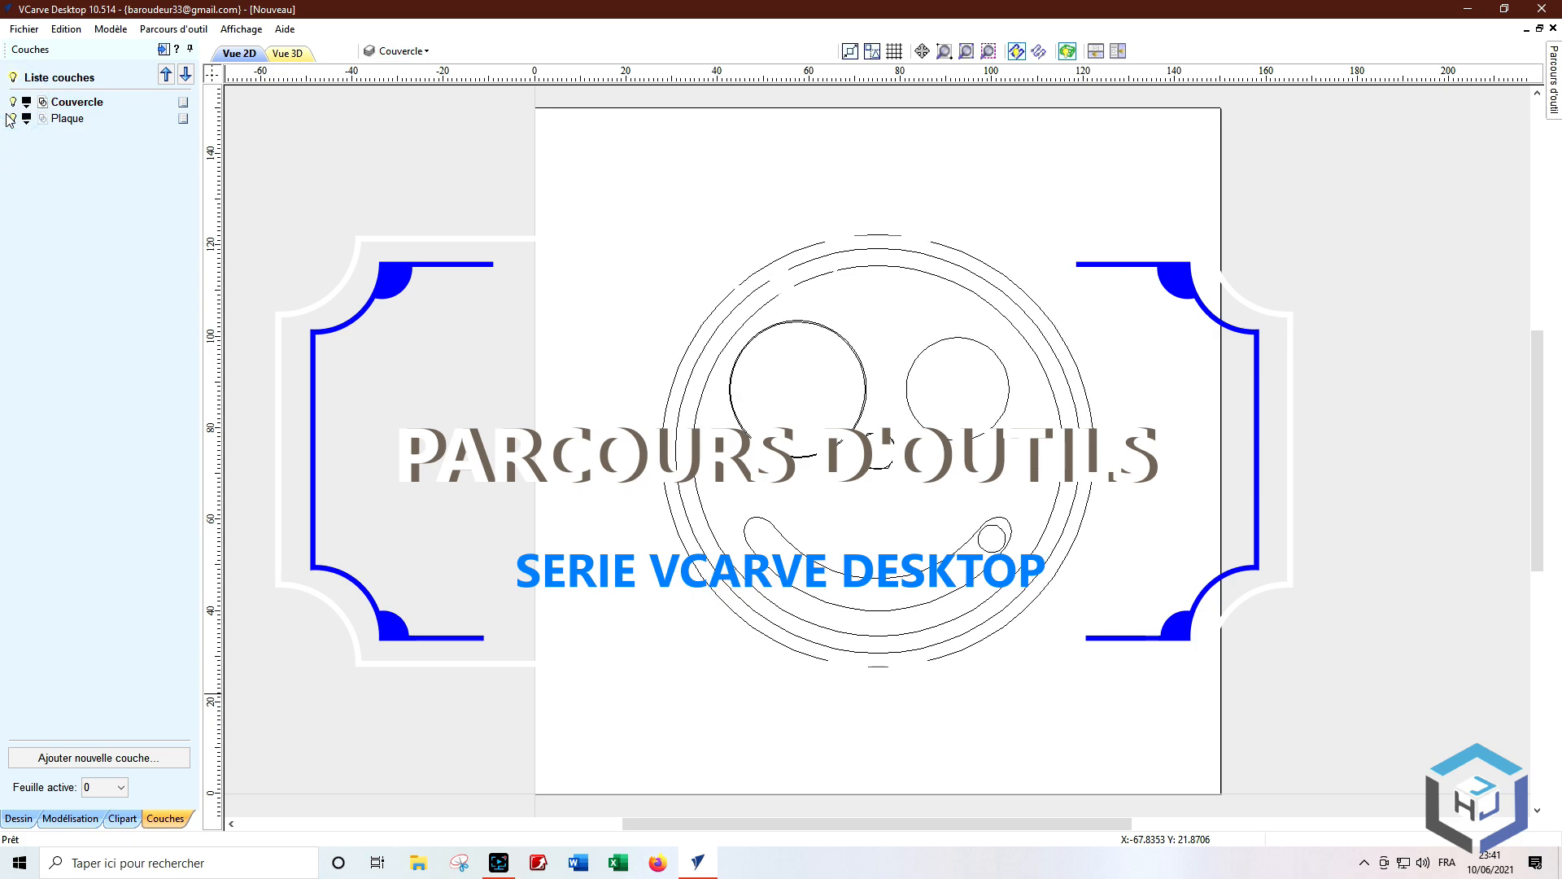
{"action": "left_click", "coordinate": [18, 818]}
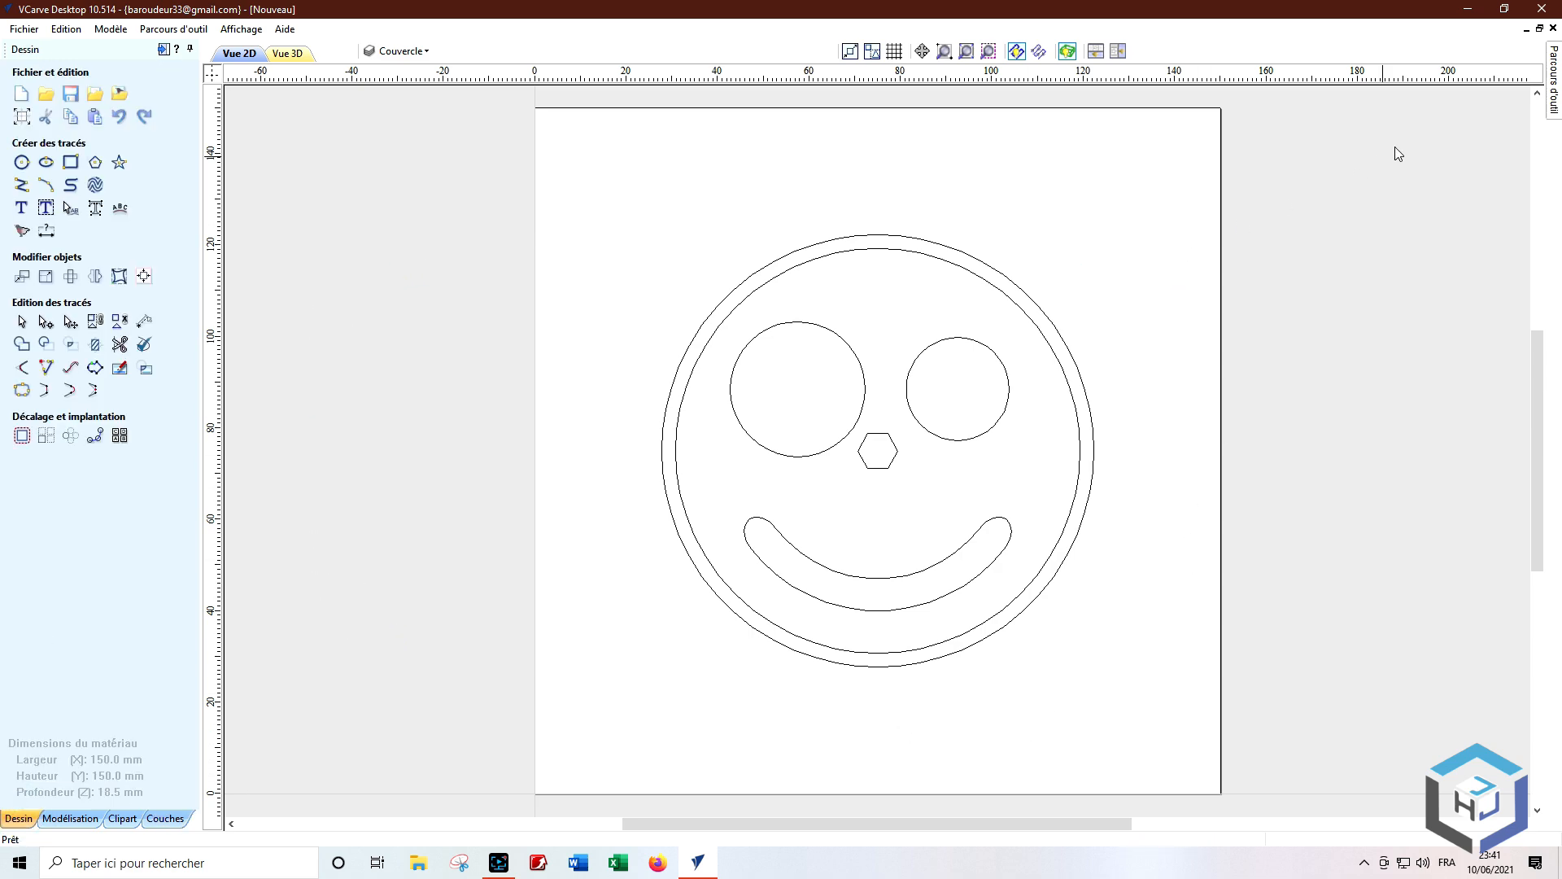
Step: Set up a pocket toolpath on the face's inner outline circle with a cut depth of 12.5 mm, keeping the toolpath options docked
{"action": "left_click", "coordinate": [1556, 69]}
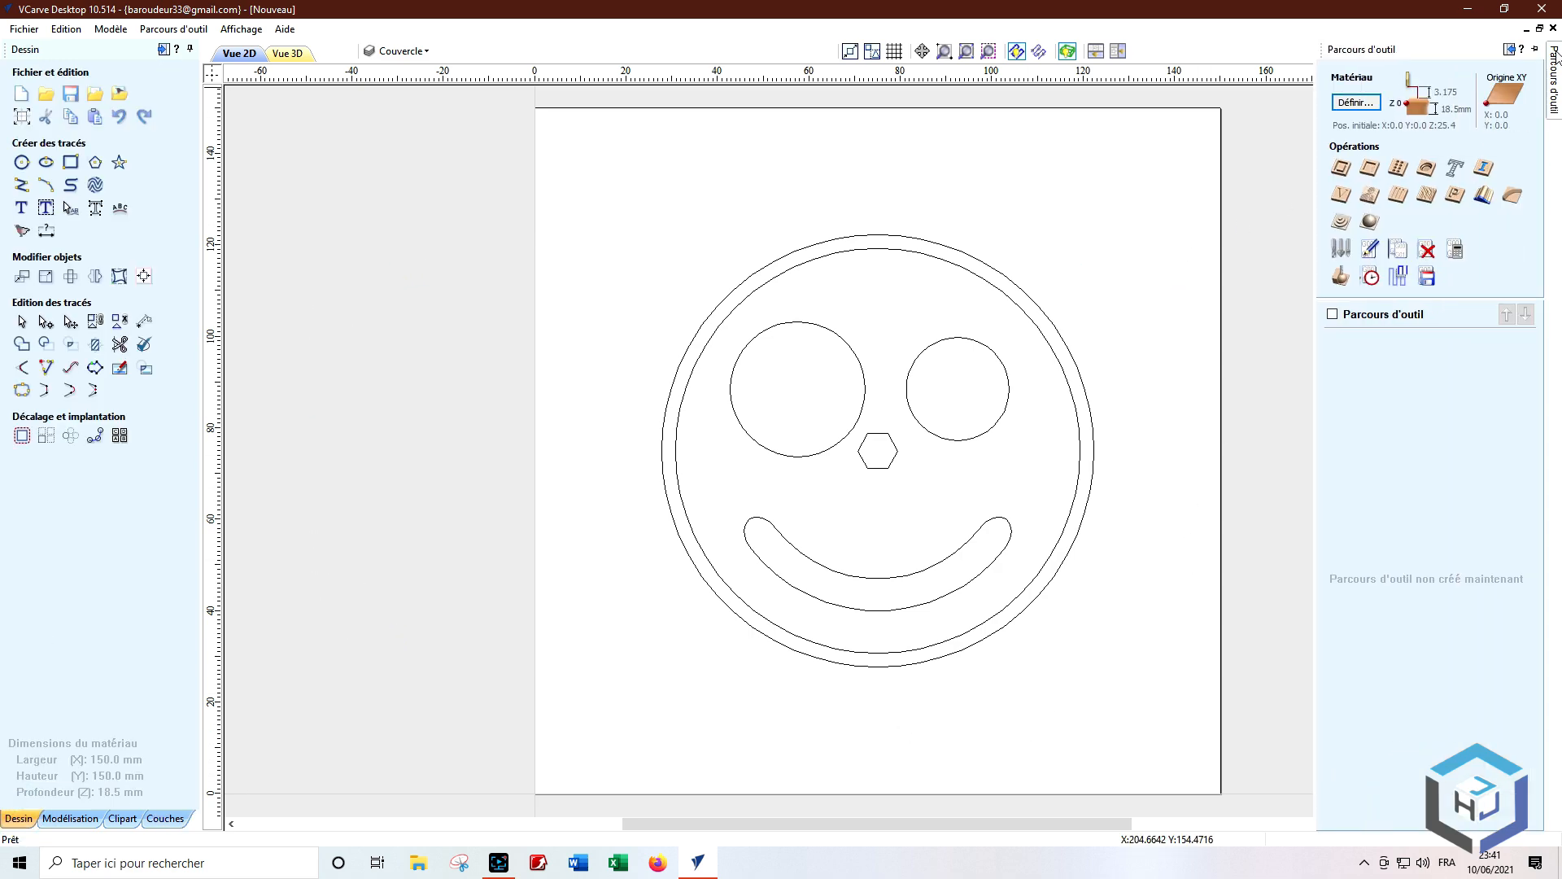
{"action": "left_click", "coordinate": [1538, 50]}
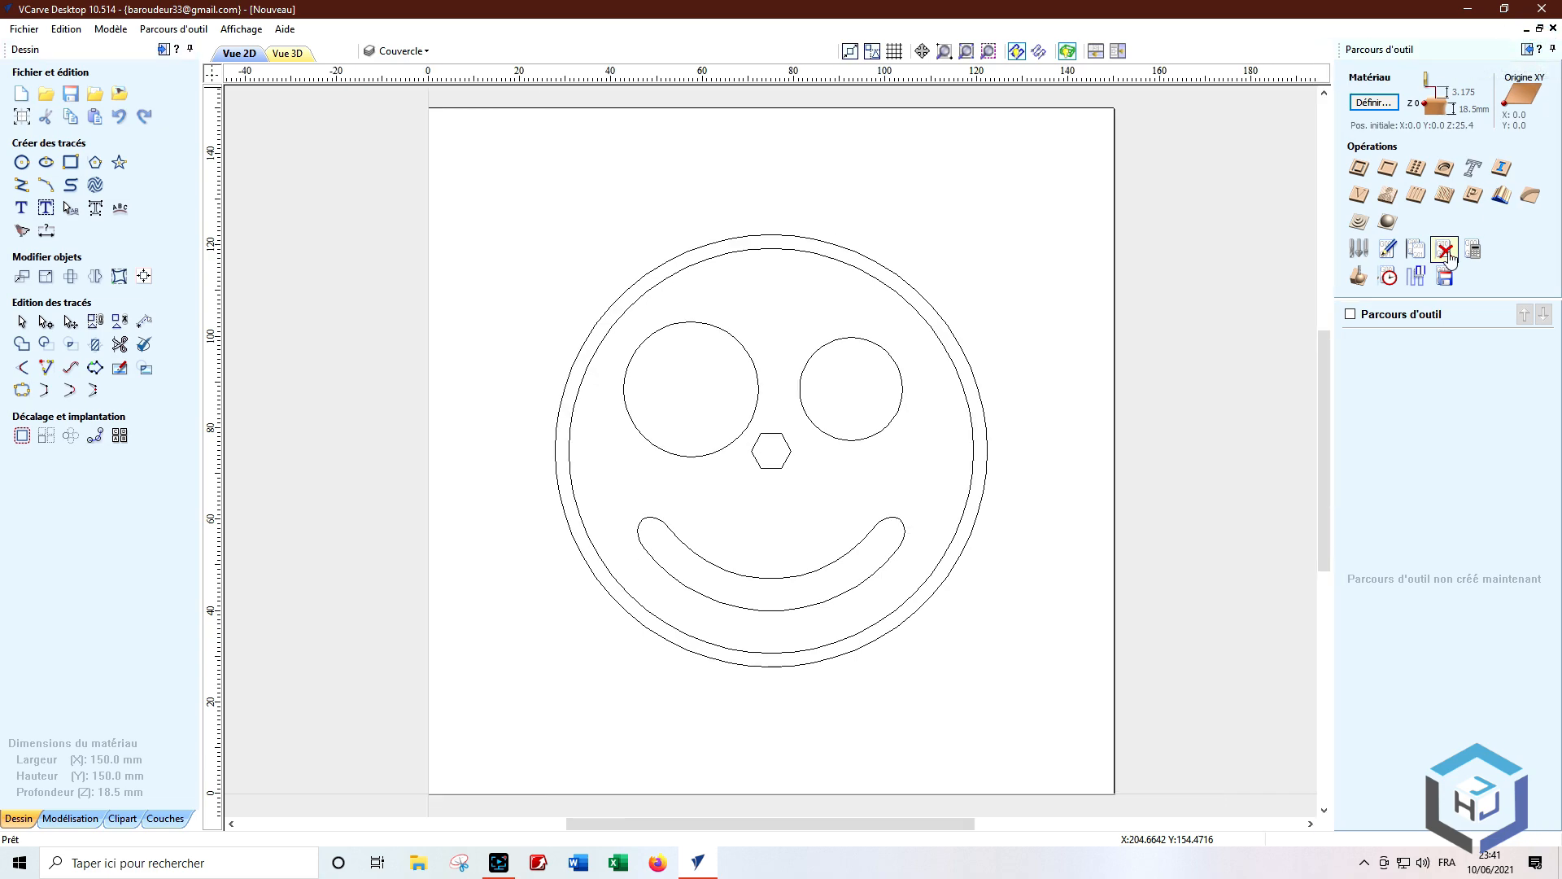
{"action": "left_click", "coordinate": [725, 256]}
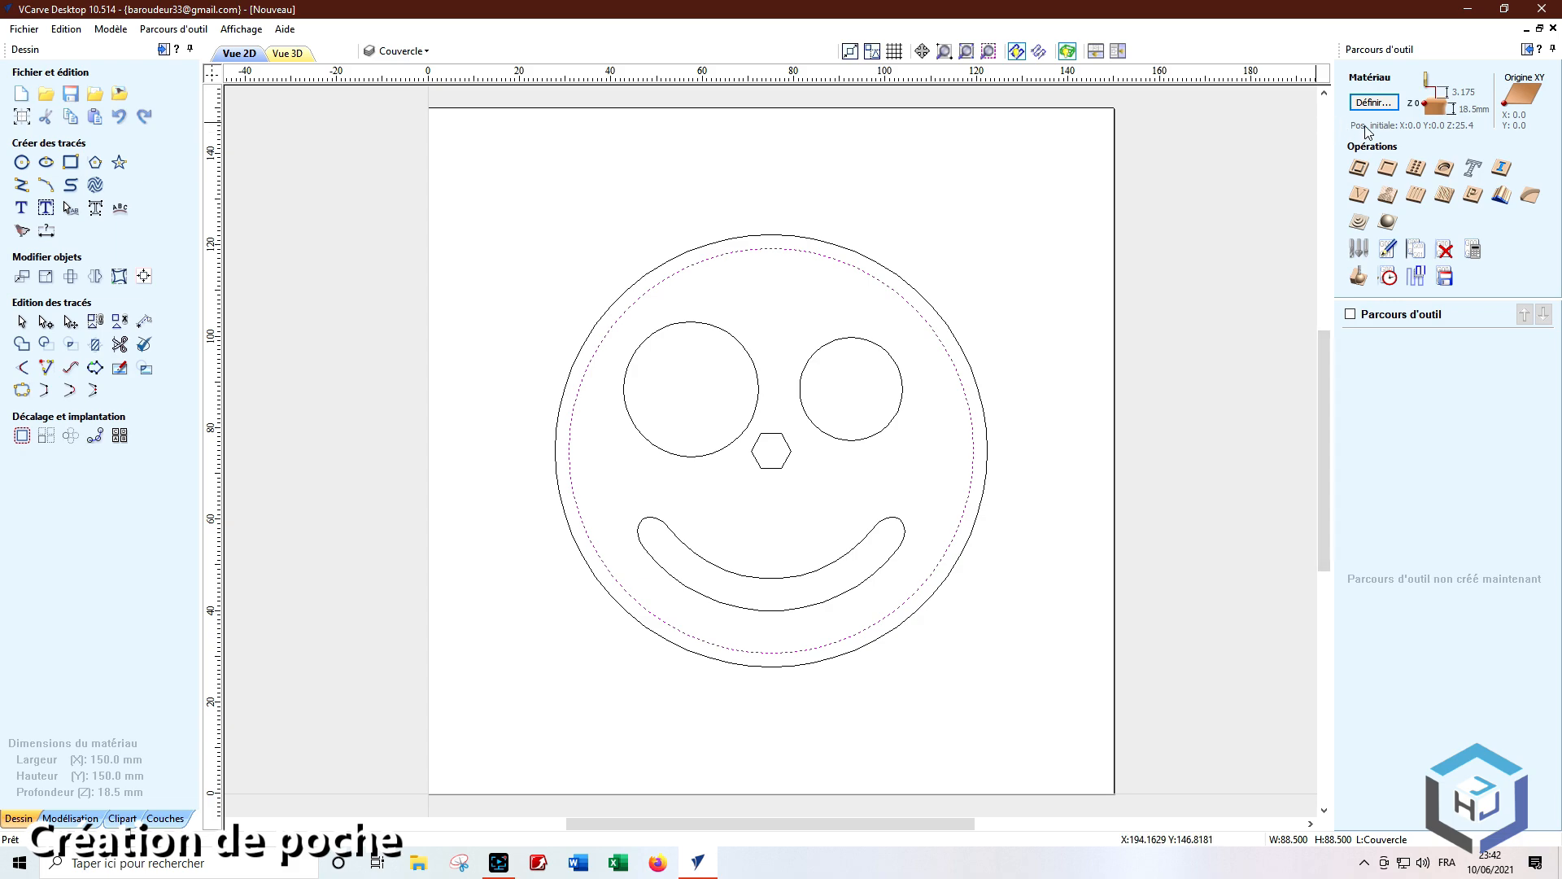
{"action": "left_click", "coordinate": [1388, 169]}
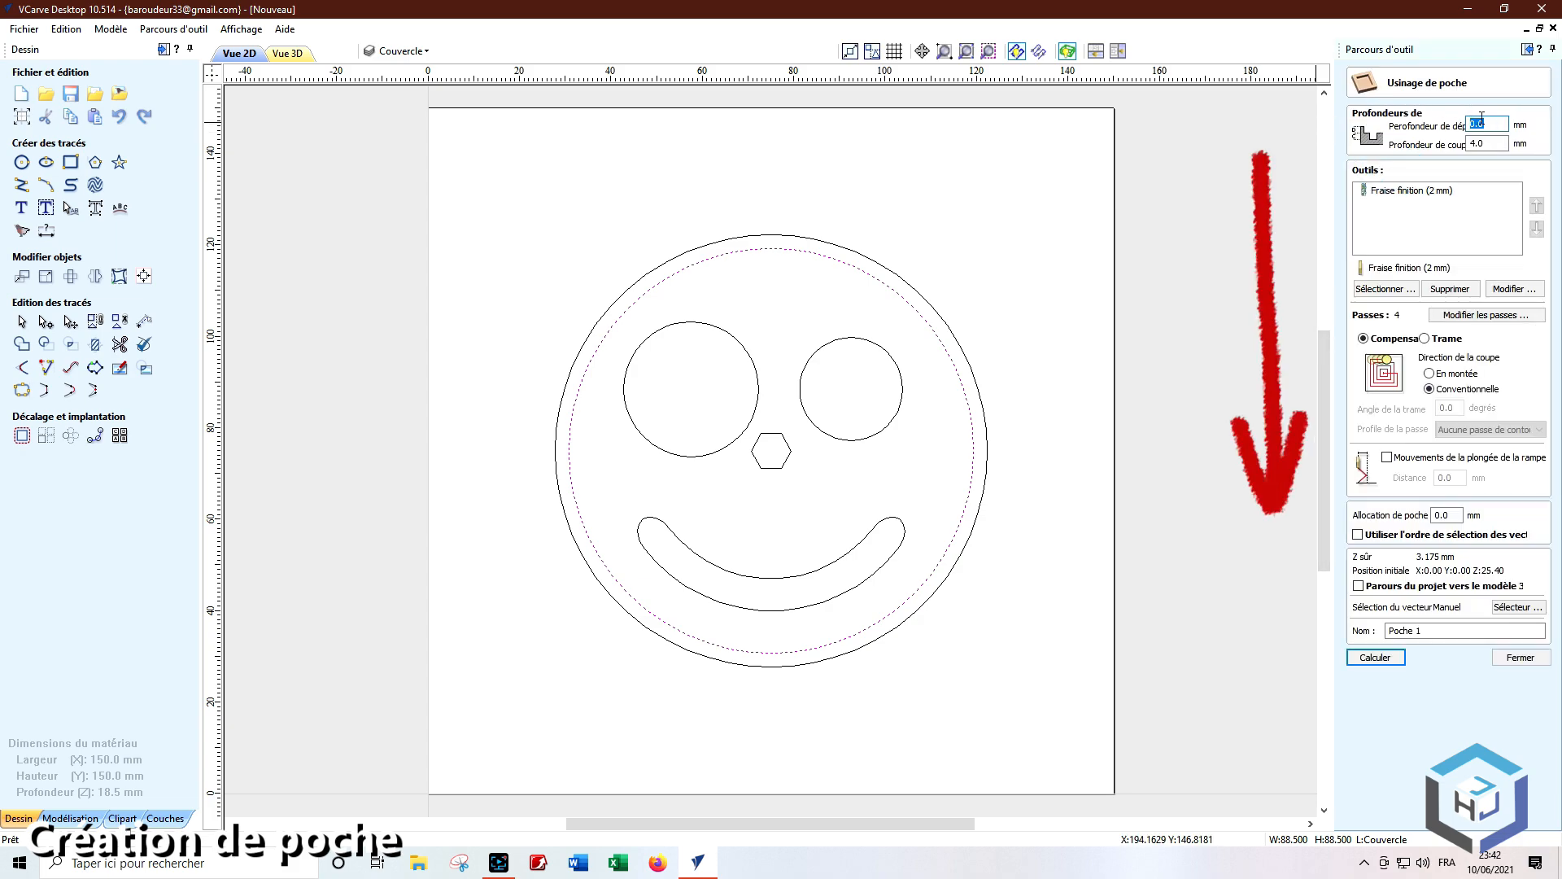
{"action": "left_click_drag", "start_coordinate": [1493, 142], "coordinate": [1468, 143]}
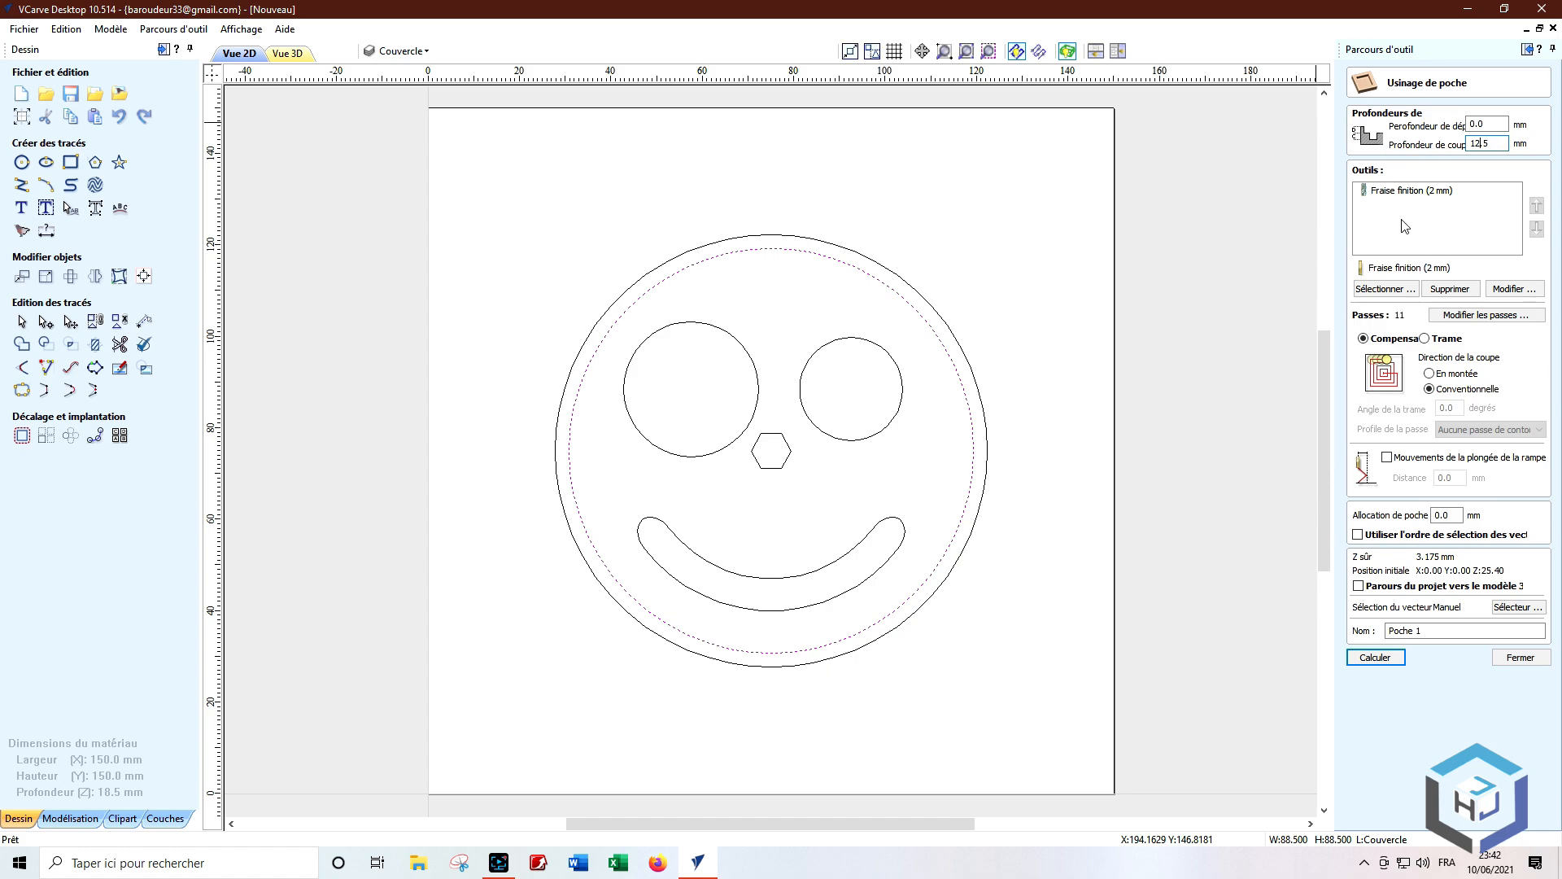
Step: Check the 2 mm end mill's cutting settings in the tool library and remove its duplicate from the pocket's tool list
{"action": "left_click", "coordinate": [1392, 193]}
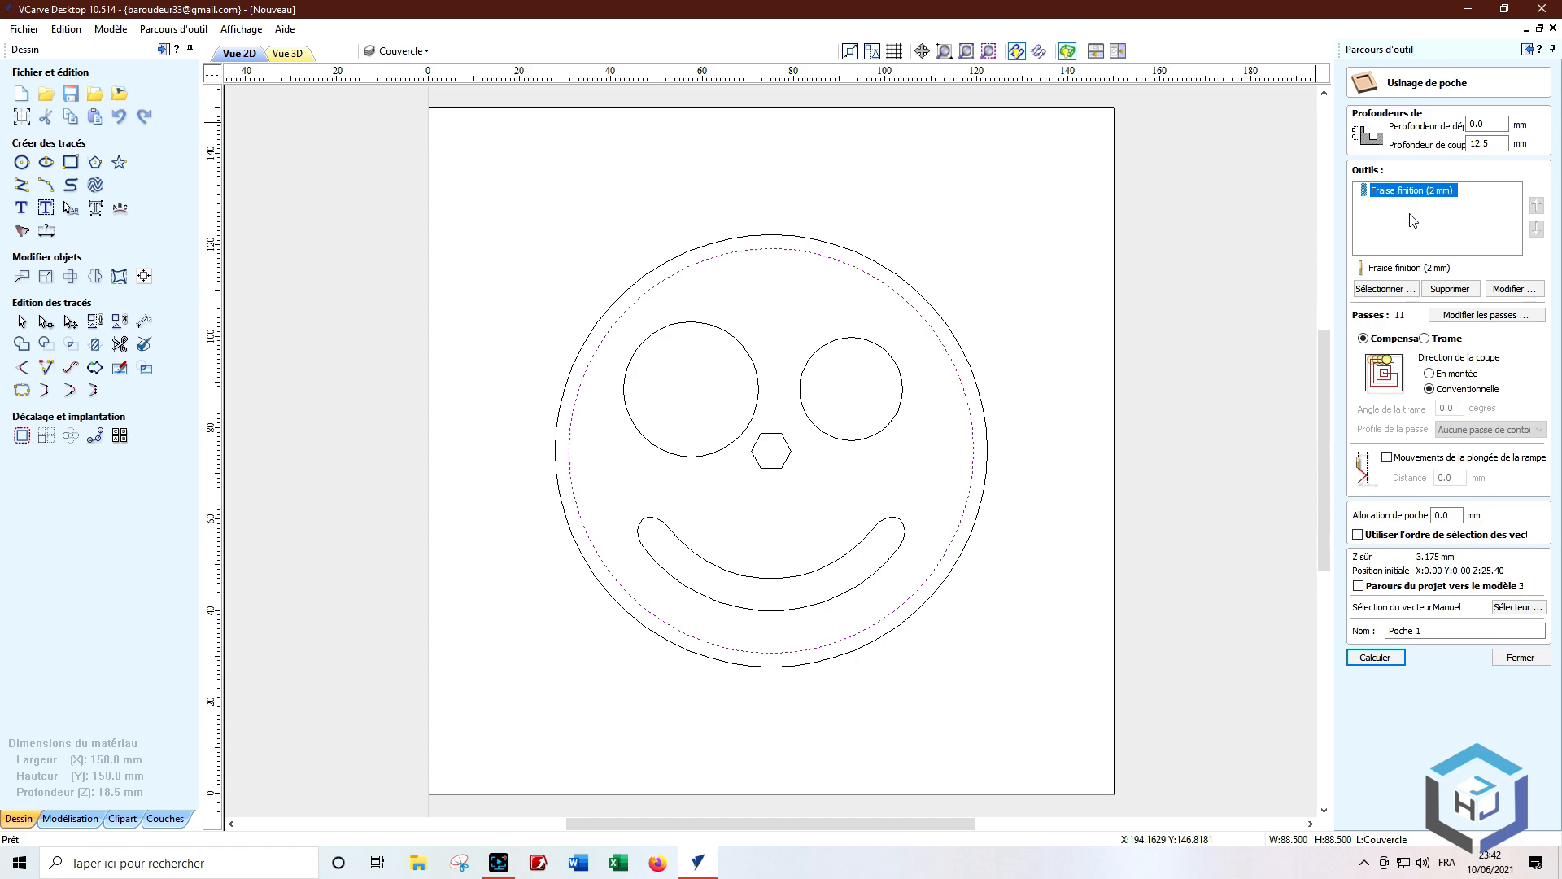
{"action": "left_click", "coordinate": [1385, 289]}
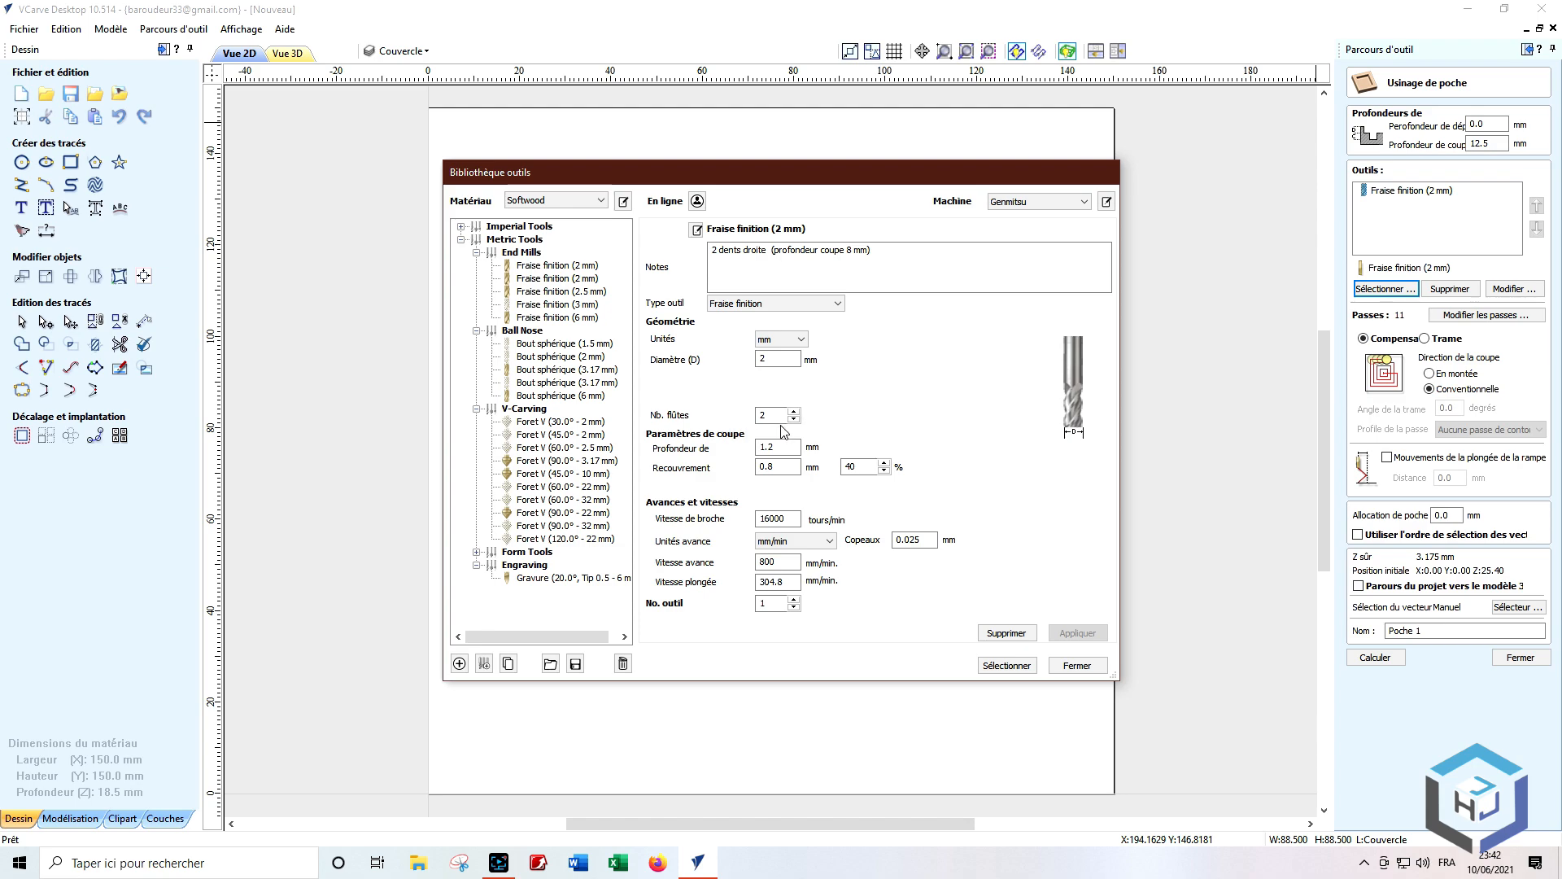
{"action": "left_click", "coordinate": [794, 544]}
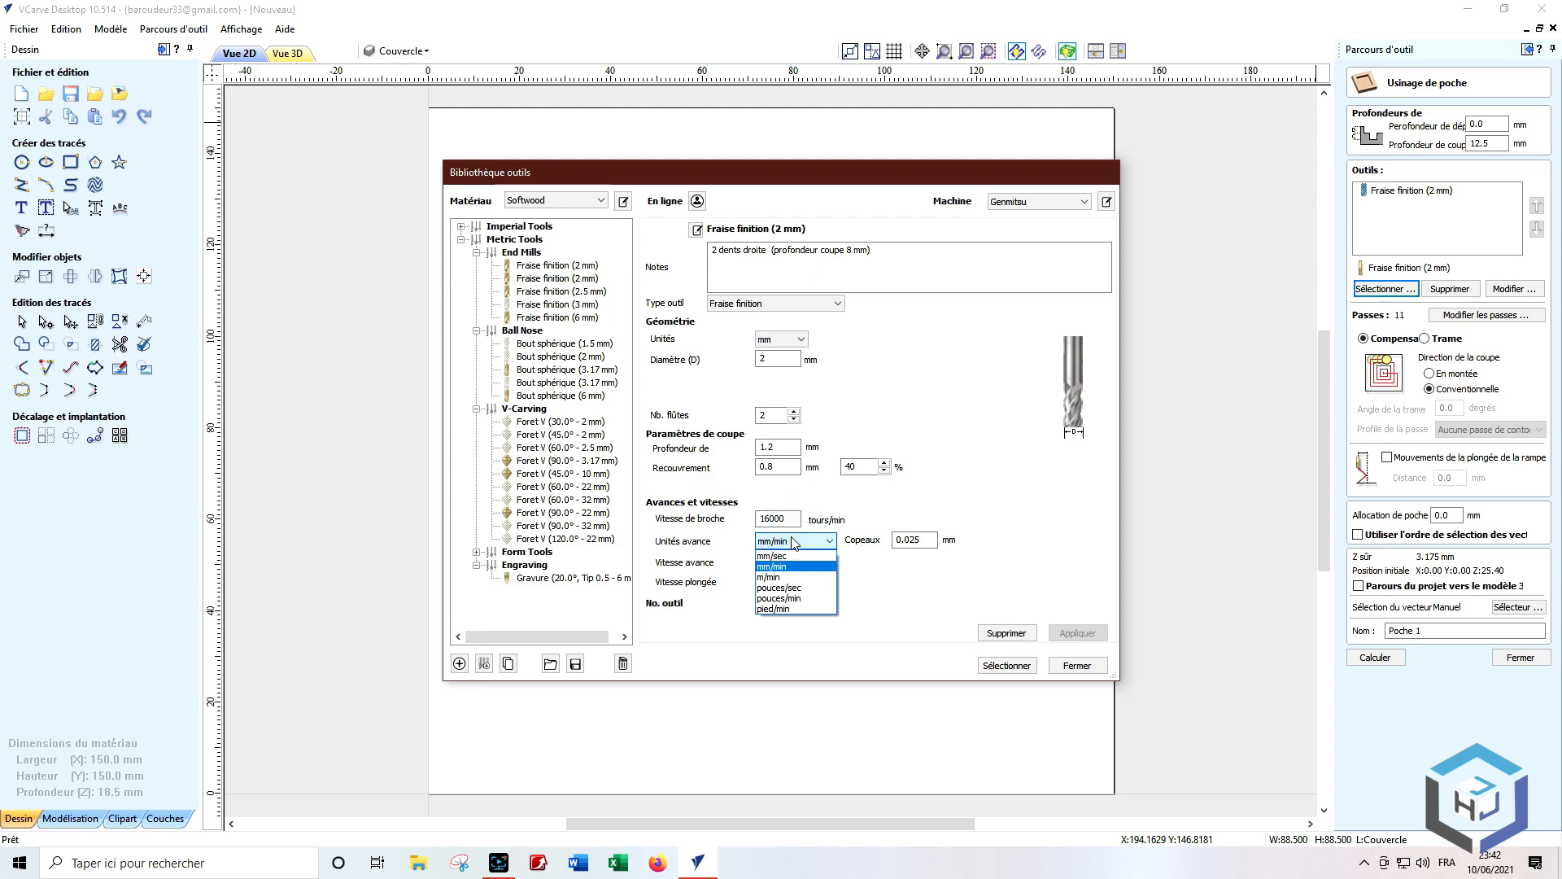
{"action": "left_click", "coordinate": [794, 544]}
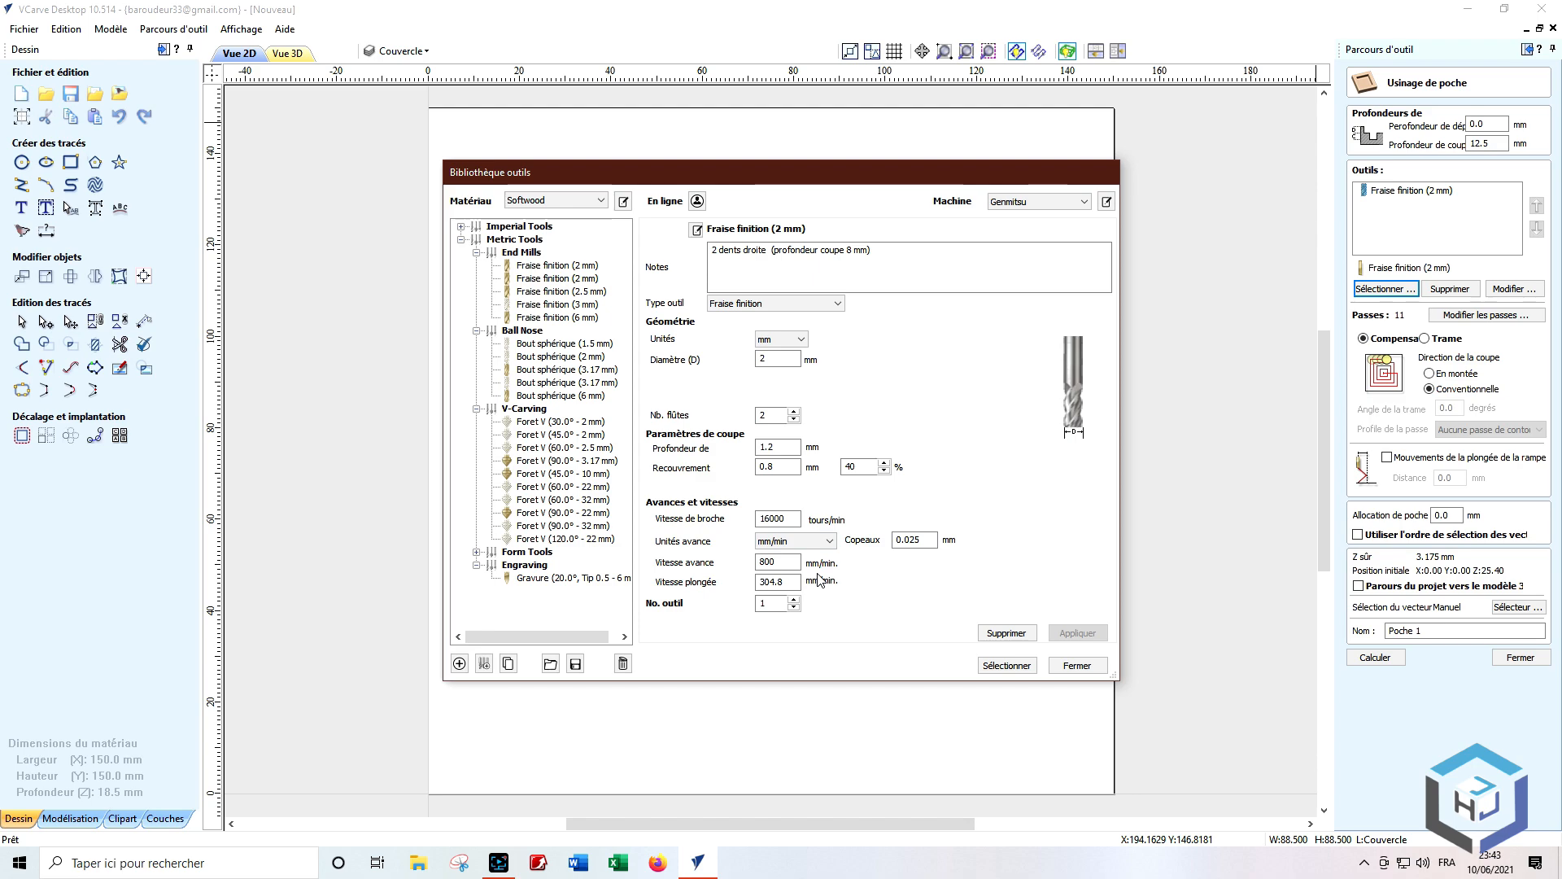
{"action": "left_click", "coordinate": [1020, 666]}
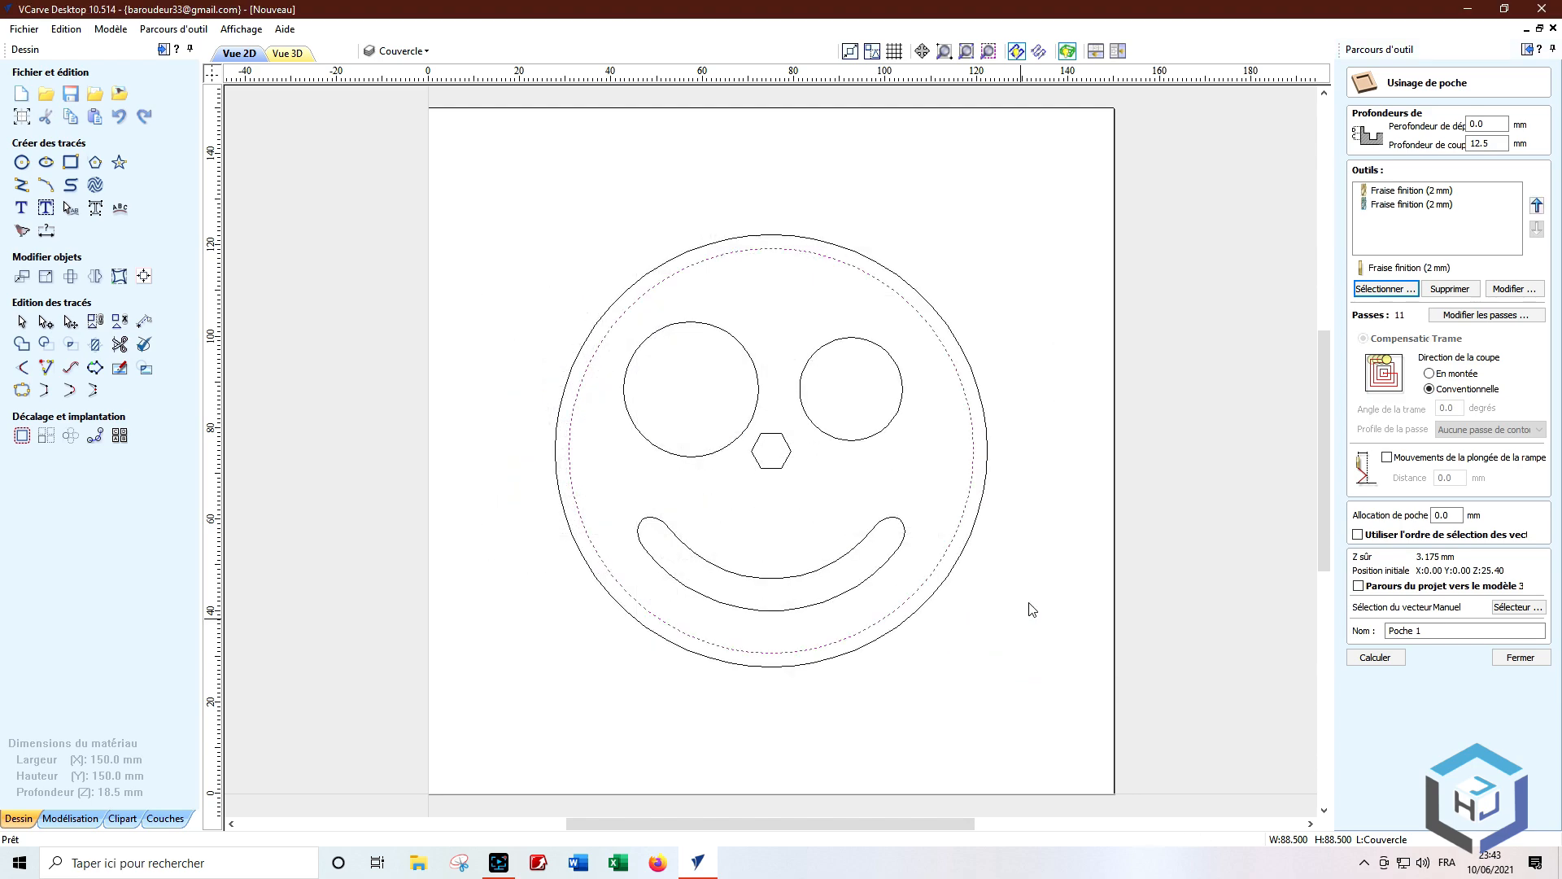
{"action": "left_click", "coordinate": [1414, 192]}
{"action": "left_click", "coordinate": [1450, 289]}
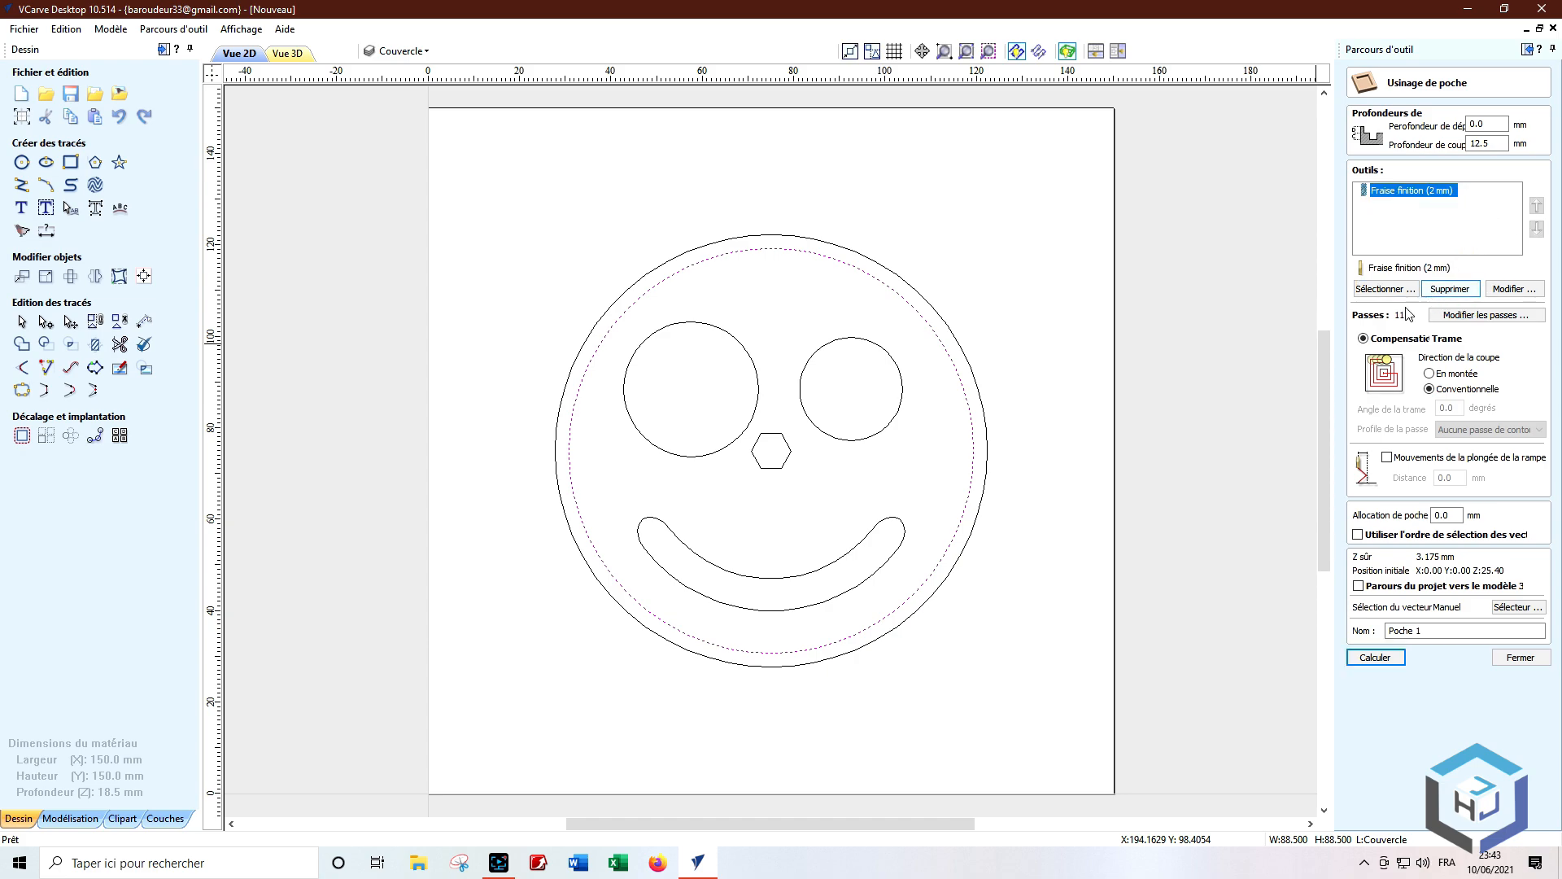
Step: Keep the offset clearing method, name the pocket toolpath Couvercle poche and calculate it
{"action": "left_click", "coordinate": [1448, 340]}
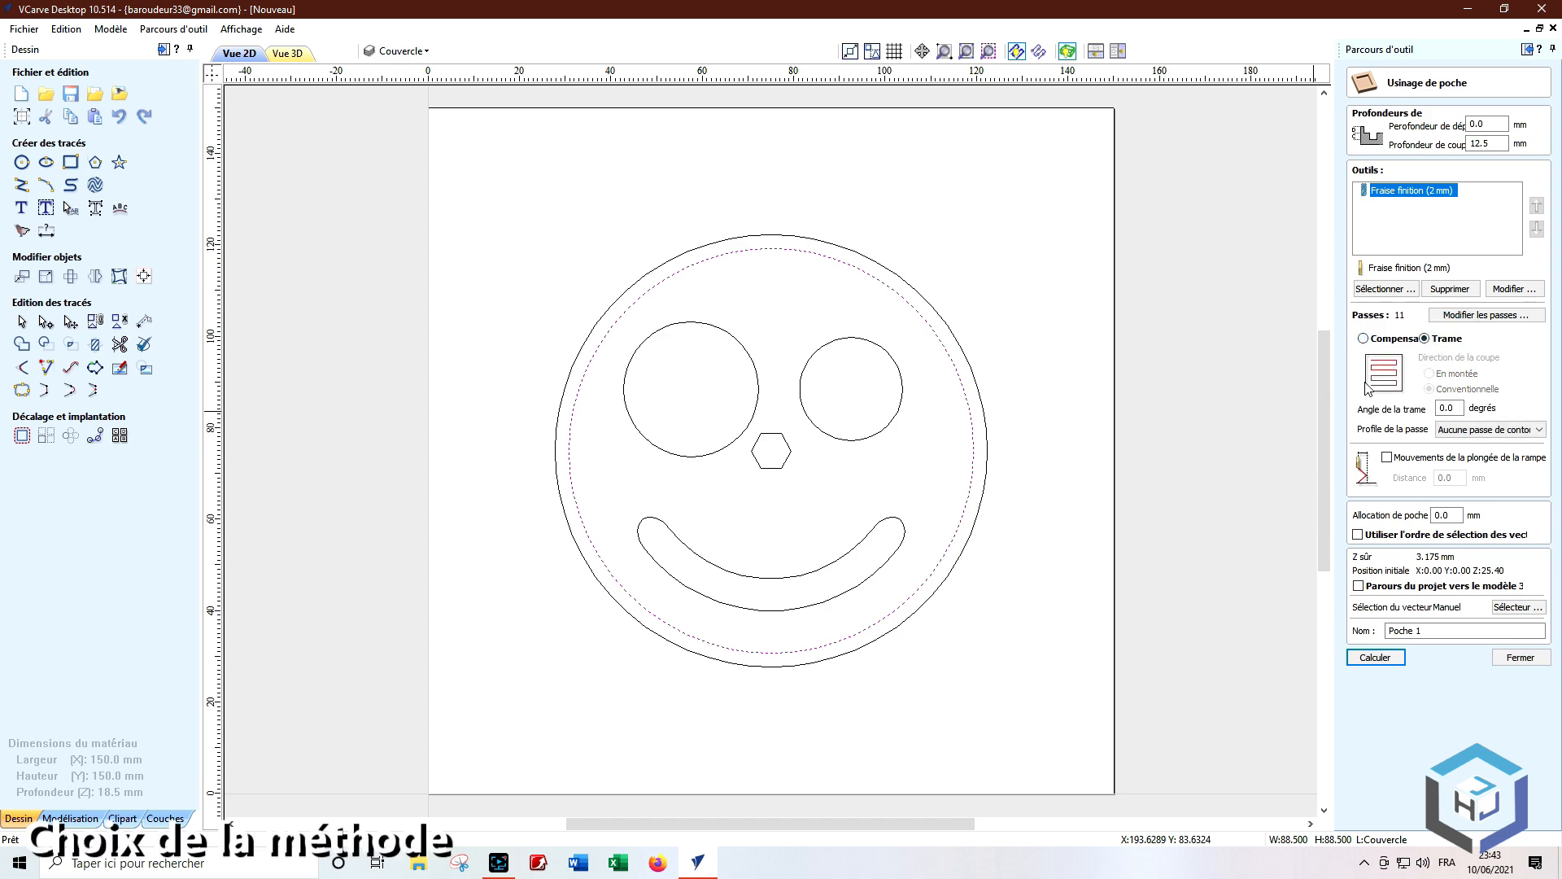
{"action": "left_click", "coordinate": [1364, 339]}
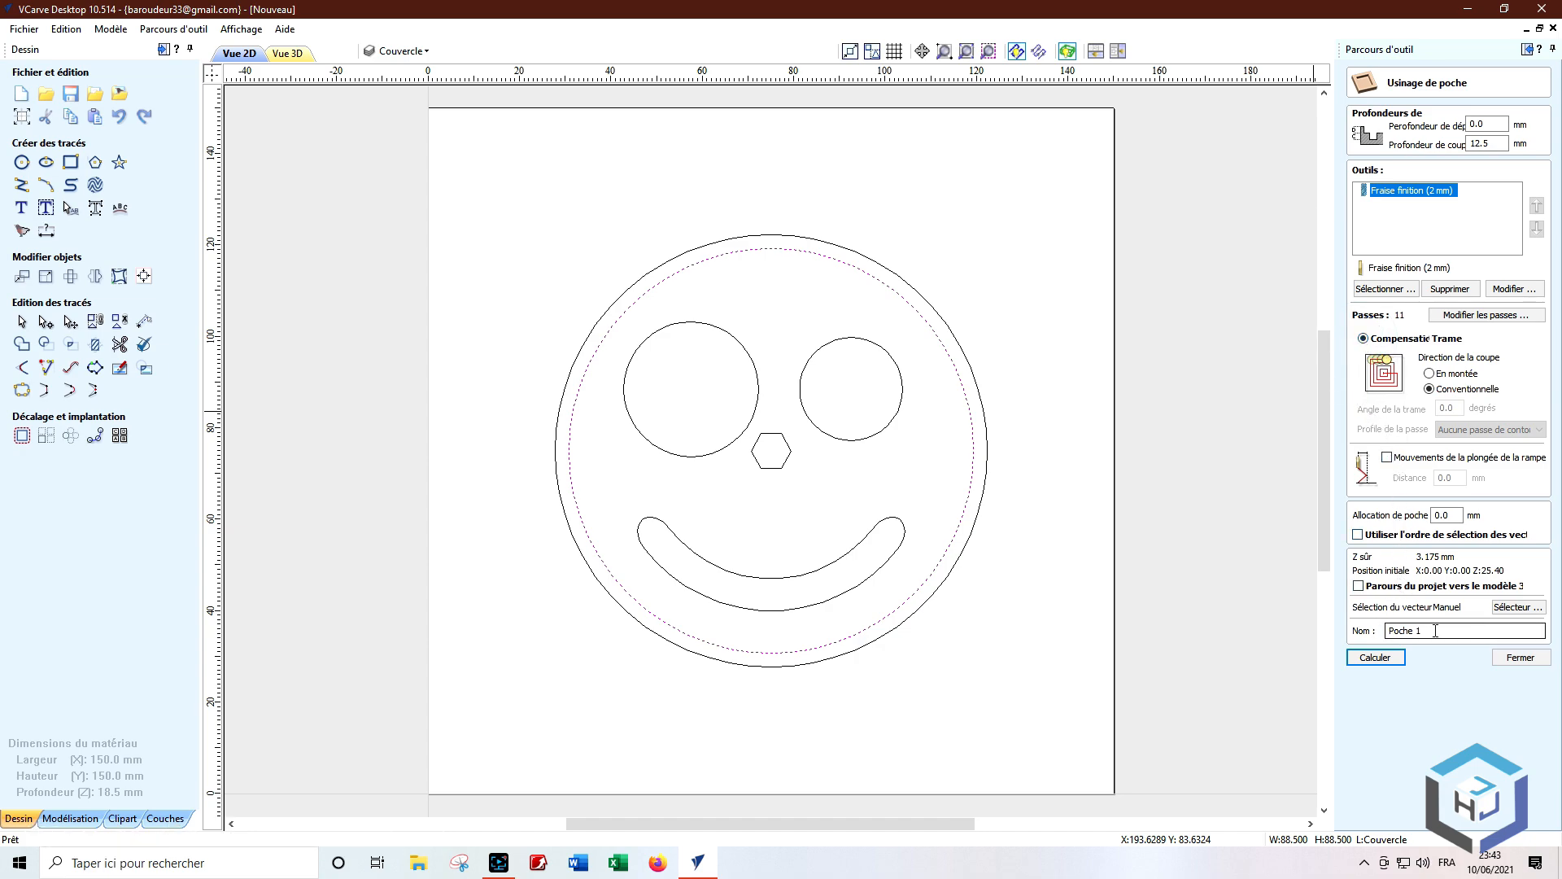
{"action": "left_click_drag", "start_coordinate": [1435, 629], "coordinate": [1344, 625]}
{"action": "type", "text": "Couvercl"}
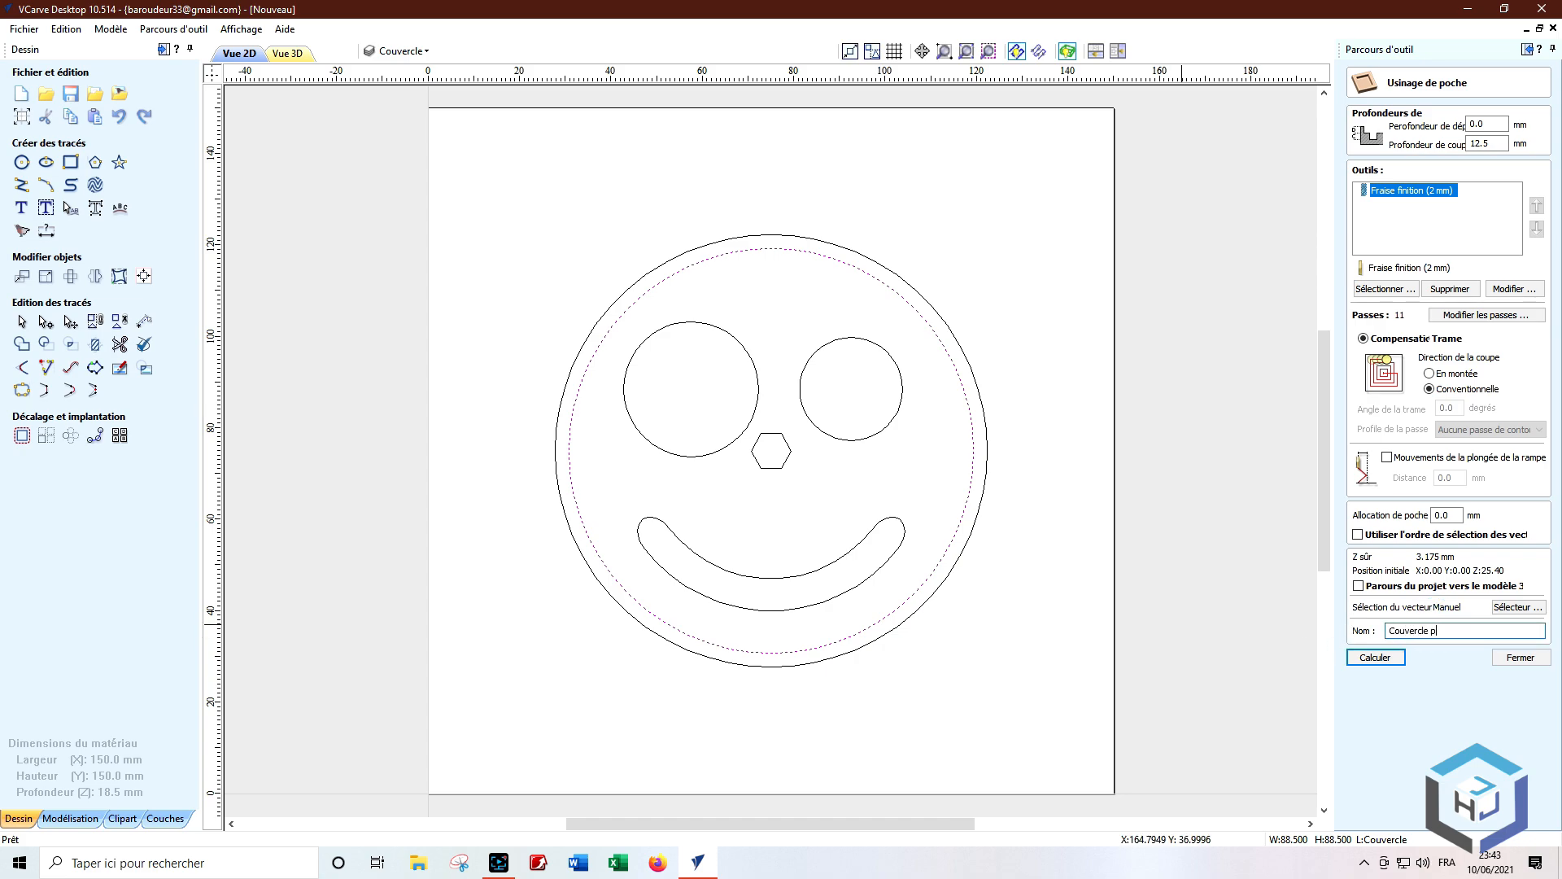
{"action": "type", "text": "e poche"}
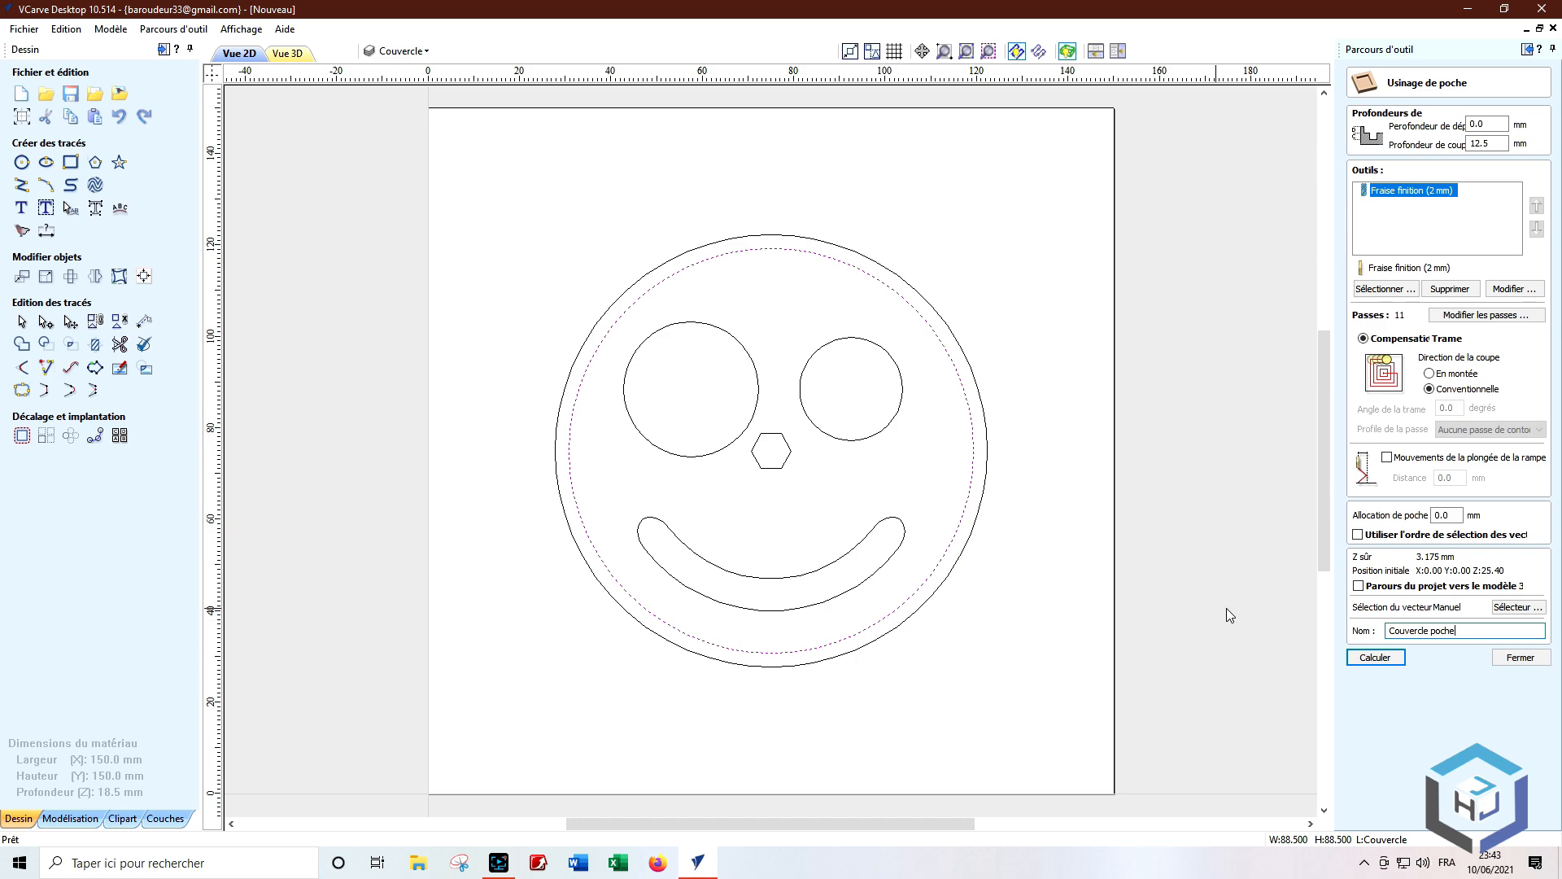
{"action": "left_click", "coordinate": [1367, 659]}
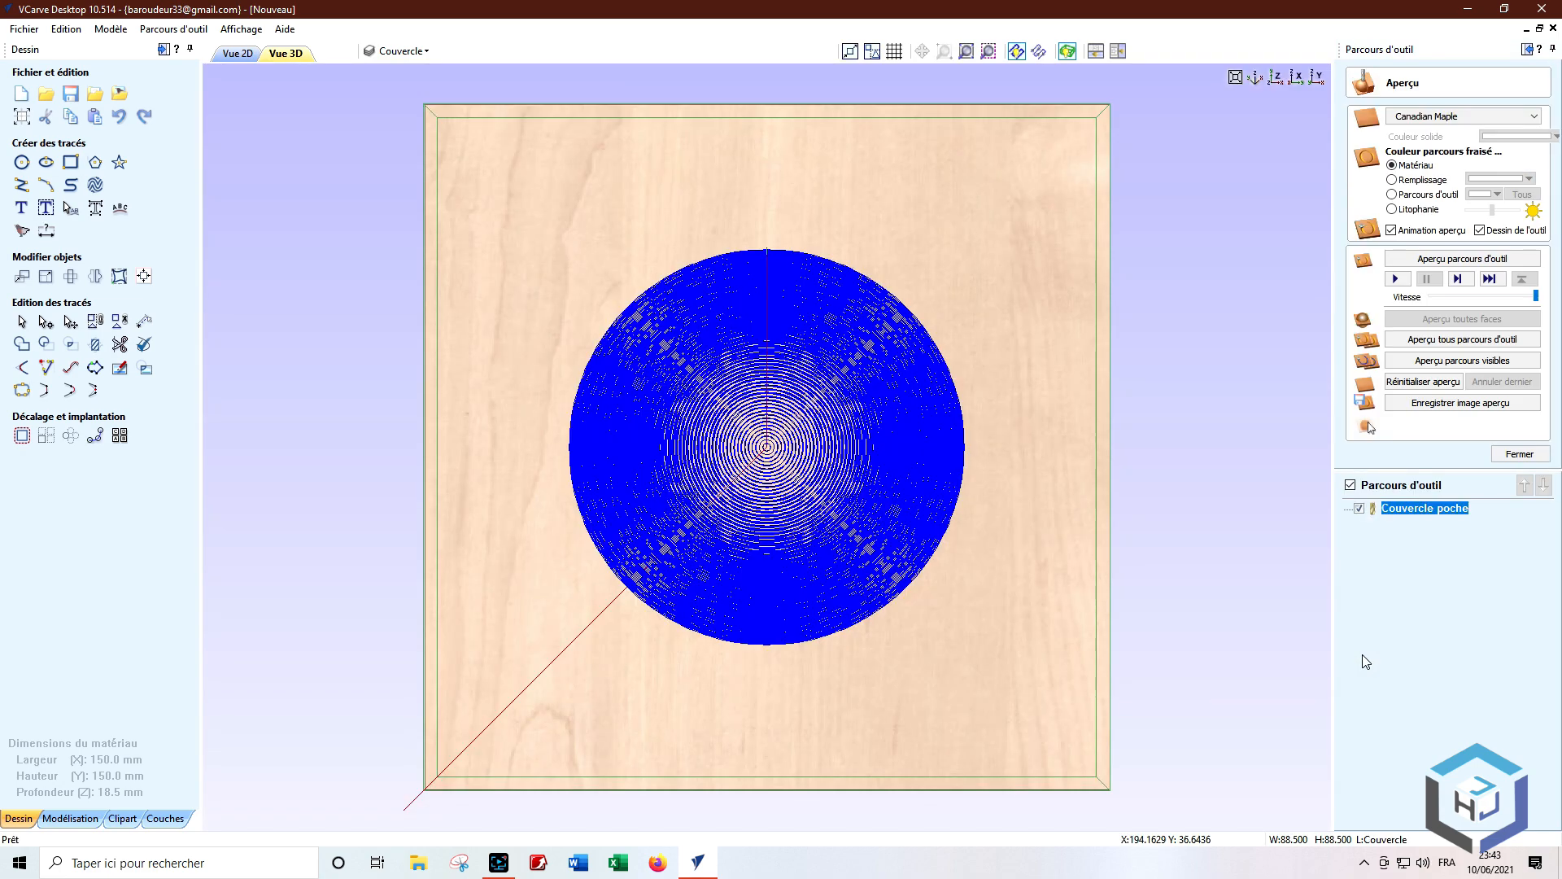
Step: Preview the Couvercle poche machining on the 3D material block, inspect it at an angle and return to the 2D drawing
{"action": "left_click", "coordinate": [1438, 265]}
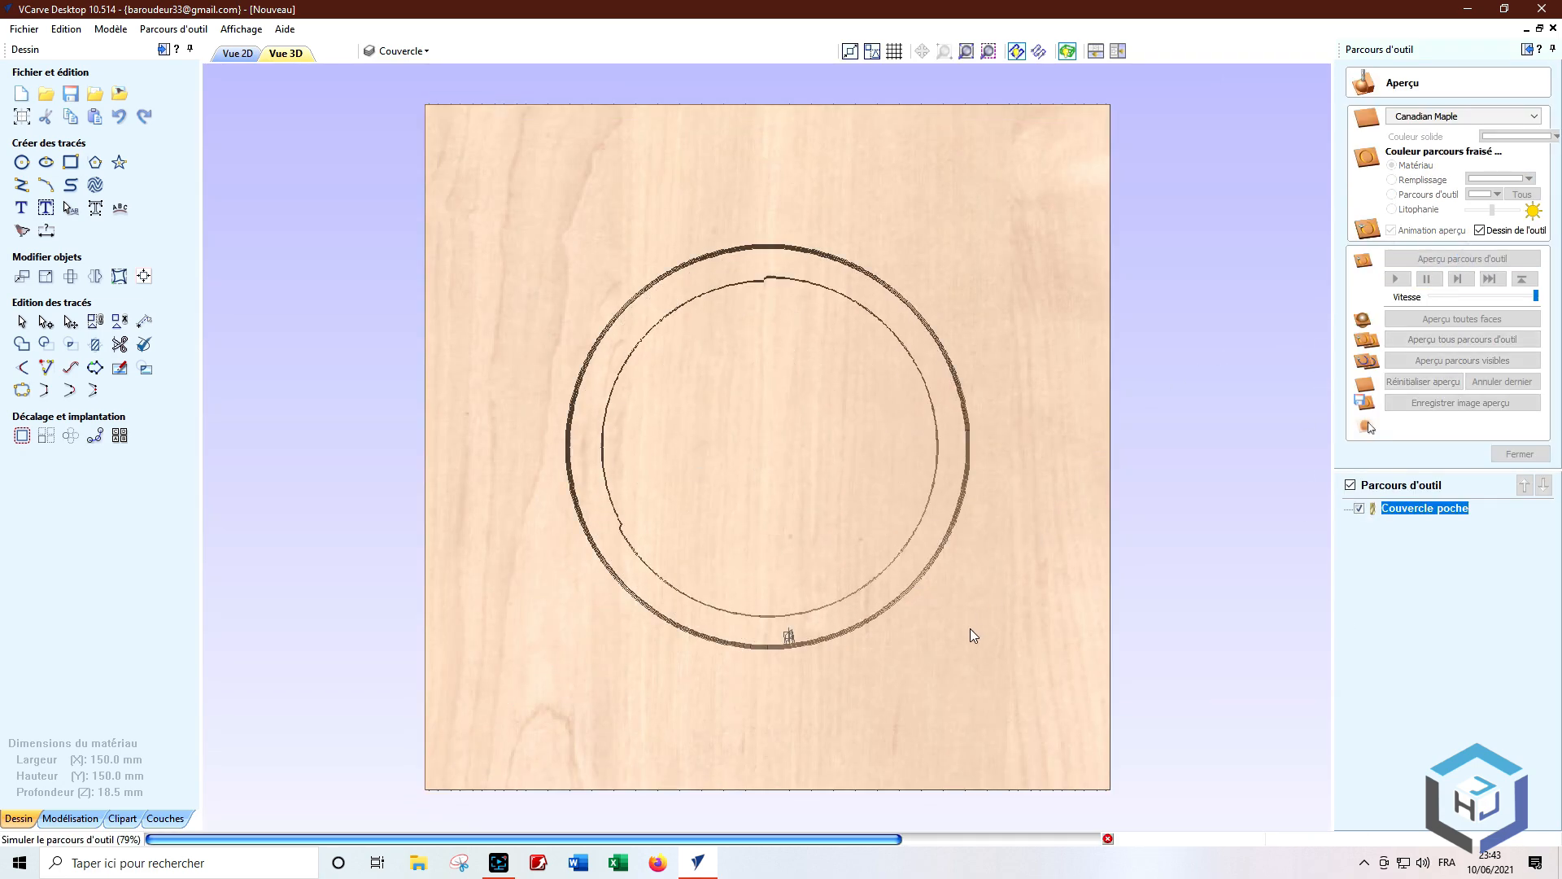
{"action": "mouse_move", "coordinate": [970, 651]}
{"action": "left_mouse_down"}
{"action": "mouse_move", "coordinate": [972, 589]}
{"action": "mouse_move", "coordinate": [864, 403]}
{"action": "mouse_move", "coordinate": [1033, 426]}
{"action": "mouse_move", "coordinate": [989, 623]}
{"action": "left_mouse_up"}
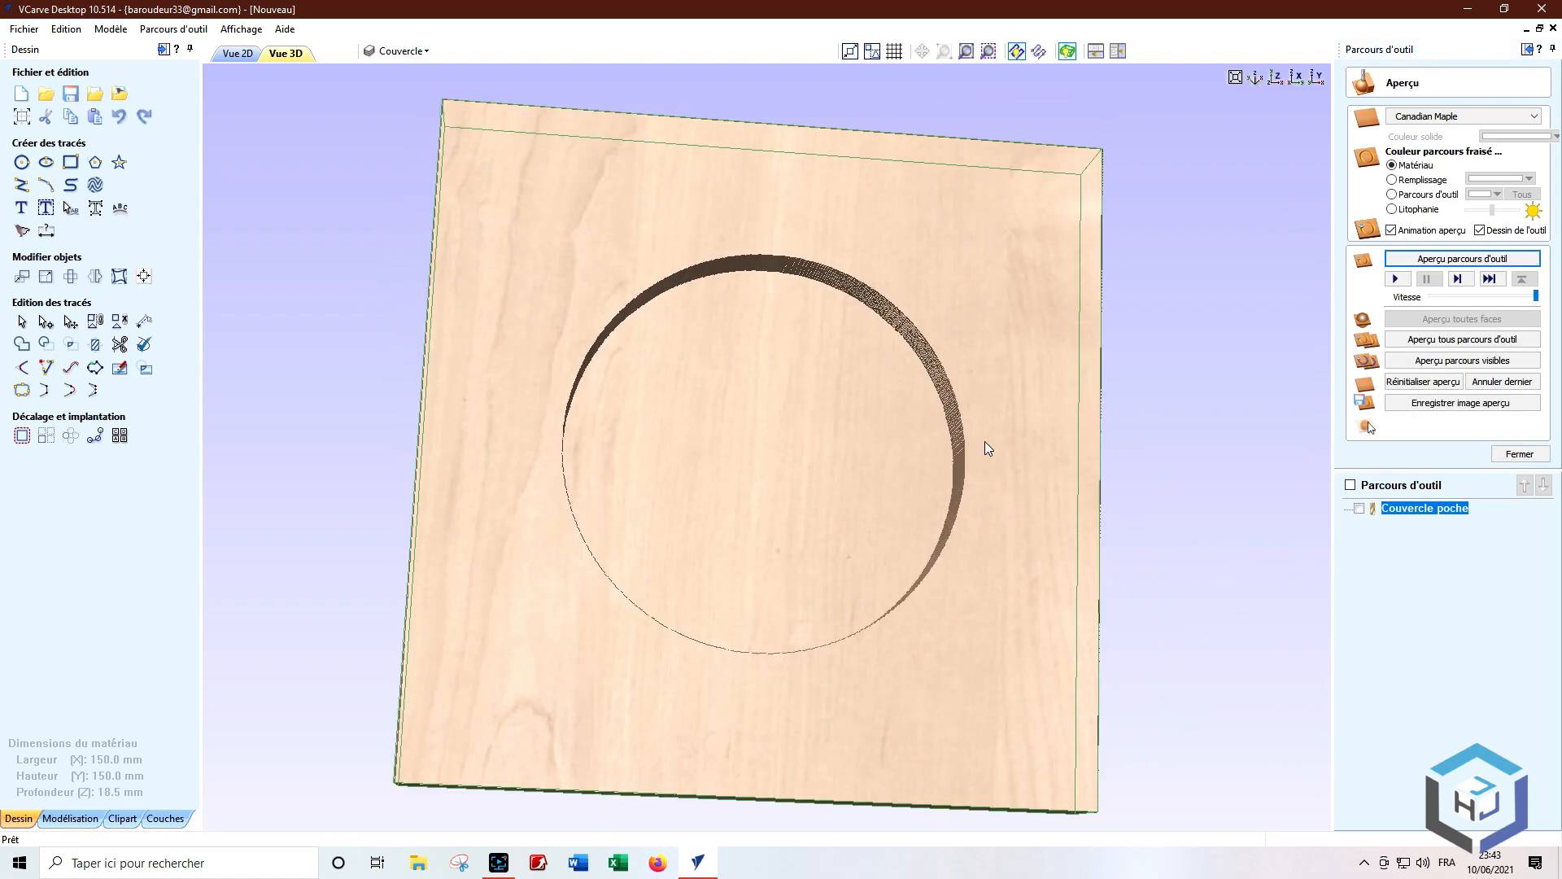
{"action": "left_click", "coordinate": [232, 55]}
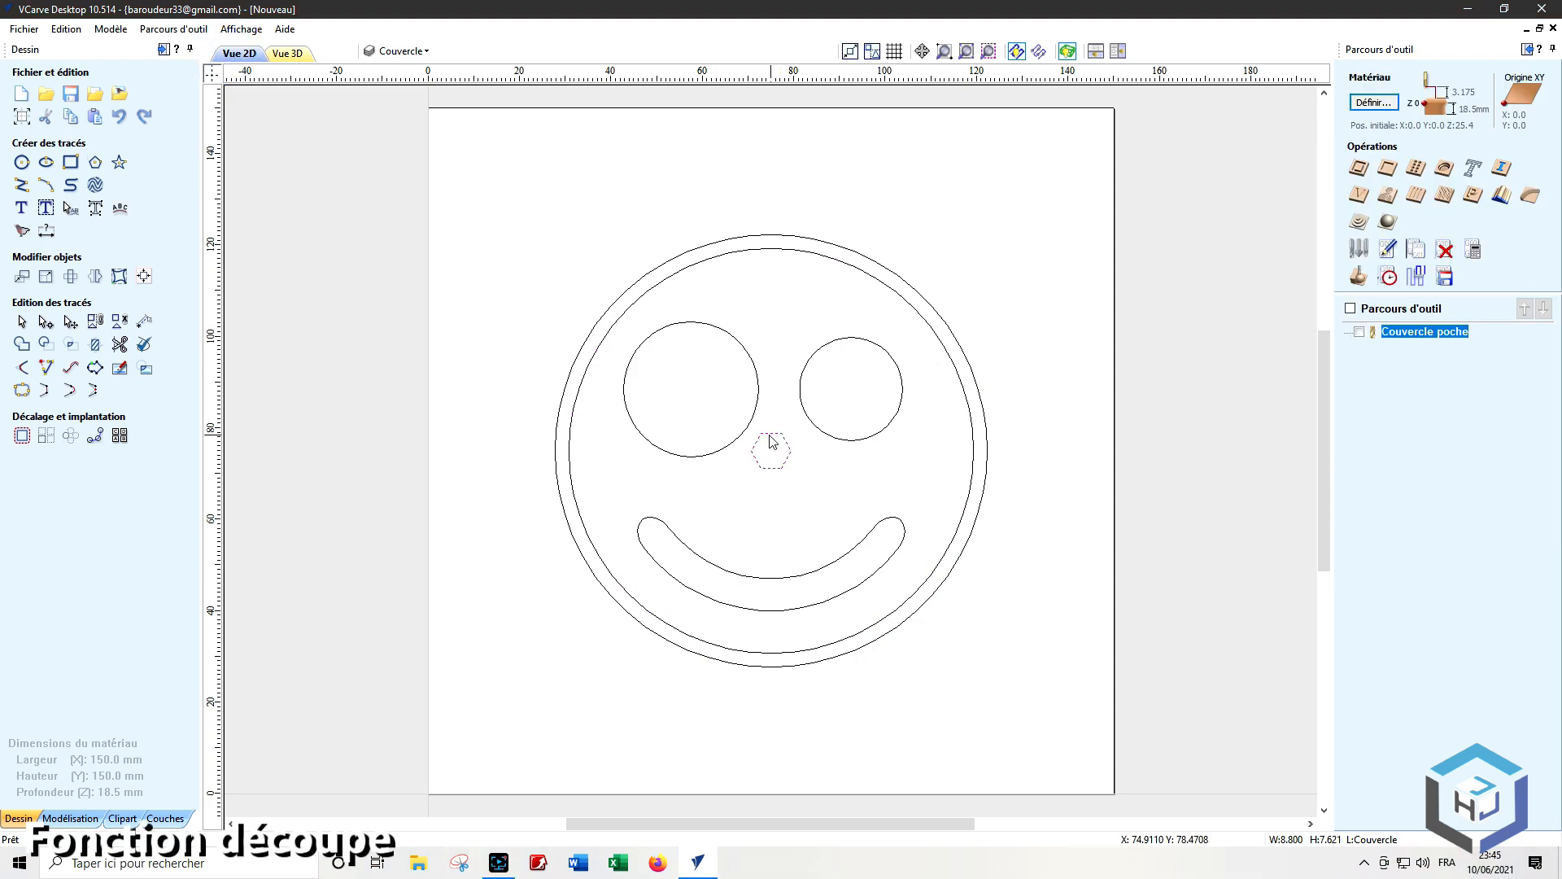
Step: Create and preview a pocket toolpath named Couvercle Ecrou on the hexagon, with a start depth of 12.5 mm and cut depth of 4 mm
{"action": "left_click", "coordinate": [758, 435]}
{"action": "left_click", "coordinate": [1389, 169]}
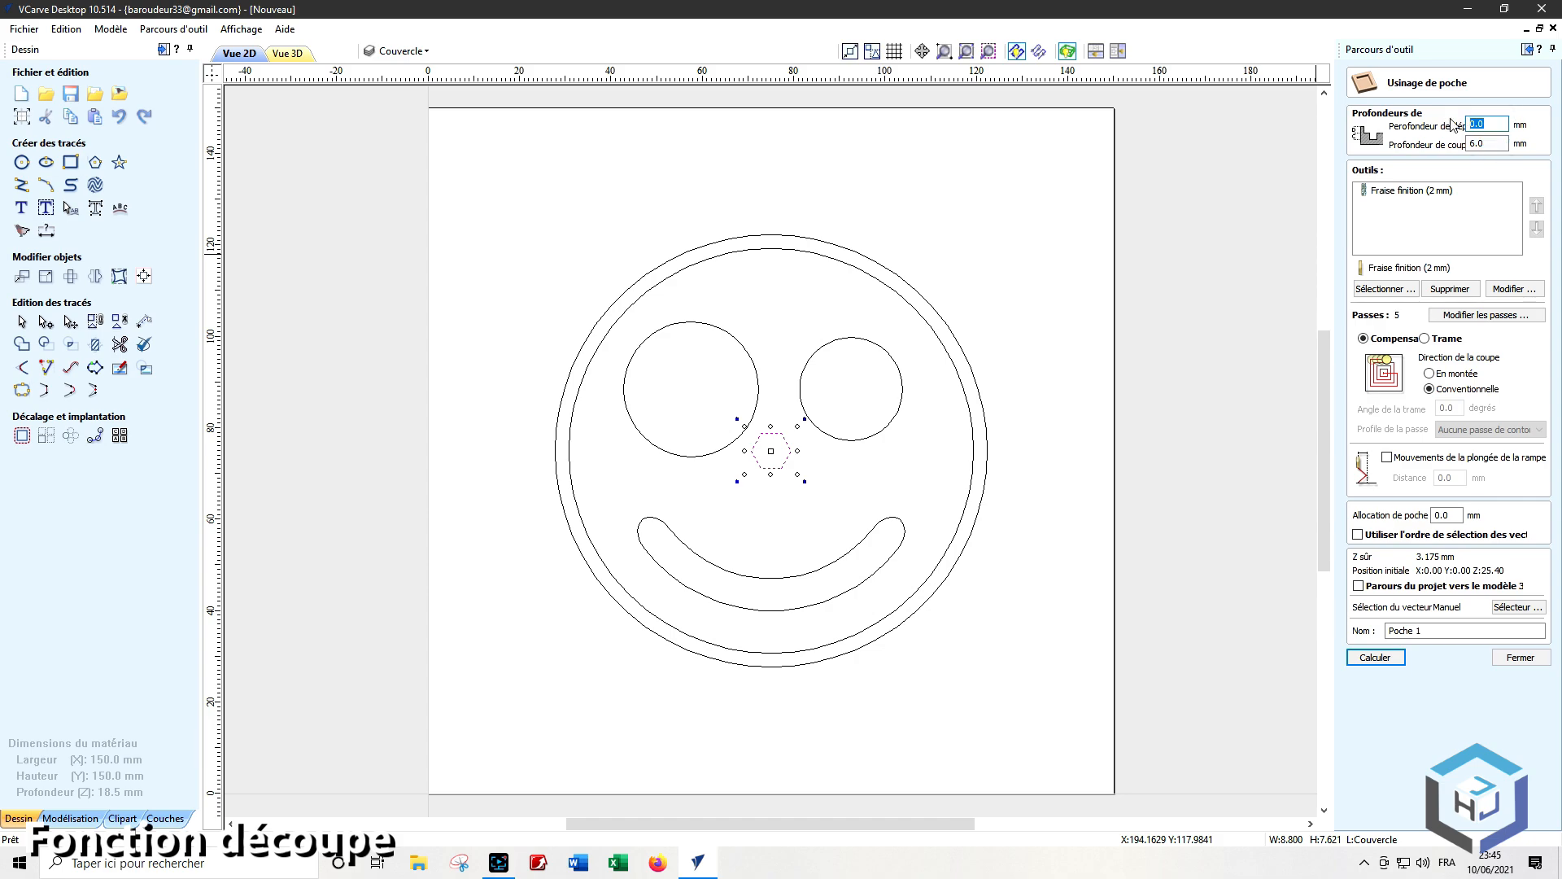
{"action": "type", "text": "12.5"}
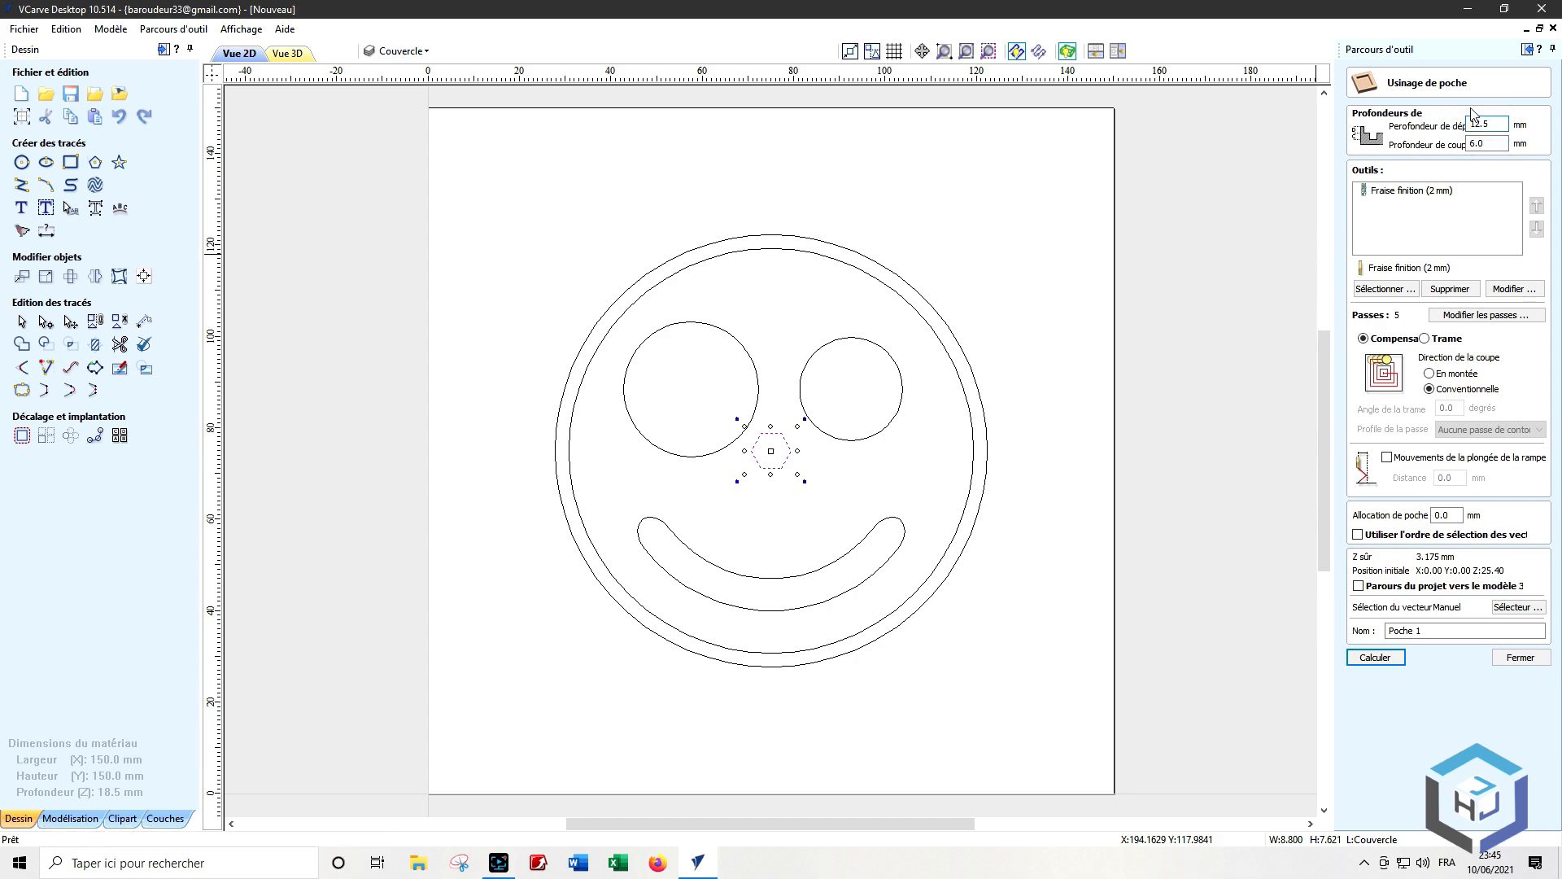
{"action": "key", "text": "Tab"}
{"action": "type", "text": "4"}
{"action": "left_click", "coordinate": [1428, 626]}
{"action": "type", "text": "Couvercl"}
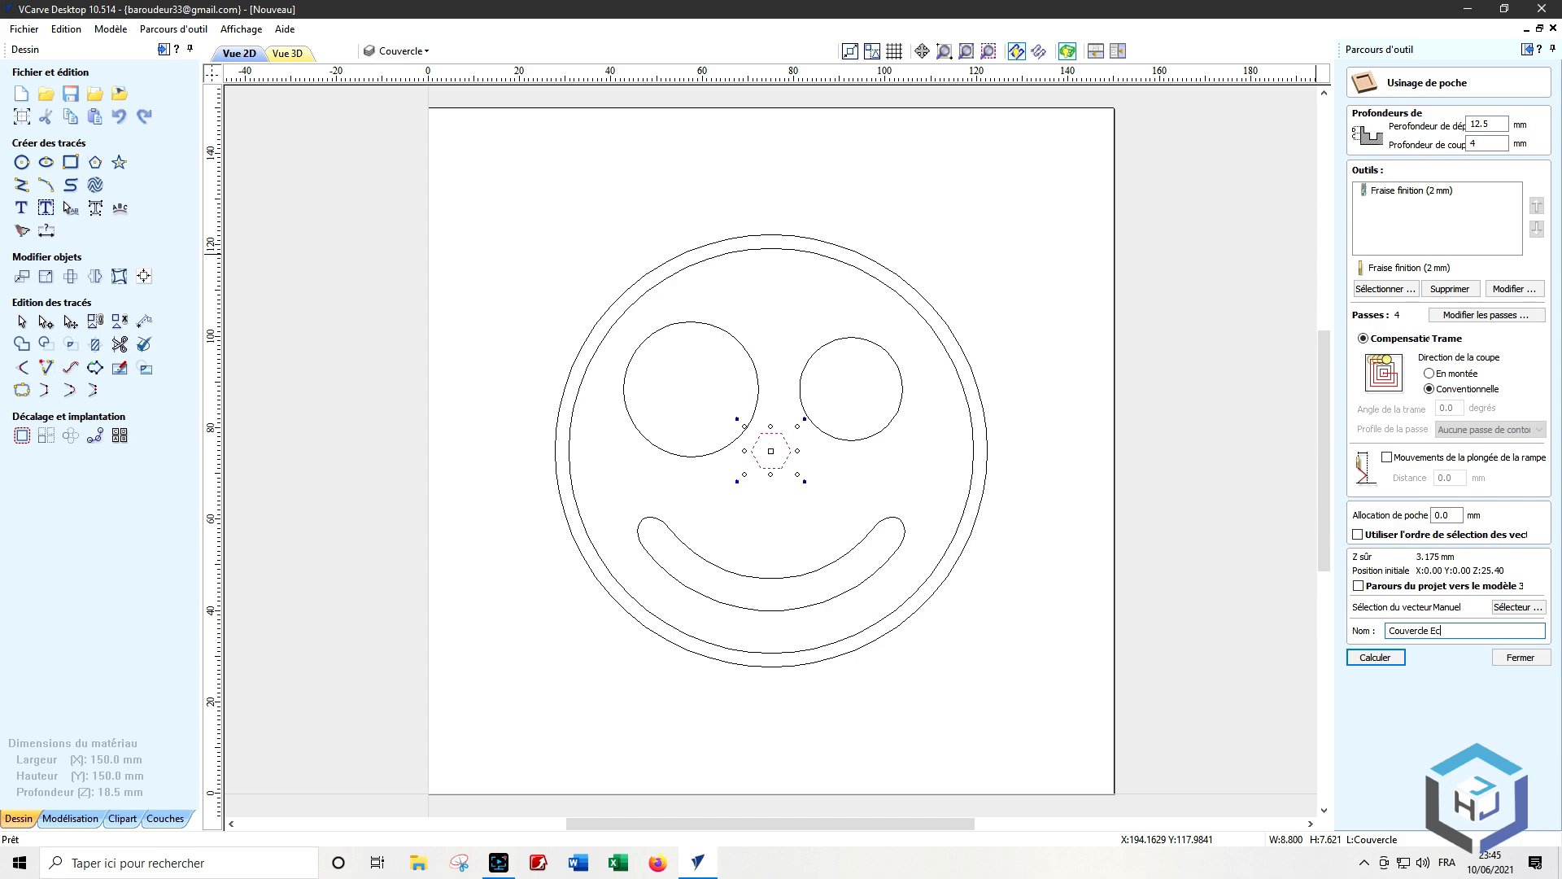
{"action": "left_click", "coordinate": [1376, 657]}
{"action": "left_click", "coordinate": [1442, 258]}
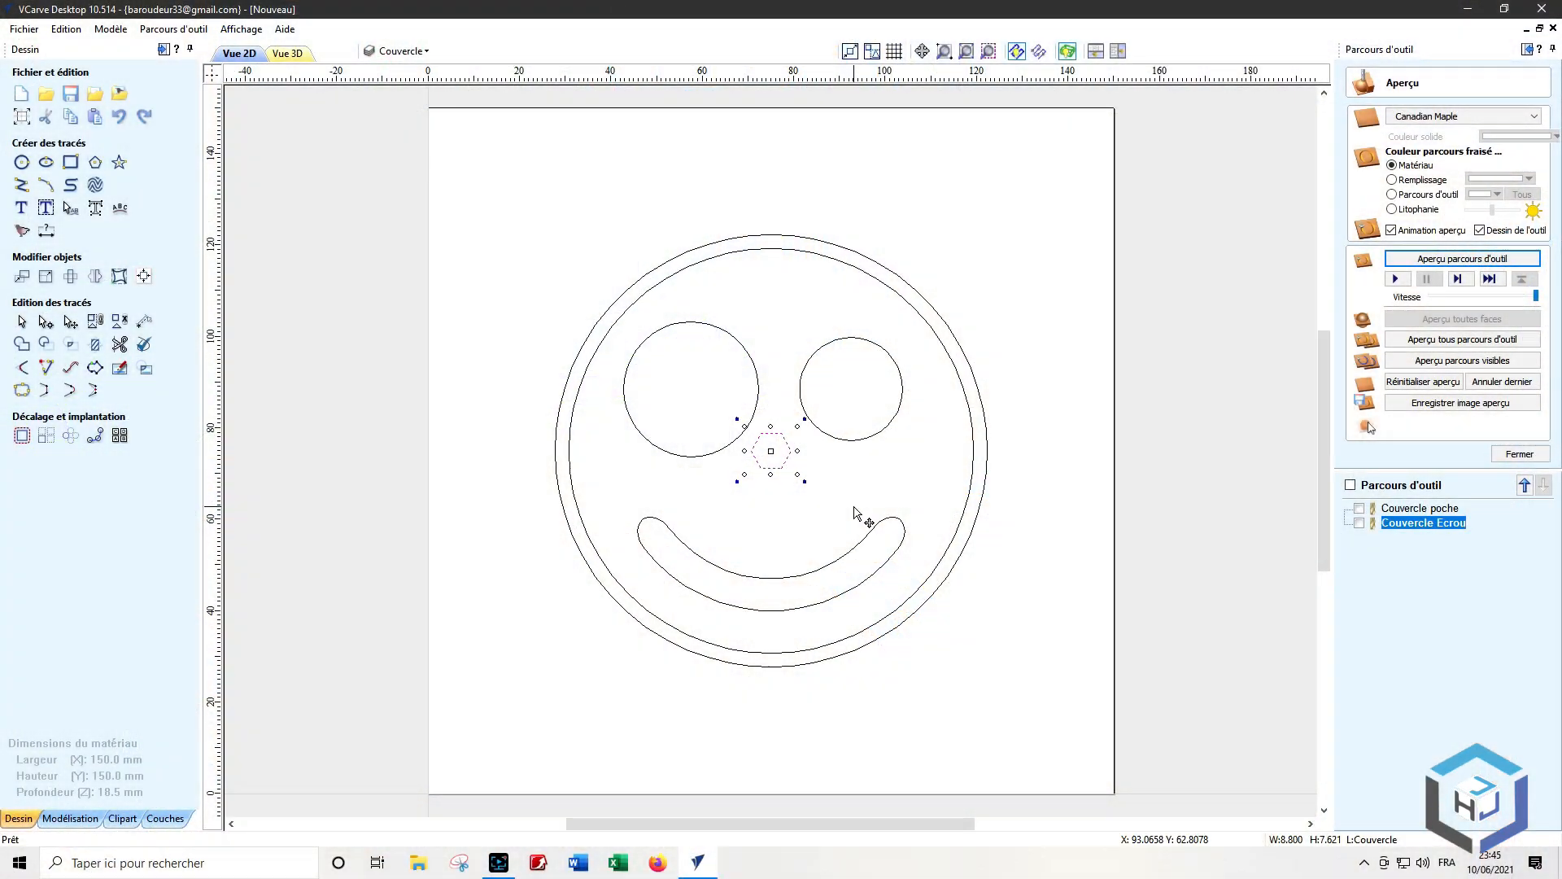
Step: Create an inside profile toolpath named Couvercle Face on both eyes and the mouth, with a start depth of 12.5 mm and cut depth of 6 mm
{"action": "left_click", "coordinate": [854, 511]}
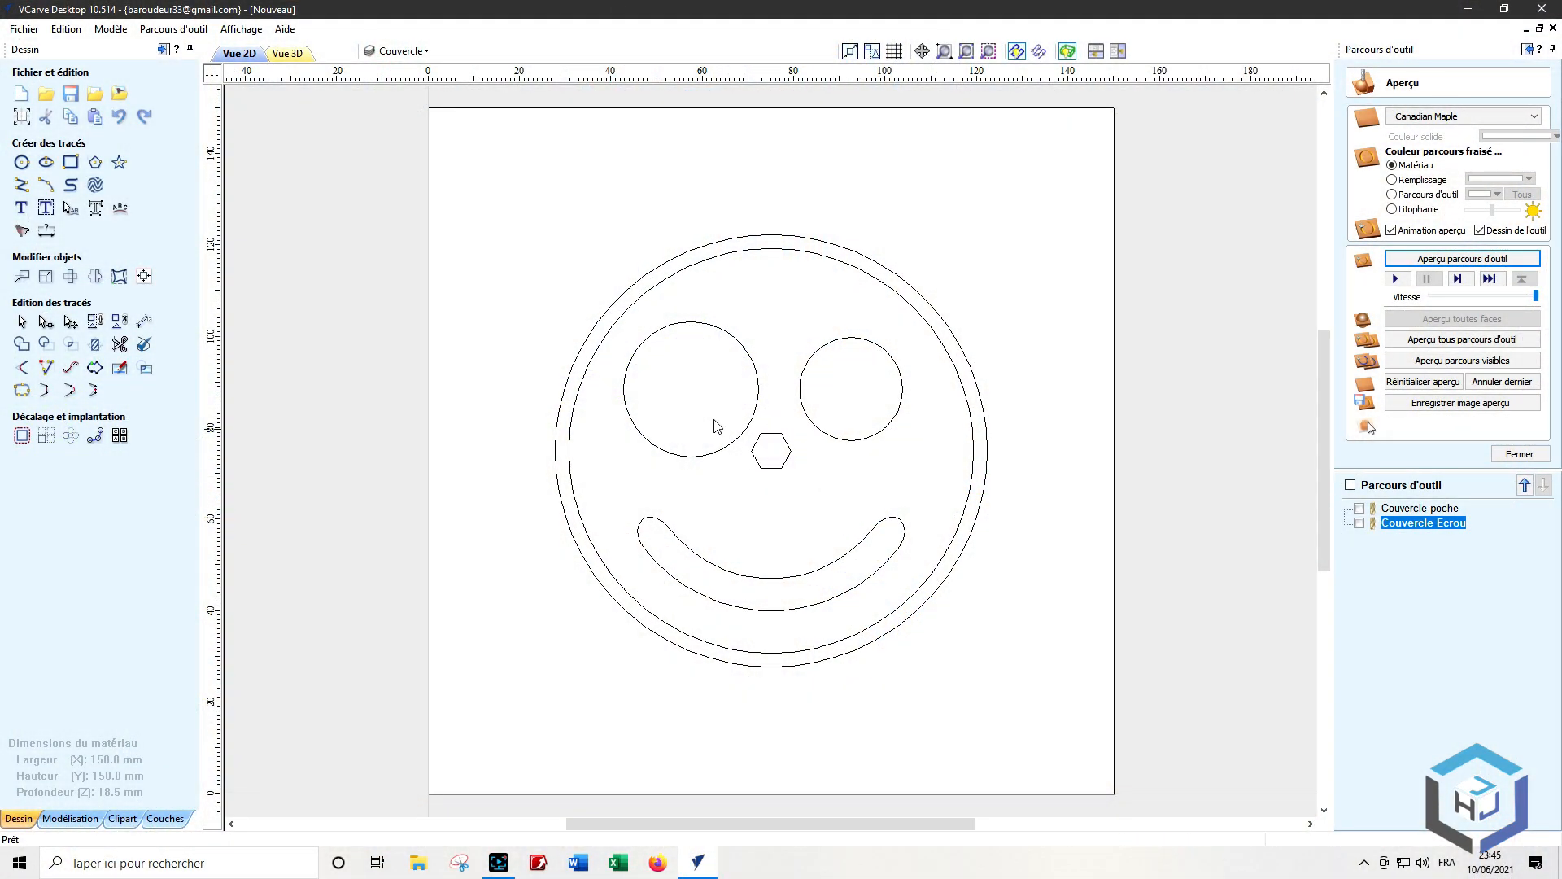
{"action": "left_click_drag", "start_coordinate": [574, 294], "coordinate": [931, 638]}
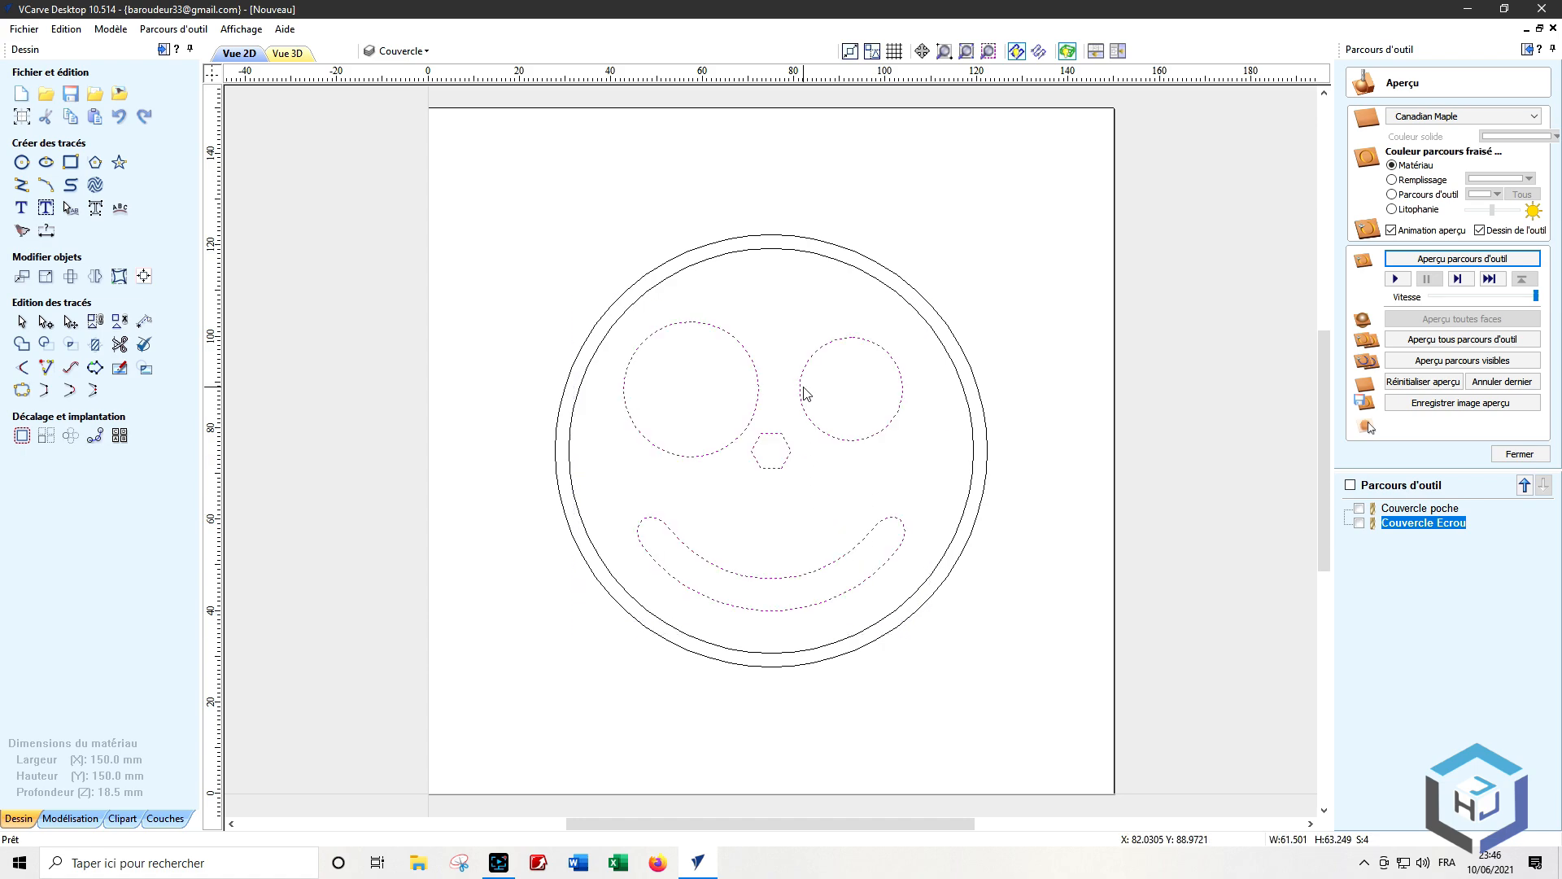
{"action": "left_click", "coordinate": [789, 453], "text": "shift"}
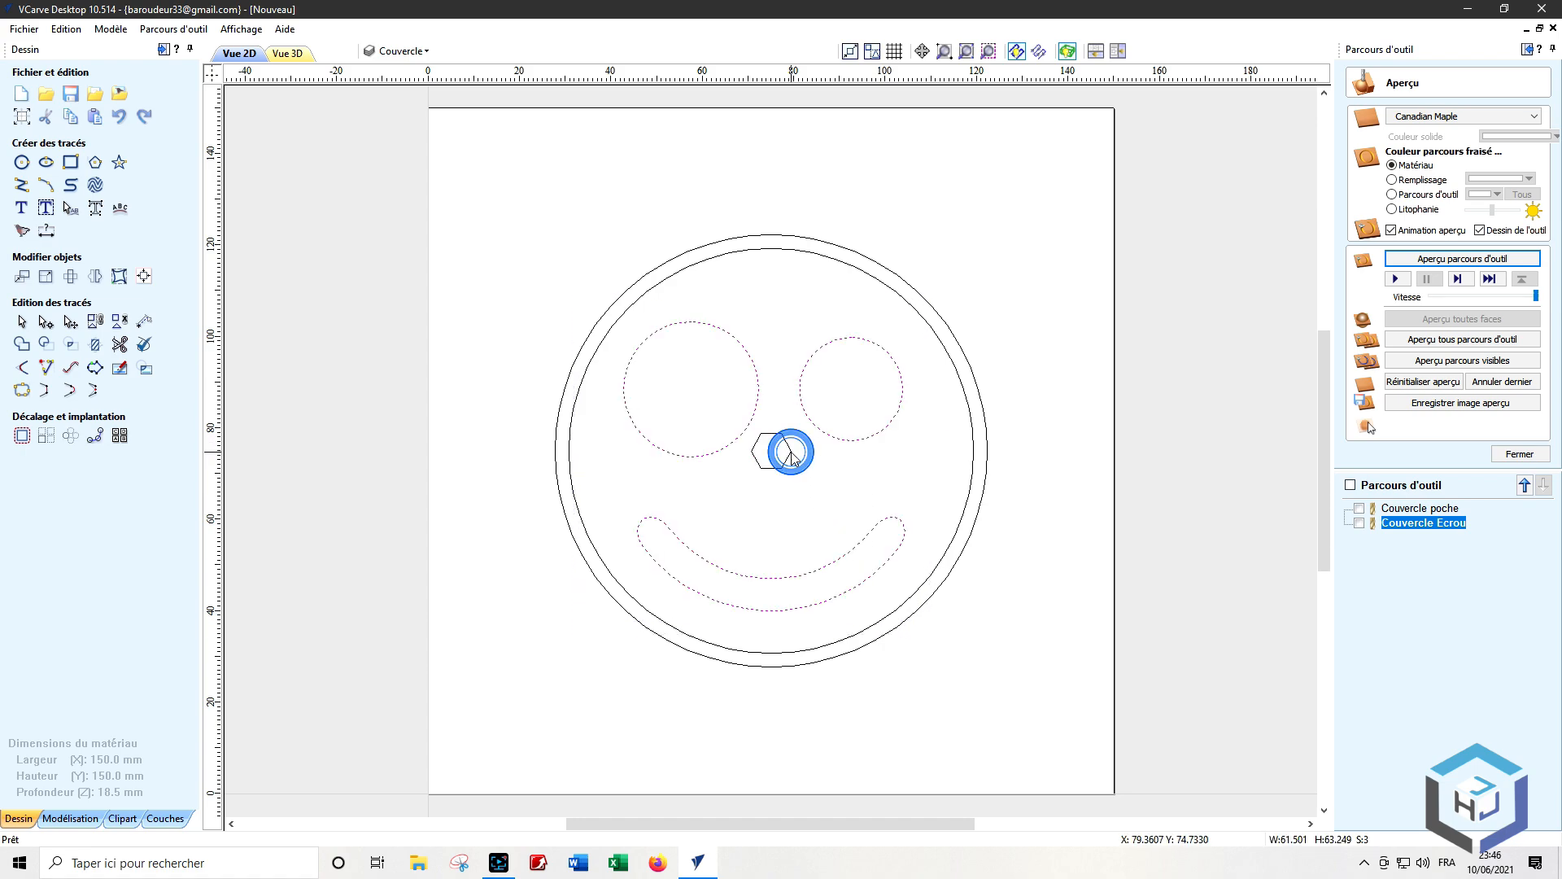
{"action": "left_click", "coordinate": [1515, 454]}
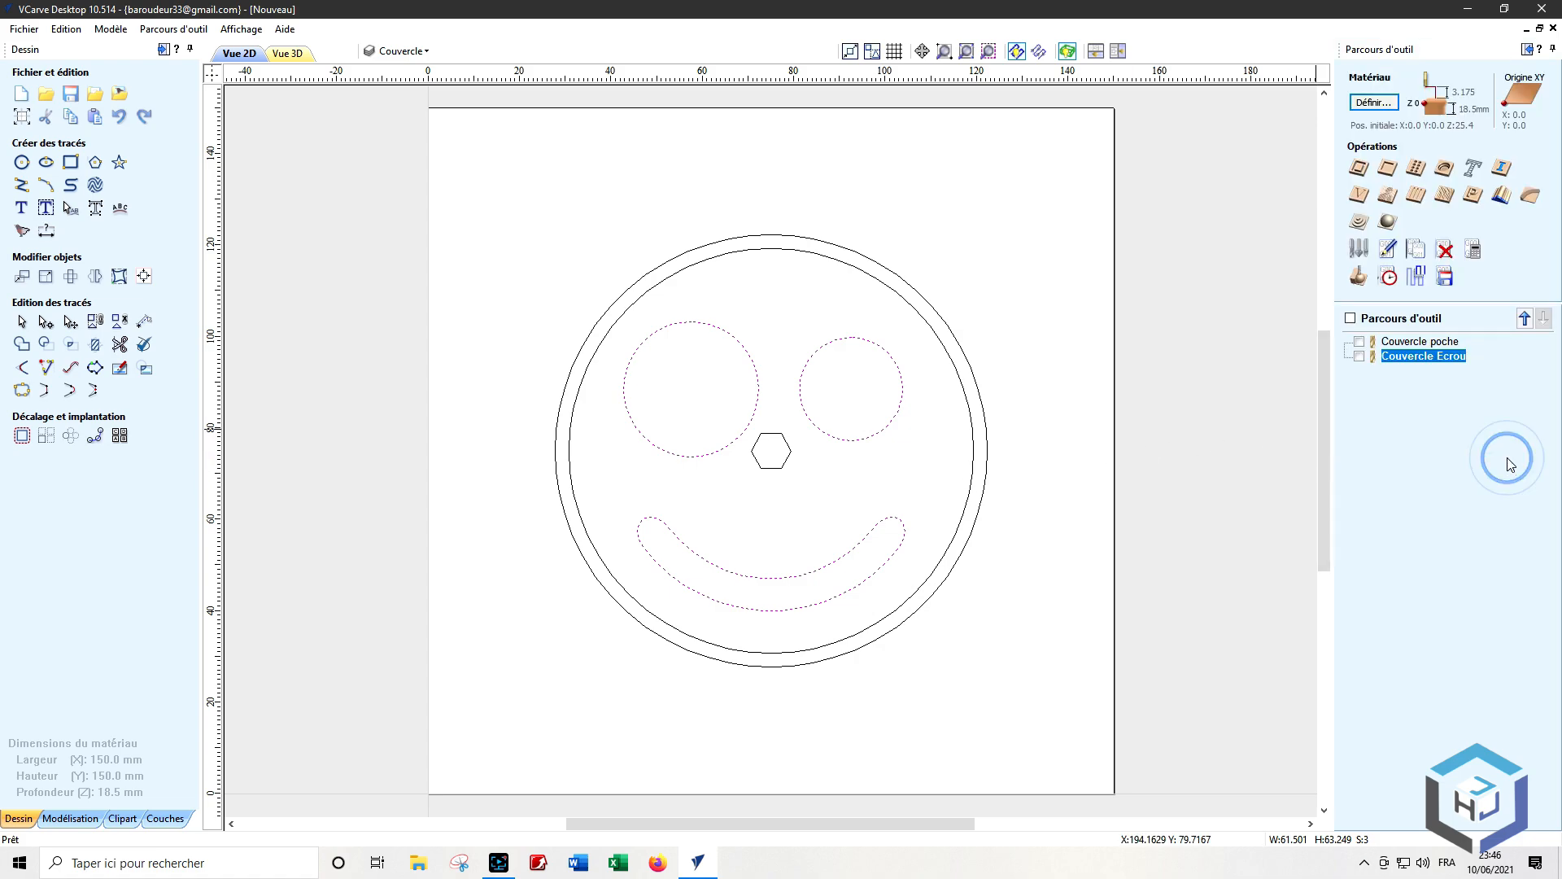
{"action": "left_click", "coordinate": [1370, 172]}
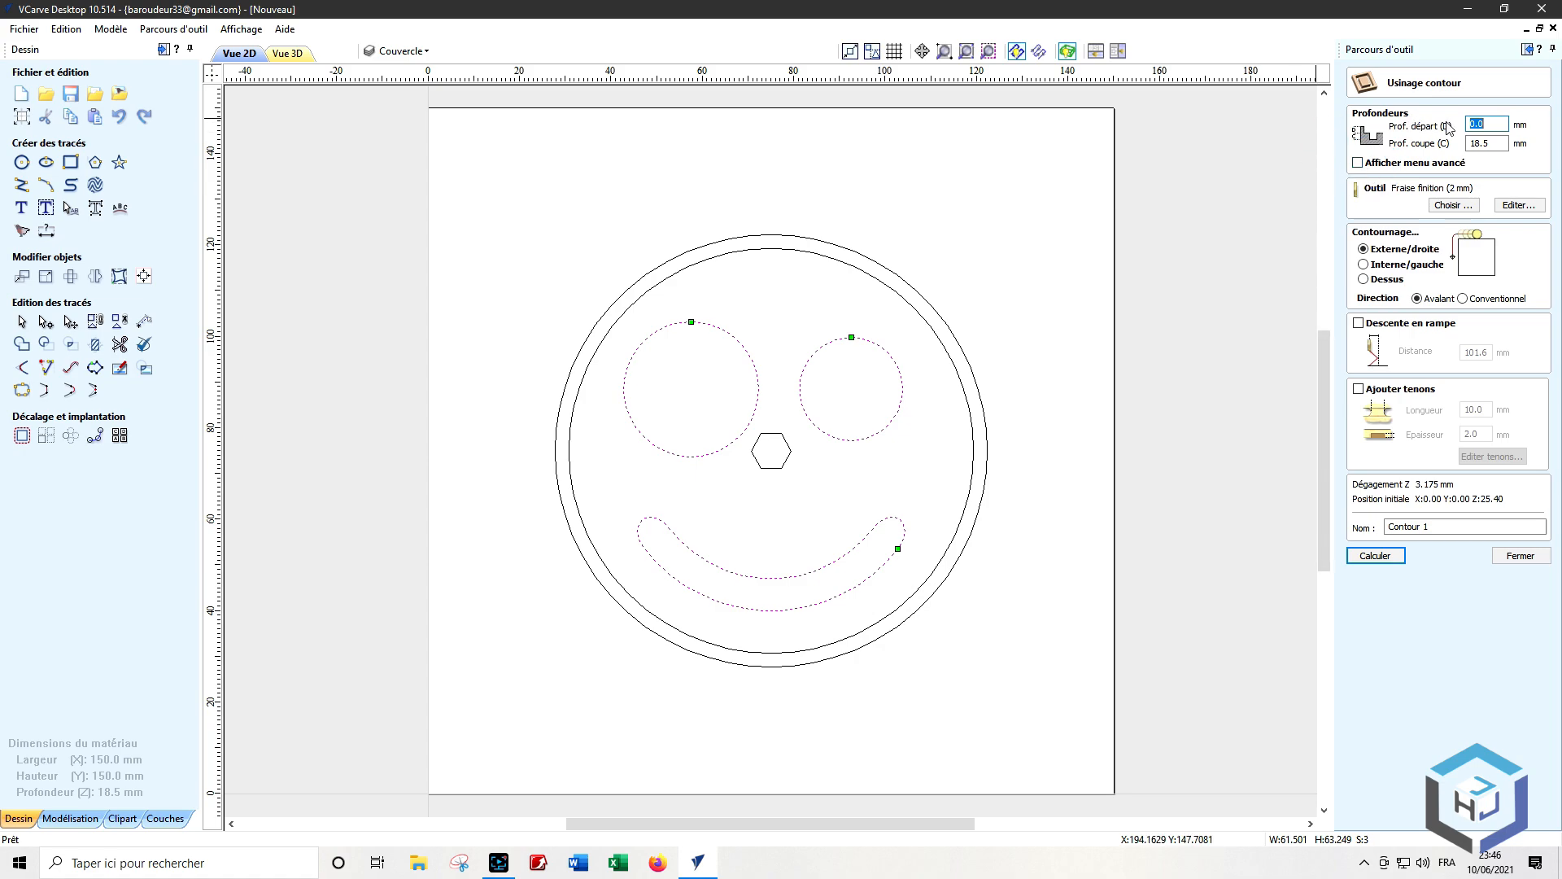
{"action": "type", "text": "12.5"}
{"action": "key", "text": "Tab"}
{"action": "type", "text": "6"}
{"action": "left_click", "coordinate": [1364, 267]}
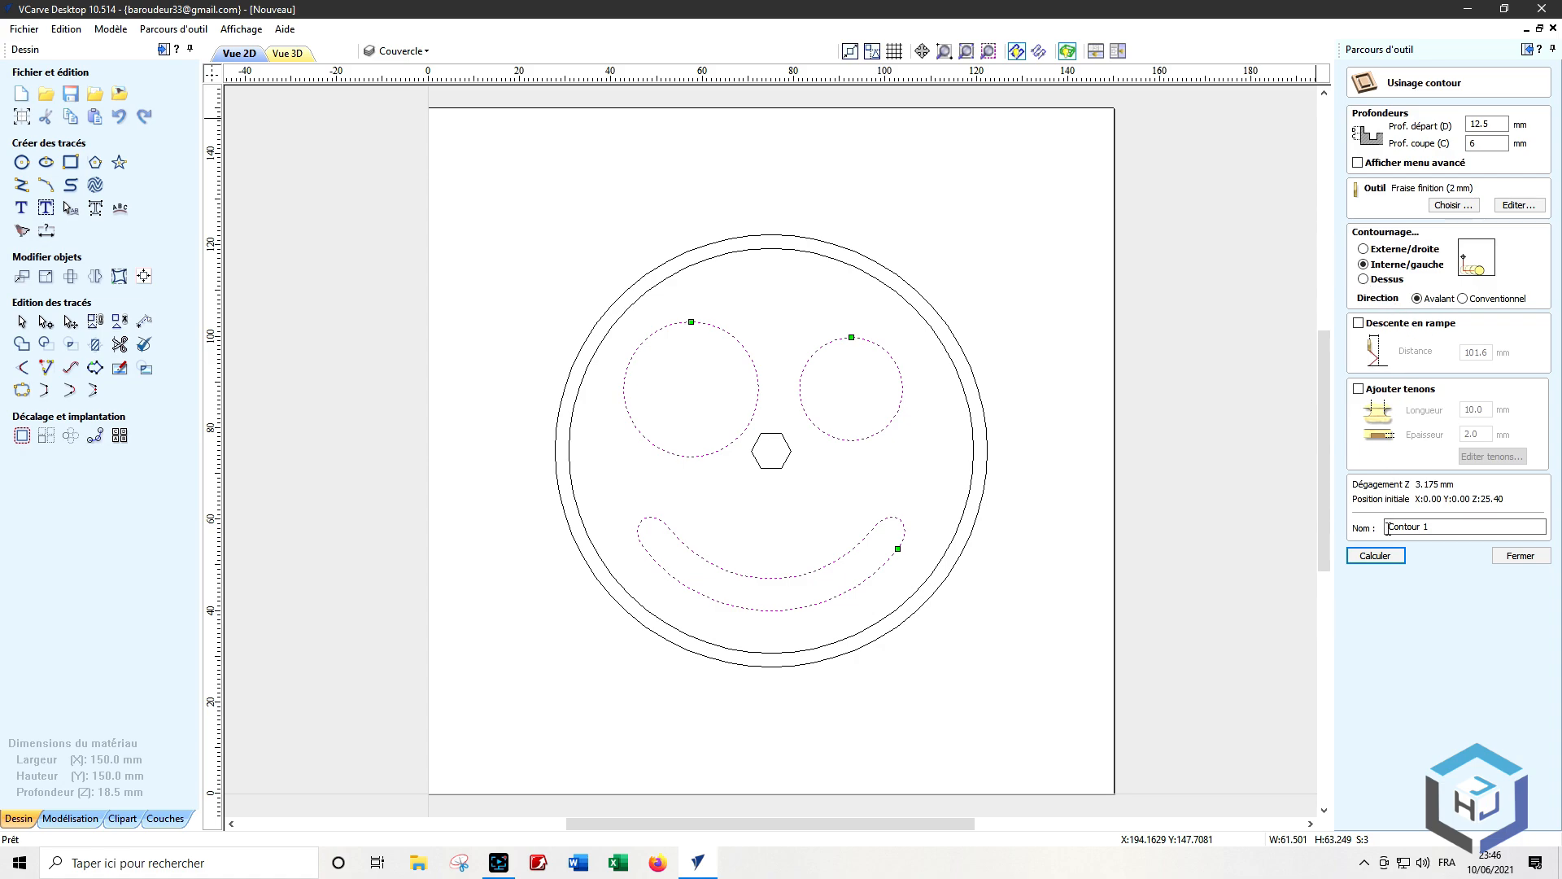
{"action": "left_click_drag", "start_coordinate": [1432, 523], "coordinate": [1376, 518]}
{"action": "type", "text": "C"}
{"action": "left_click", "coordinate": [1375, 555]}
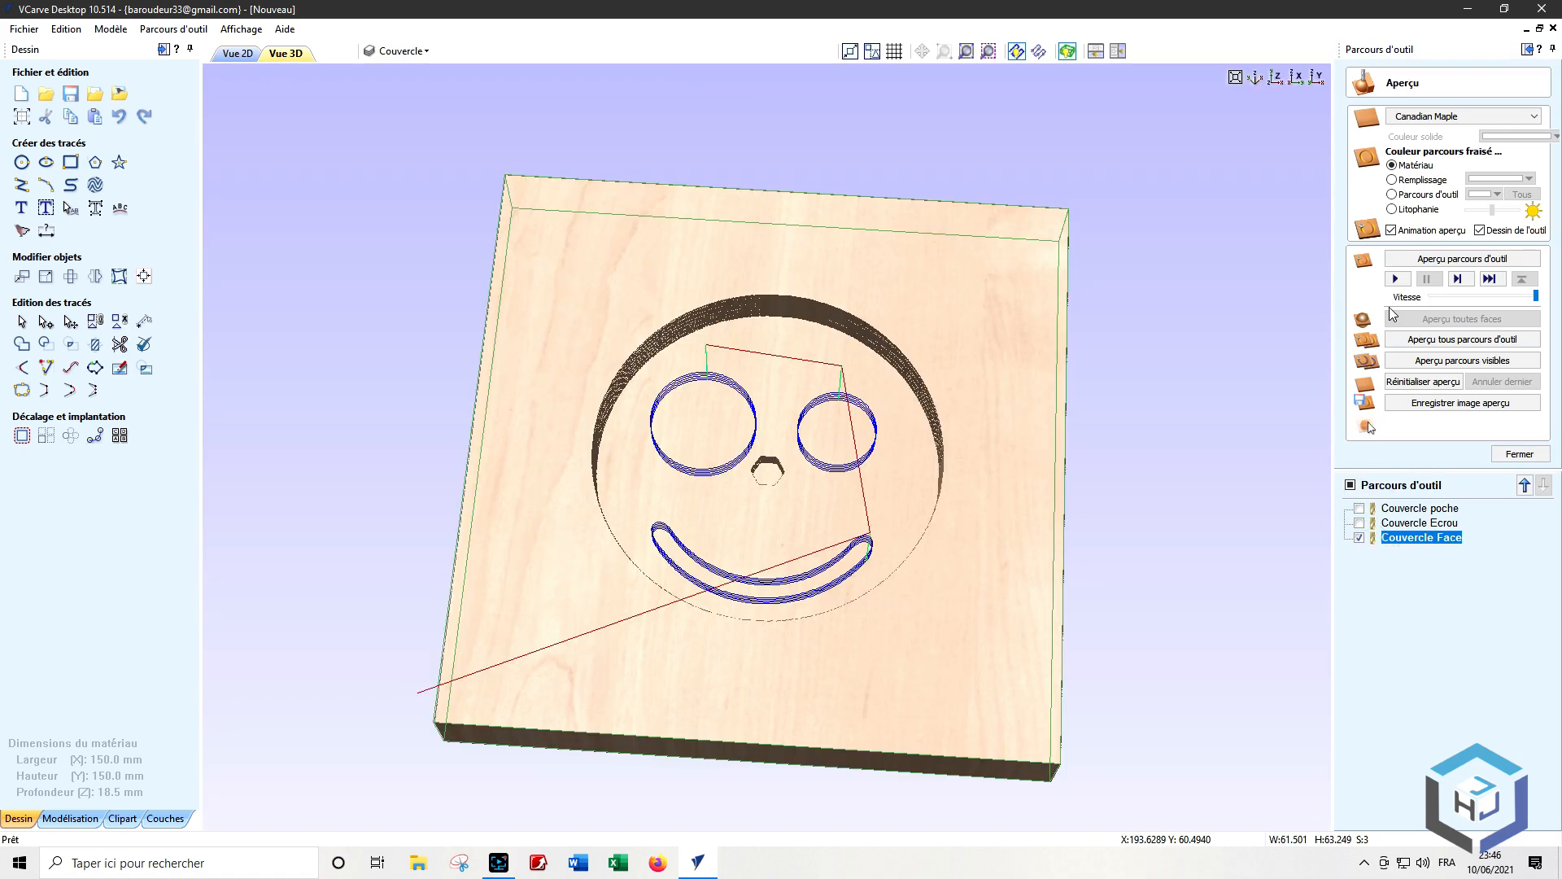
Step: Preview the Couvercle Face machining in 3D and inspect it at an angle and from straight above
{"action": "left_click", "coordinate": [1412, 258]}
{"action": "left_click_drag", "start_coordinate": [988, 416], "coordinate": [695, 336]}
{"action": "left_click", "coordinate": [1275, 79]}
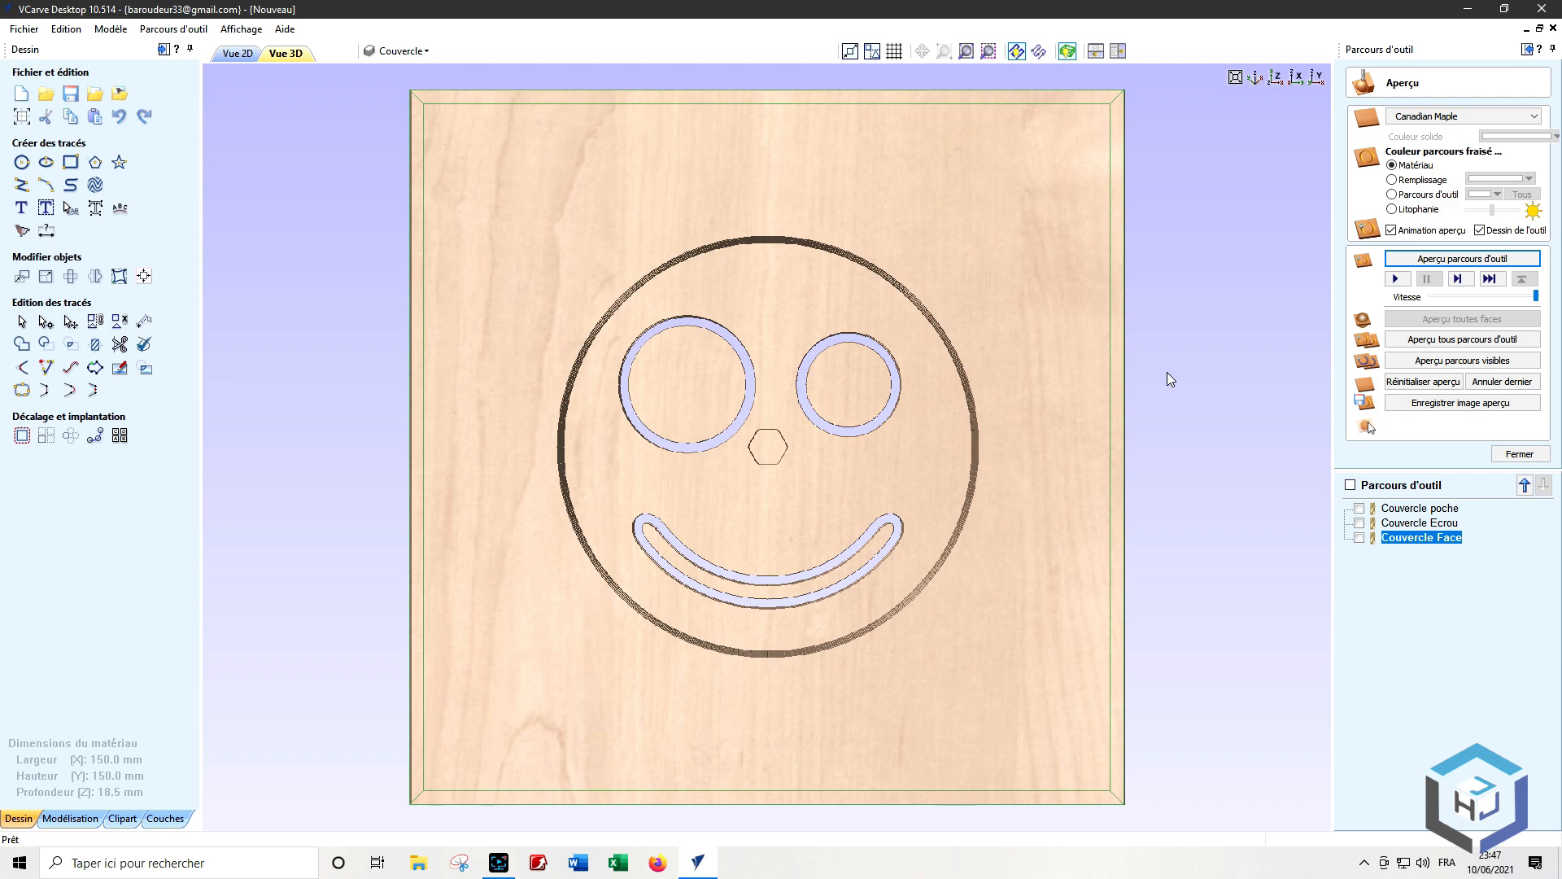
Step: Set up an outside profile toolpath on the Couvercle's outer circle in the 2D drawing, cutting through the full 18.5 mm material thickness
{"action": "left_click", "coordinate": [236, 53]}
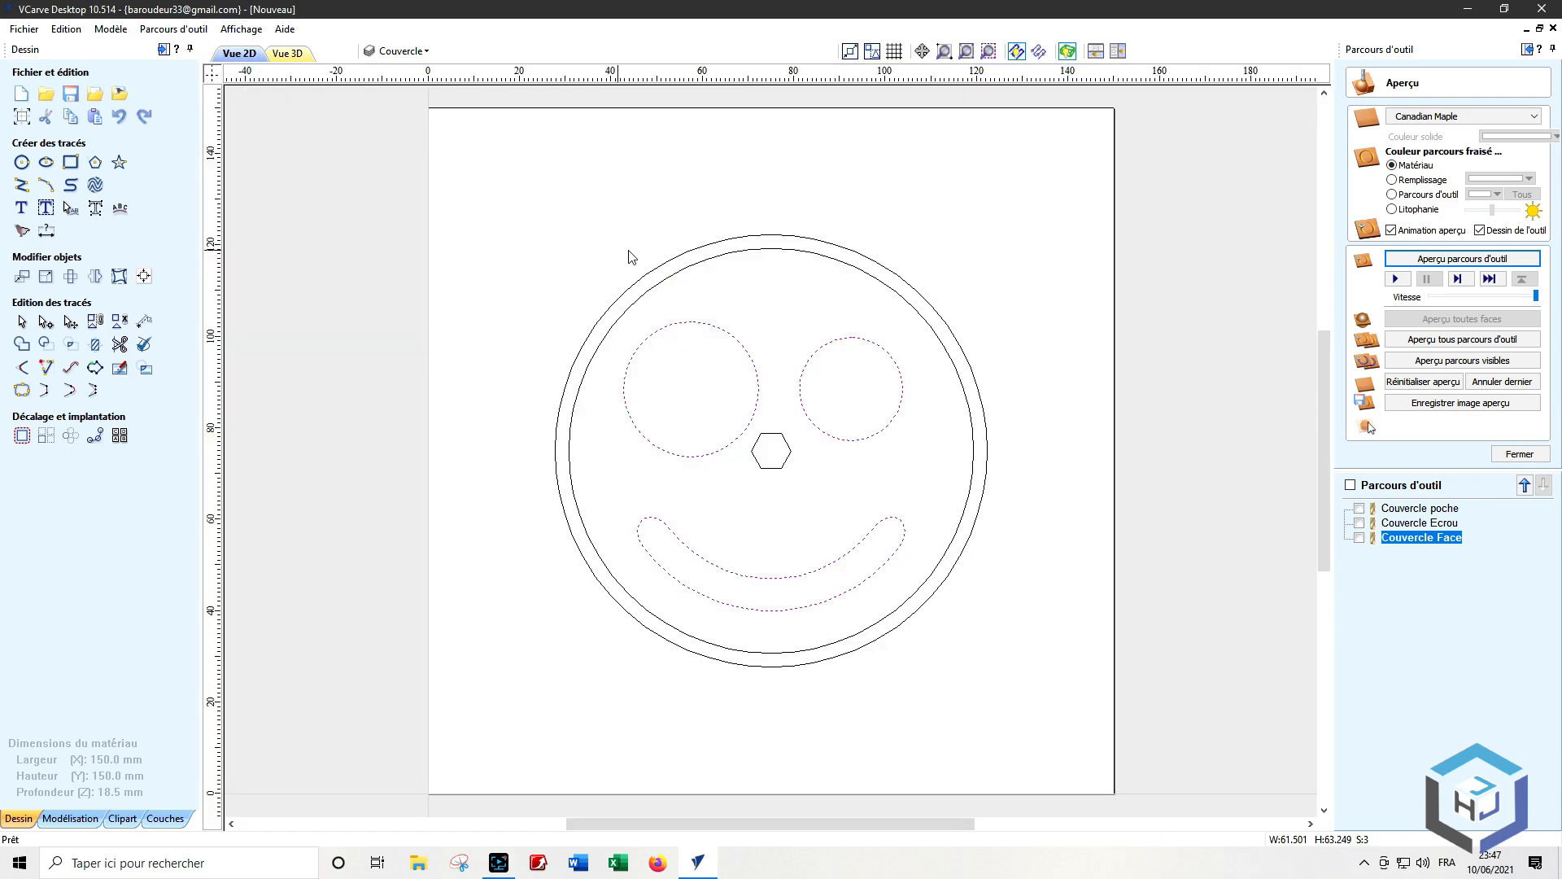
{"action": "left_click", "coordinate": [679, 255]}
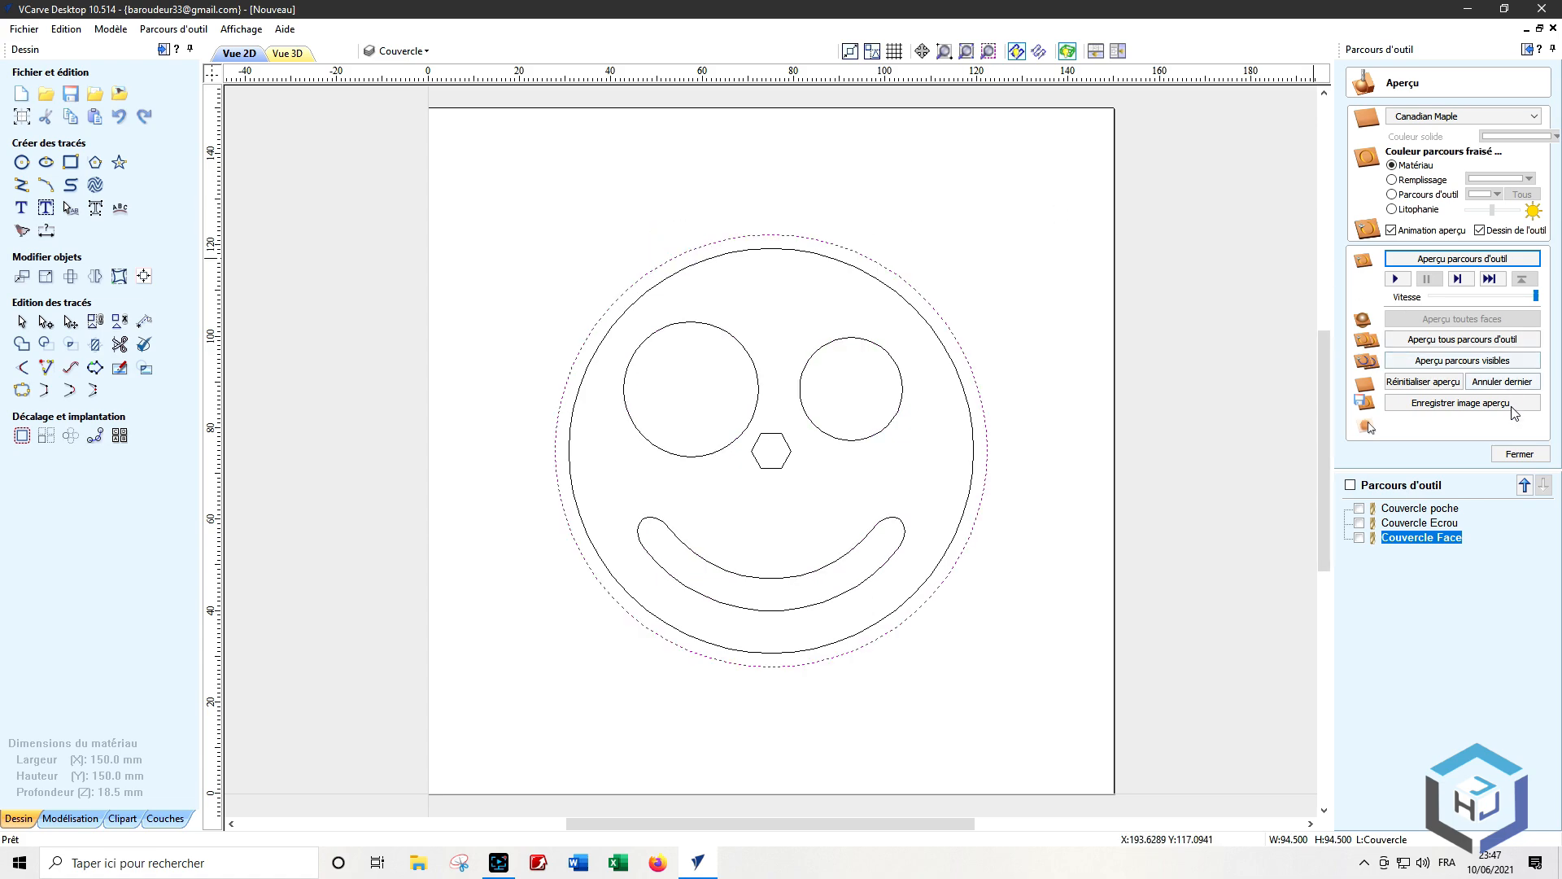
{"action": "left_click", "coordinate": [1518, 453]}
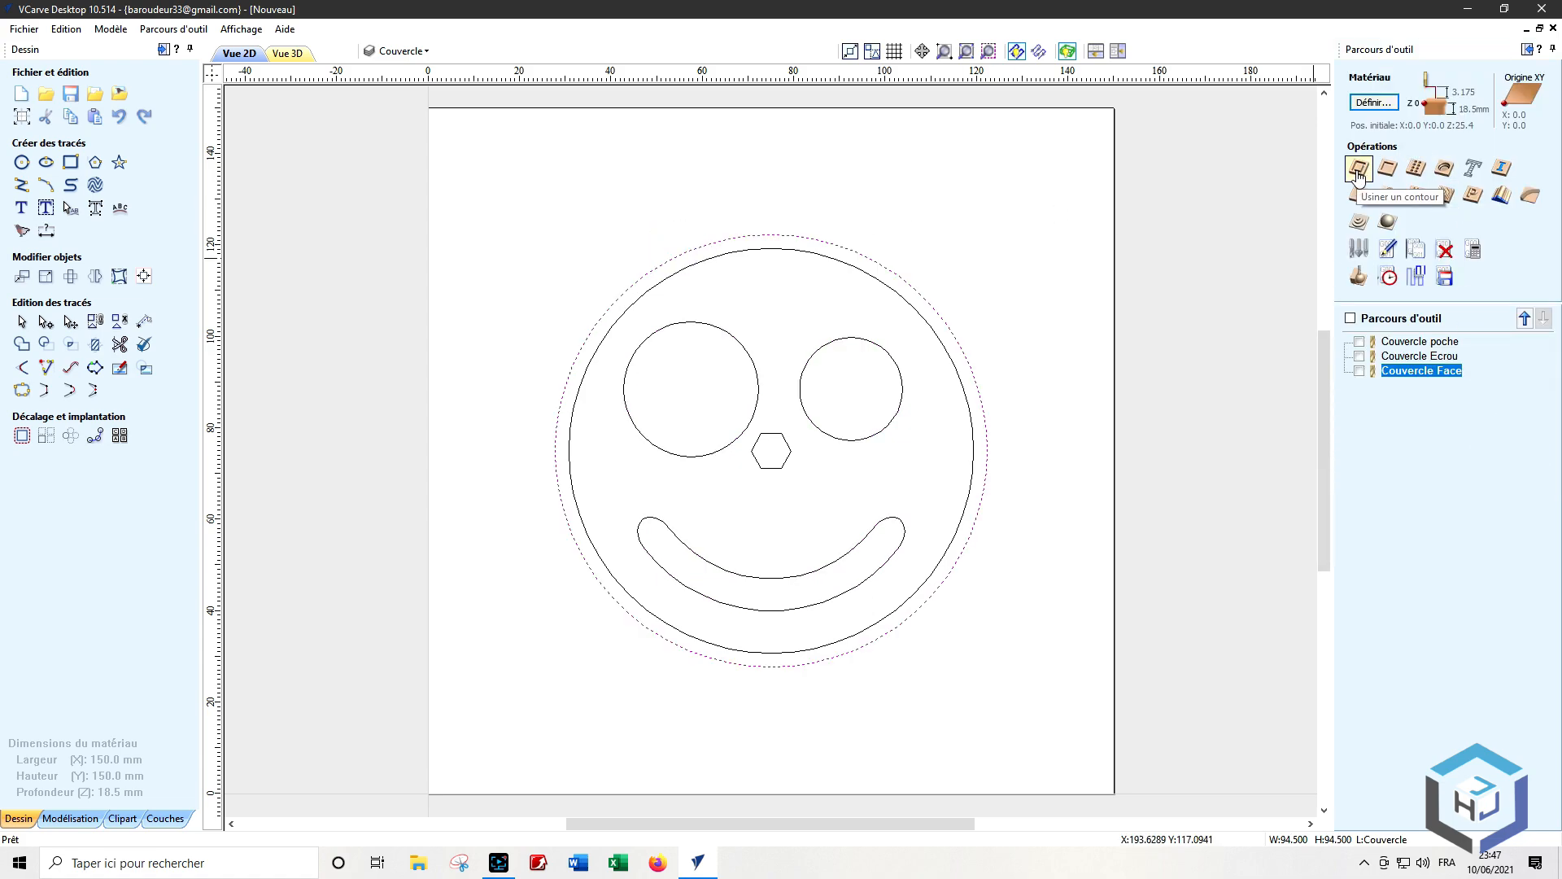
{"action": "left_click", "coordinate": [1445, 193]}
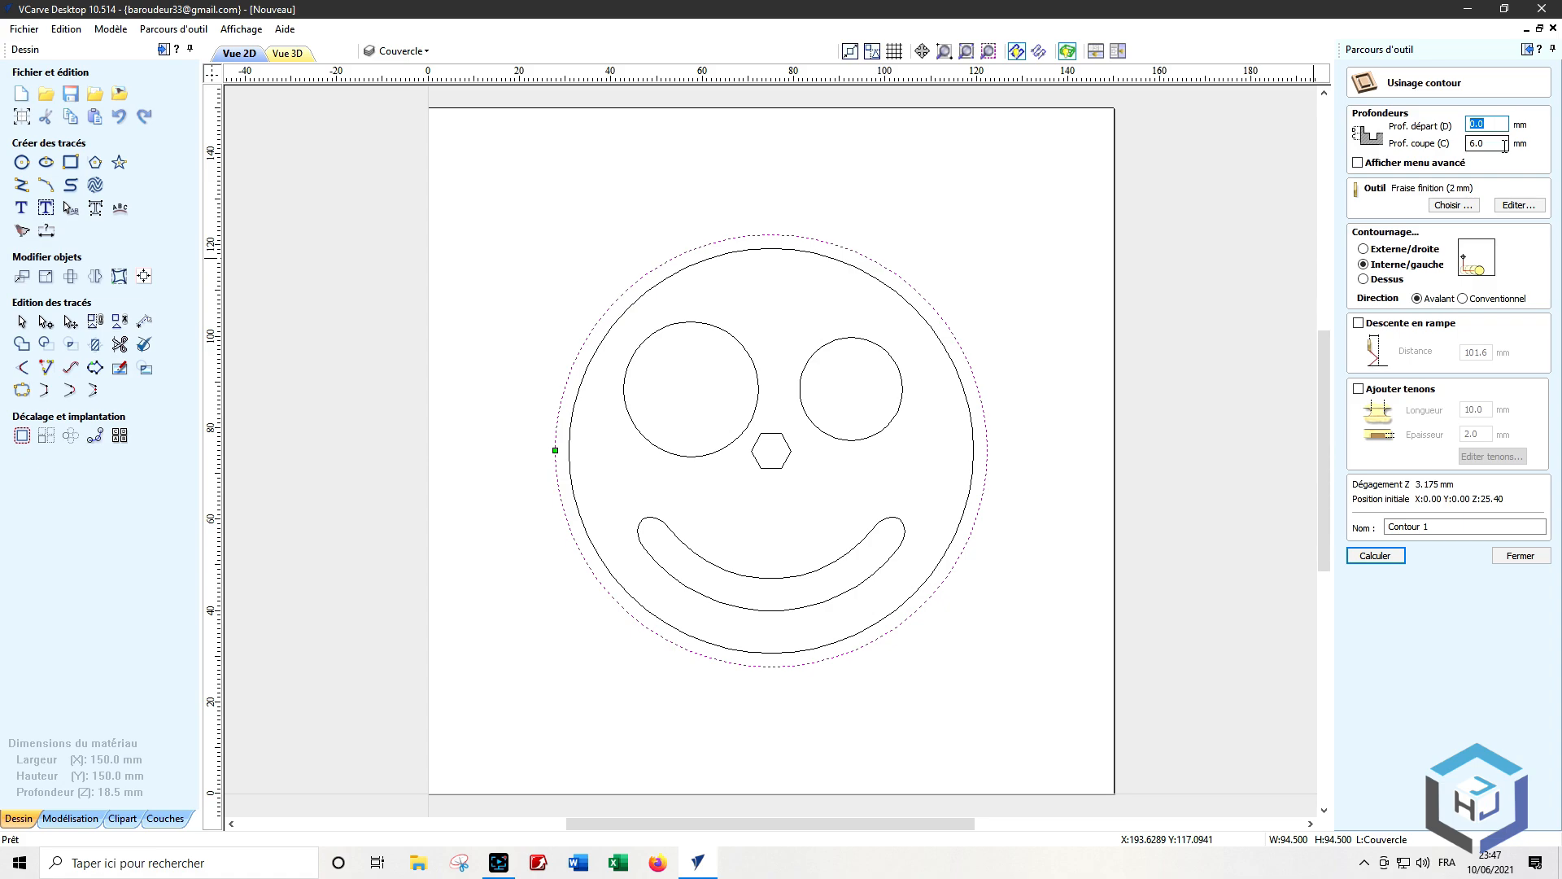
{"action": "key", "text": "Tab"}
{"action": "type", "text": "z"}
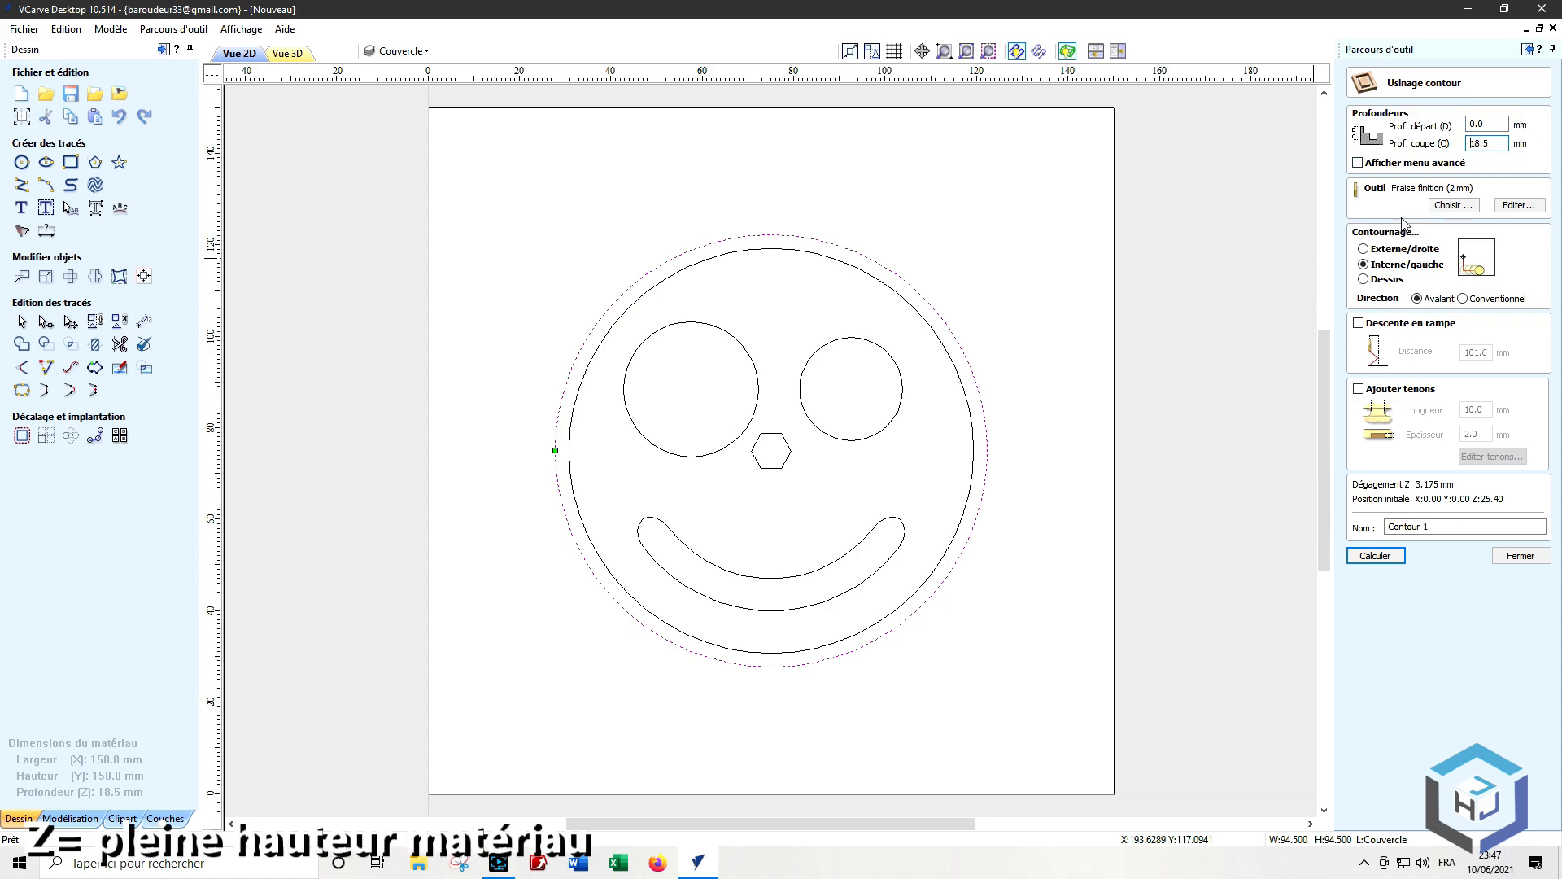
{"action": "left_click", "coordinate": [1361, 251]}
Step: Add two automatically placed tabs to the outer circle's profile and calculate the toolpath
{"action": "left_click", "coordinate": [1358, 389]}
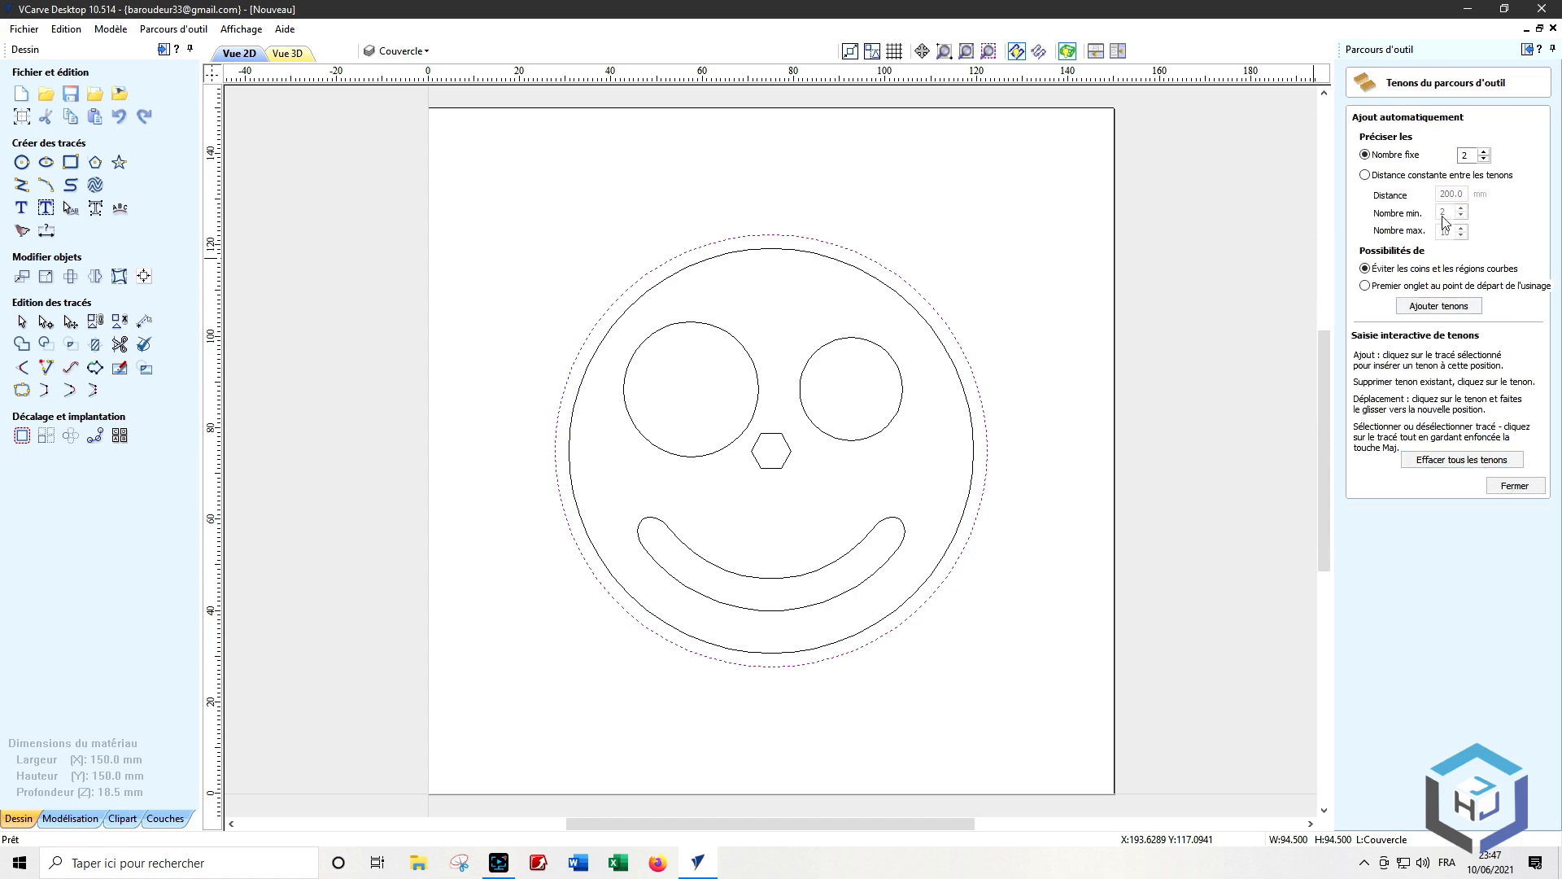
{"action": "left_click", "coordinate": [1438, 306]}
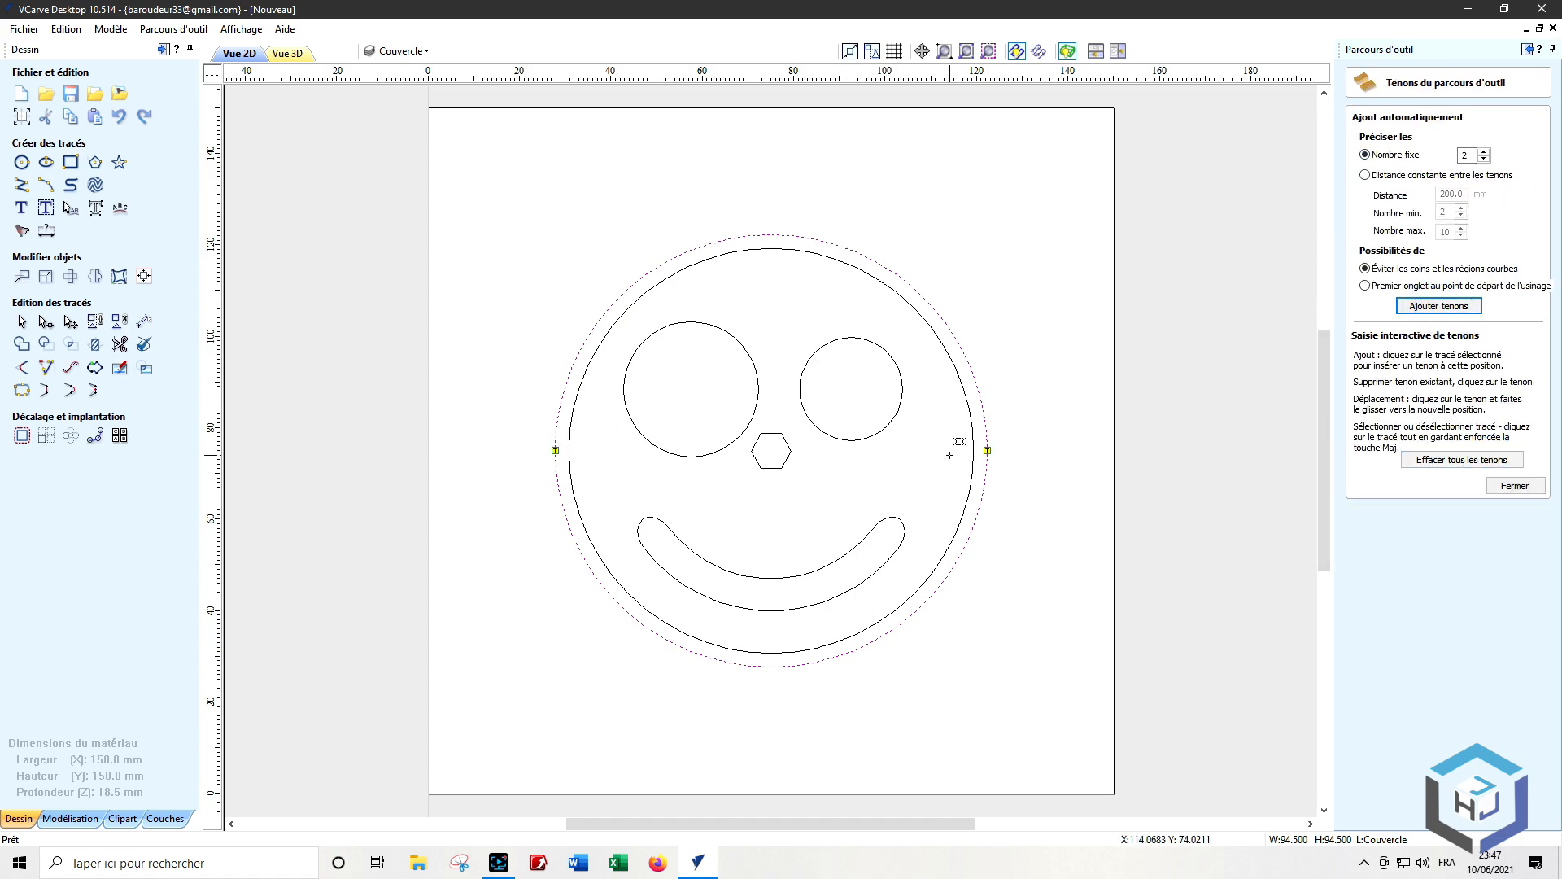
{"action": "left_click", "coordinate": [1515, 486]}
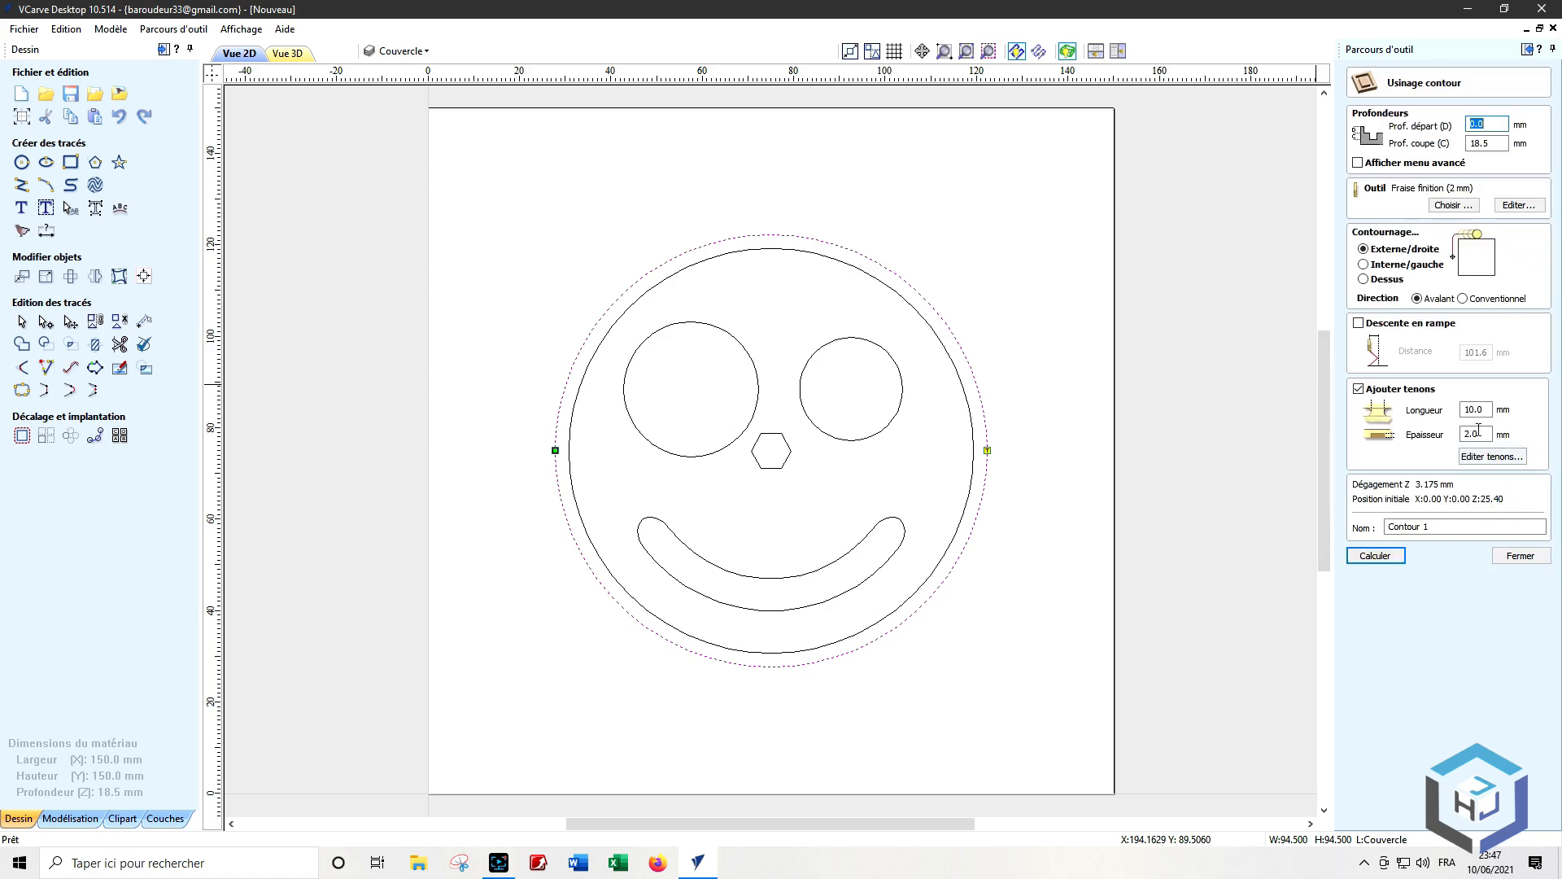
{"action": "left_click", "coordinate": [1376, 555]}
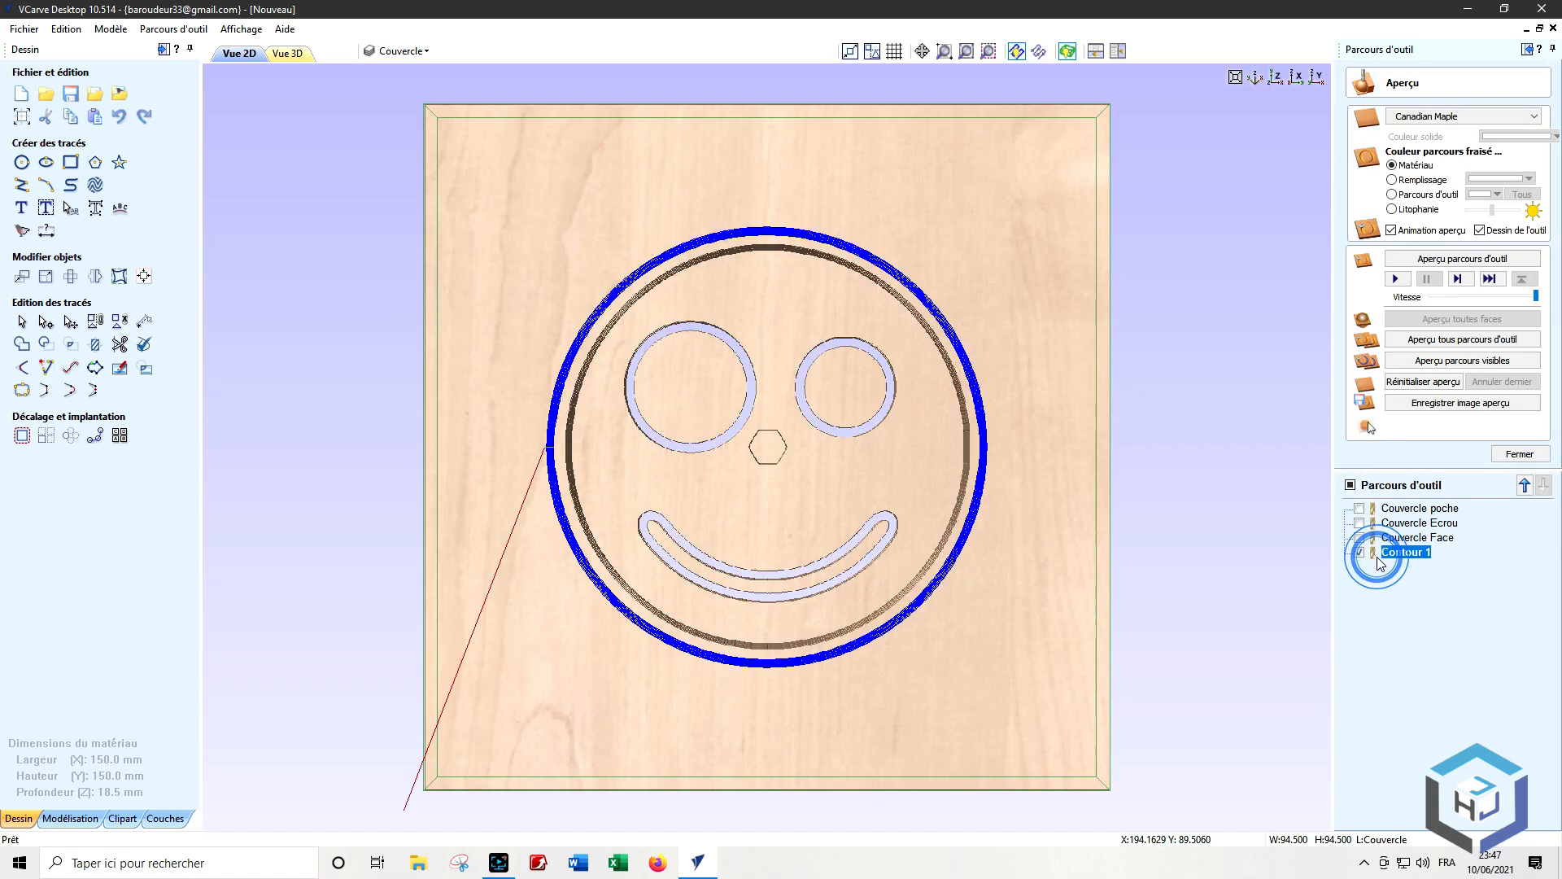
Step: Preview the Contour 1 machining in 3D and inspect it at an angle and from straight above
{"action": "left_click", "coordinate": [1442, 257]}
{"action": "left_click_drag", "start_coordinate": [1151, 539], "coordinate": [539, 599]}
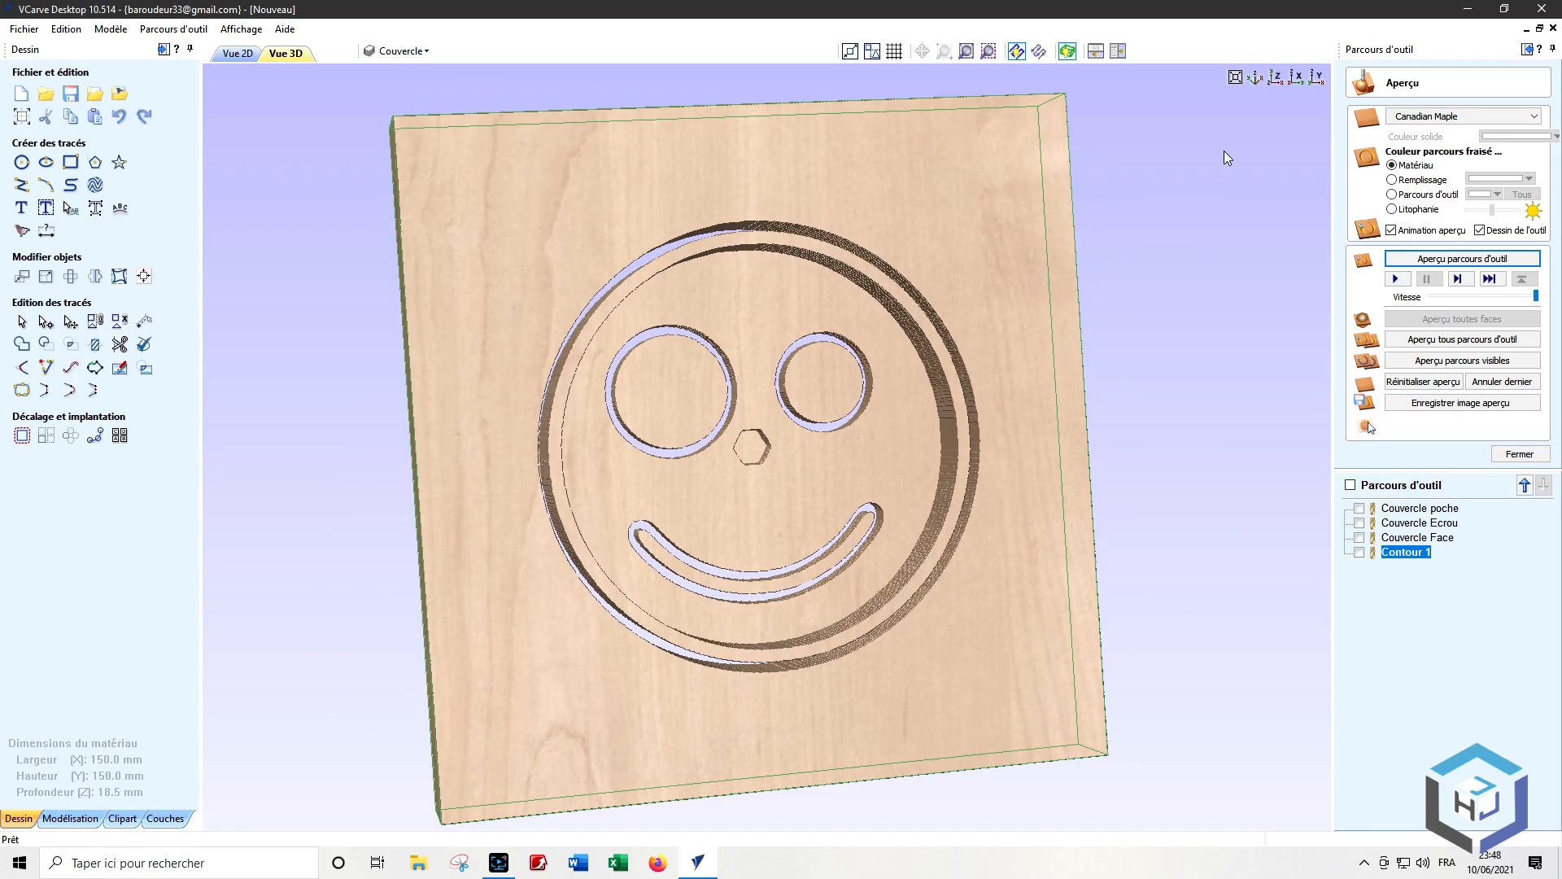
{"action": "left_click", "coordinate": [1275, 79]}
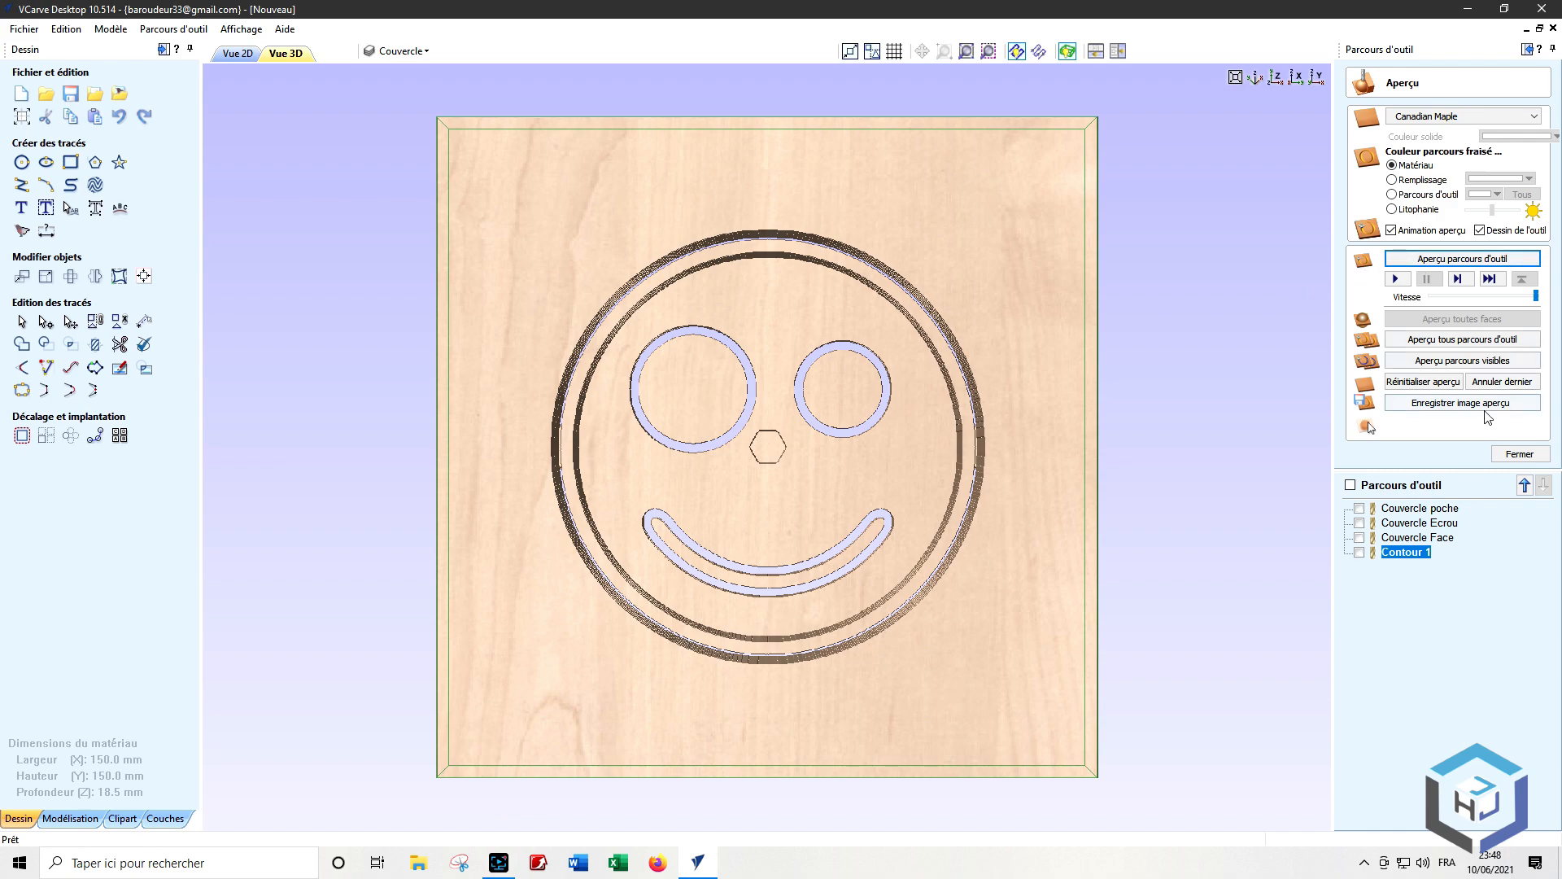
Step: Check the estimated machining time of all four Couvercle toolpaths
{"action": "left_click", "coordinate": [1519, 454]}
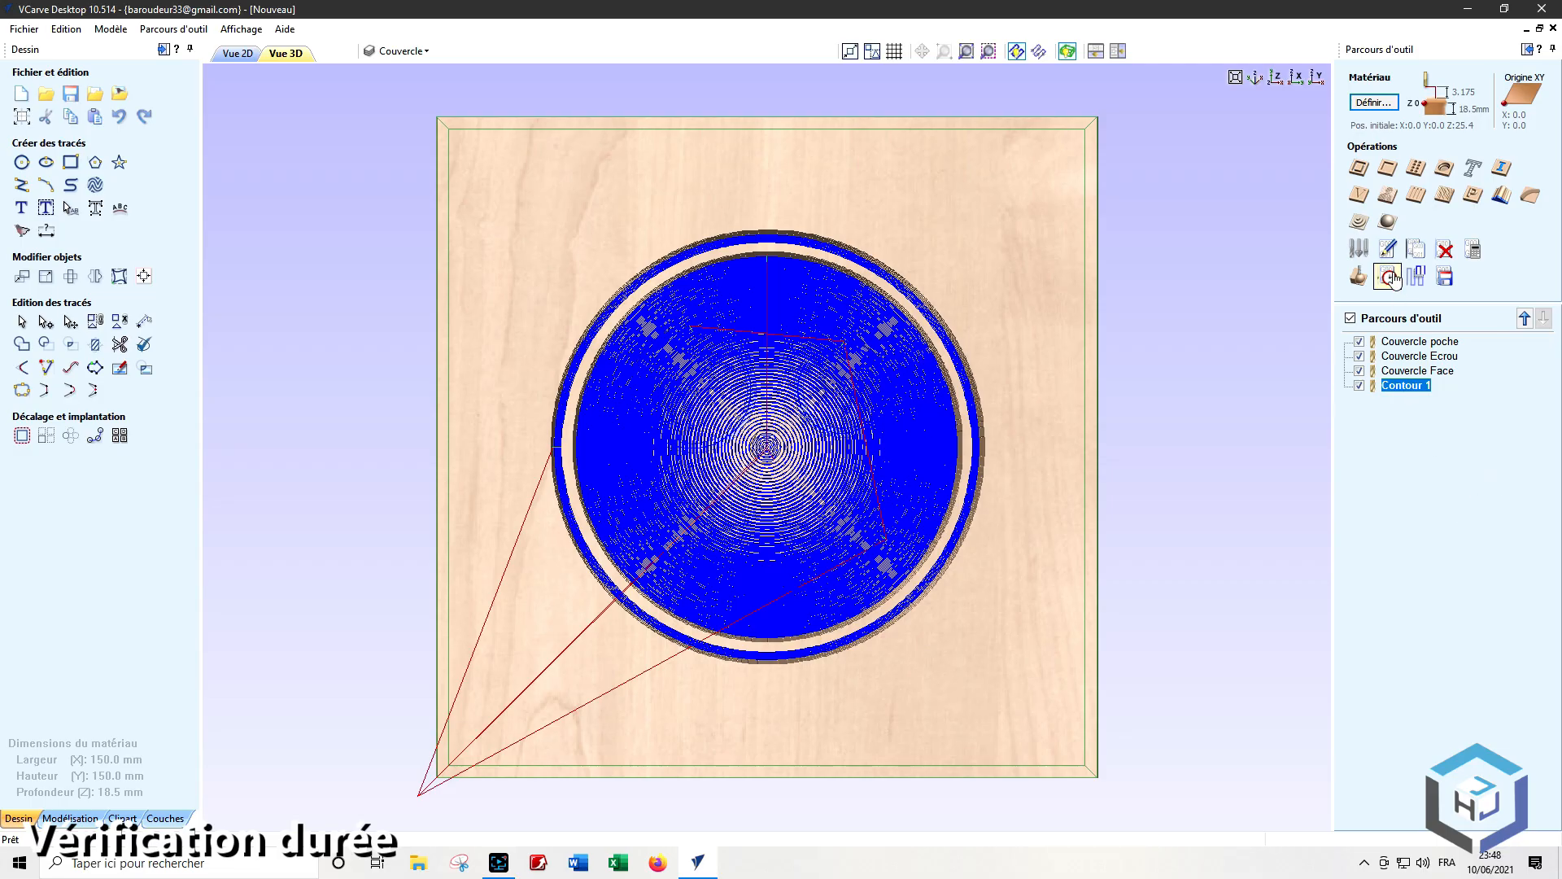
{"action": "left_click", "coordinate": [1388, 278]}
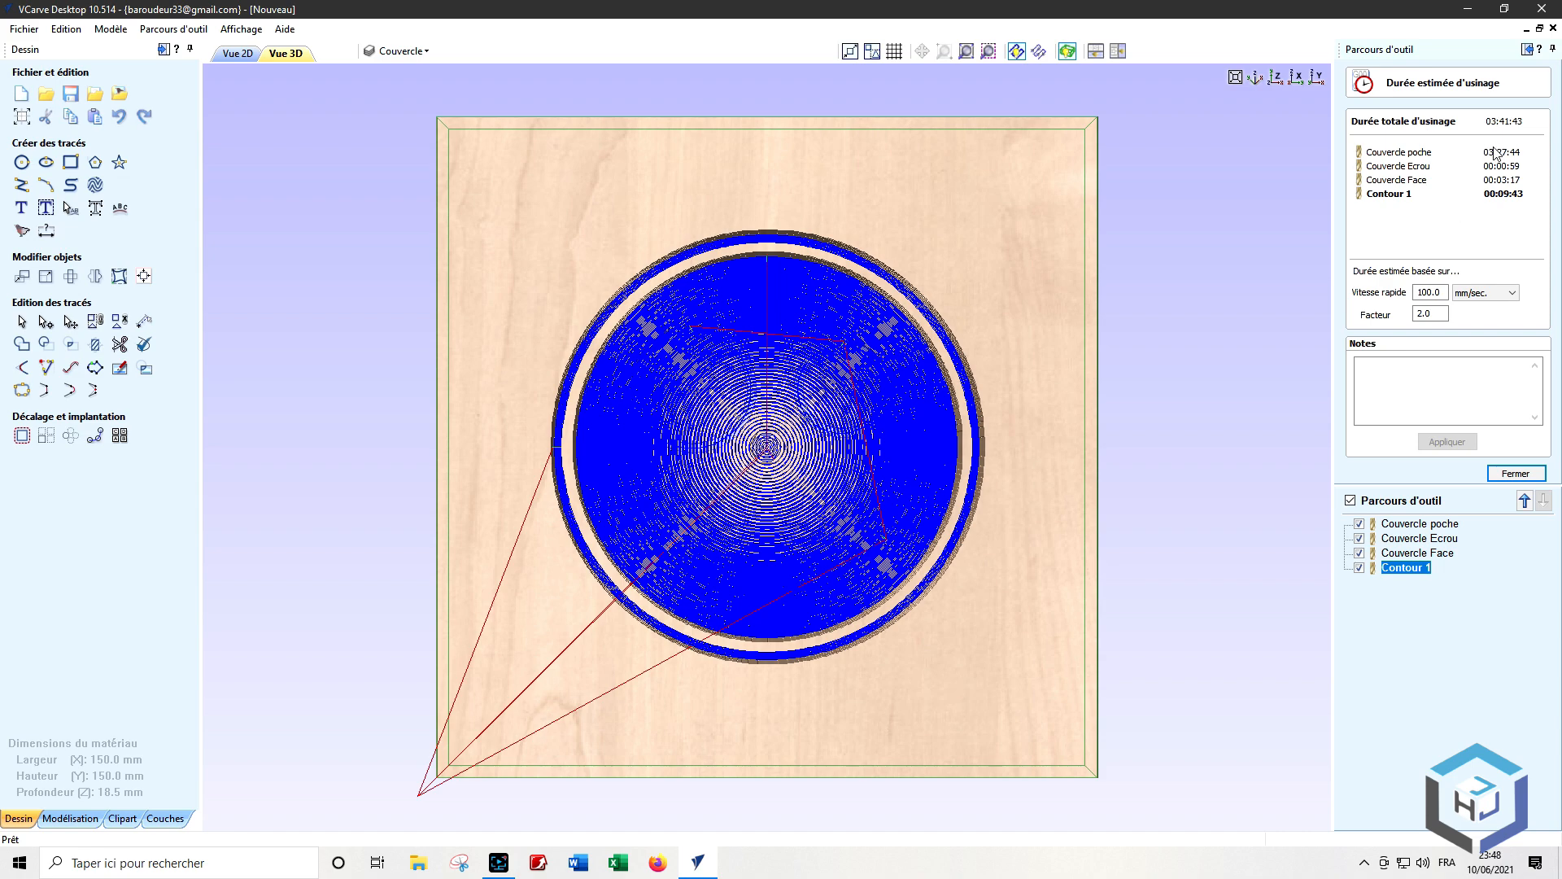
{"action": "left_click", "coordinate": [1515, 473]}
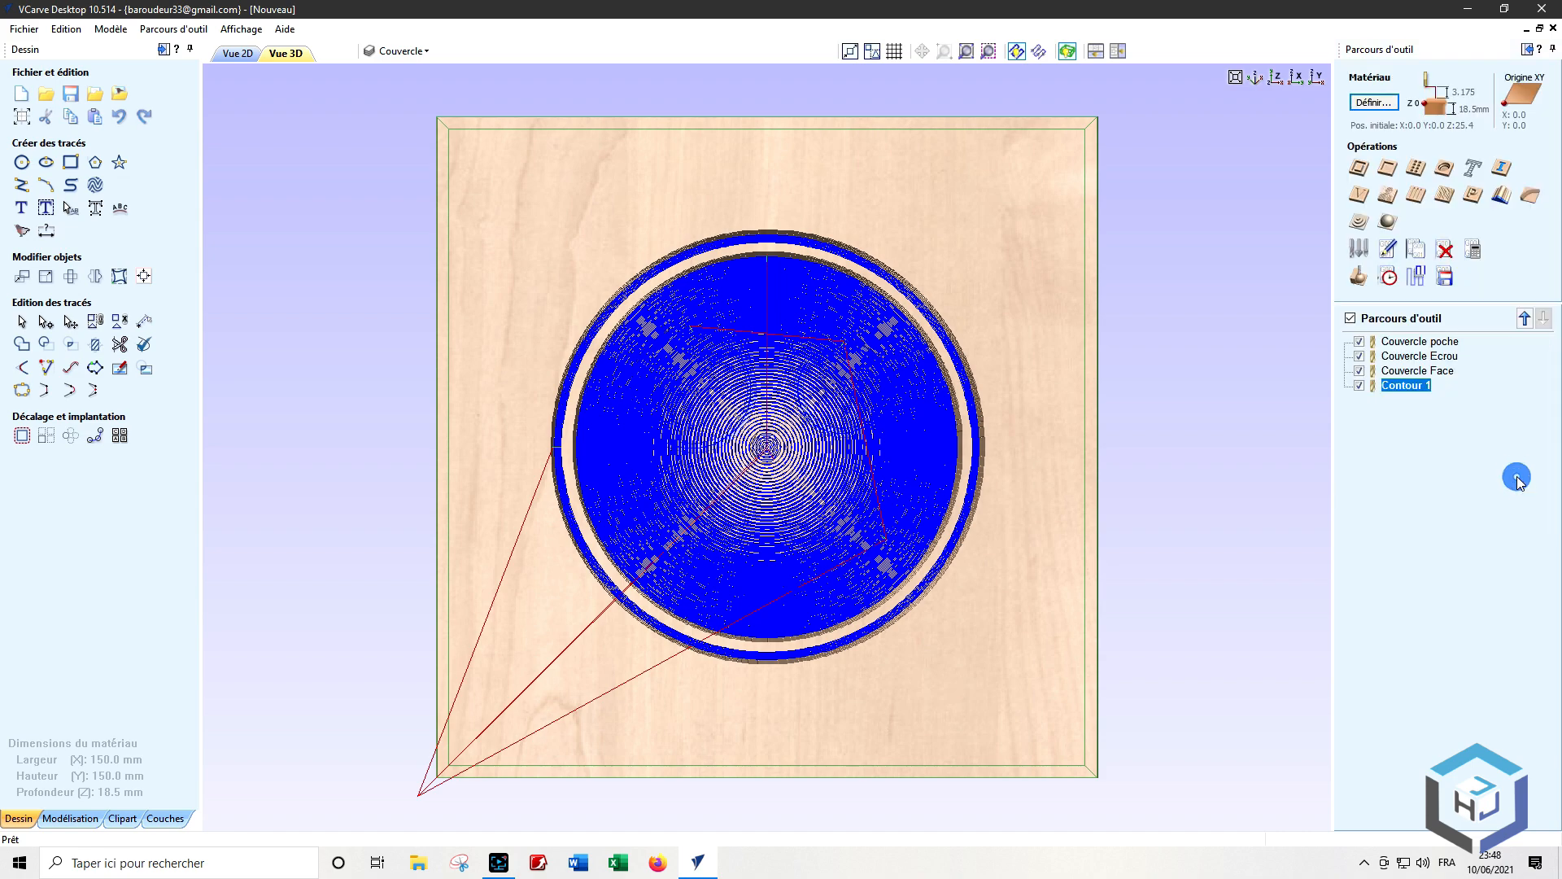
Step: Replace the 2 mm end mill with the 6 mm end mill in the Couvercle poche toolpath and recalculate it
{"action": "double_click", "coordinate": [1411, 342]}
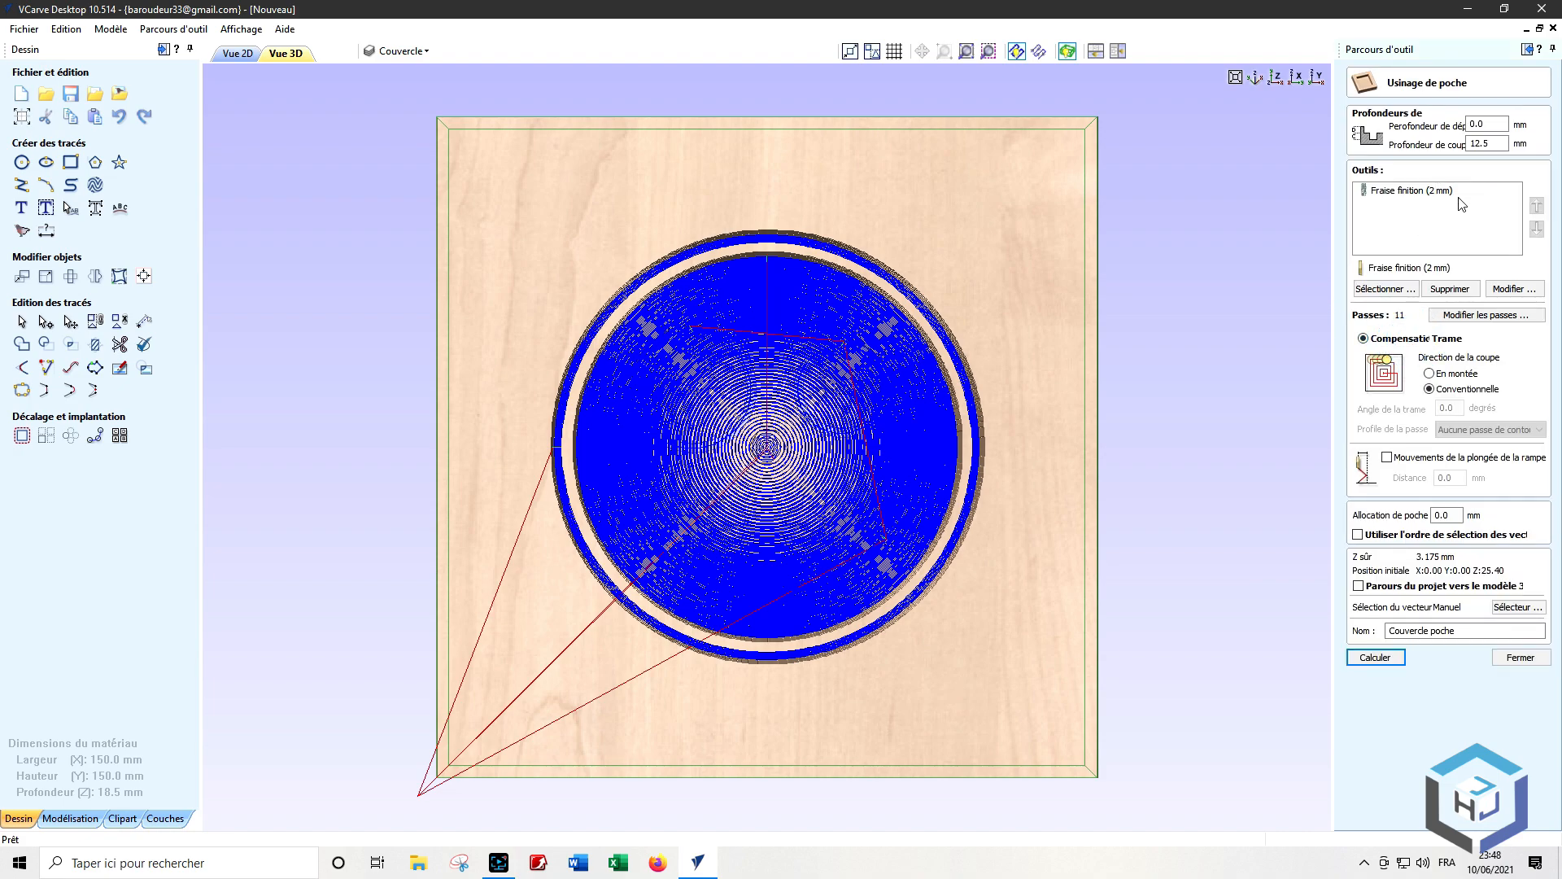
{"action": "left_click", "coordinate": [1381, 290]}
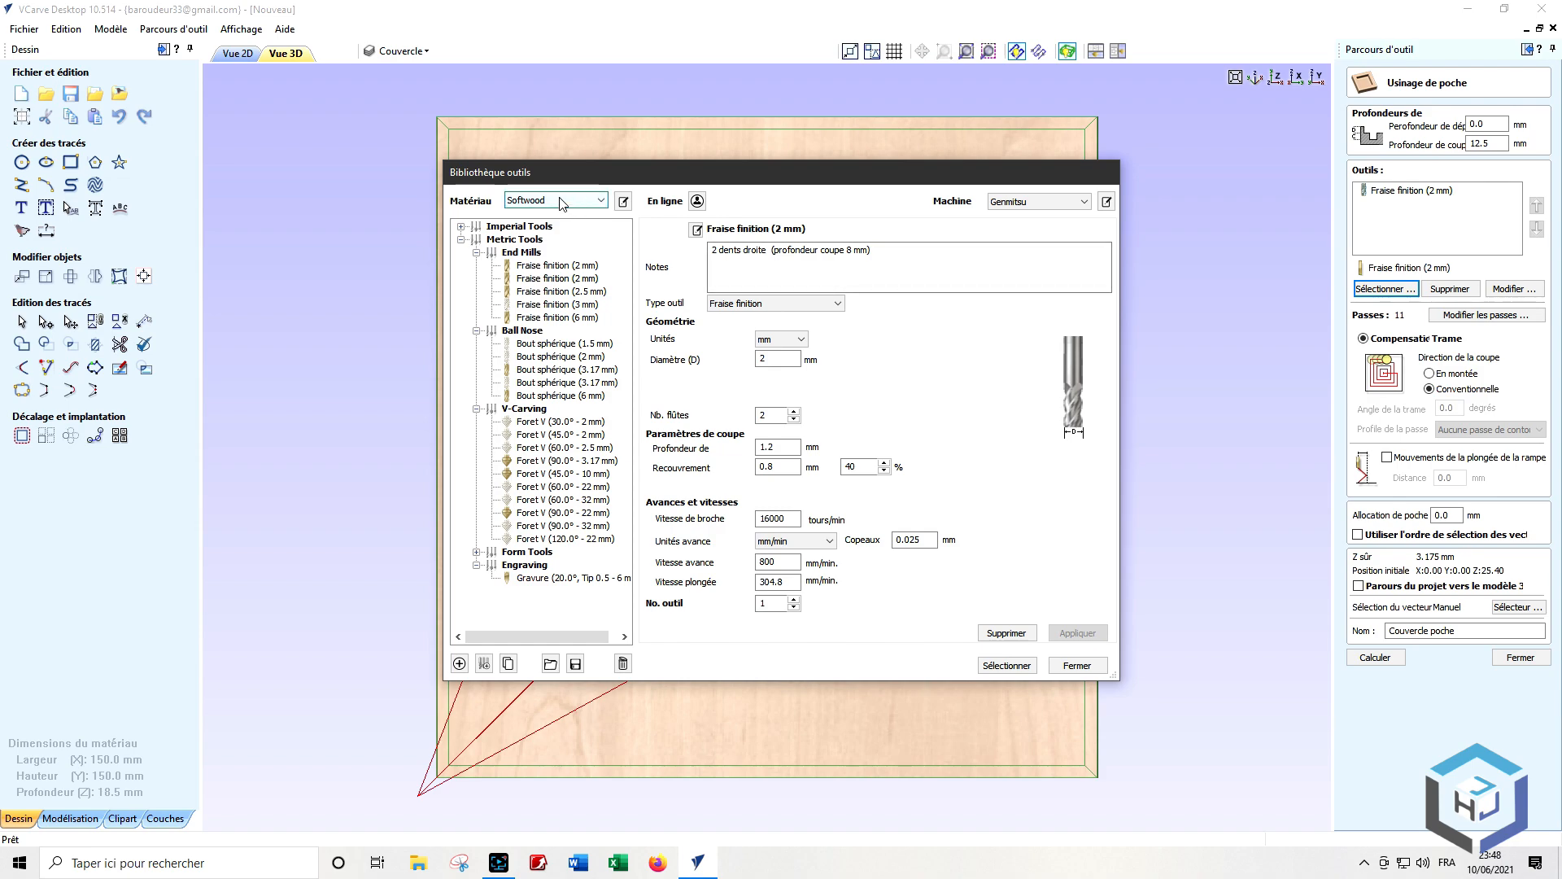
{"action": "left_click", "coordinate": [527, 318]}
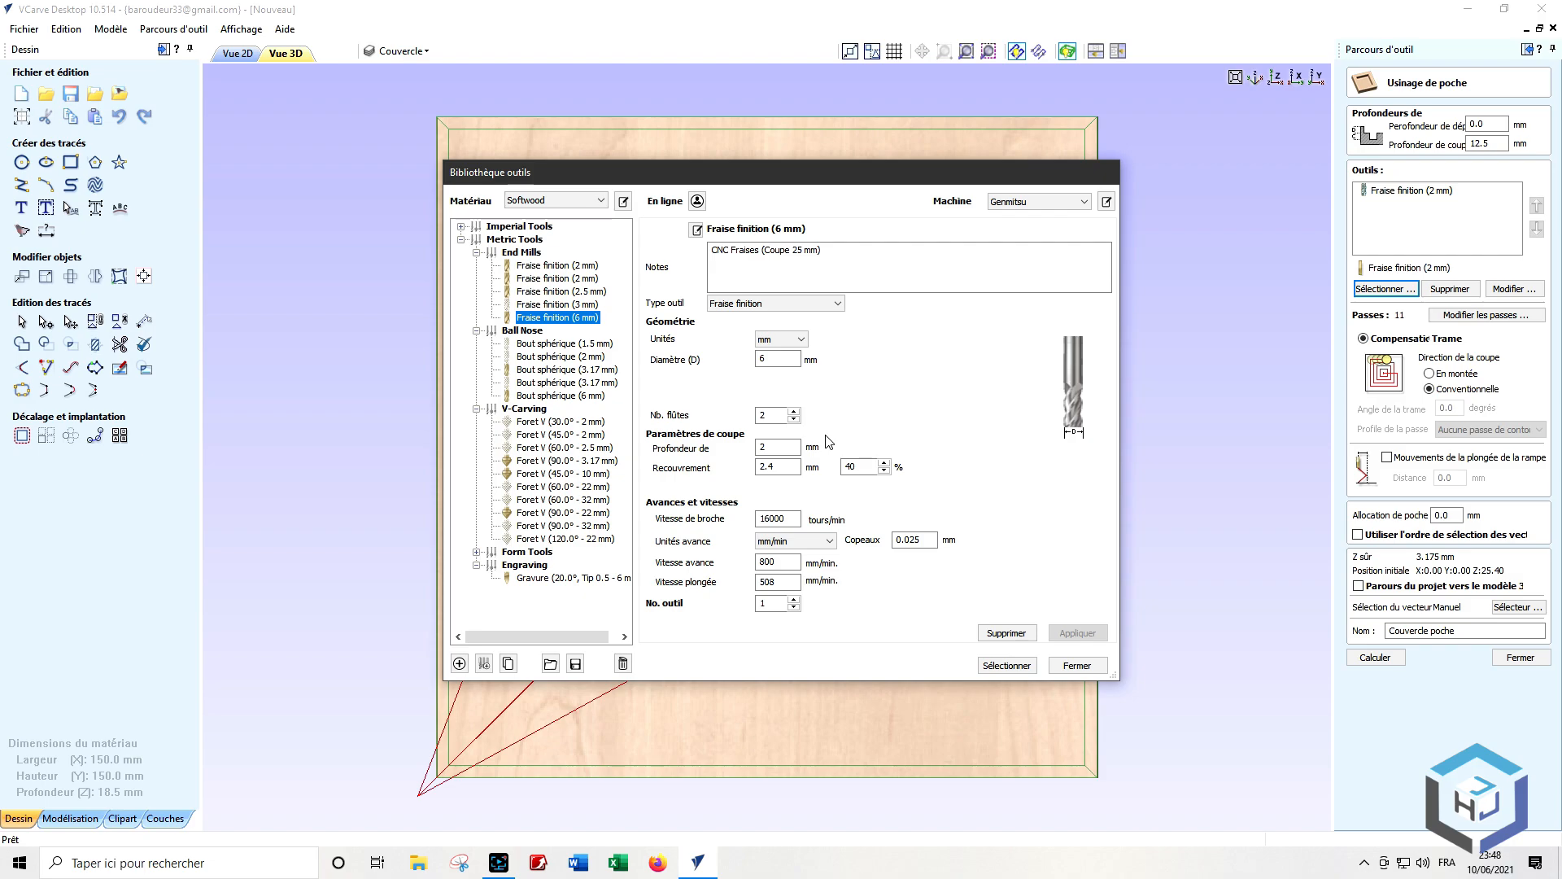
{"action": "left_click", "coordinate": [1017, 668]}
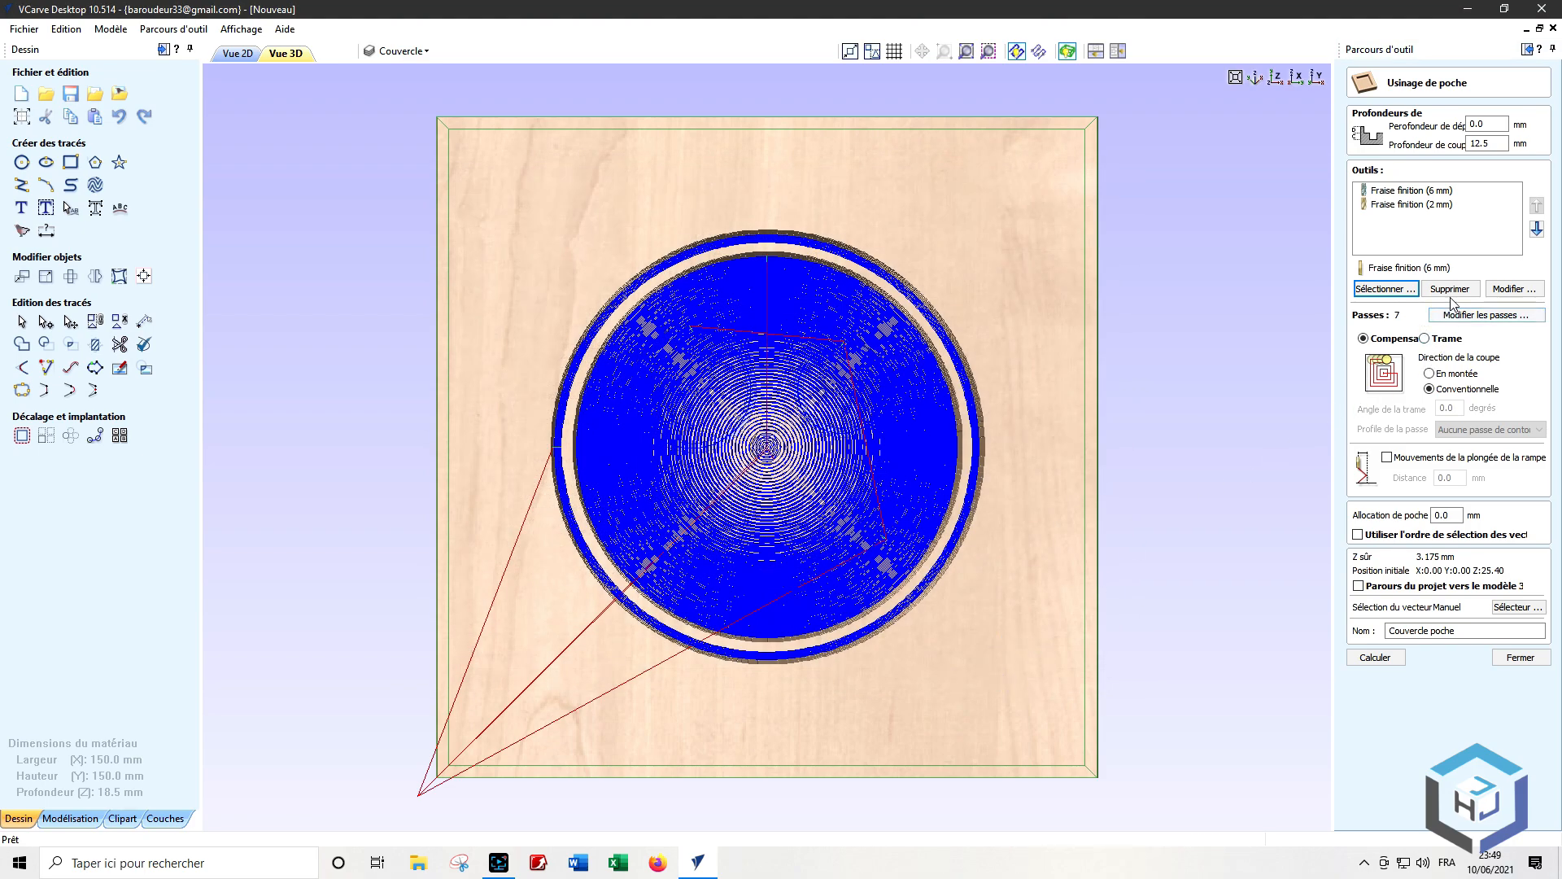
{"action": "left_click", "coordinate": [1440, 206]}
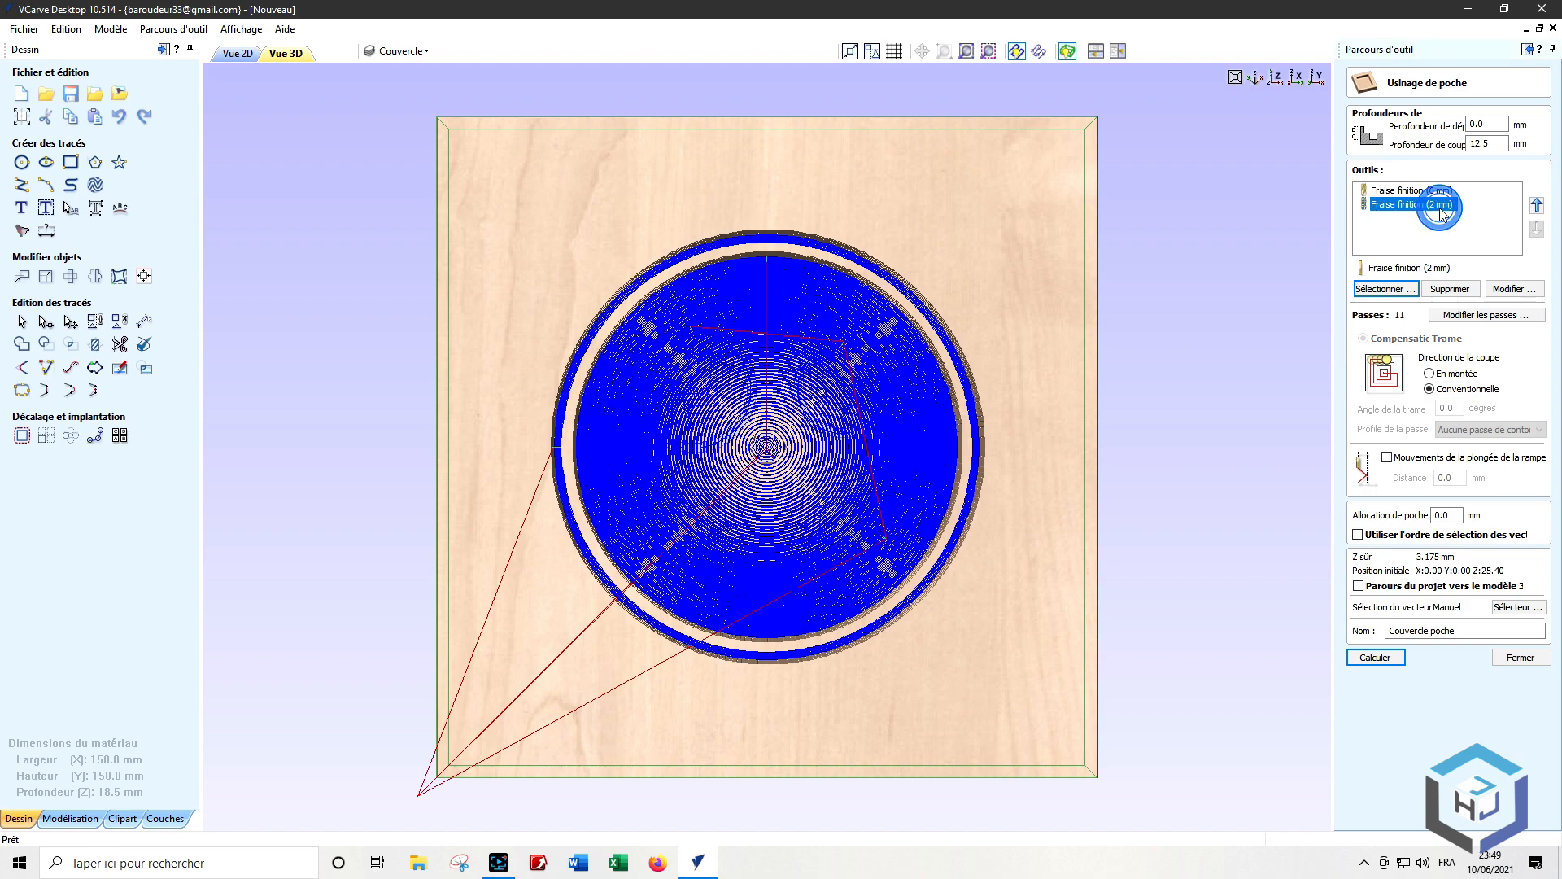
{"action": "left_click", "coordinate": [1437, 290]}
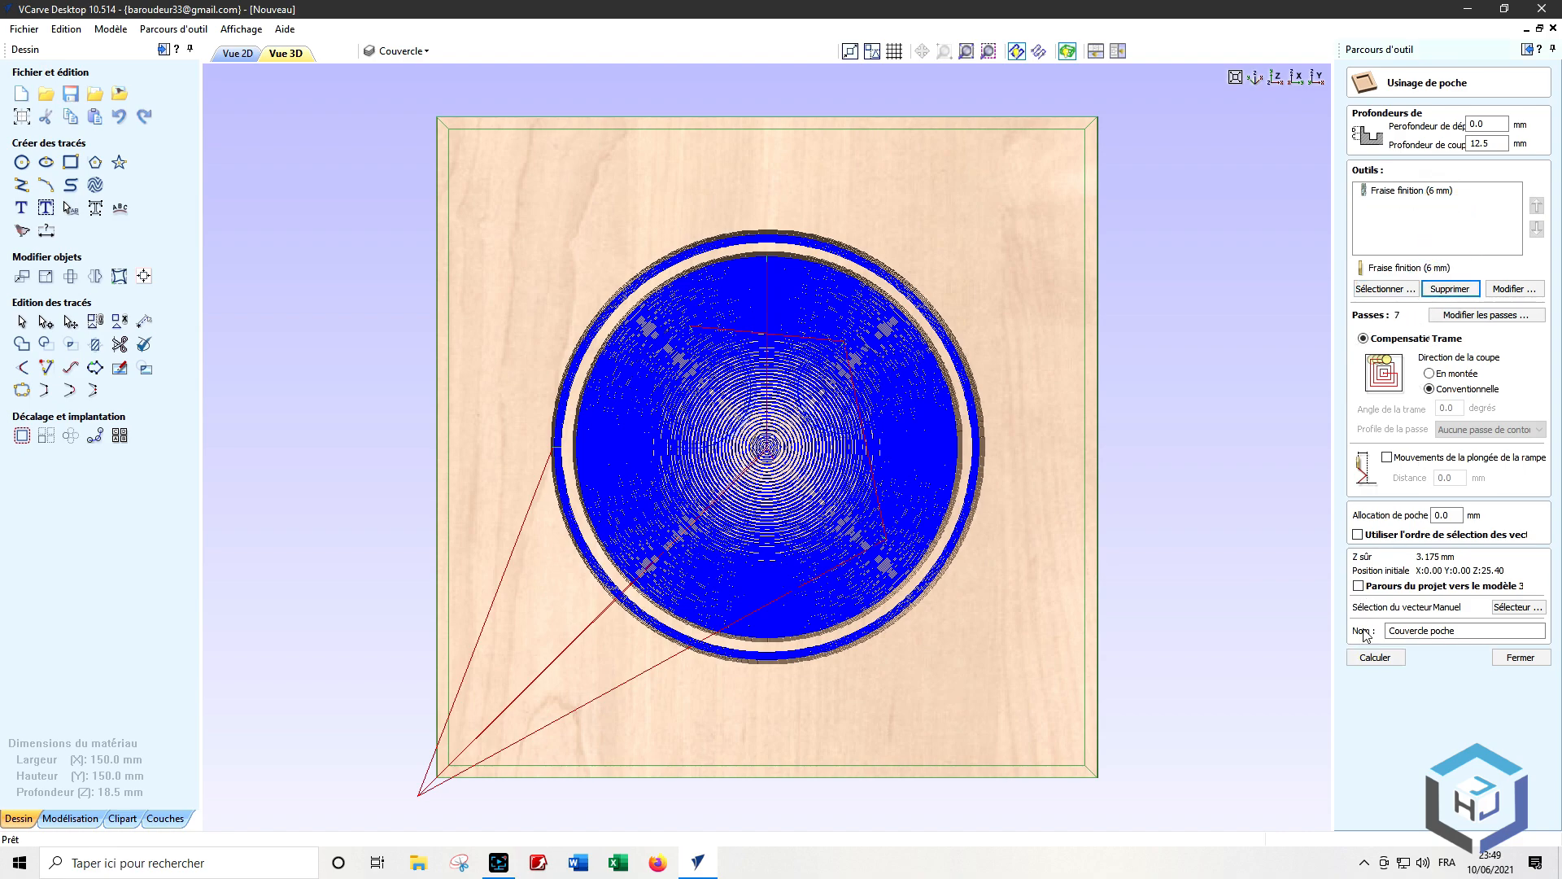
{"action": "left_click", "coordinate": [1374, 657]}
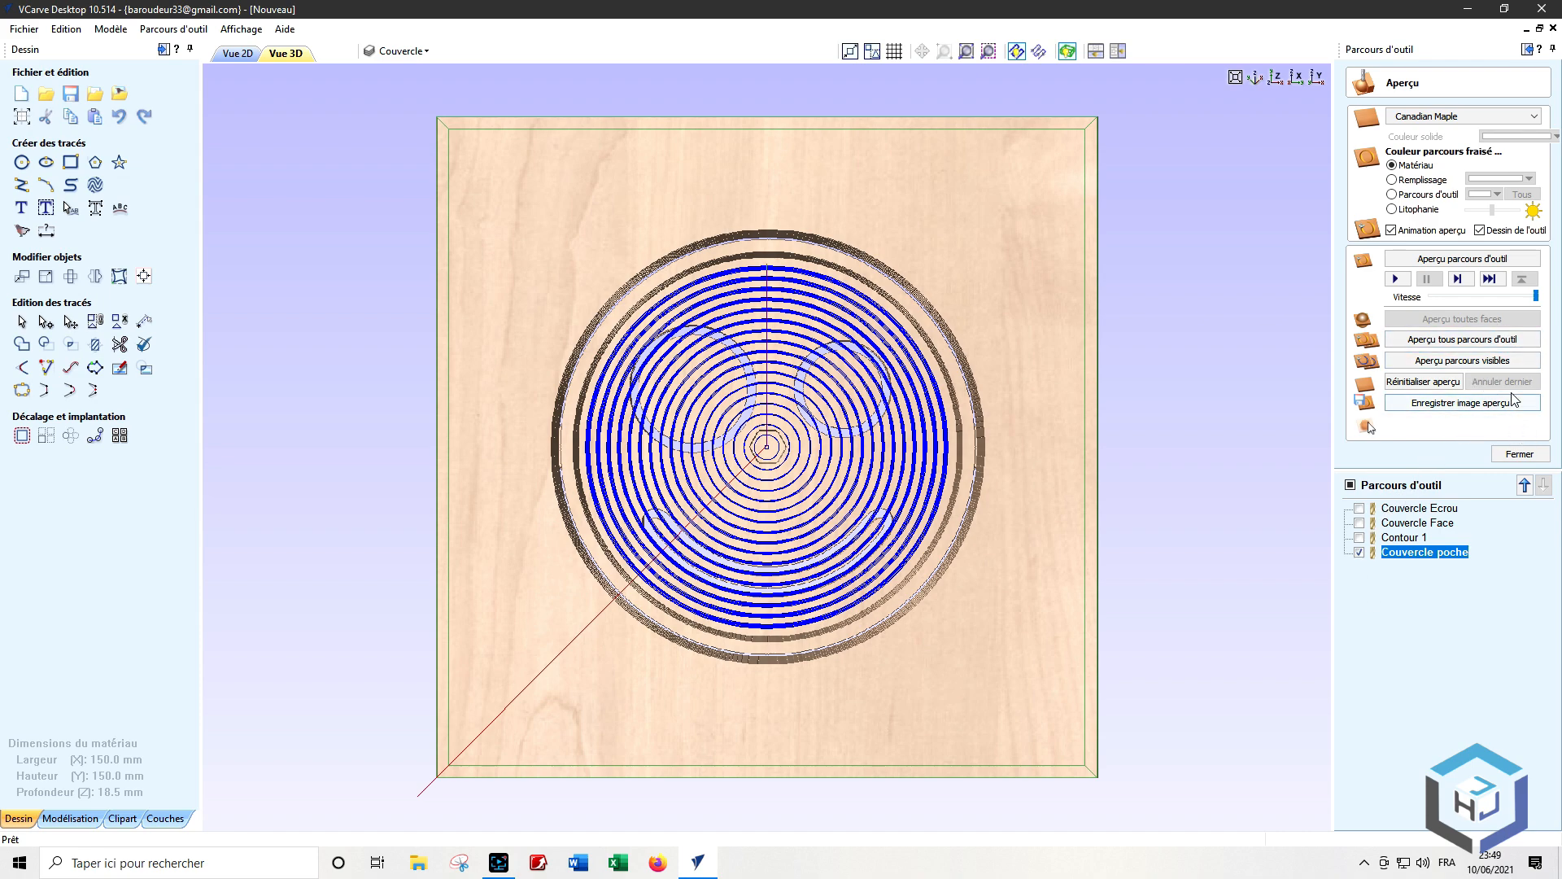
Step: Reset the 3D preview, simulate the Couvercle poche toolpath and all the toolpaths, and inspect the machined part at an angle
{"action": "left_click", "coordinate": [1437, 382]}
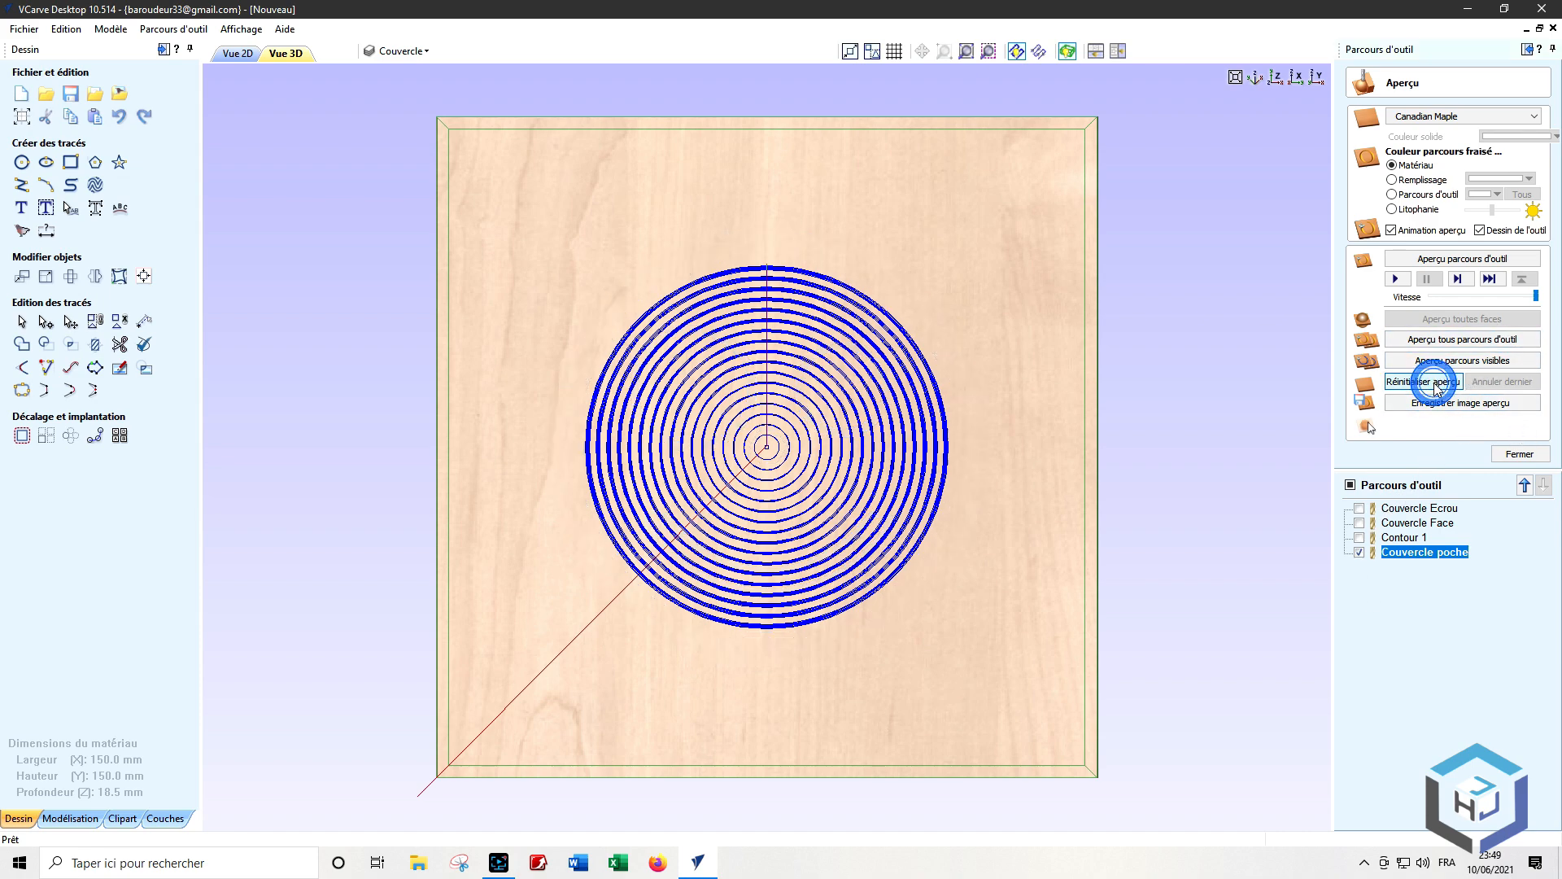
{"action": "left_click", "coordinate": [1441, 261]}
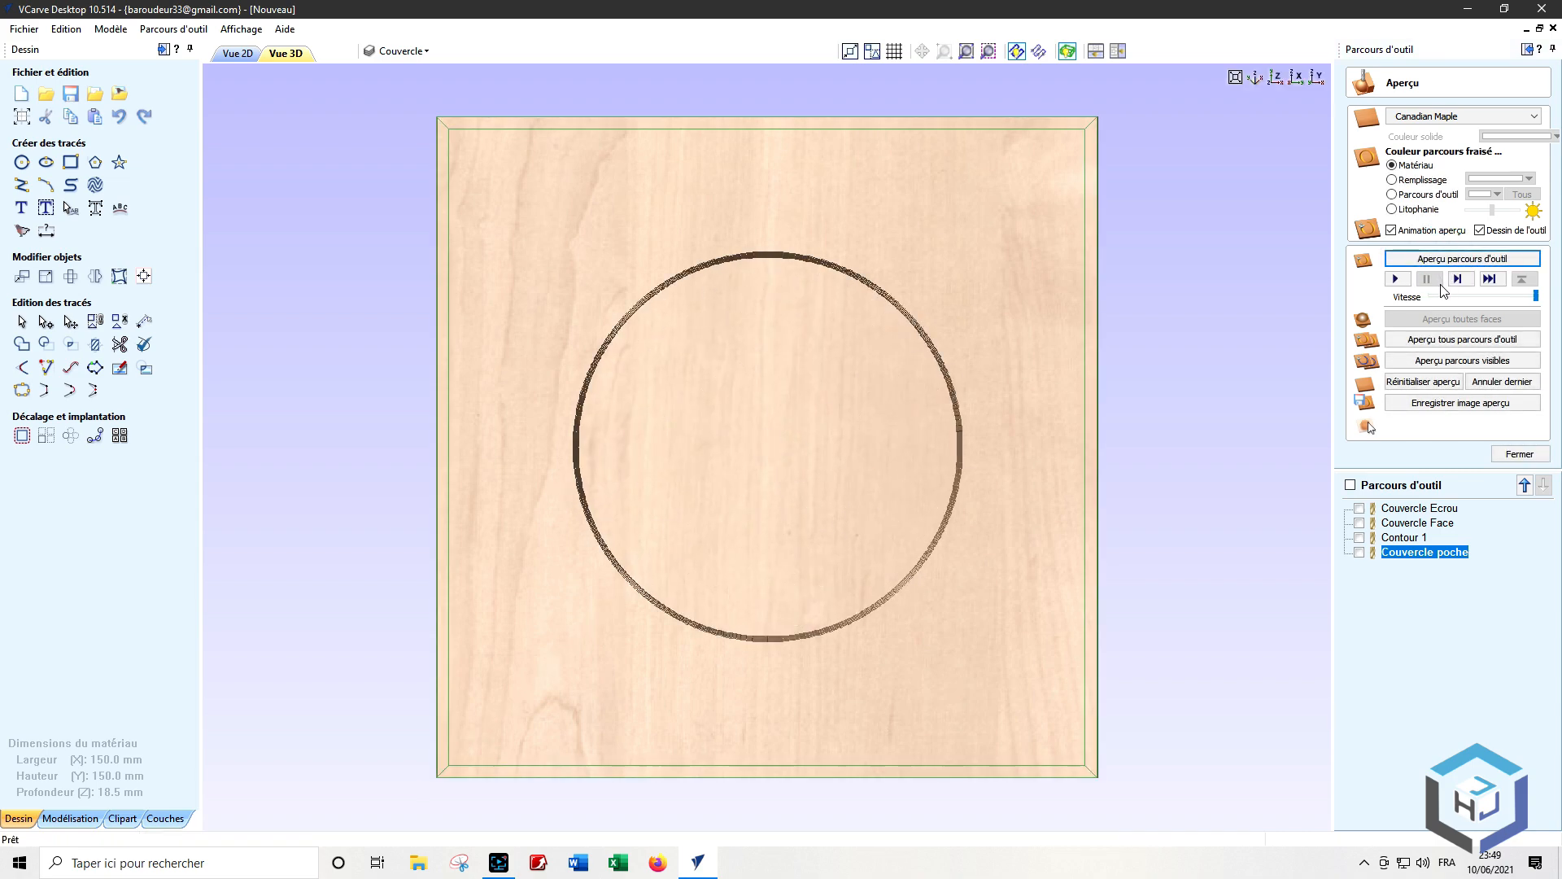
{"action": "left_click", "coordinate": [1418, 340]}
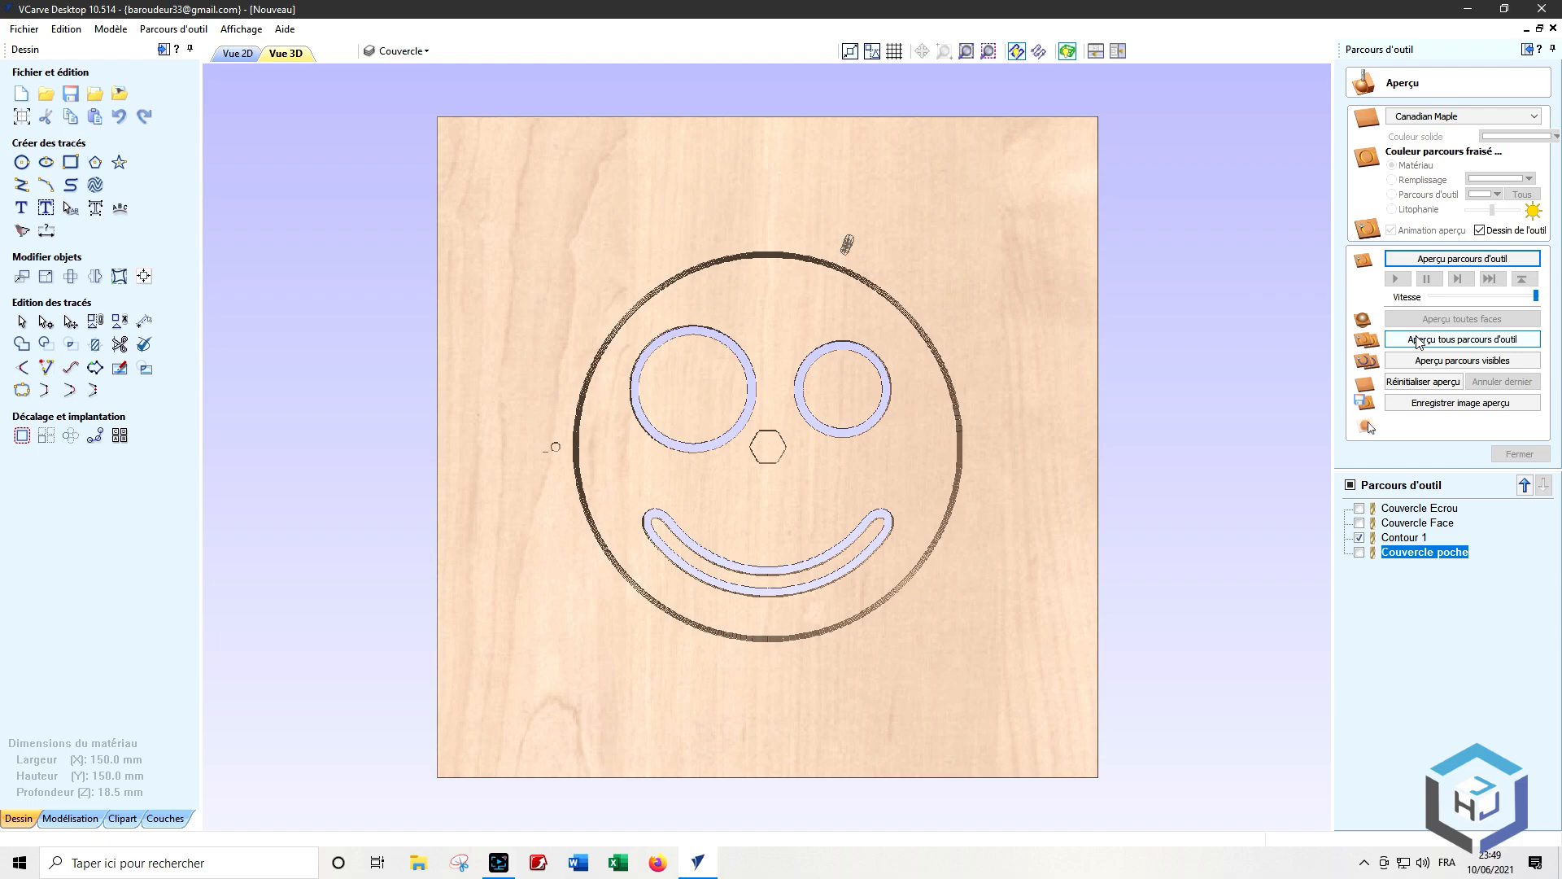
{"action": "left_click_drag", "start_coordinate": [1047, 573], "coordinate": [1061, 507]}
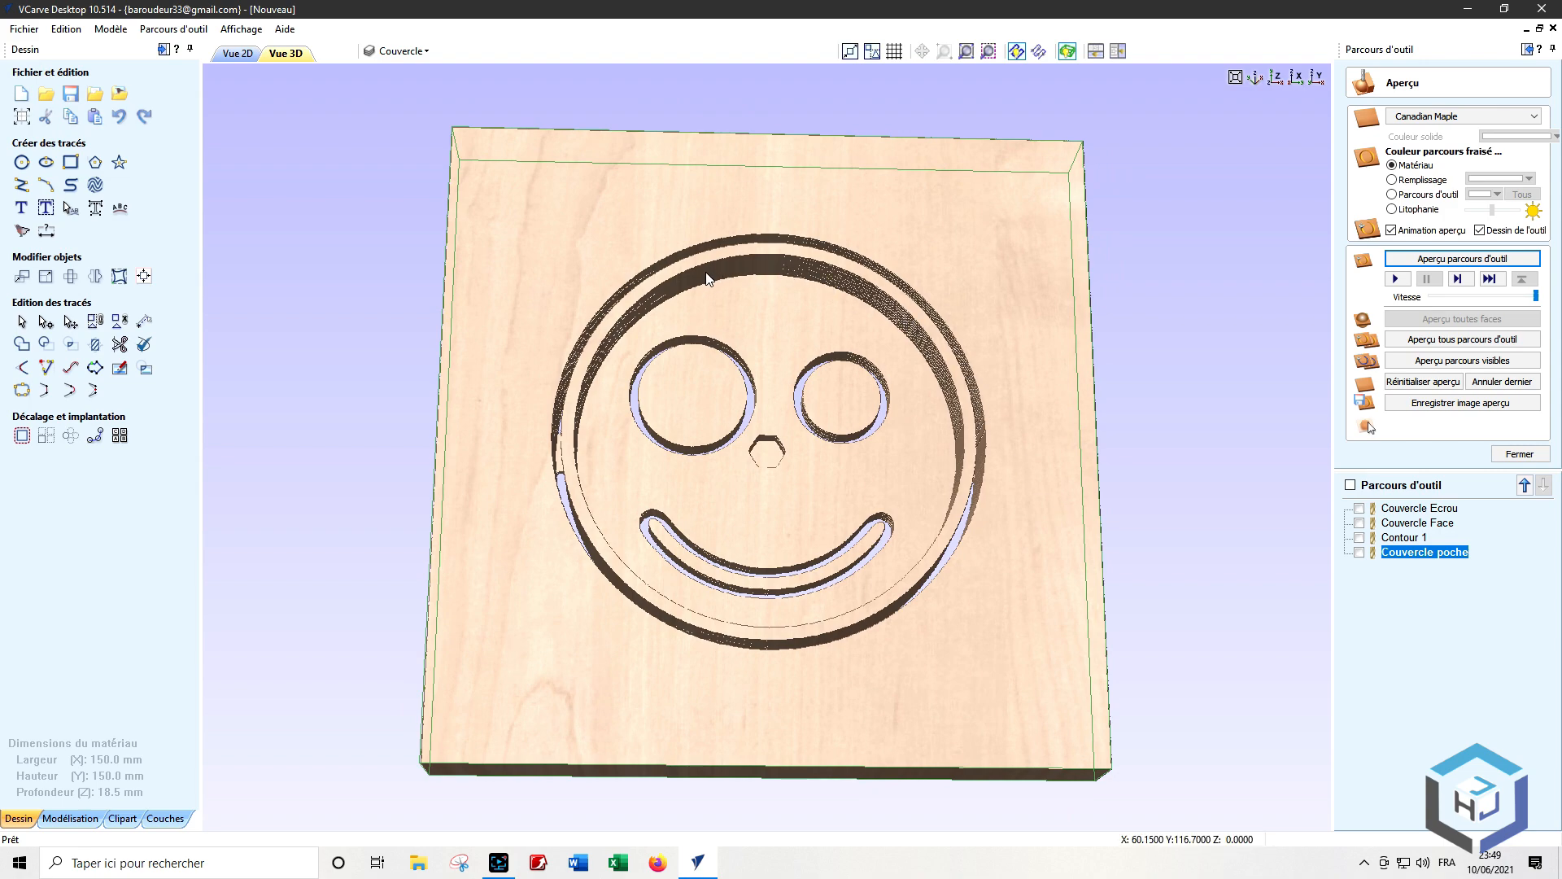
Step: Check the estimated machining times with the 6 mm end mill assigned to Couvercle poche
{"action": "left_click", "coordinate": [1519, 453]}
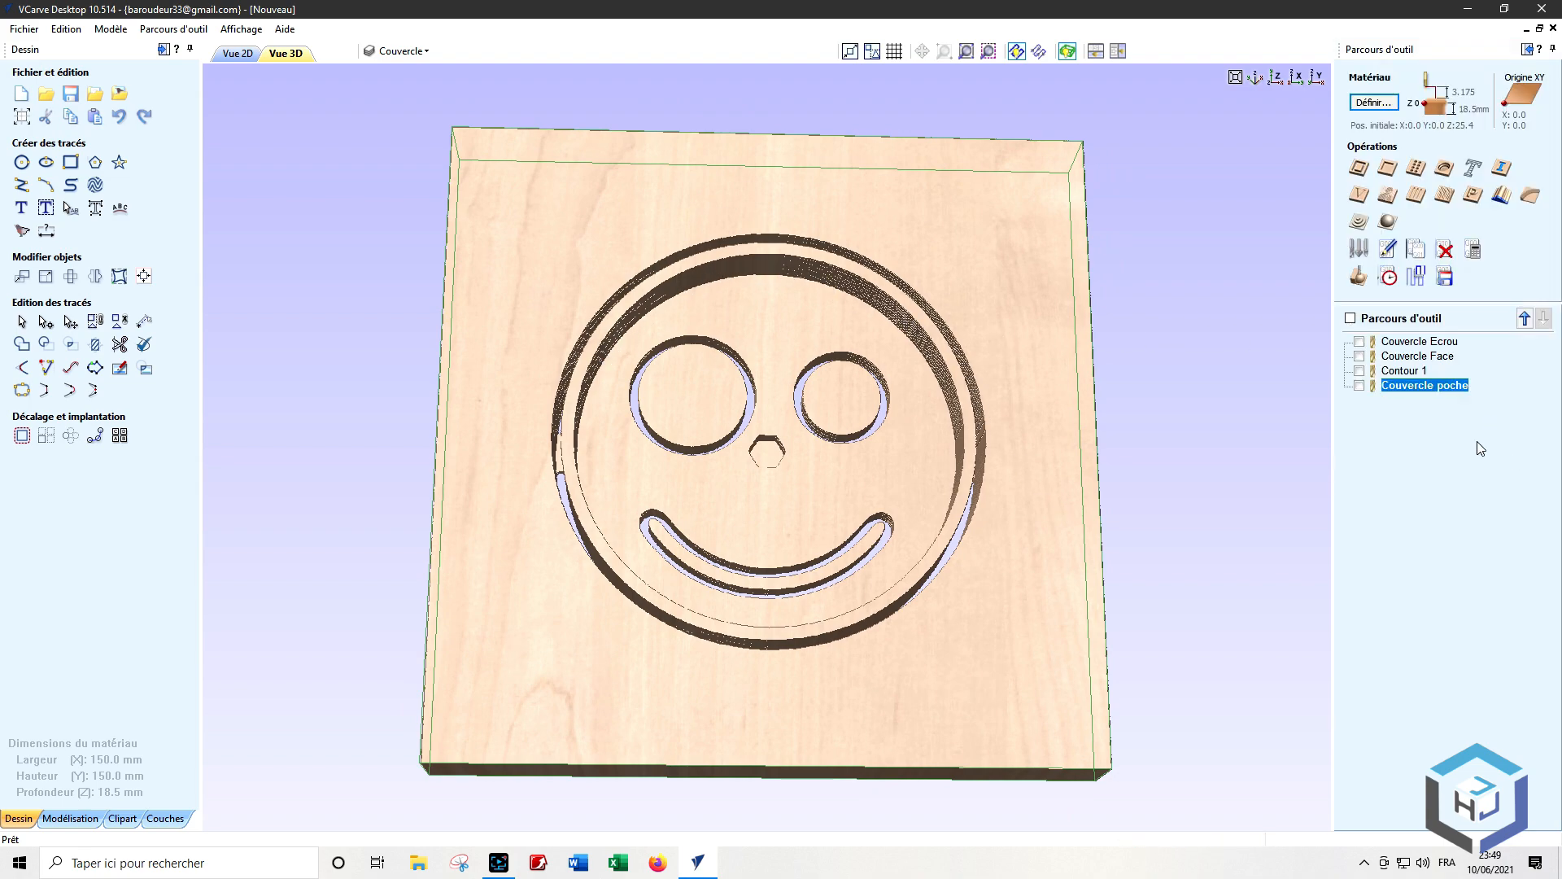
{"action": "left_click", "coordinate": [1389, 278]}
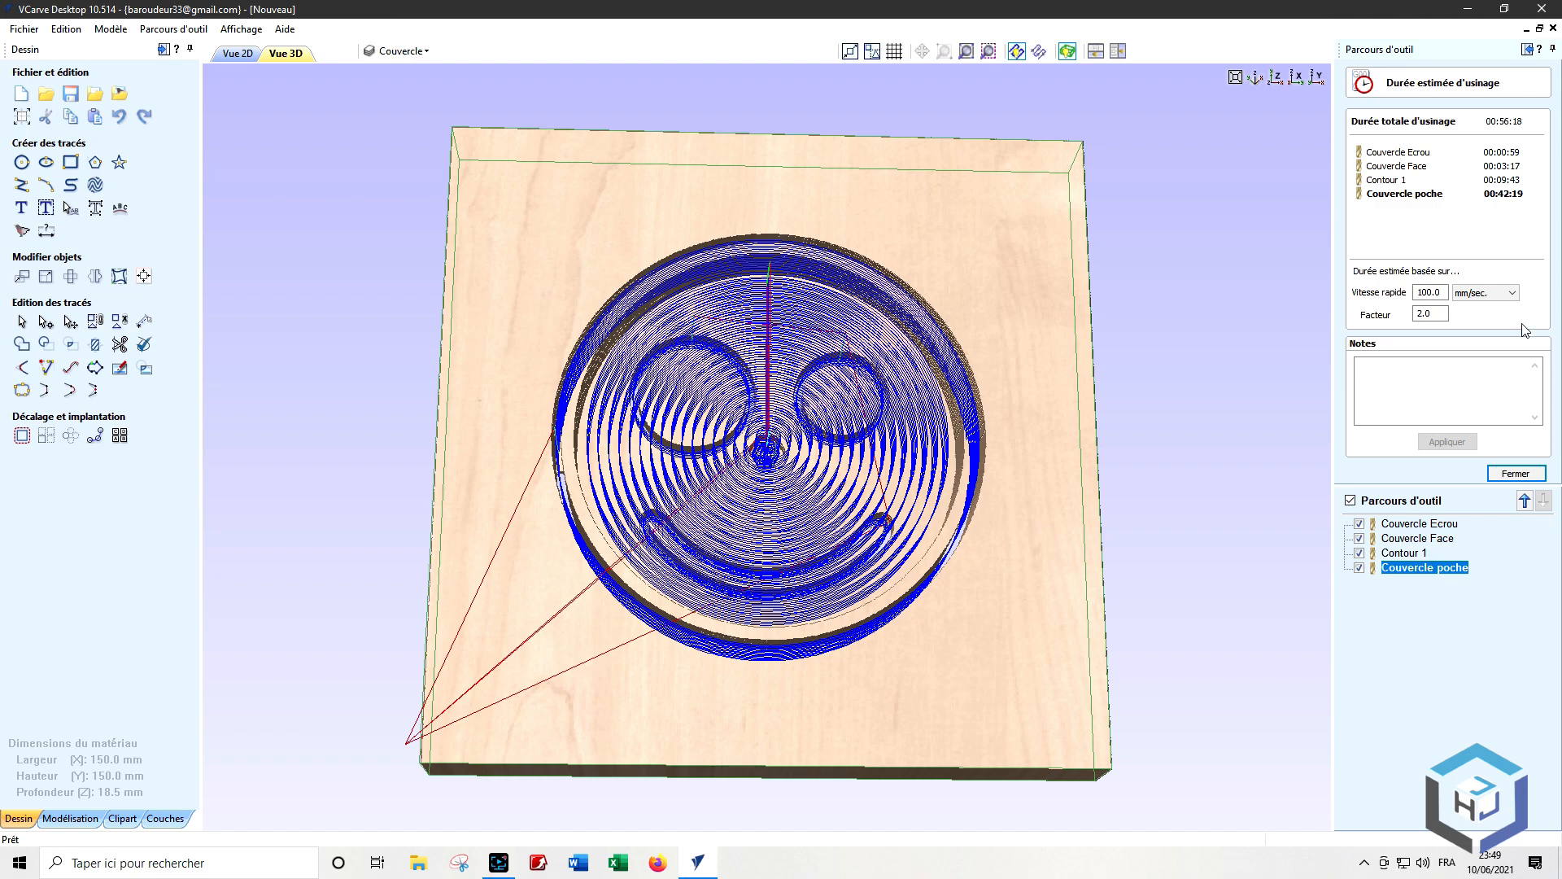
{"action": "left_click", "coordinate": [1516, 473]}
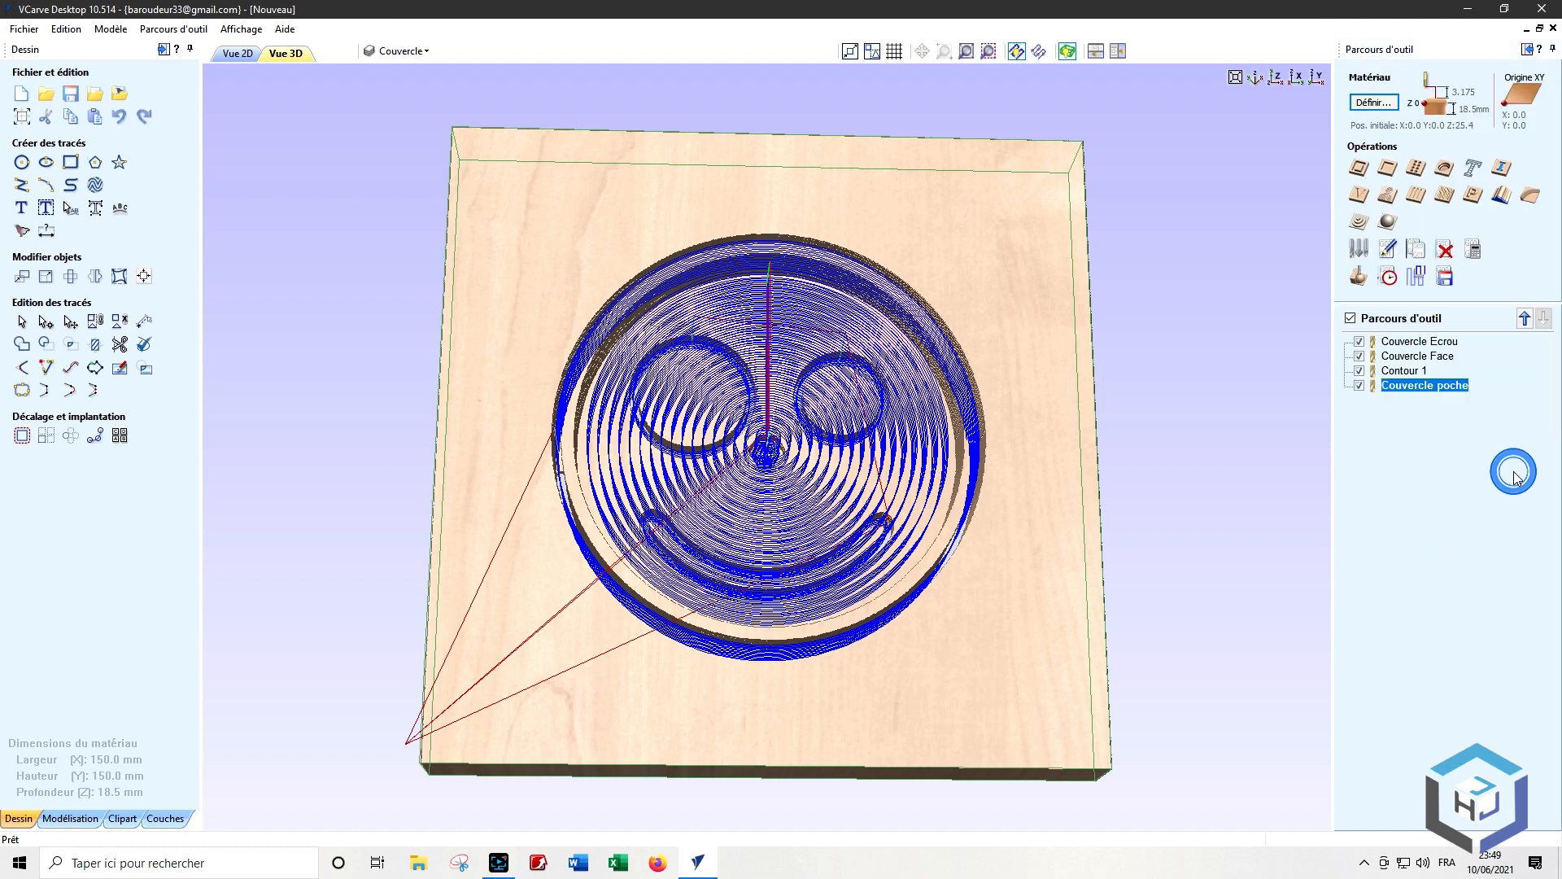
Step: Increase the 6 mm end mill's stepover percentage in Couvercle poche, recalculate the toolpath and preview it on a reset material block
{"action": "double_click", "coordinate": [1424, 387]}
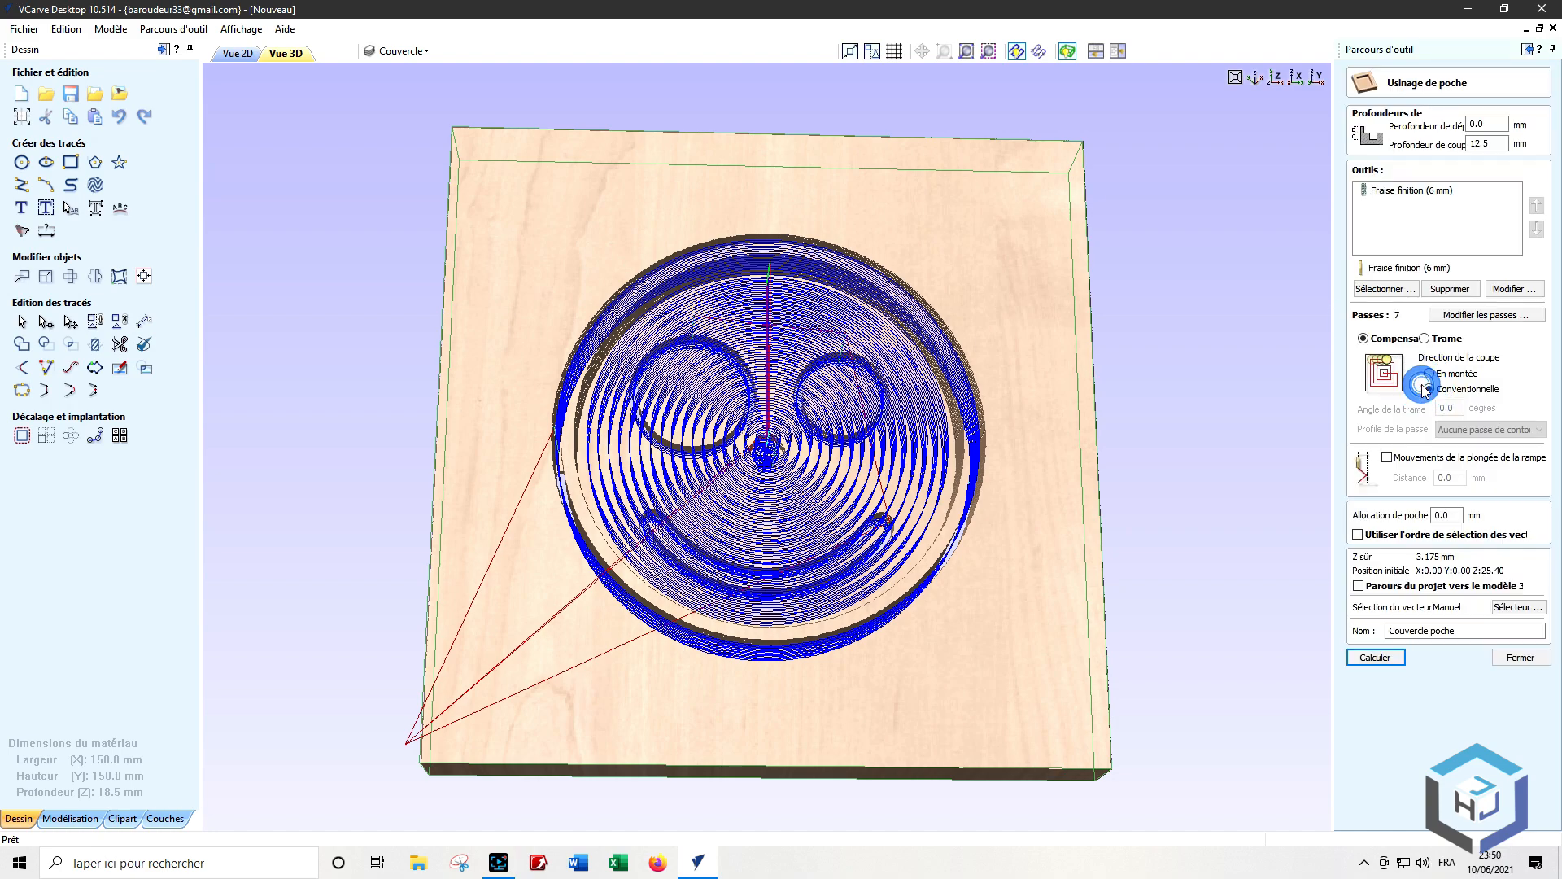
{"action": "left_click", "coordinate": [1512, 289]}
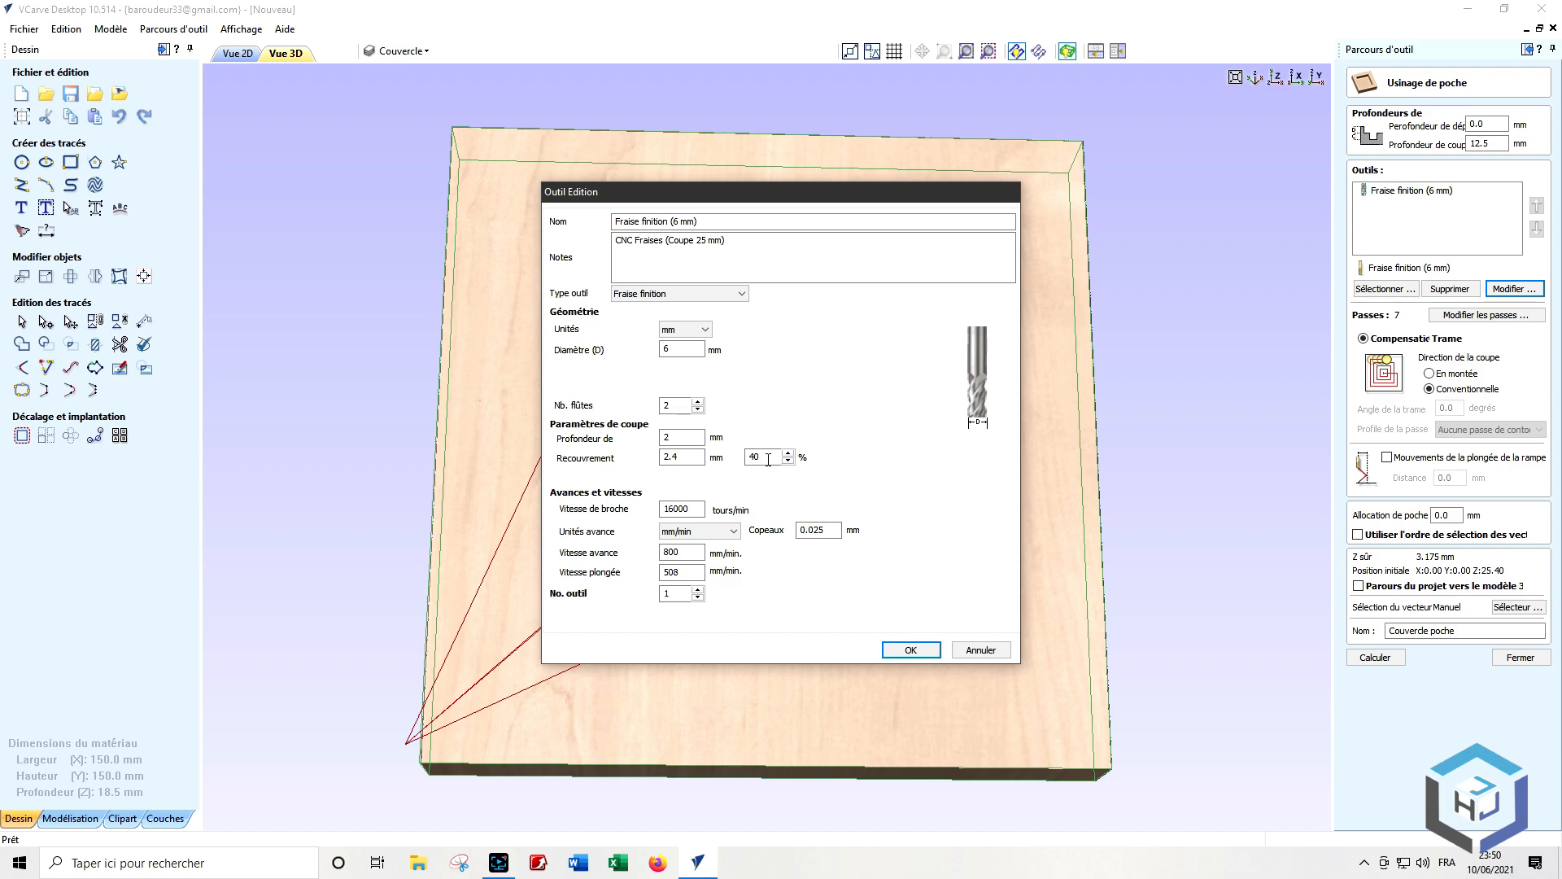
{"action": "left_click_drag", "start_coordinate": [767, 459], "coordinate": [735, 468]}
{"action": "left_click", "coordinate": [911, 649]}
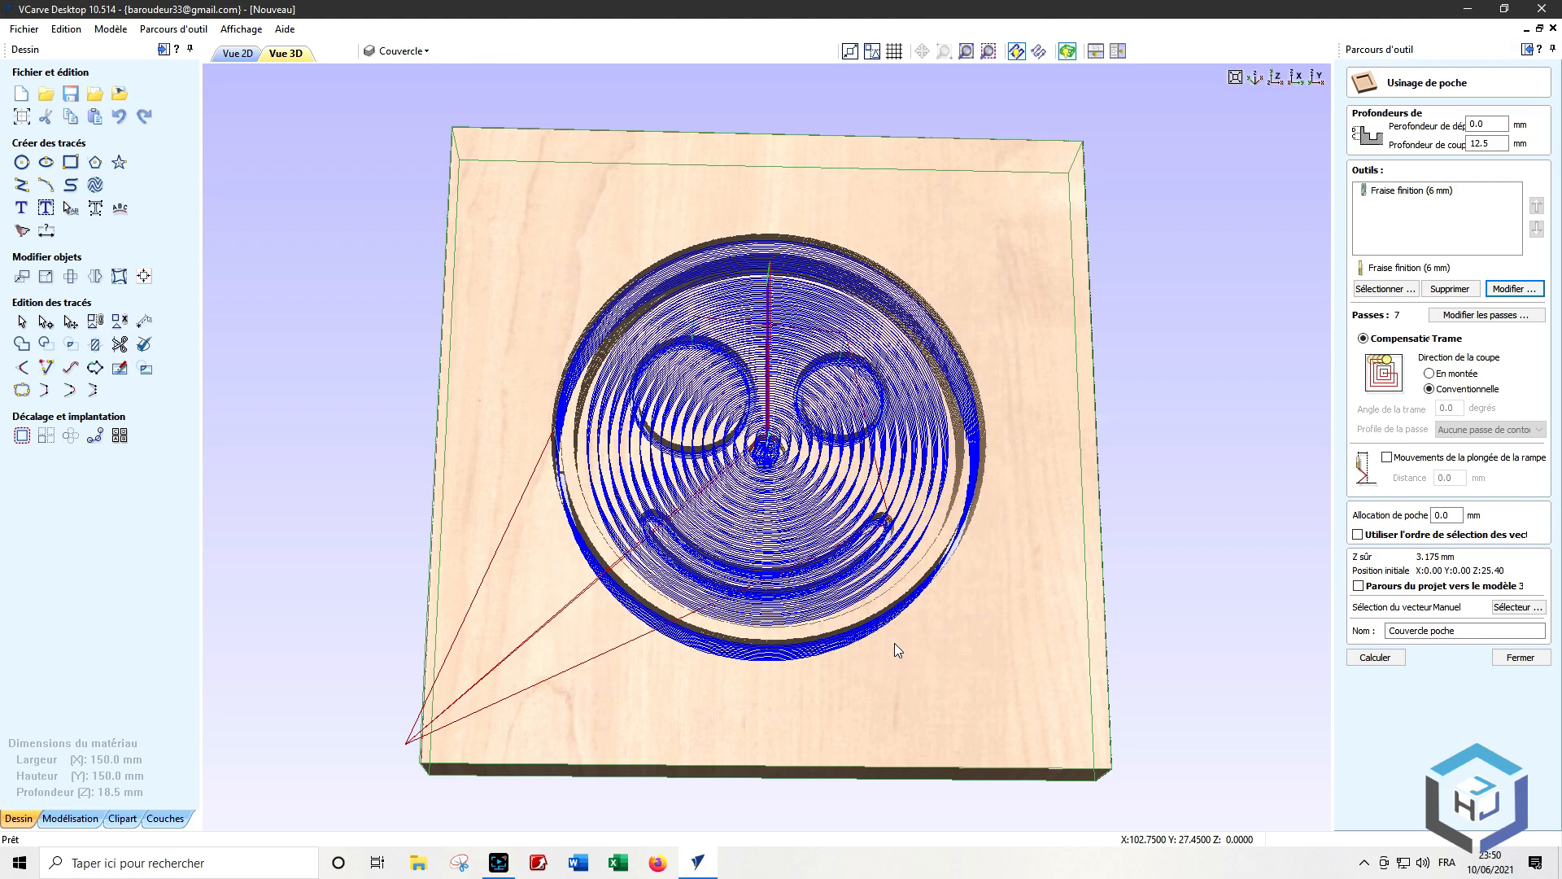
{"action": "left_click", "coordinate": [1374, 657]}
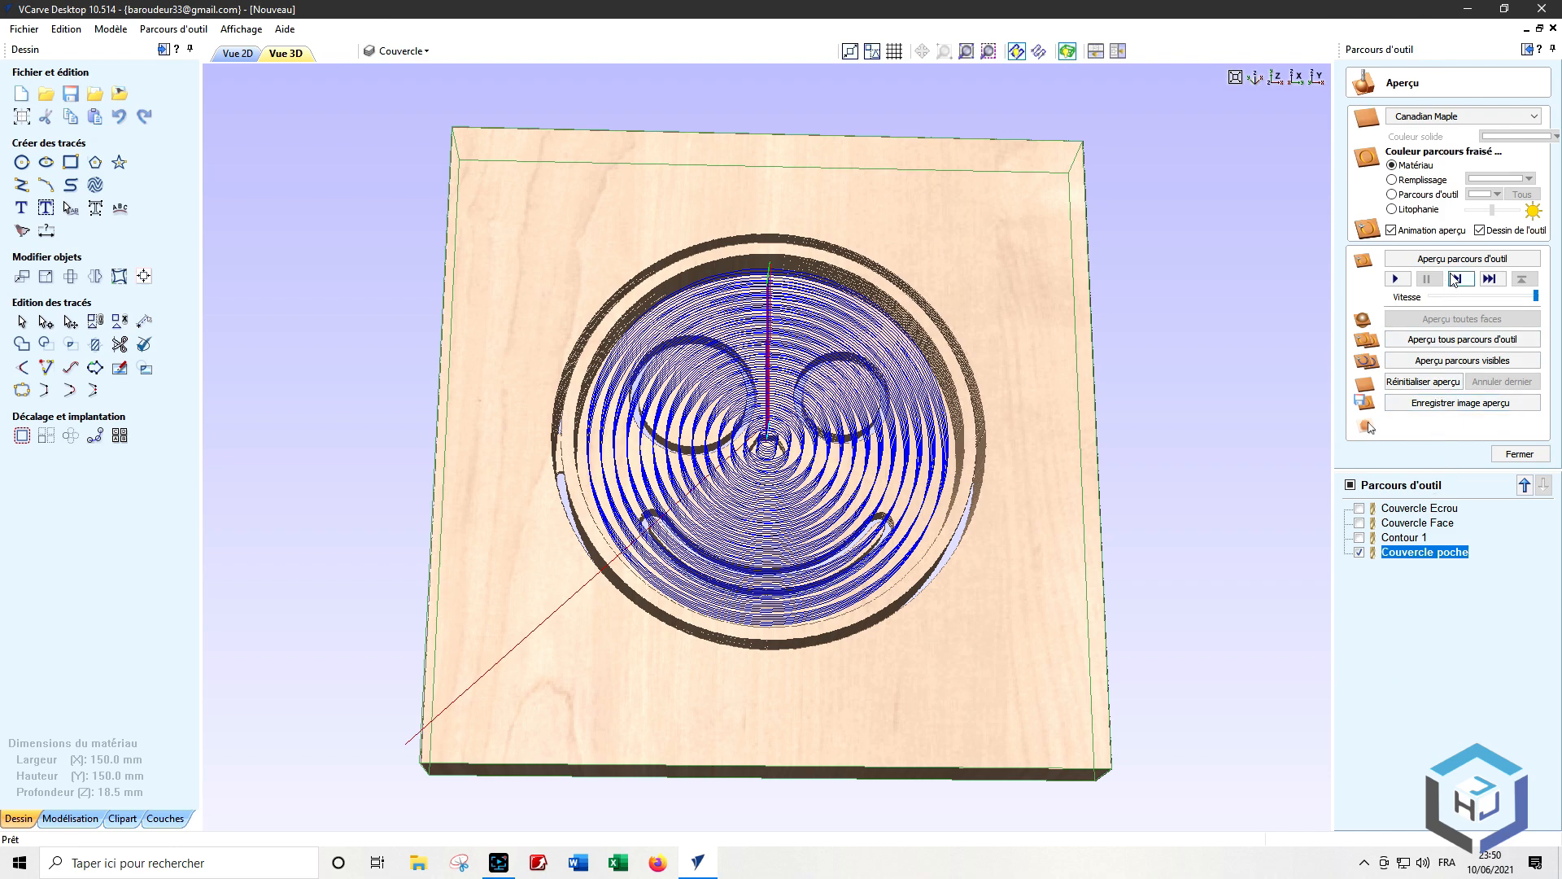
{"action": "left_click", "coordinate": [1423, 381]}
{"action": "left_click", "coordinate": [1432, 261]}
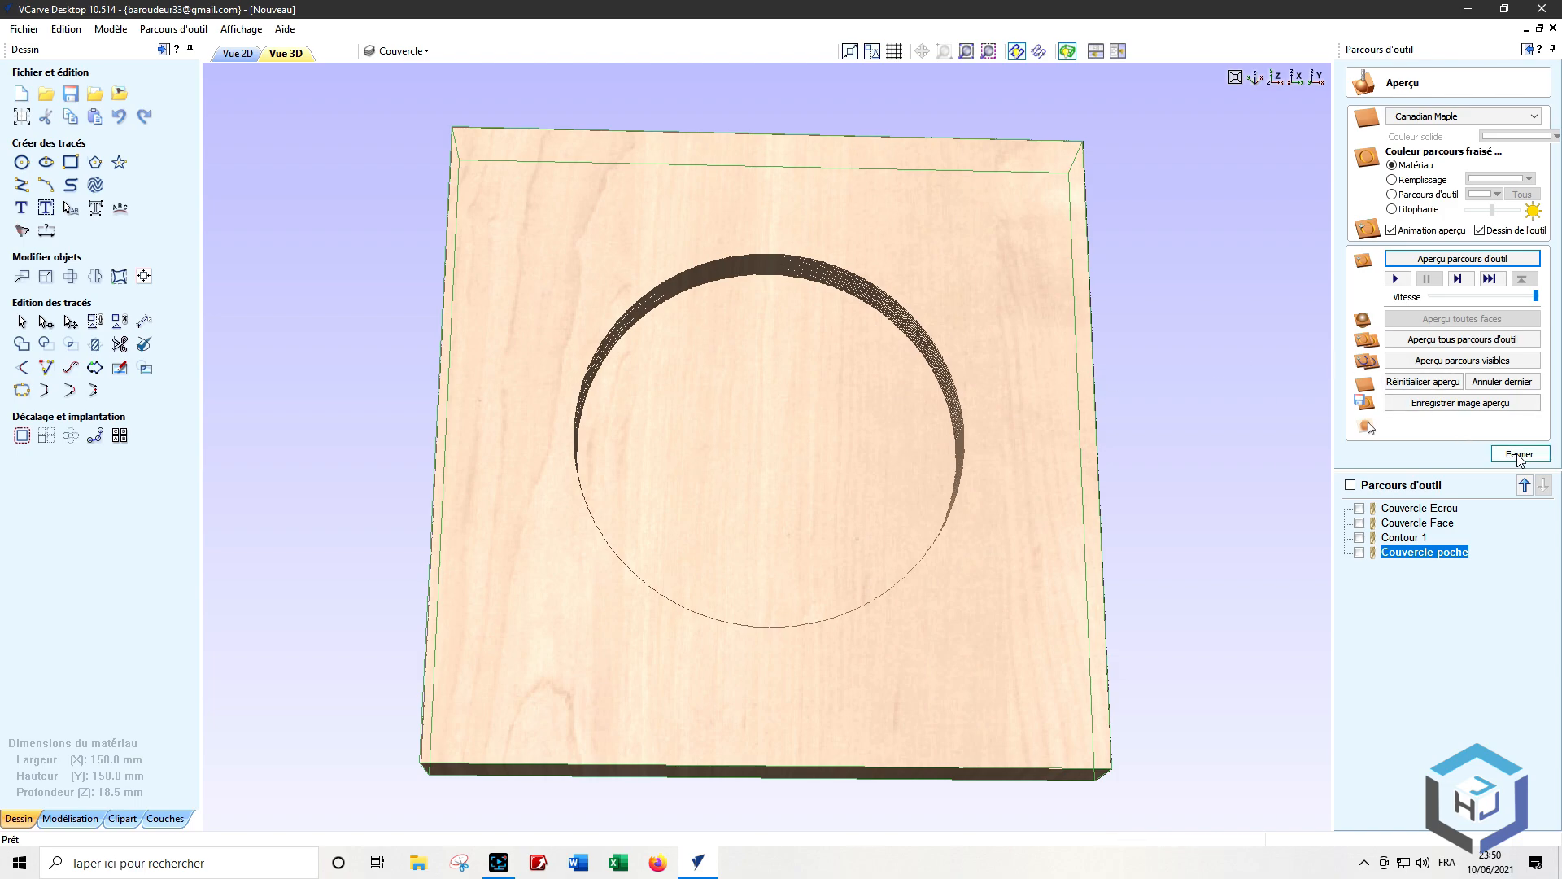
Step: Compare the estimated machining times again with the increased stepover on Couvercle poche
{"action": "left_click", "coordinate": [1519, 455]}
{"action": "left_click", "coordinate": [1391, 278]}
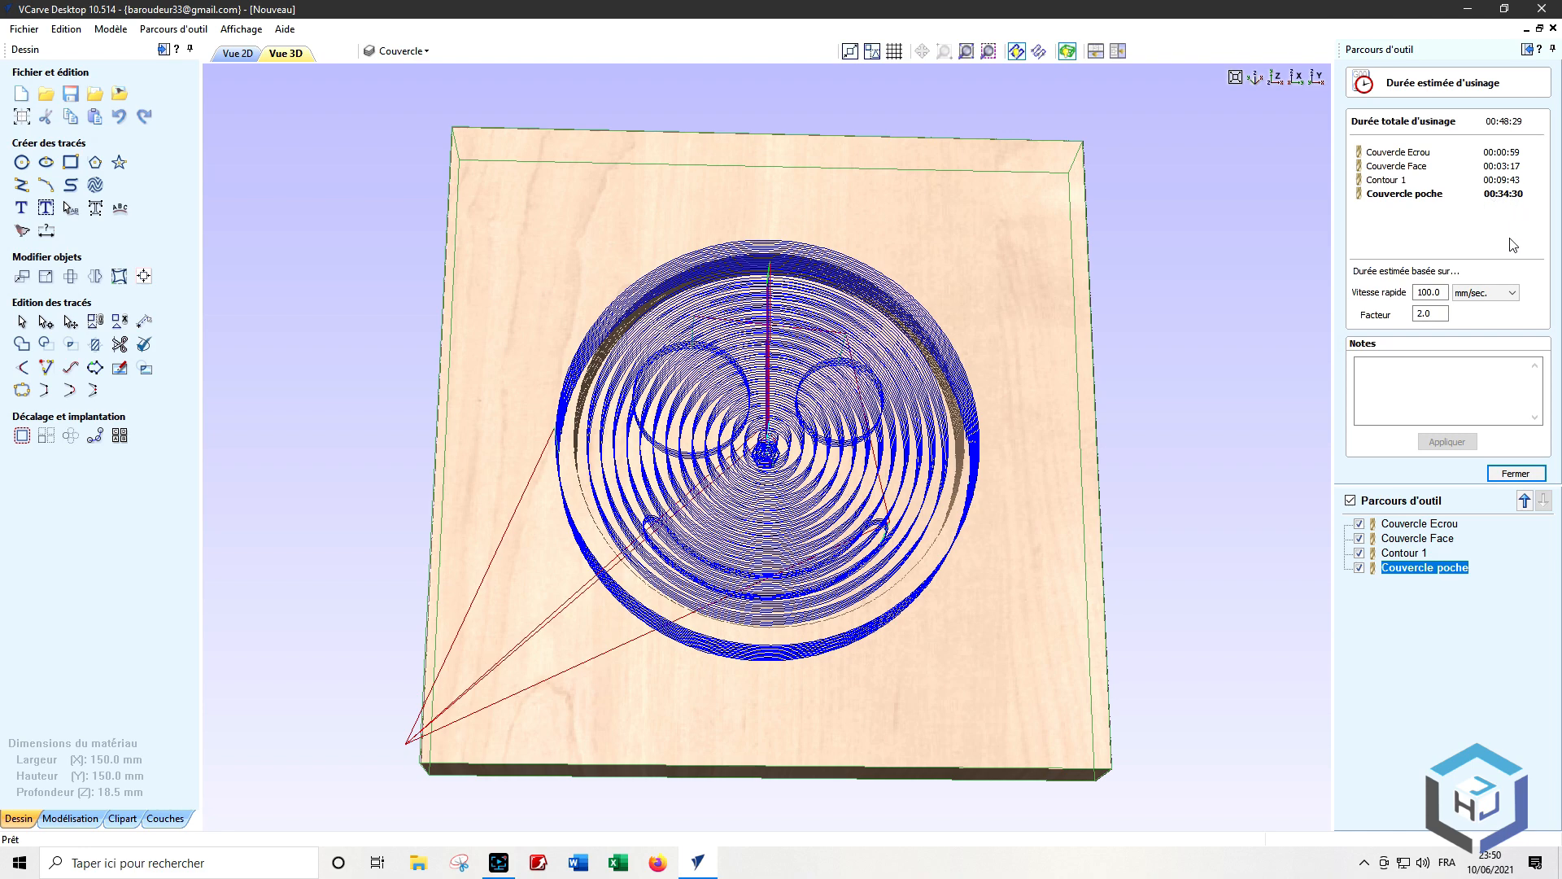
{"action": "left_click", "coordinate": [1515, 472]}
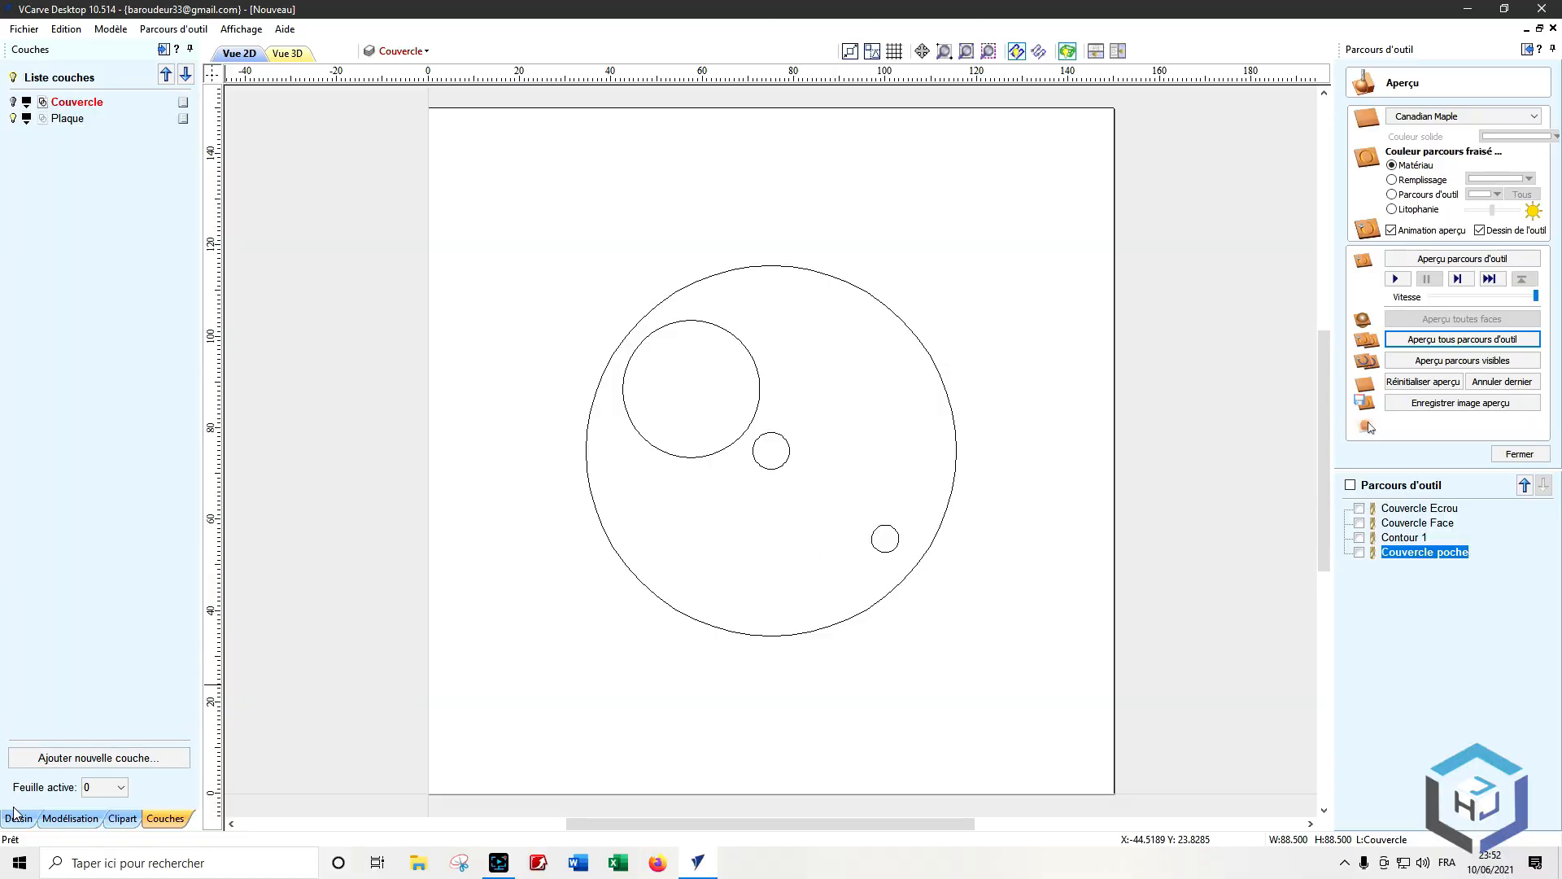
Step: Set the material thickness to 5 mm for the Plaque and accept the toolpath depth warning
{"action": "left_click", "coordinate": [20, 819]}
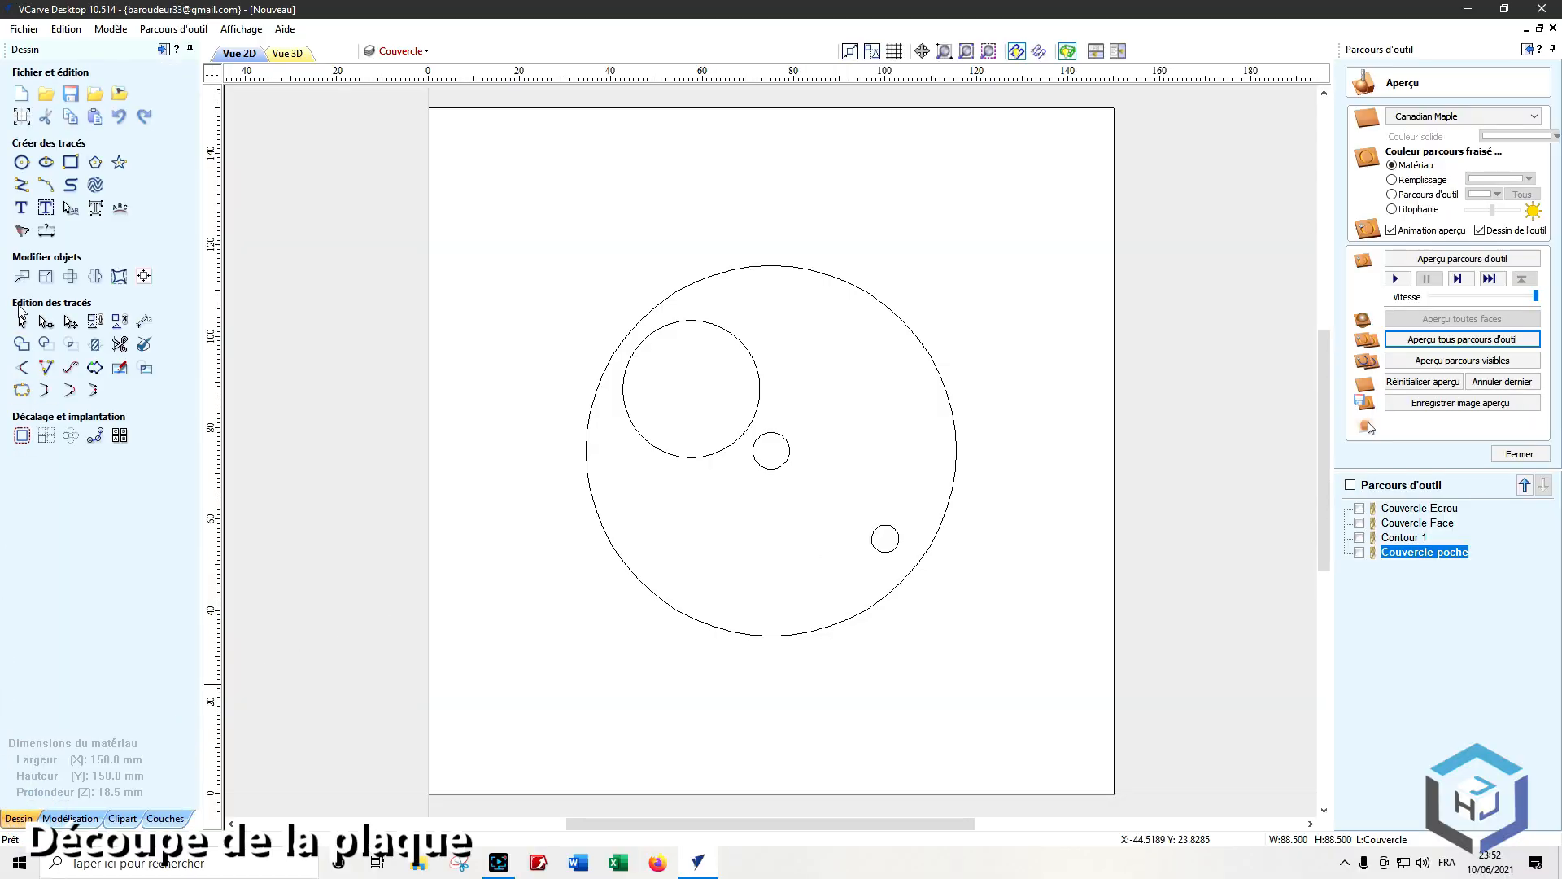
{"action": "left_click", "coordinate": [22, 116]}
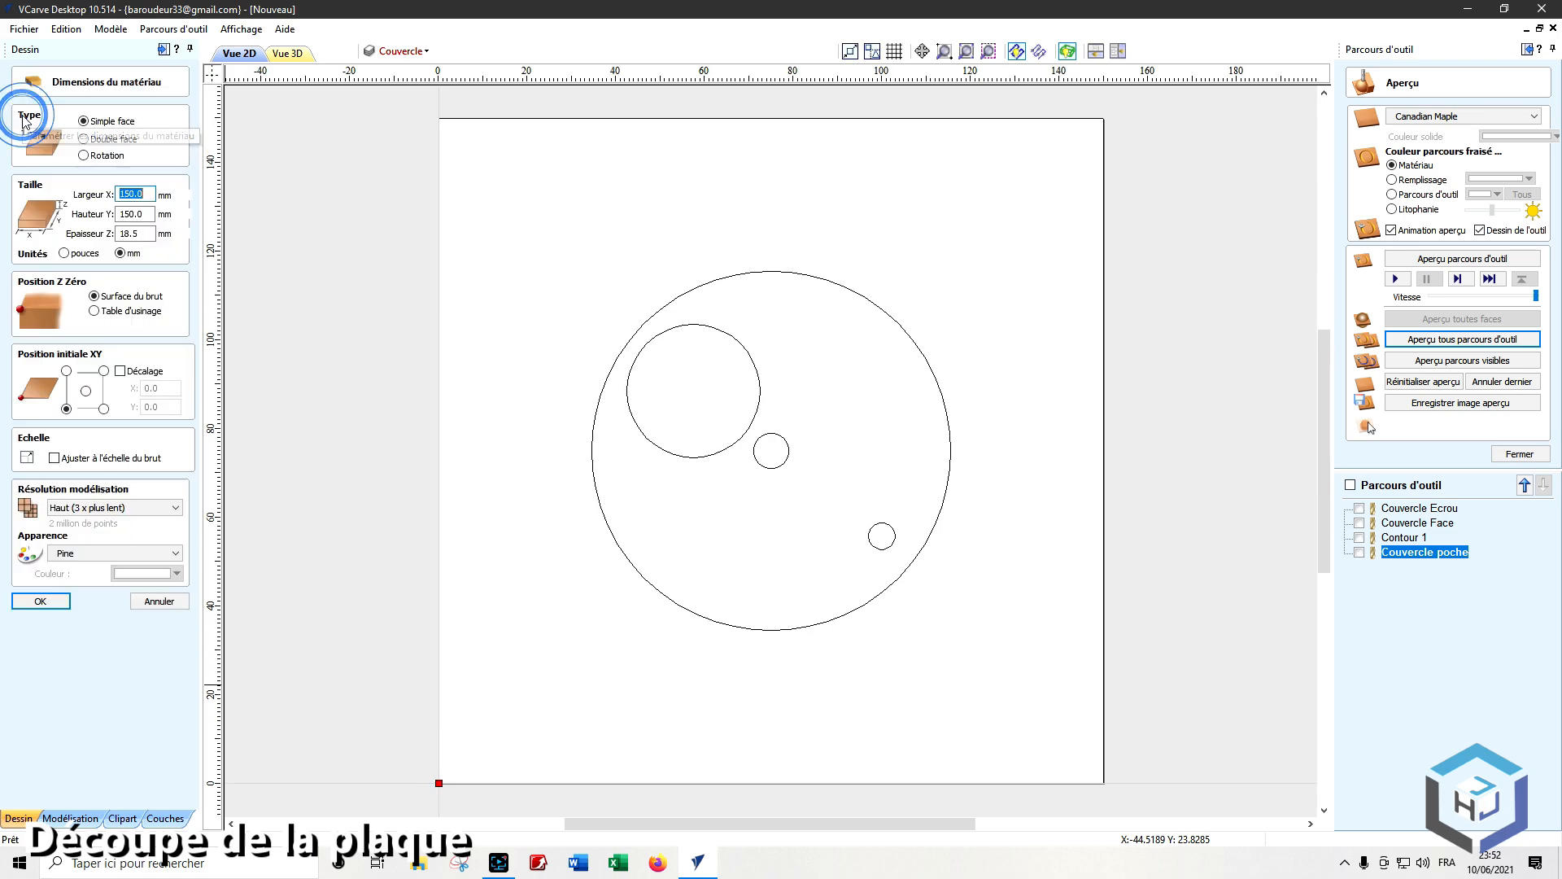
{"action": "left_click", "coordinate": [144, 235]}
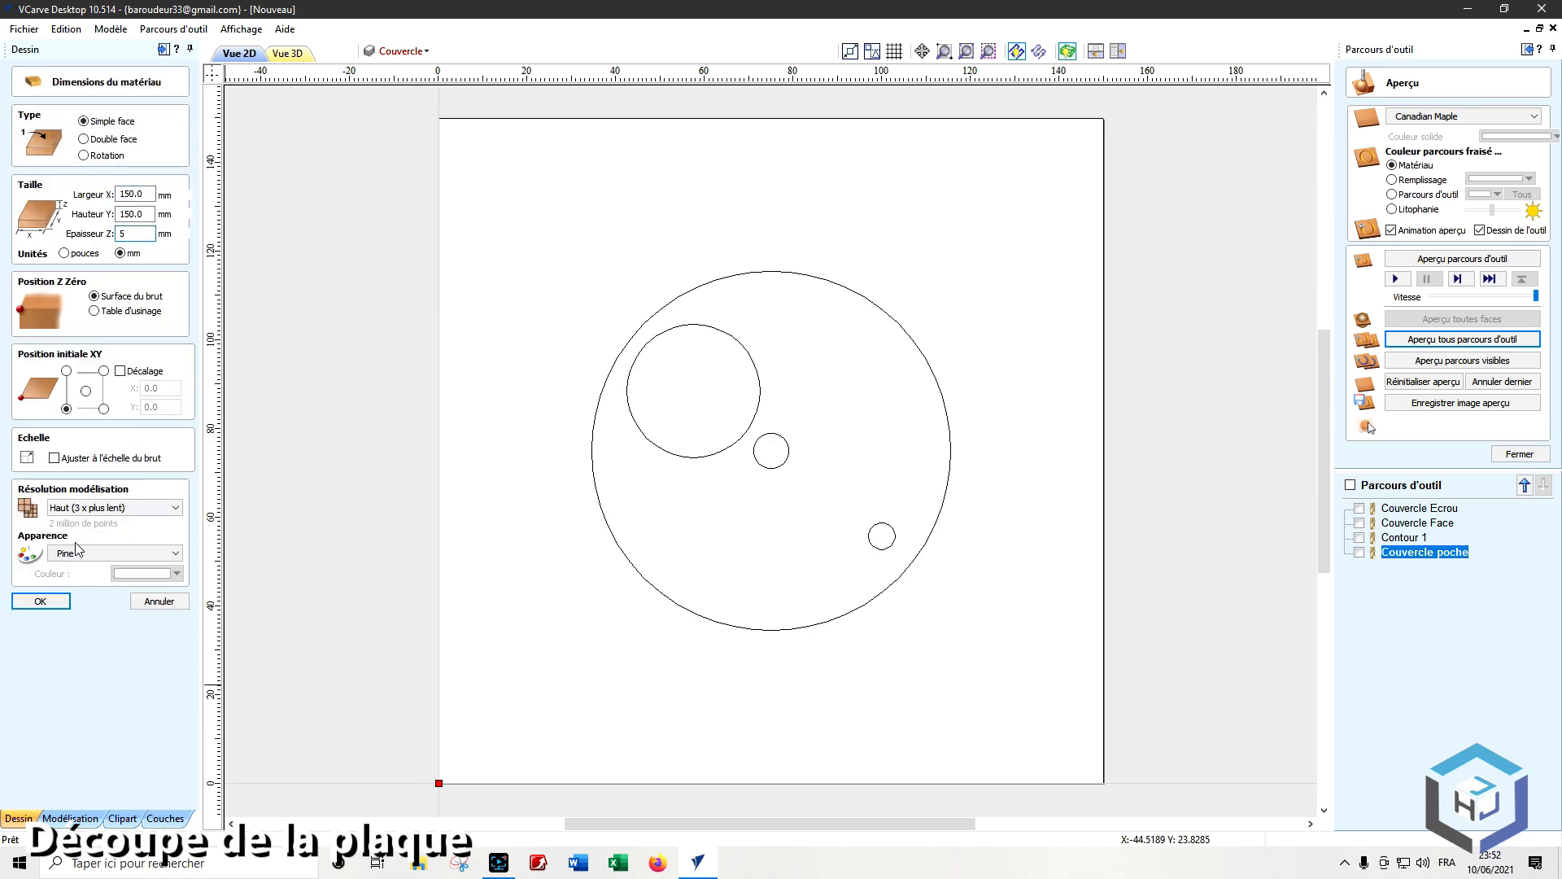
{"action": "type", "text": "5"}
{"action": "left_click", "coordinate": [59, 602]}
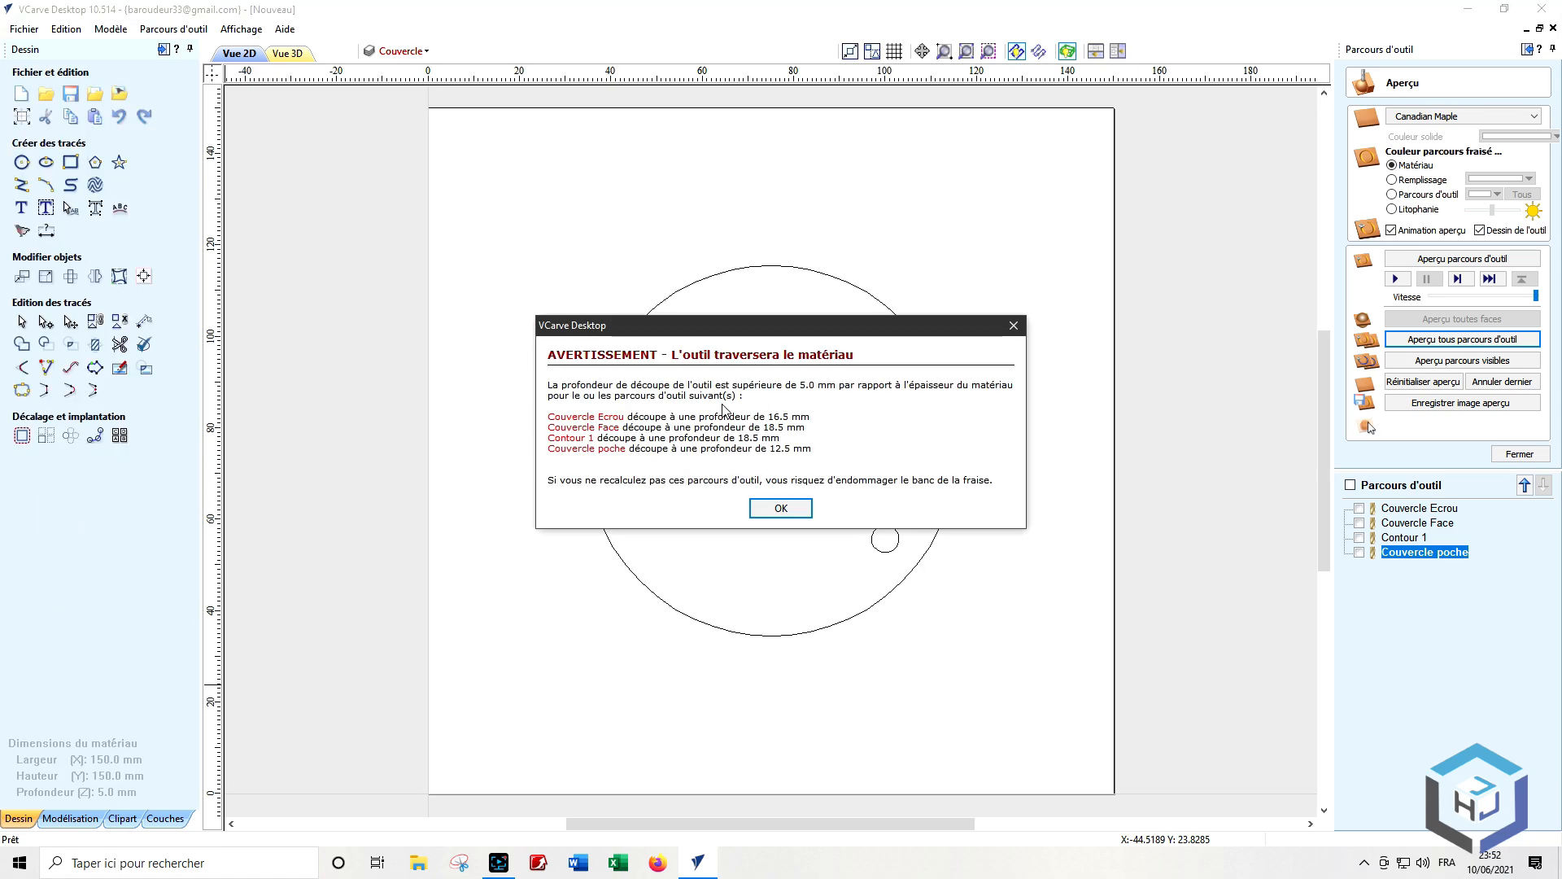
{"action": "left_click", "coordinate": [781, 508]}
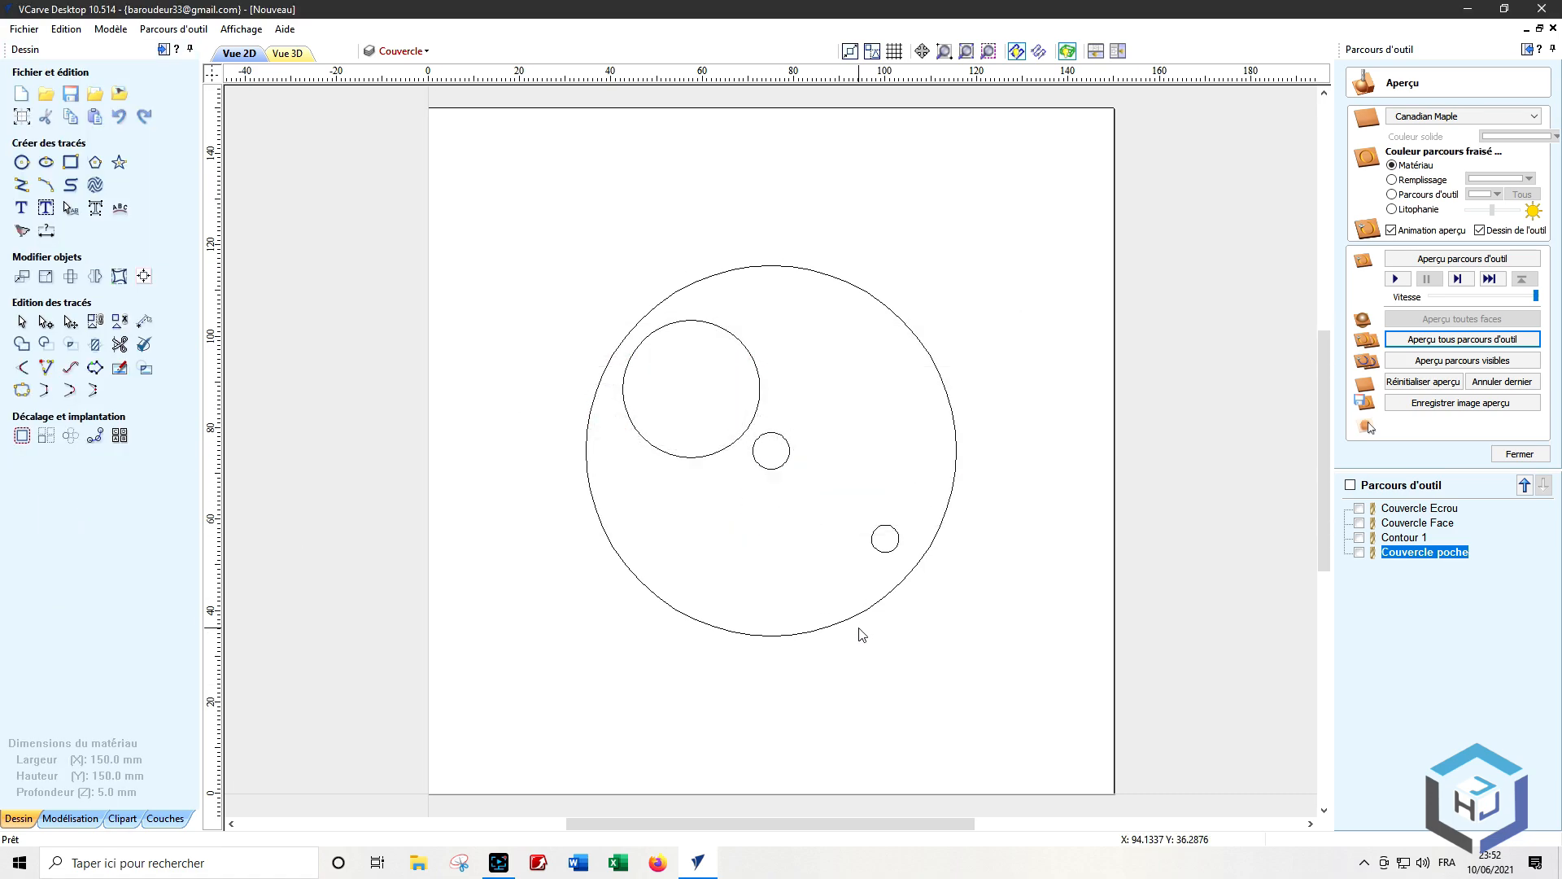
Step: Start an outside profile toolpath on all four circles and add two holding tabs to each circle
{"action": "left_click_drag", "start_coordinate": [513, 236], "coordinate": [1002, 683]}
{"action": "left_click", "coordinate": [1506, 453]}
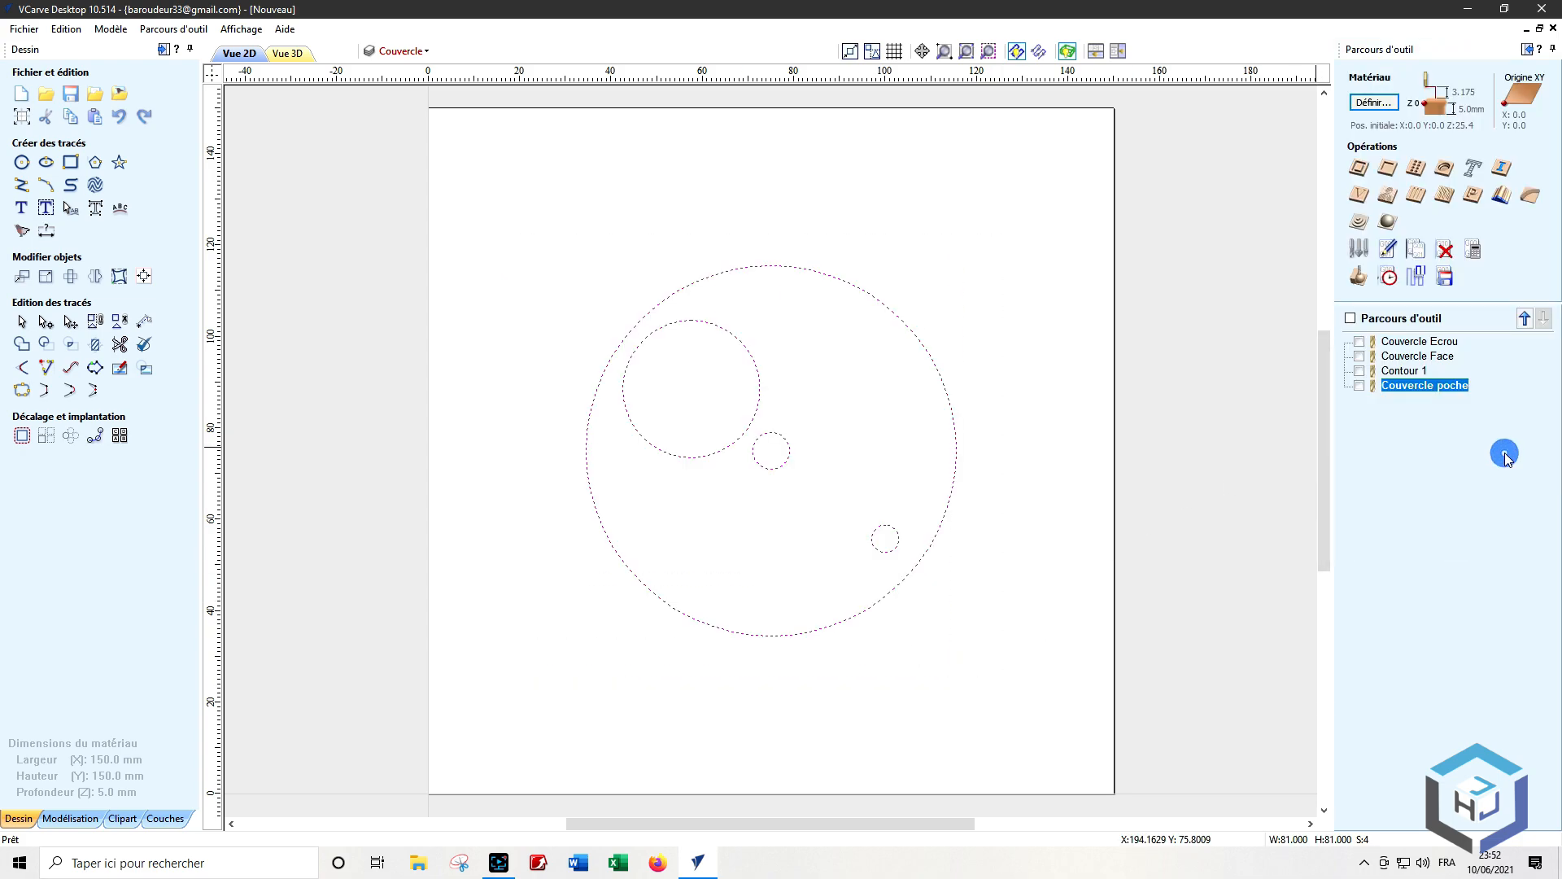
{"action": "left_click", "coordinate": [1361, 171]}
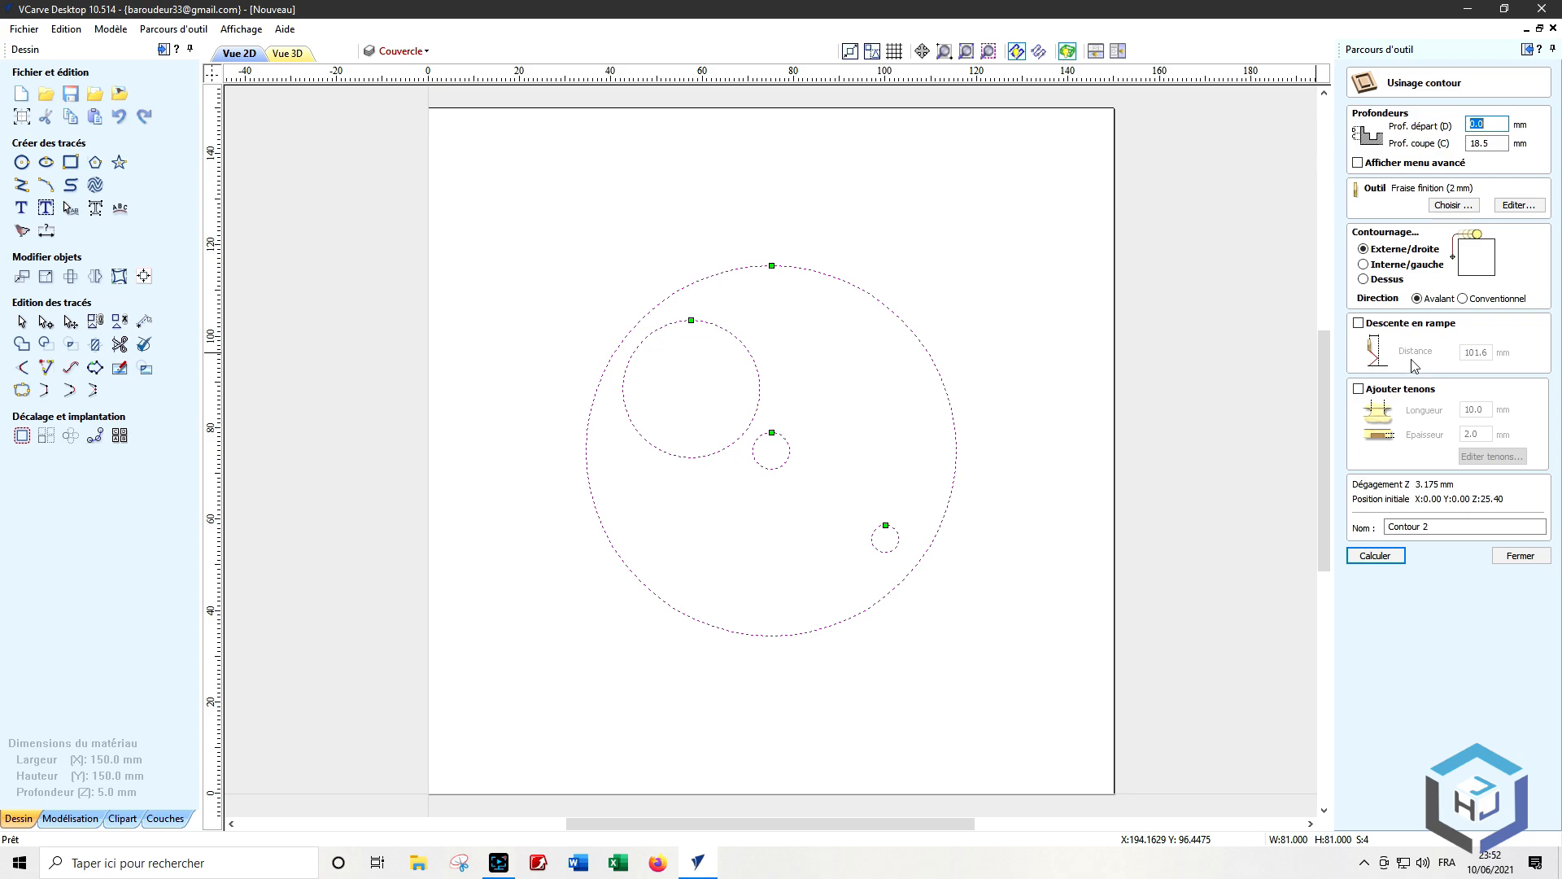
{"action": "left_click", "coordinate": [1359, 390]}
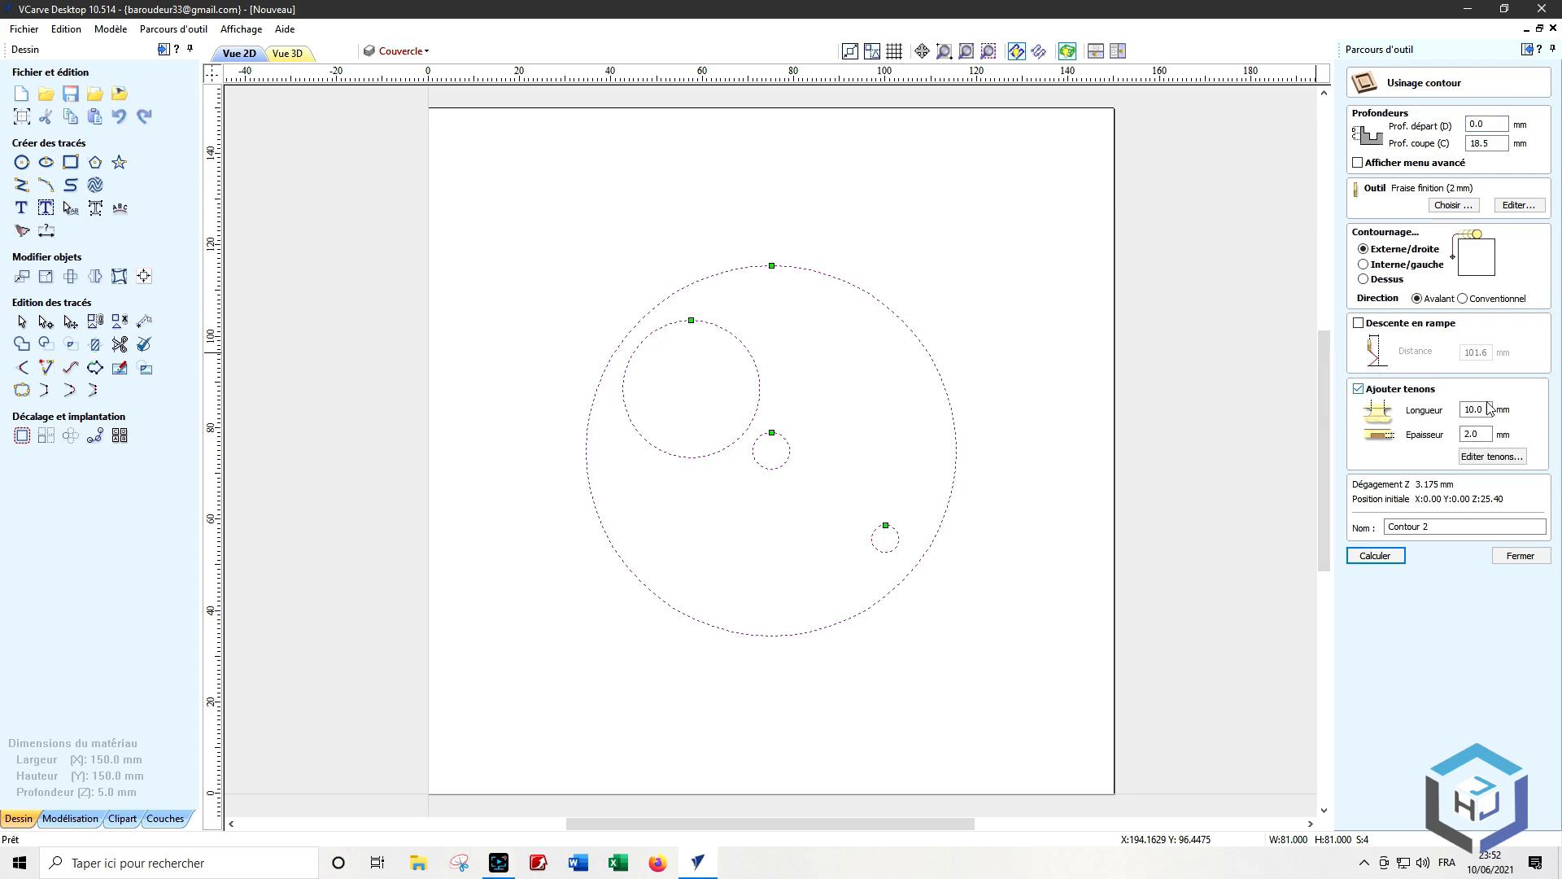
{"action": "left_click", "coordinate": [1492, 457]}
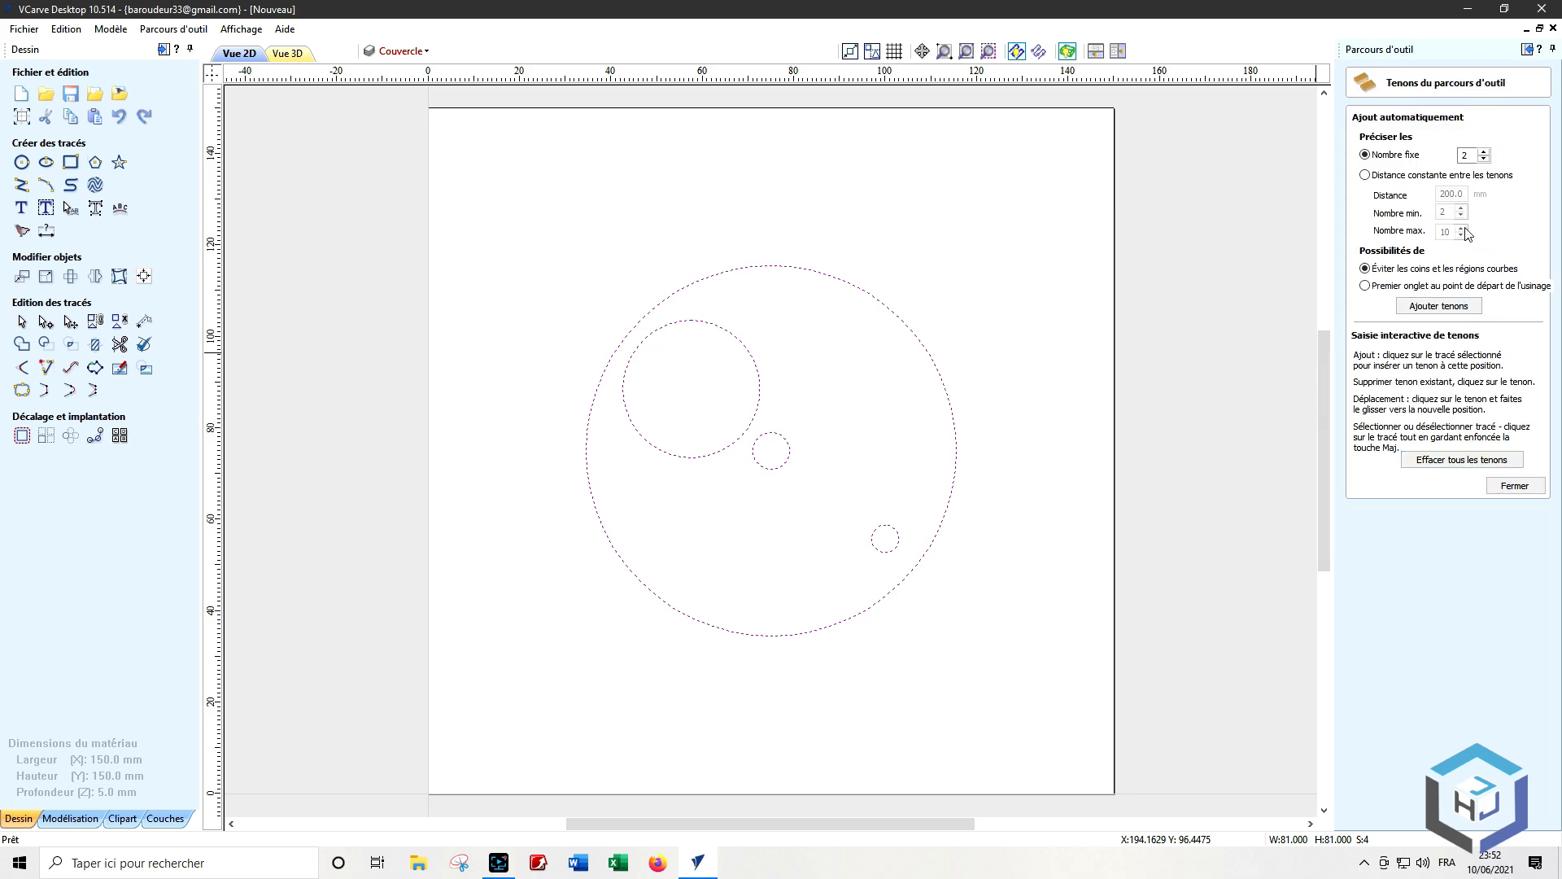
{"action": "left_click", "coordinate": [1445, 308]}
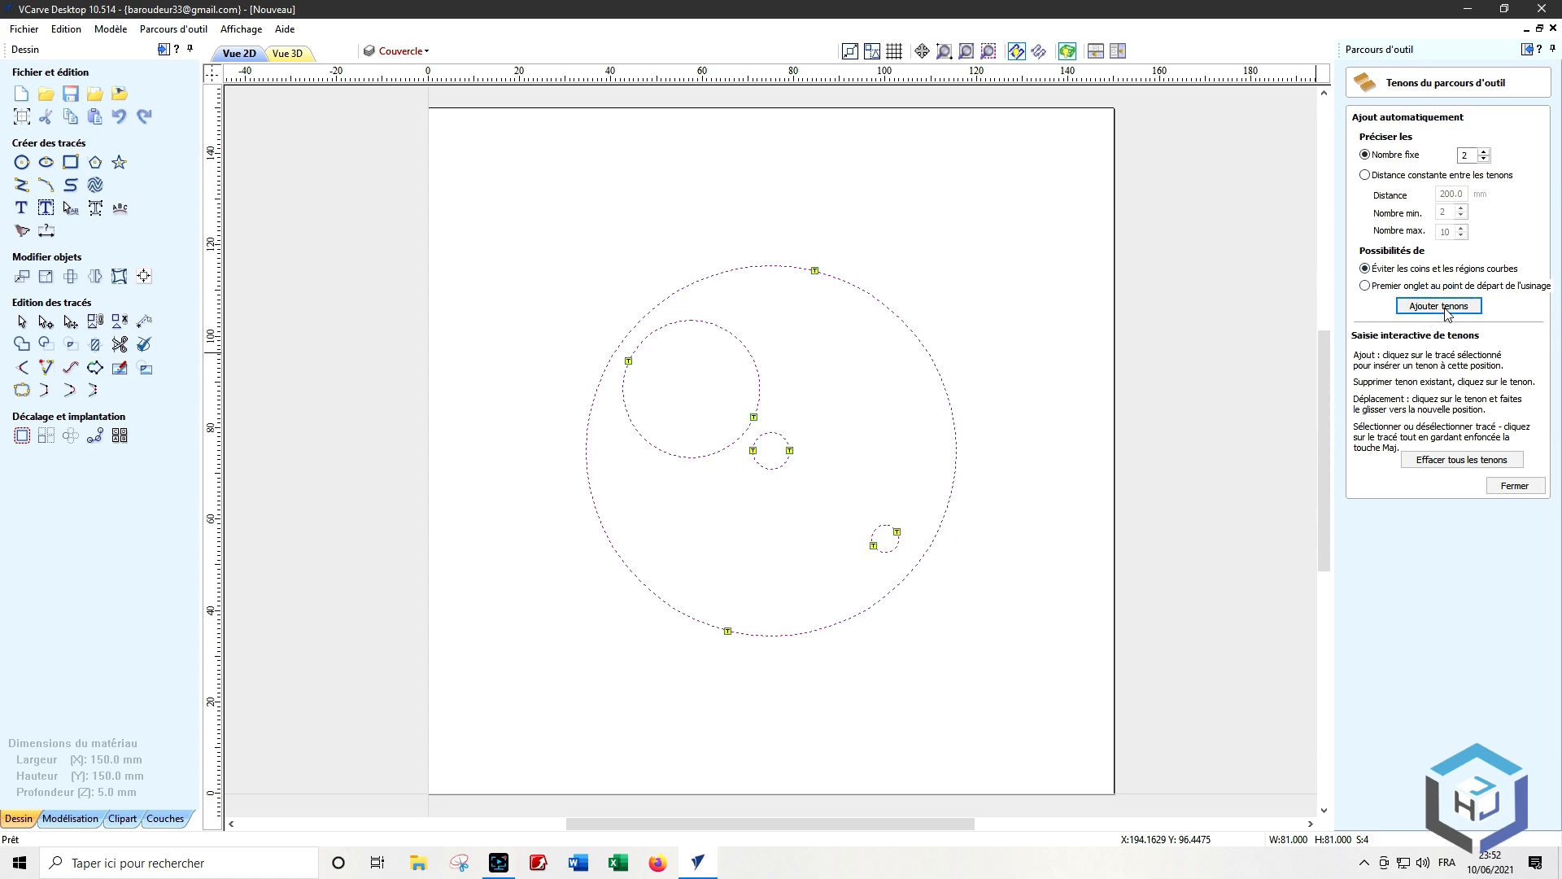
Step: Remove the tabs from the three inner circles, keeping only the two on the large outer circle
{"action": "left_click", "coordinate": [789, 450]}
{"action": "left_click", "coordinate": [754, 450]}
{"action": "left_click", "coordinate": [753, 416]}
{"action": "left_click", "coordinate": [628, 361]}
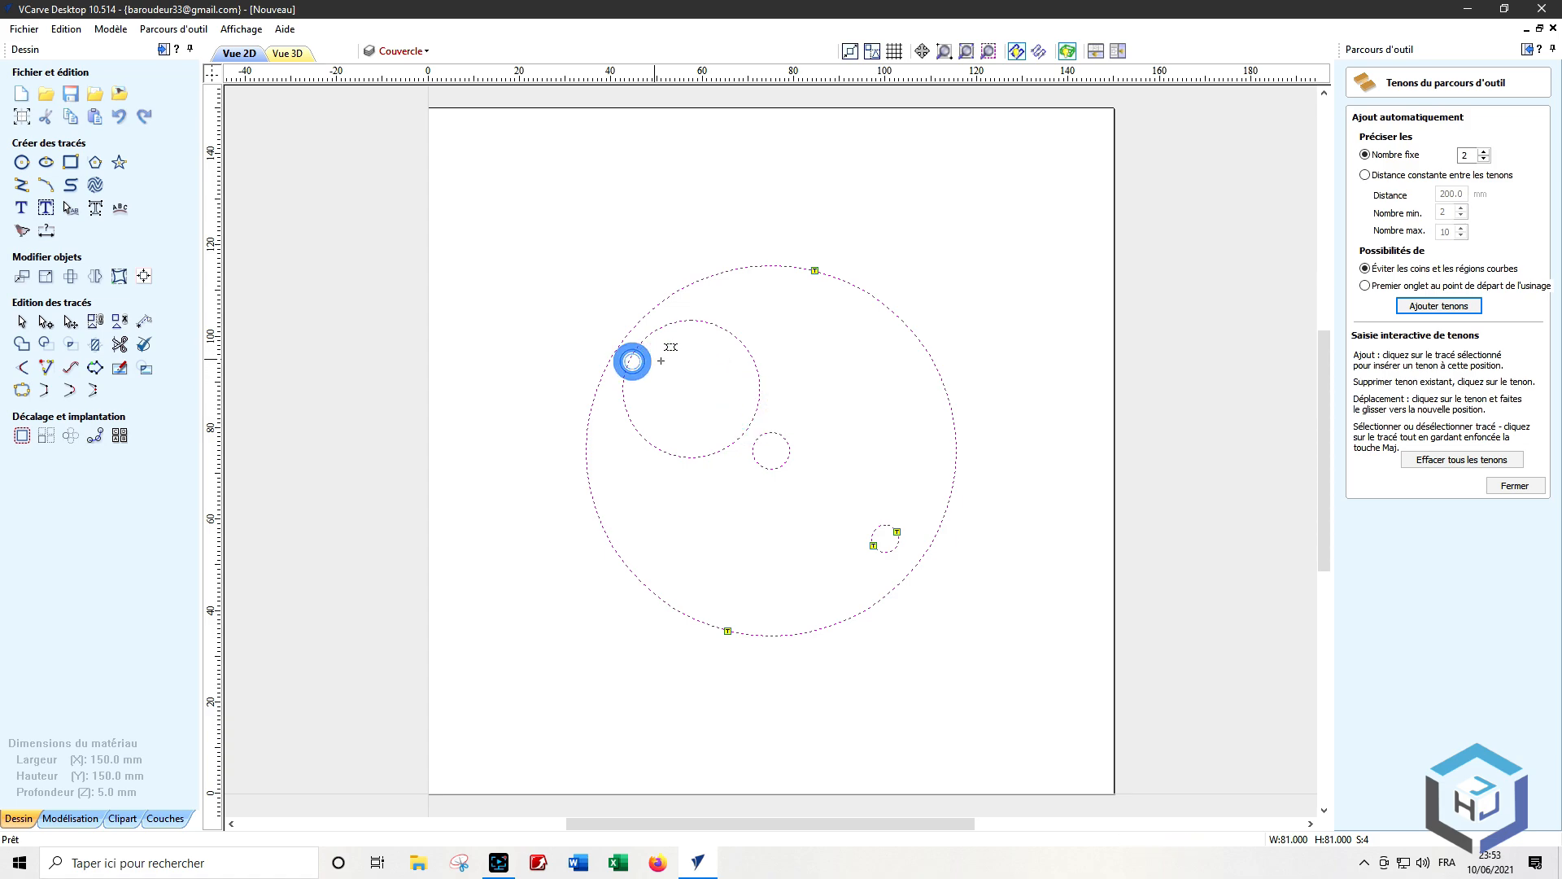
{"action": "left_click", "coordinate": [874, 547]}
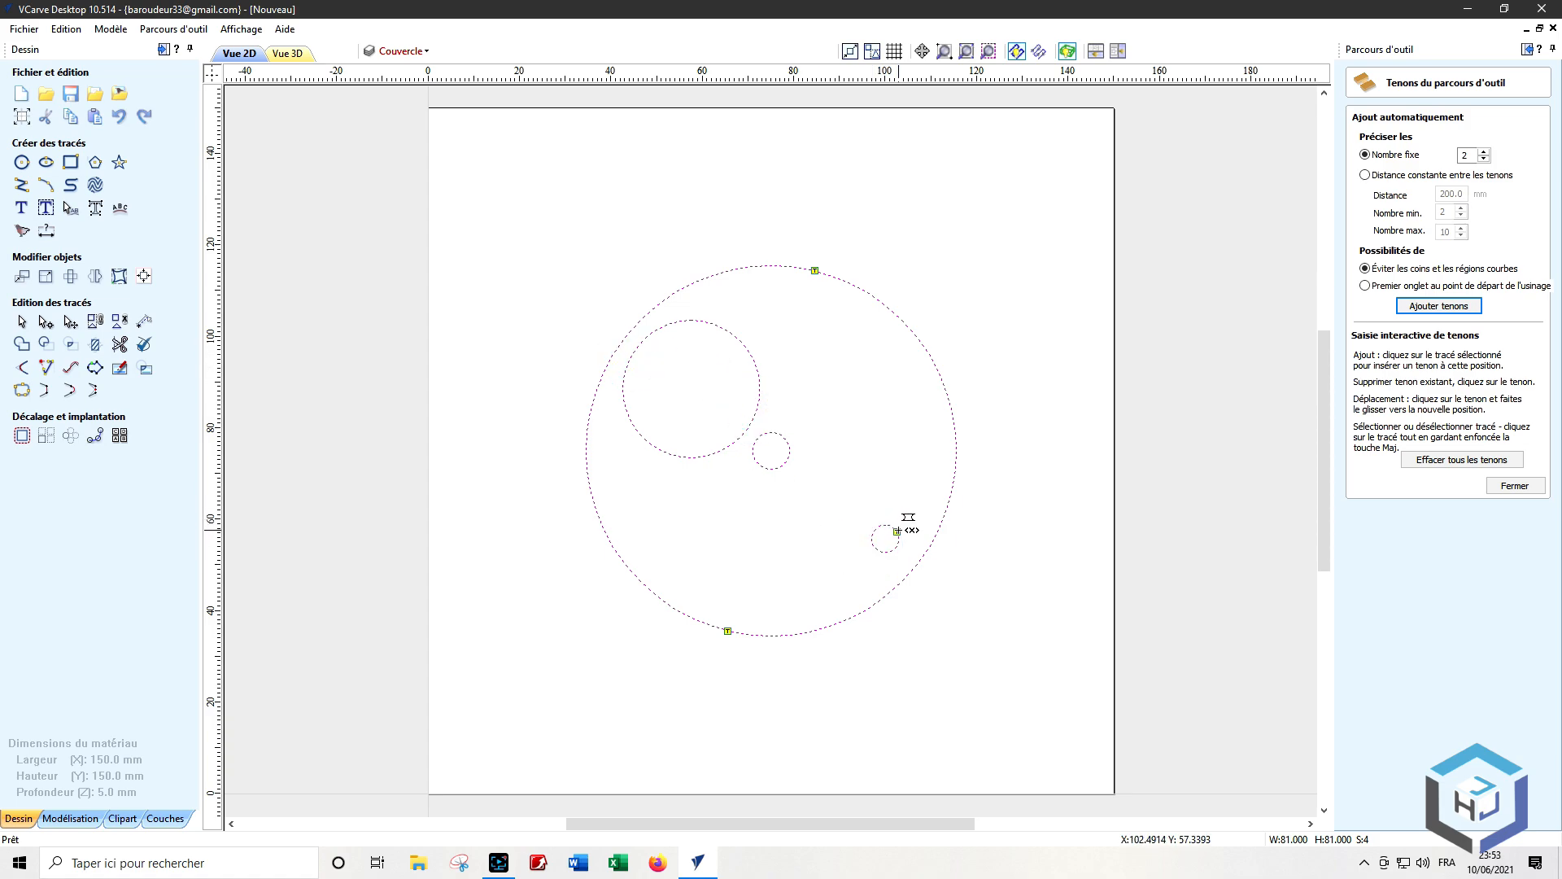
{"action": "left_click", "coordinate": [898, 530]}
{"action": "left_click", "coordinate": [1514, 486]}
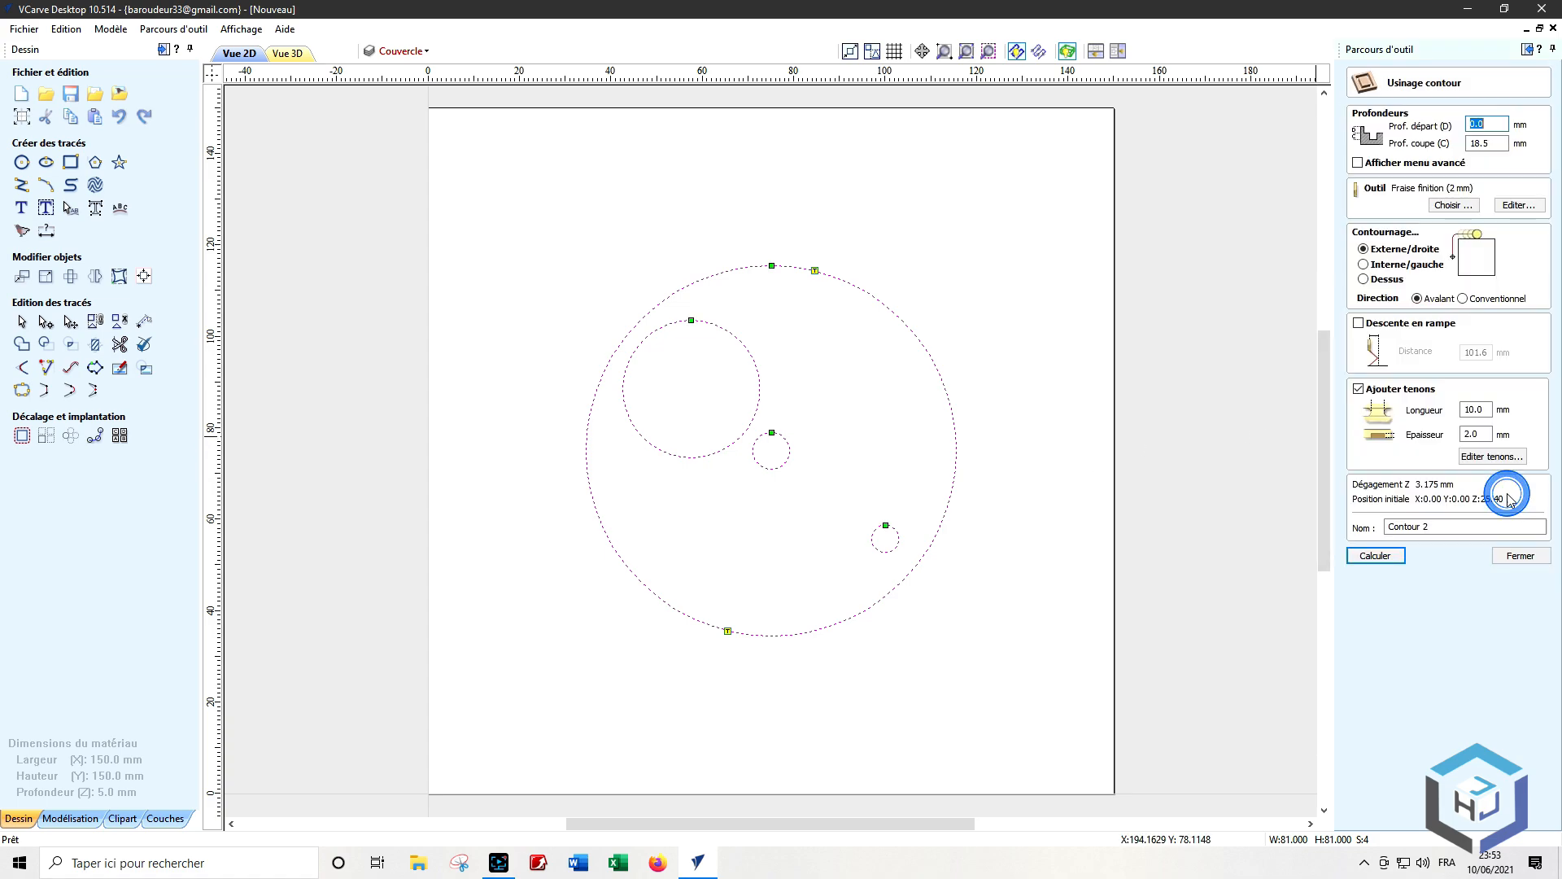
Step: Name the profile toolpath Plaque Decoupe and calculate it, accepting the cut-through warning
{"action": "left_click_drag", "start_coordinate": [1443, 529], "coordinate": [1382, 535]}
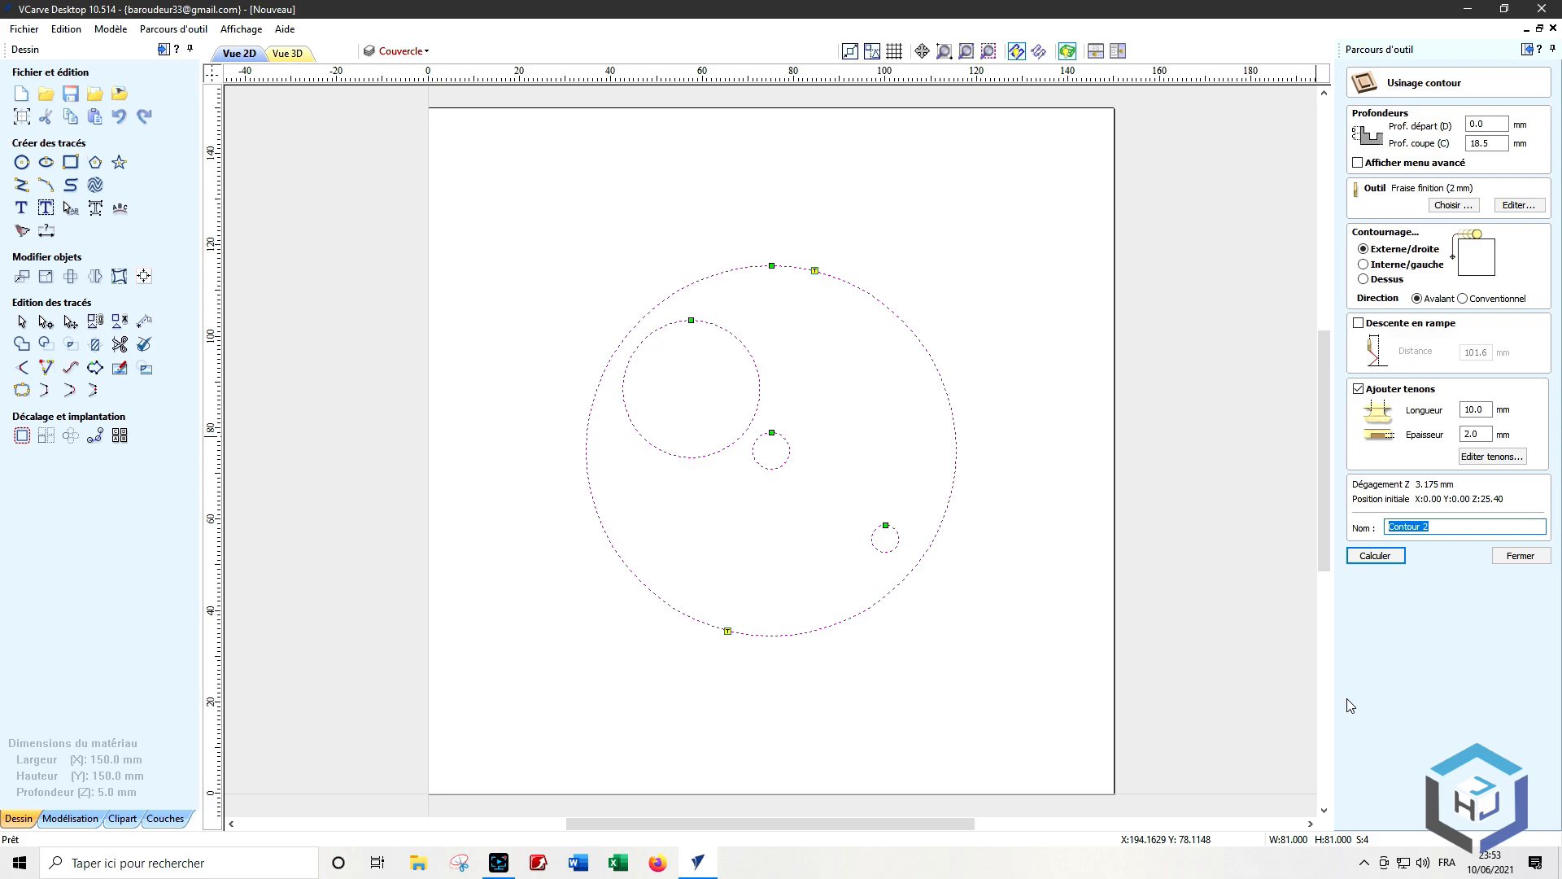
{"action": "type", "text": "Plaque Decoupe"}
{"action": "left_click", "coordinate": [1376, 556]}
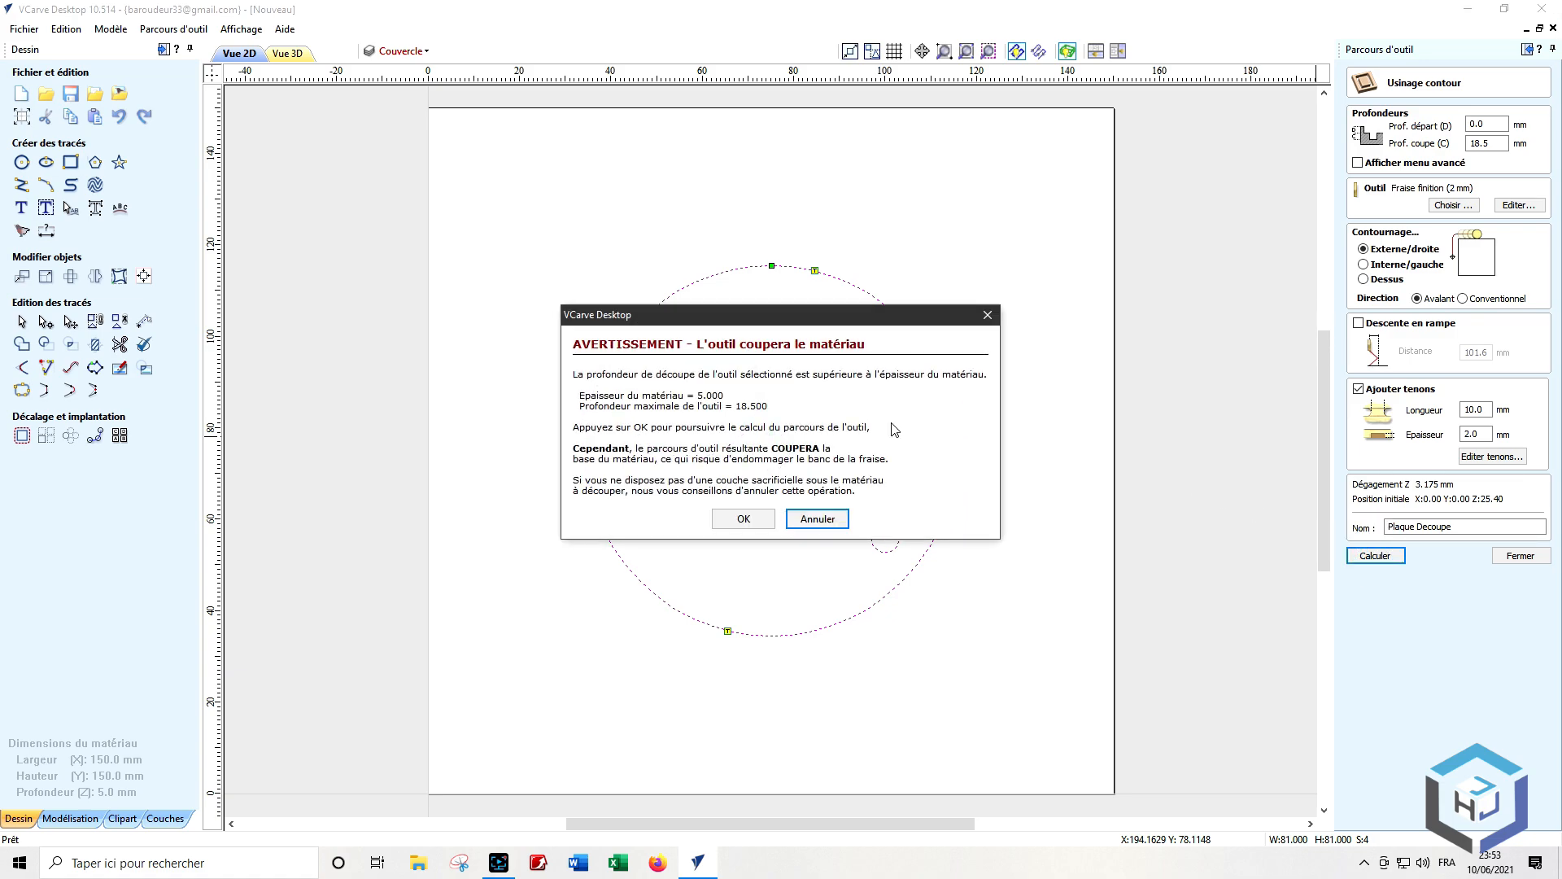
{"action": "left_click", "coordinate": [743, 519]}
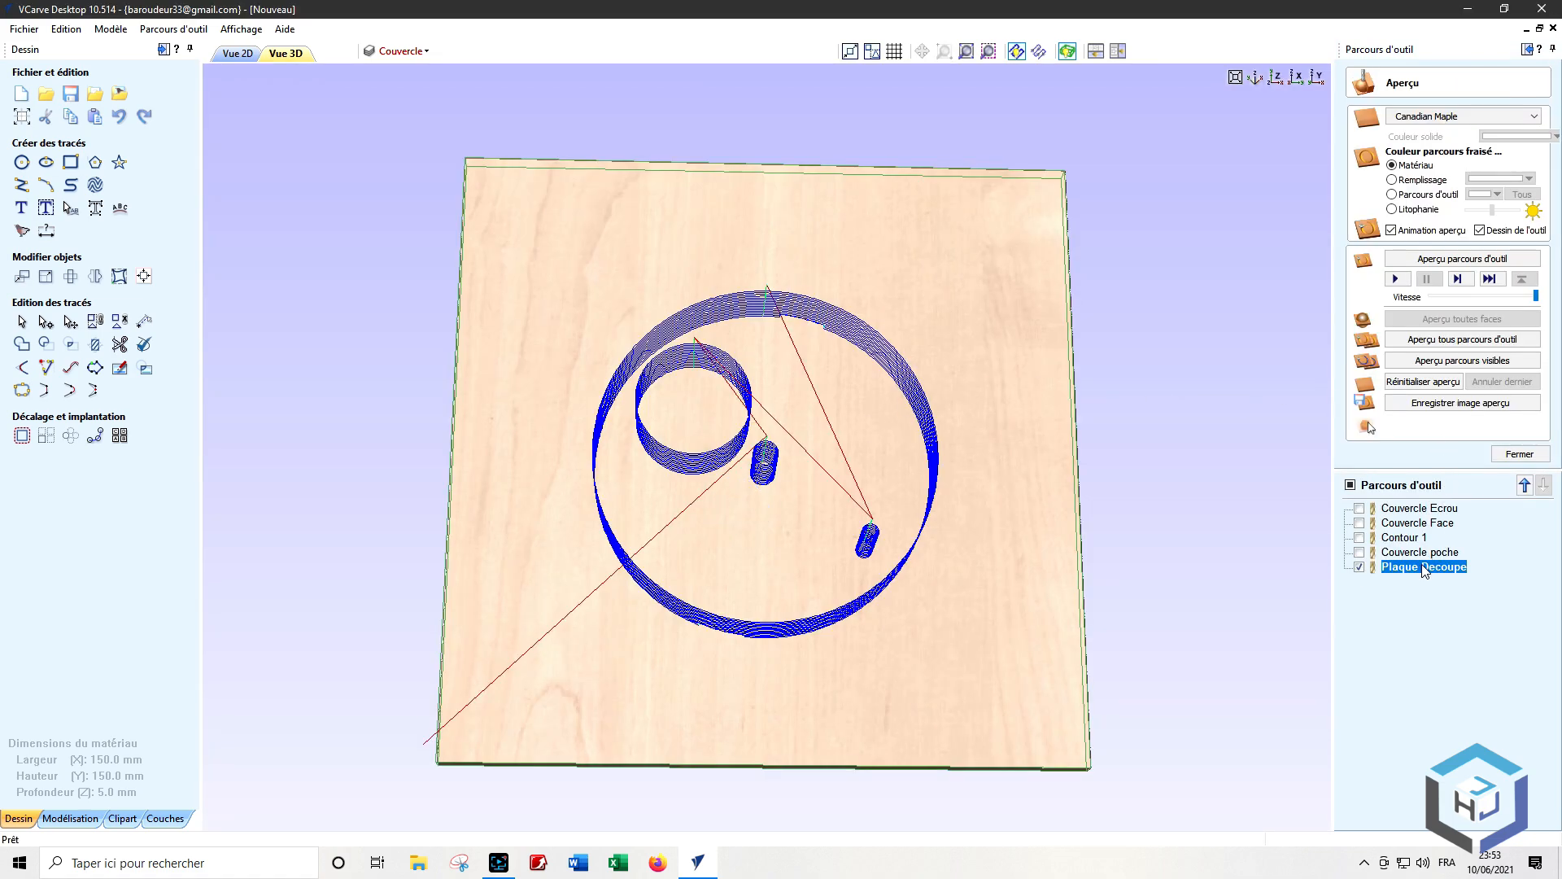
Step: Reduce the cut depth of the Plaque Decoupe toolpath to suit the thinner plate and recalculate it
{"action": "double_click", "coordinate": [1424, 567]}
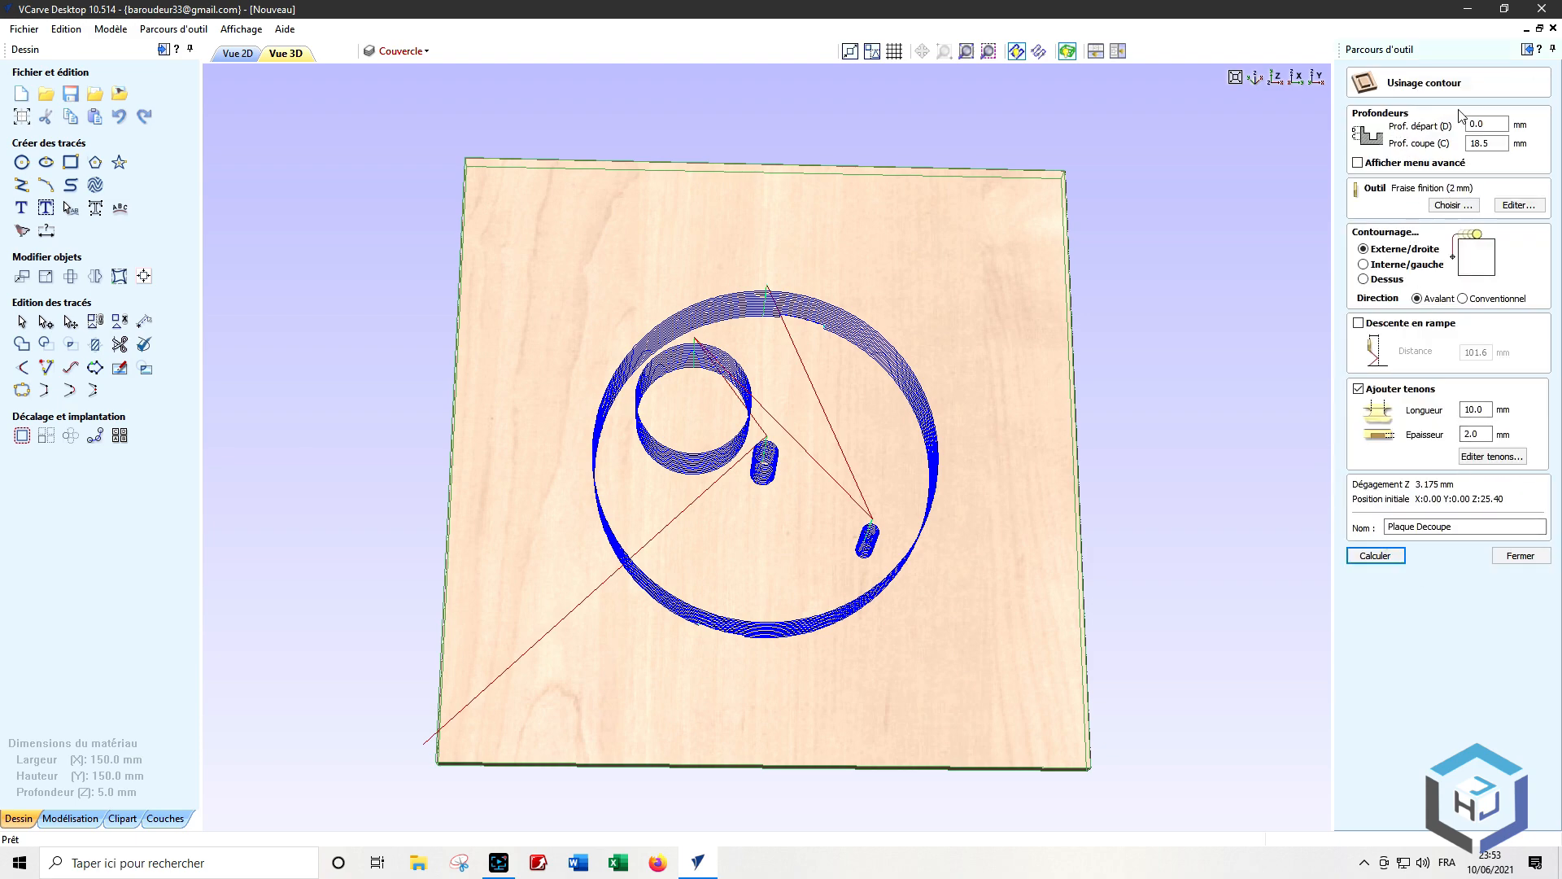
{"action": "double_click", "coordinate": [1497, 145]}
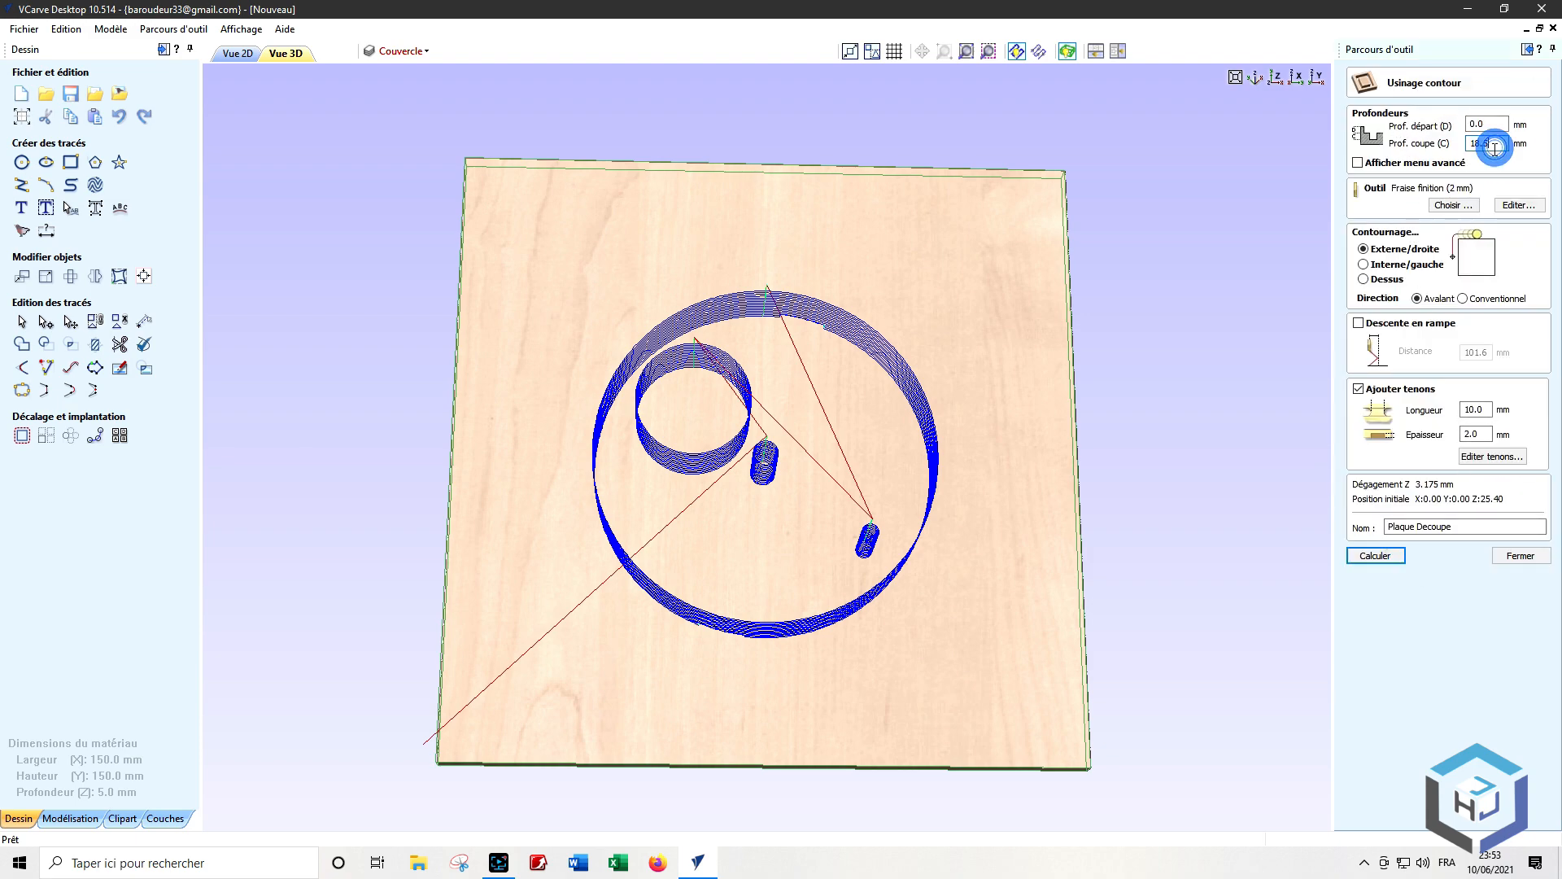
{"action": "type", "text": "2"}
{"action": "left_click", "coordinate": [1380, 555]}
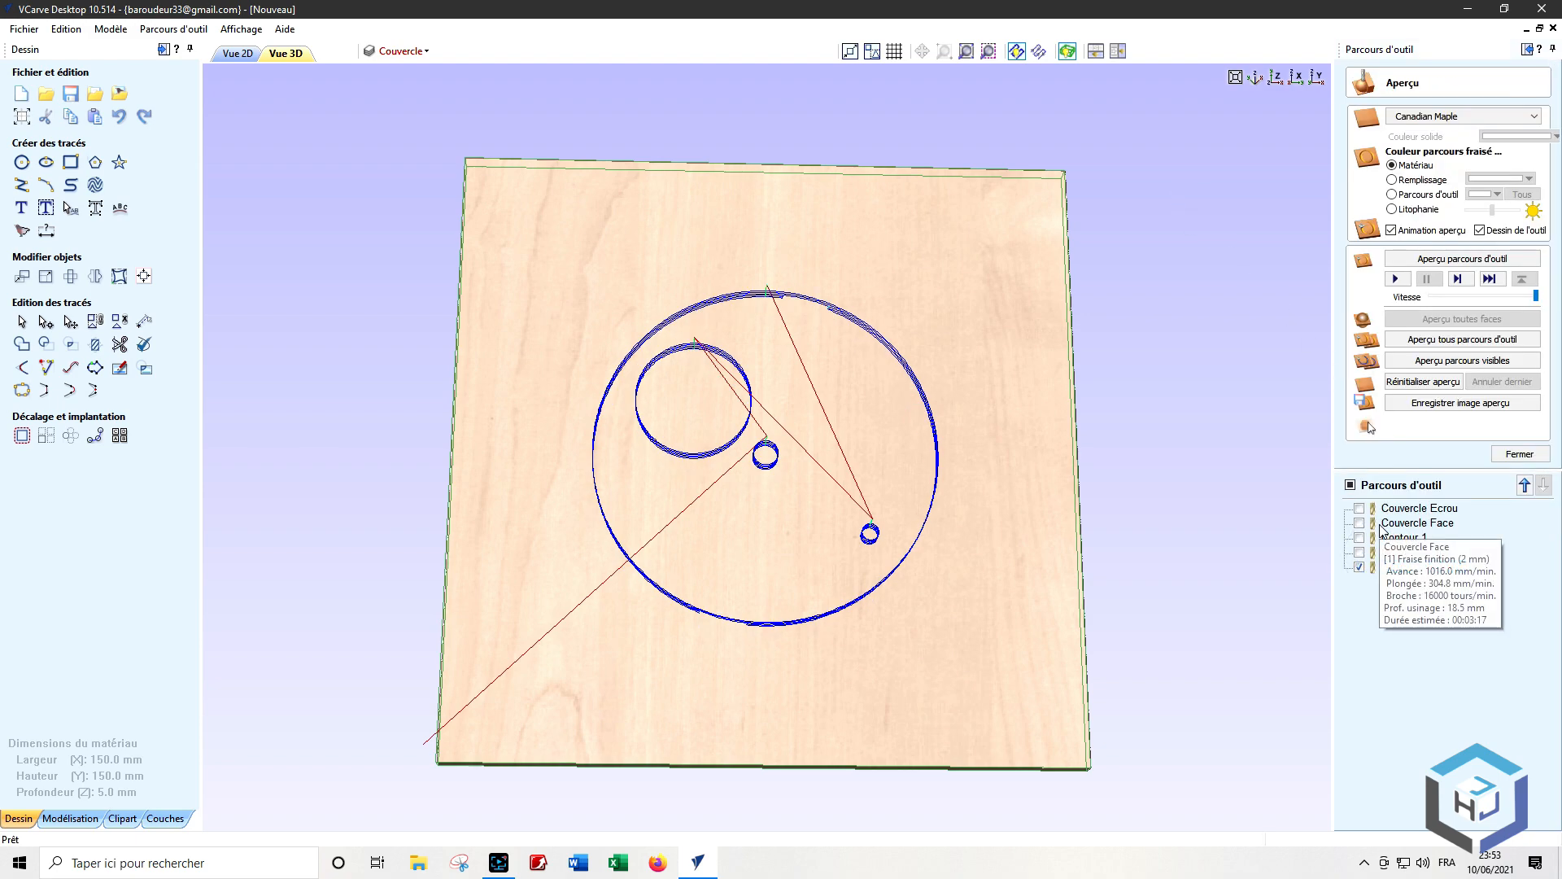
Step: Simulate the Plaque Decoupe toolpath, inspect the cut plate at an angle and open the estimated machining times
{"action": "left_click", "coordinate": [1420, 259]}
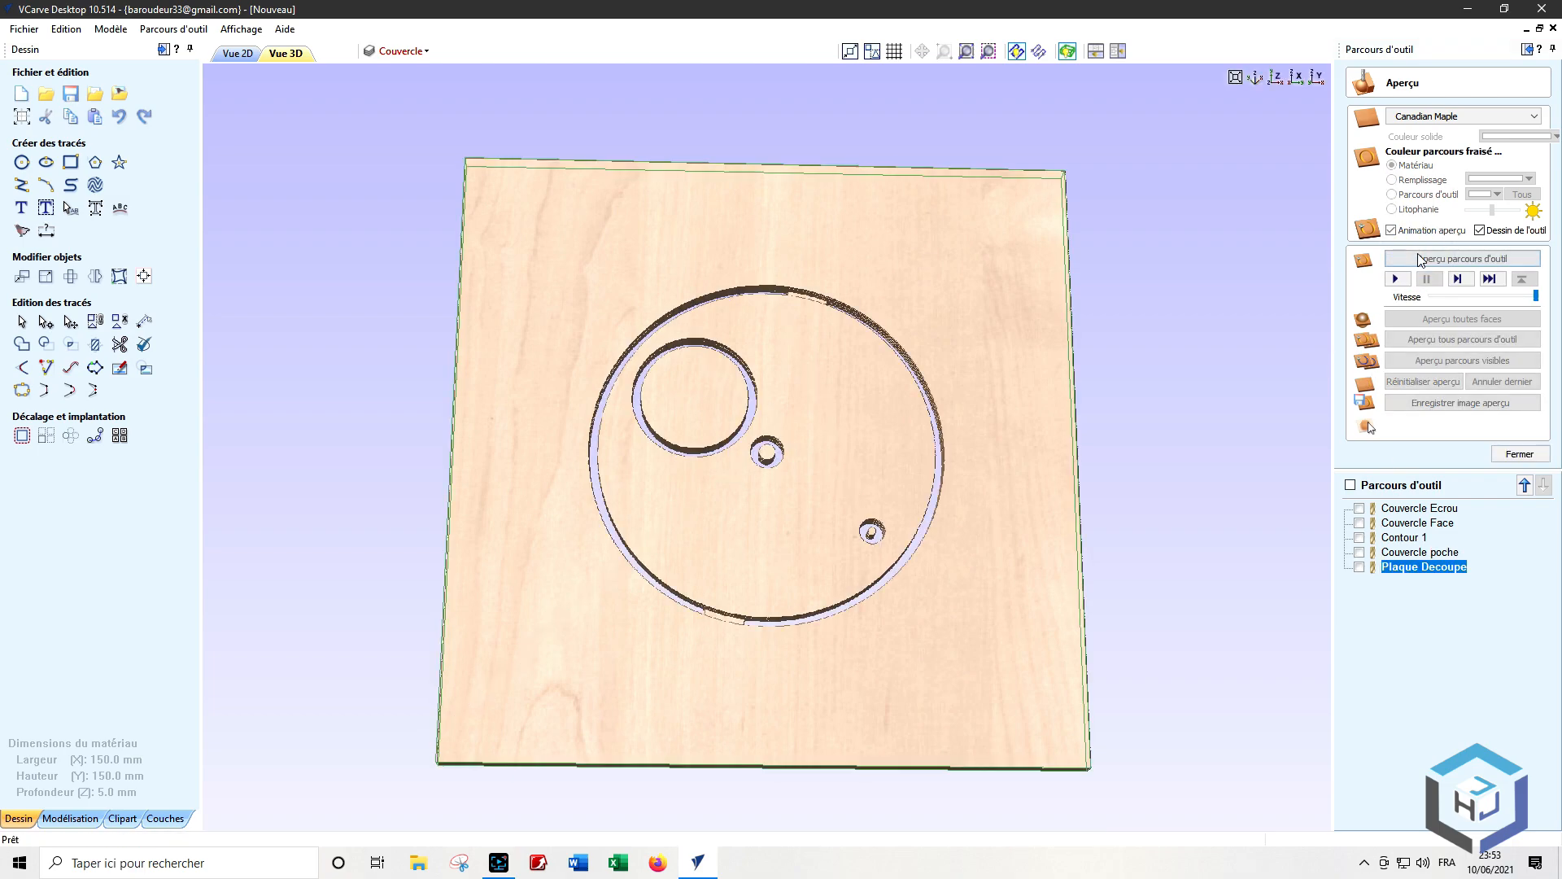
{"action": "left_click_drag", "start_coordinate": [1008, 341], "coordinate": [887, 515]}
{"action": "mouse_move", "coordinate": [697, 662]}
{"action": "left_mouse_down"}
{"action": "mouse_move", "coordinate": [729, 359]}
{"action": "mouse_move", "coordinate": [691, 662]}
{"action": "left_mouse_up"}
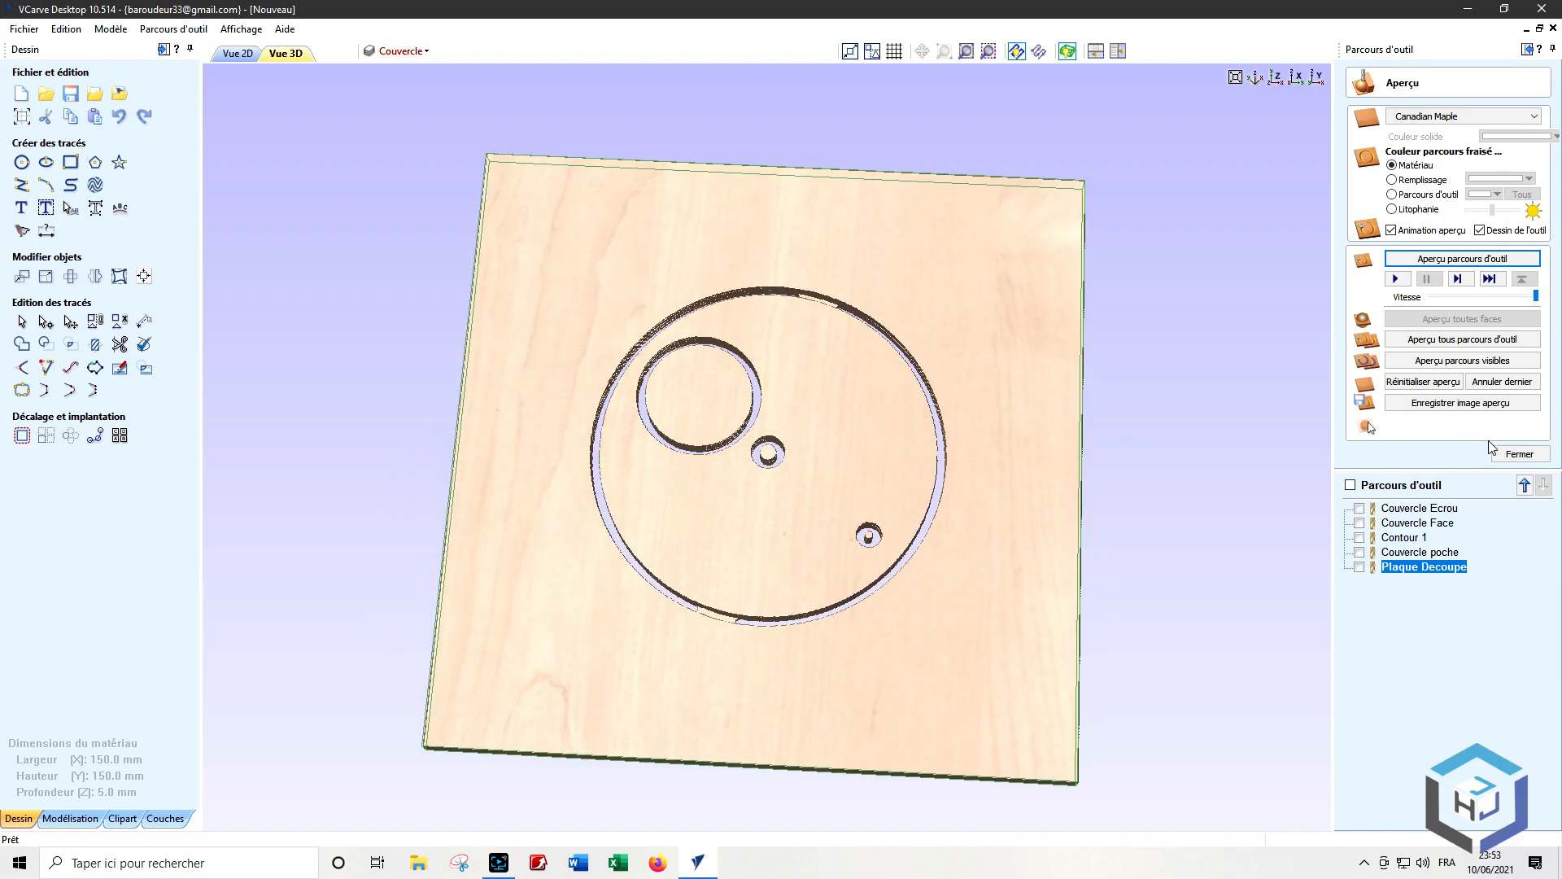
{"action": "left_click", "coordinate": [1514, 454]}
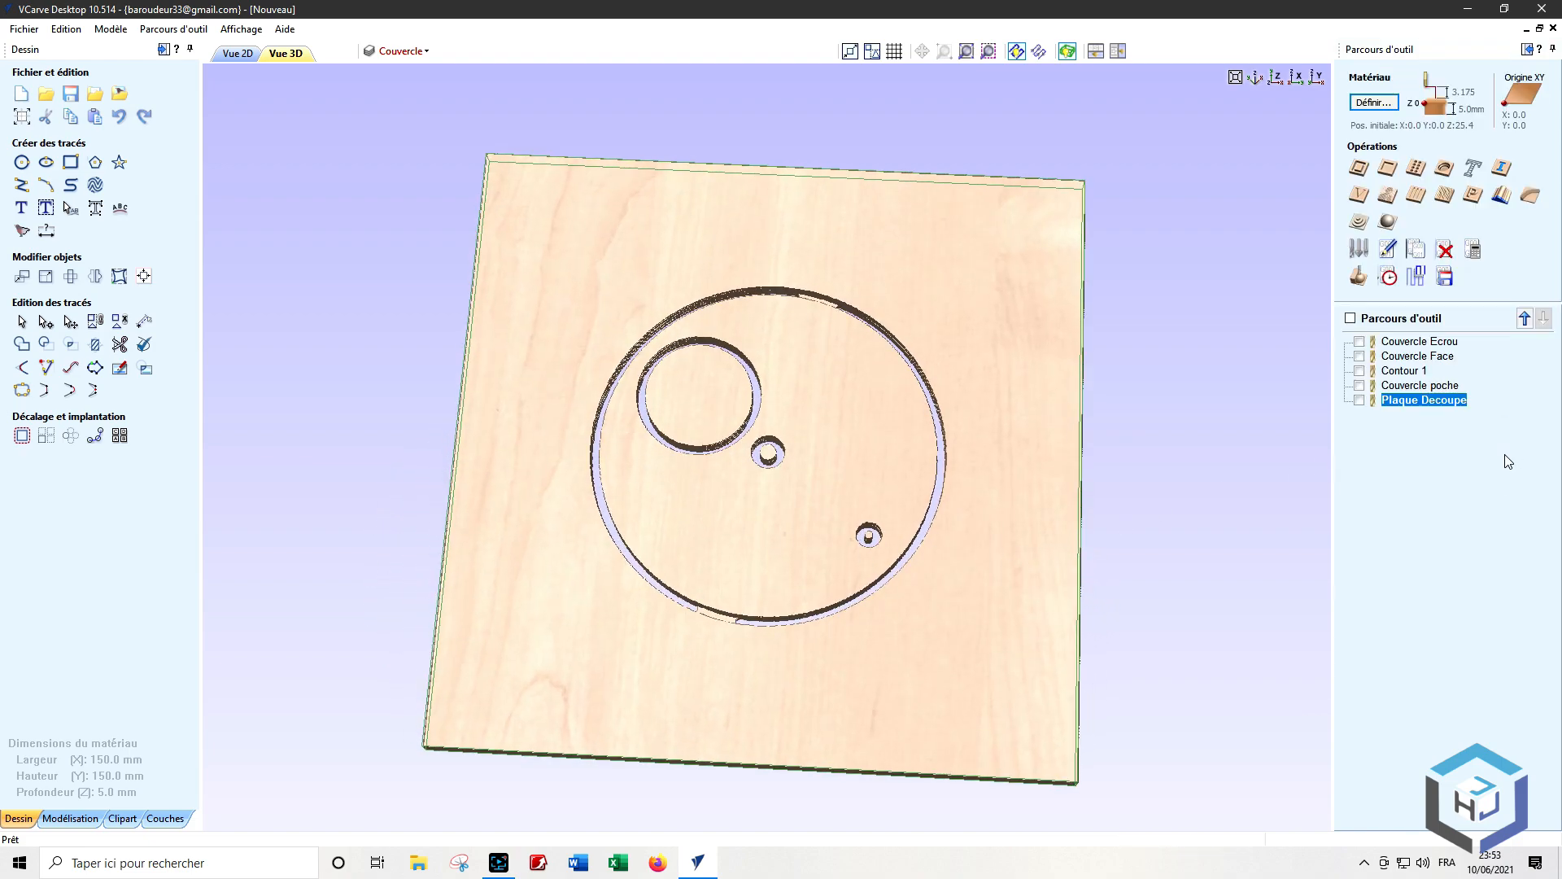
{"action": "left_click", "coordinate": [1389, 277]}
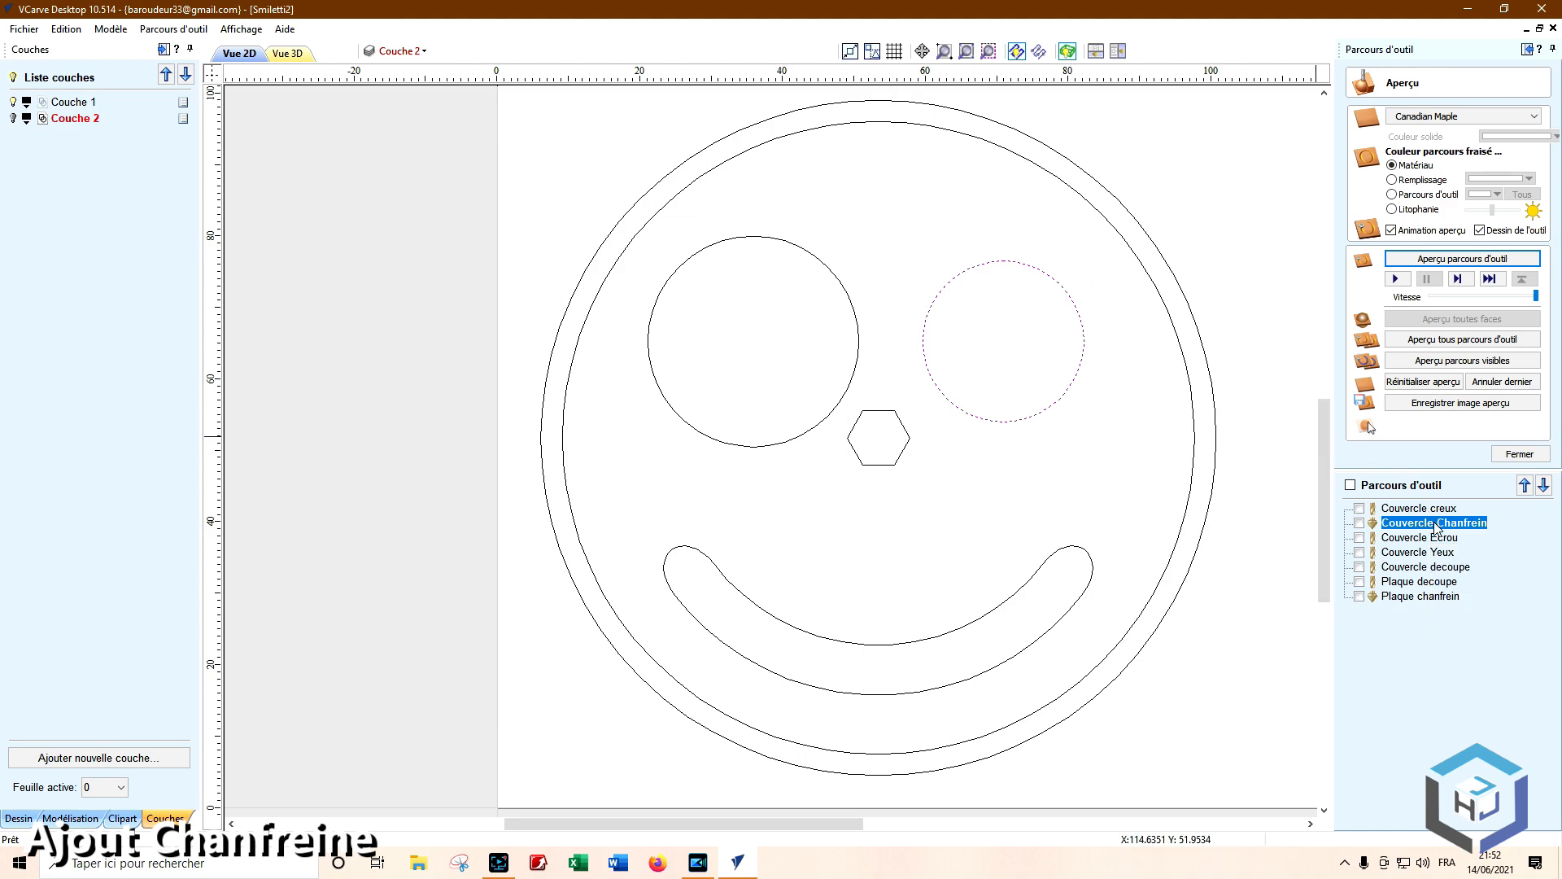
Step: Recalculate the Couvercle Chanfrein toolpath on the smaller eye circle with the Foret V (90.0° - 3.17 mm) tool
{"action": "double_click", "coordinate": [1435, 525]}
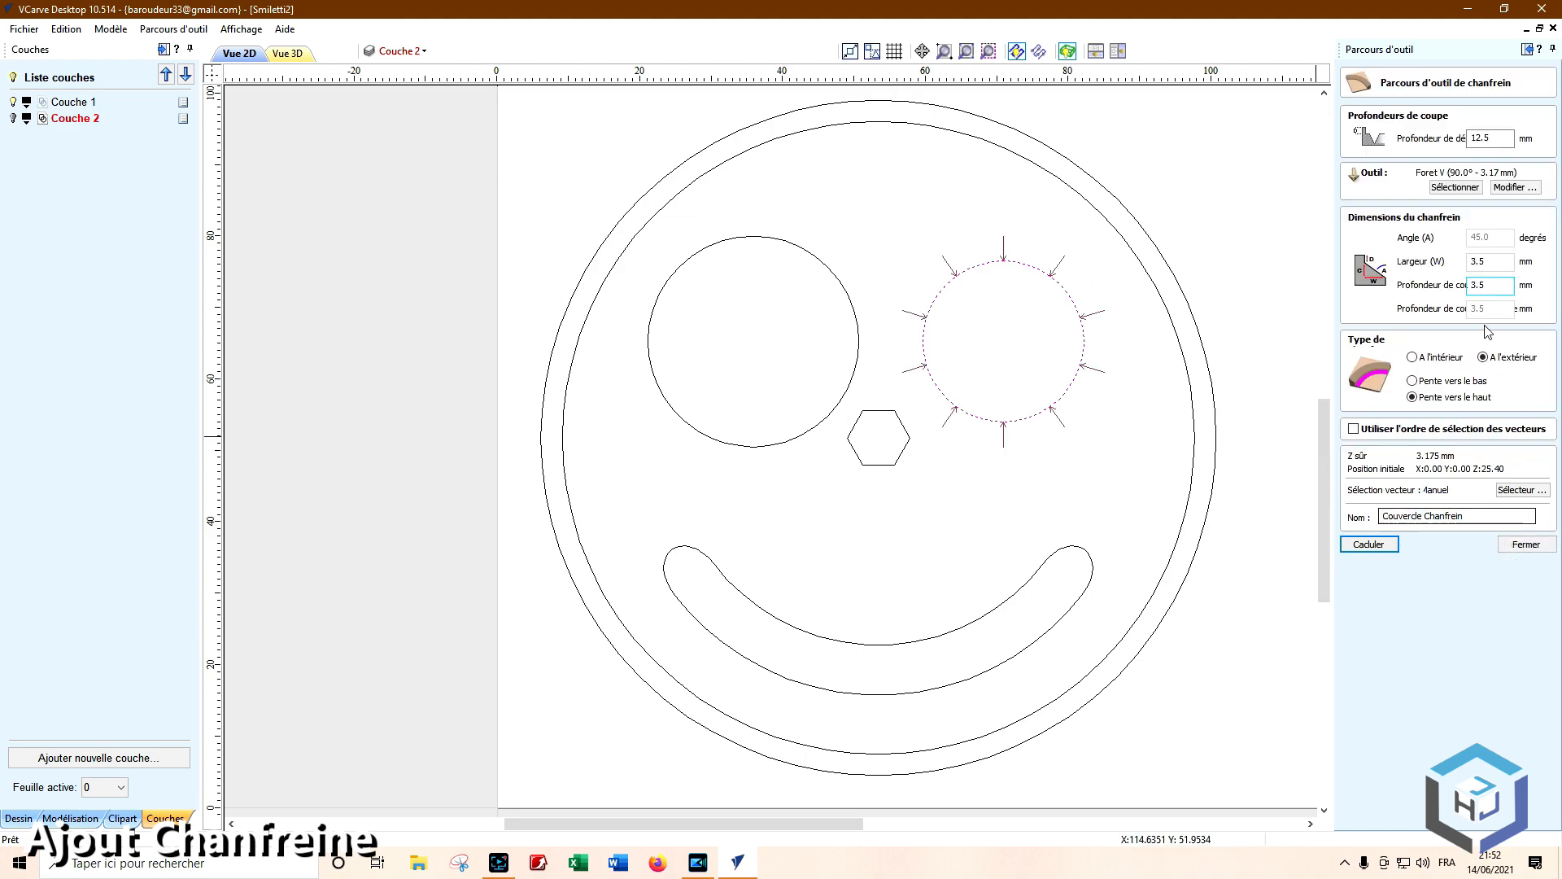
{"action": "left_click", "coordinate": [1455, 187]}
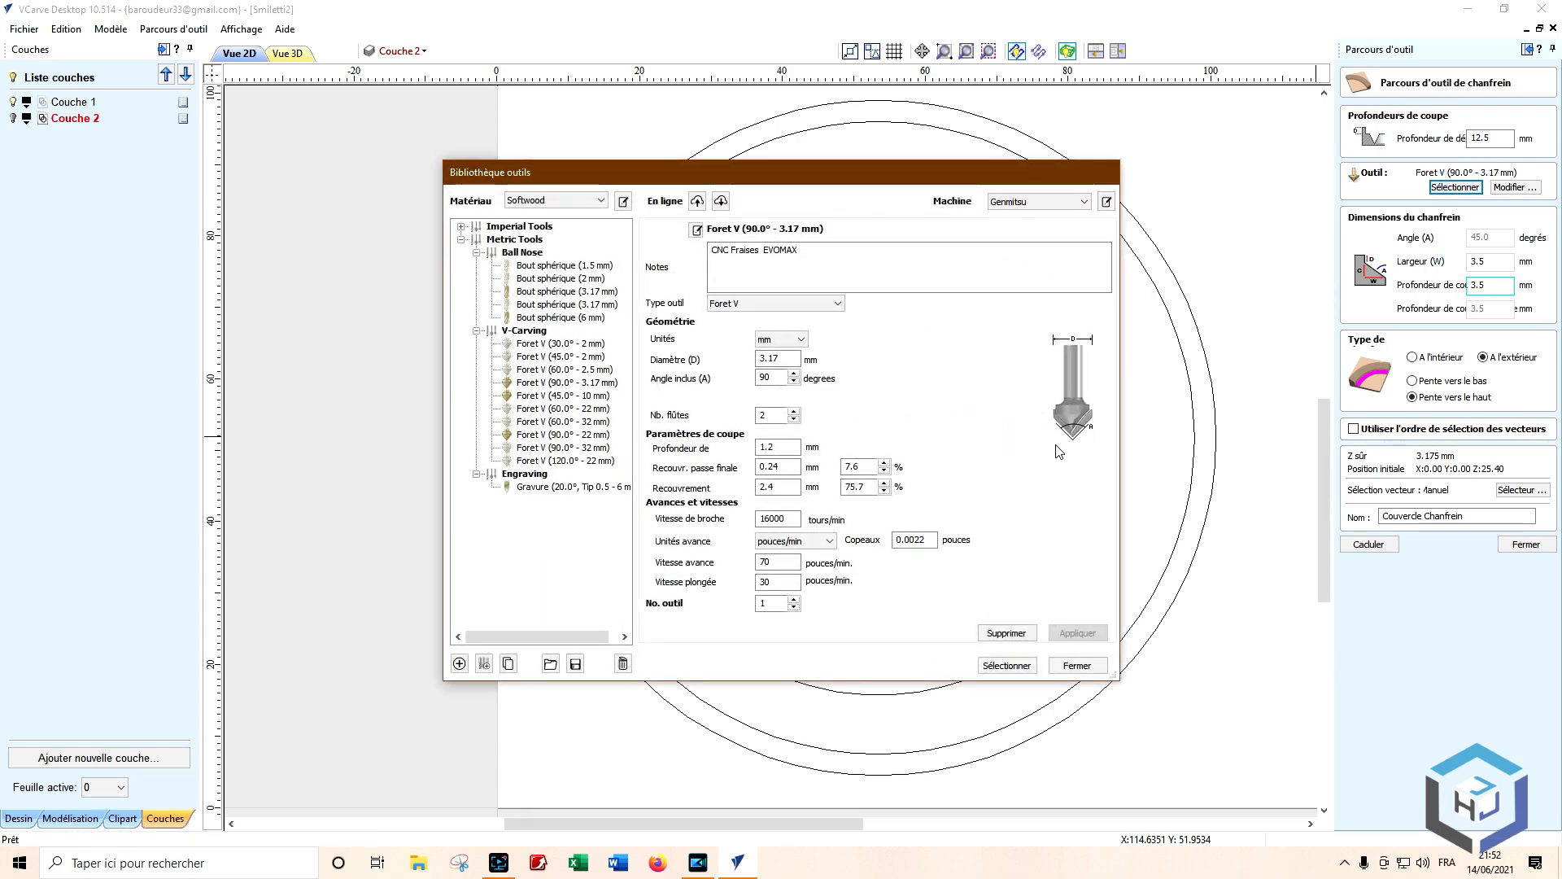
{"action": "left_click", "coordinate": [1007, 665]}
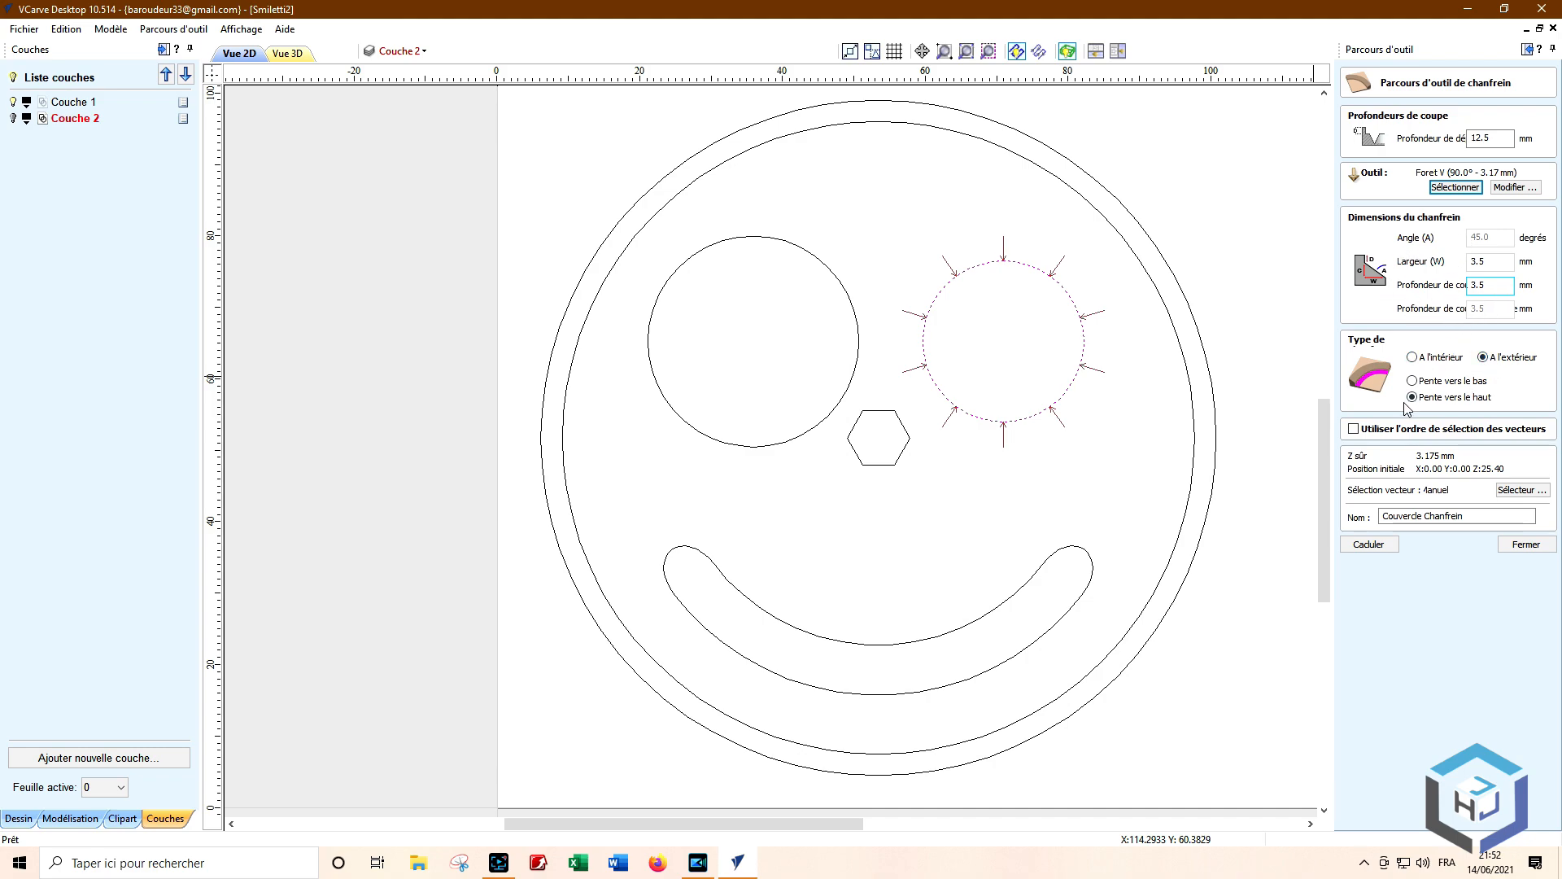
{"action": "left_click", "coordinate": [1369, 543]}
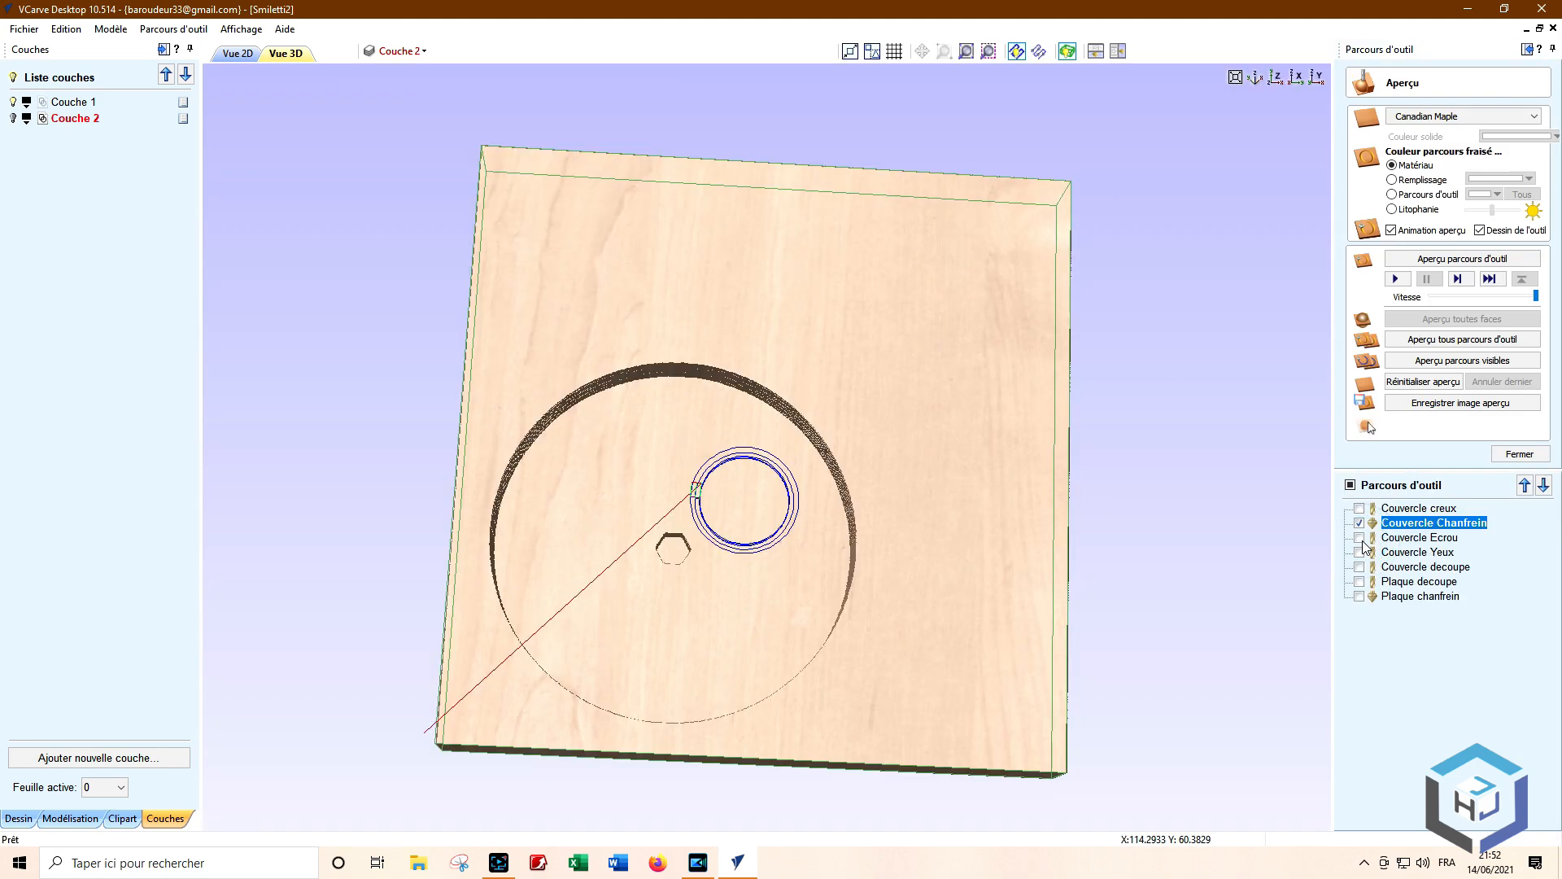
Step: Simulate the Couvercle Chanfrein toolpath and inspect the chamfered eye up close from several angles
{"action": "left_click", "coordinate": [1418, 261]}
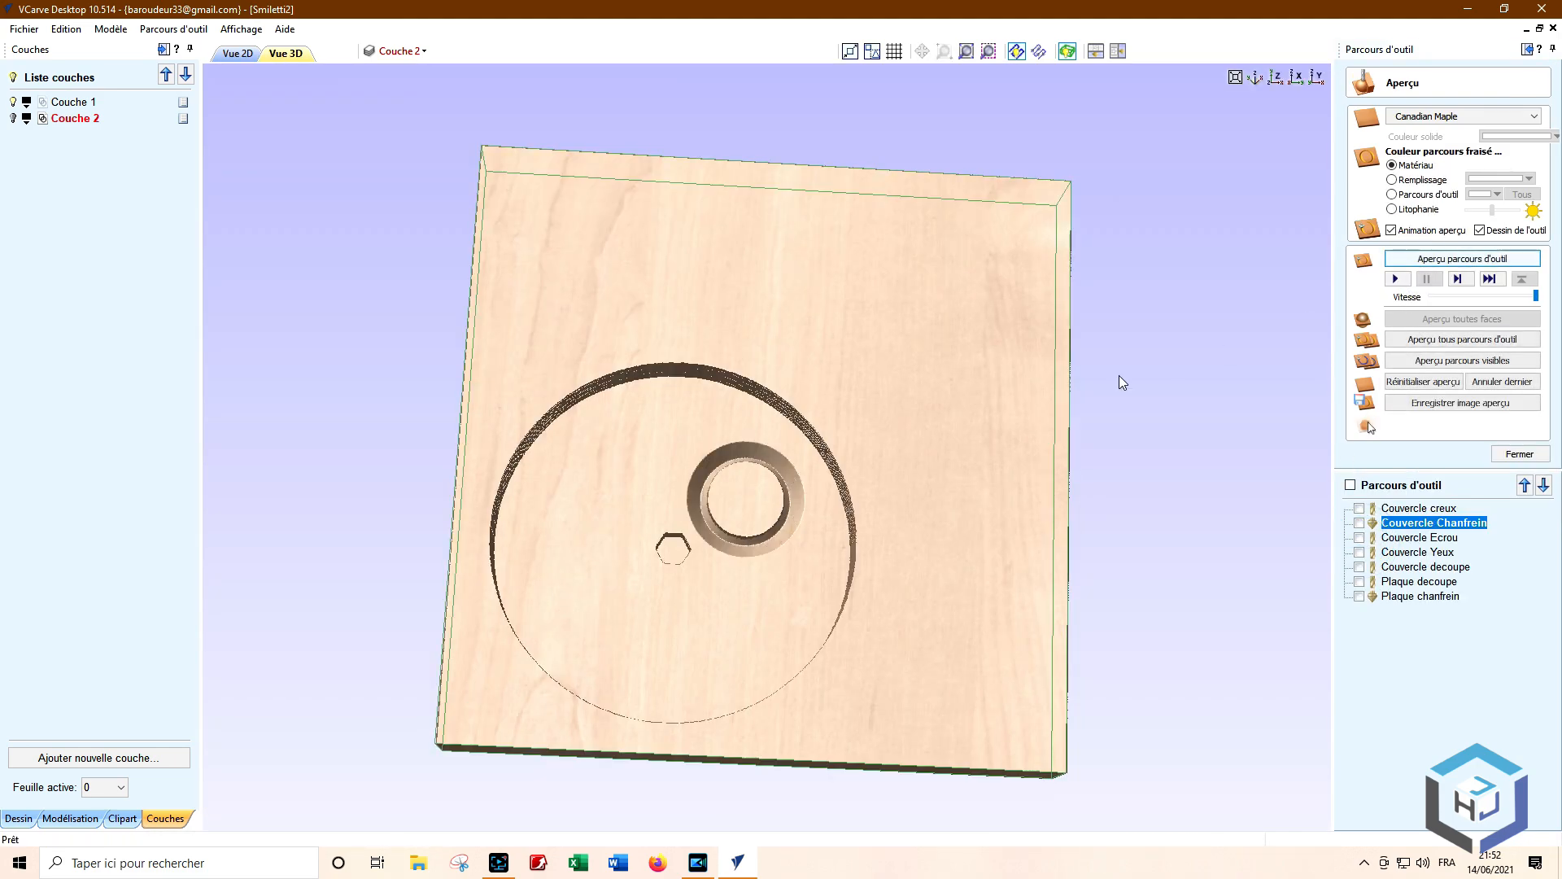
{"action": "mouse_move", "coordinate": [795, 589]}
{"action": "left_mouse_down"}
{"action": "mouse_move", "coordinate": [799, 536]}
{"action": "mouse_move", "coordinate": [795, 565]}
{"action": "left_mouse_up"}
{"action": "scroll", "coordinate": [794, 564], "scroll_direction": "up", "scroll_amount": 4}
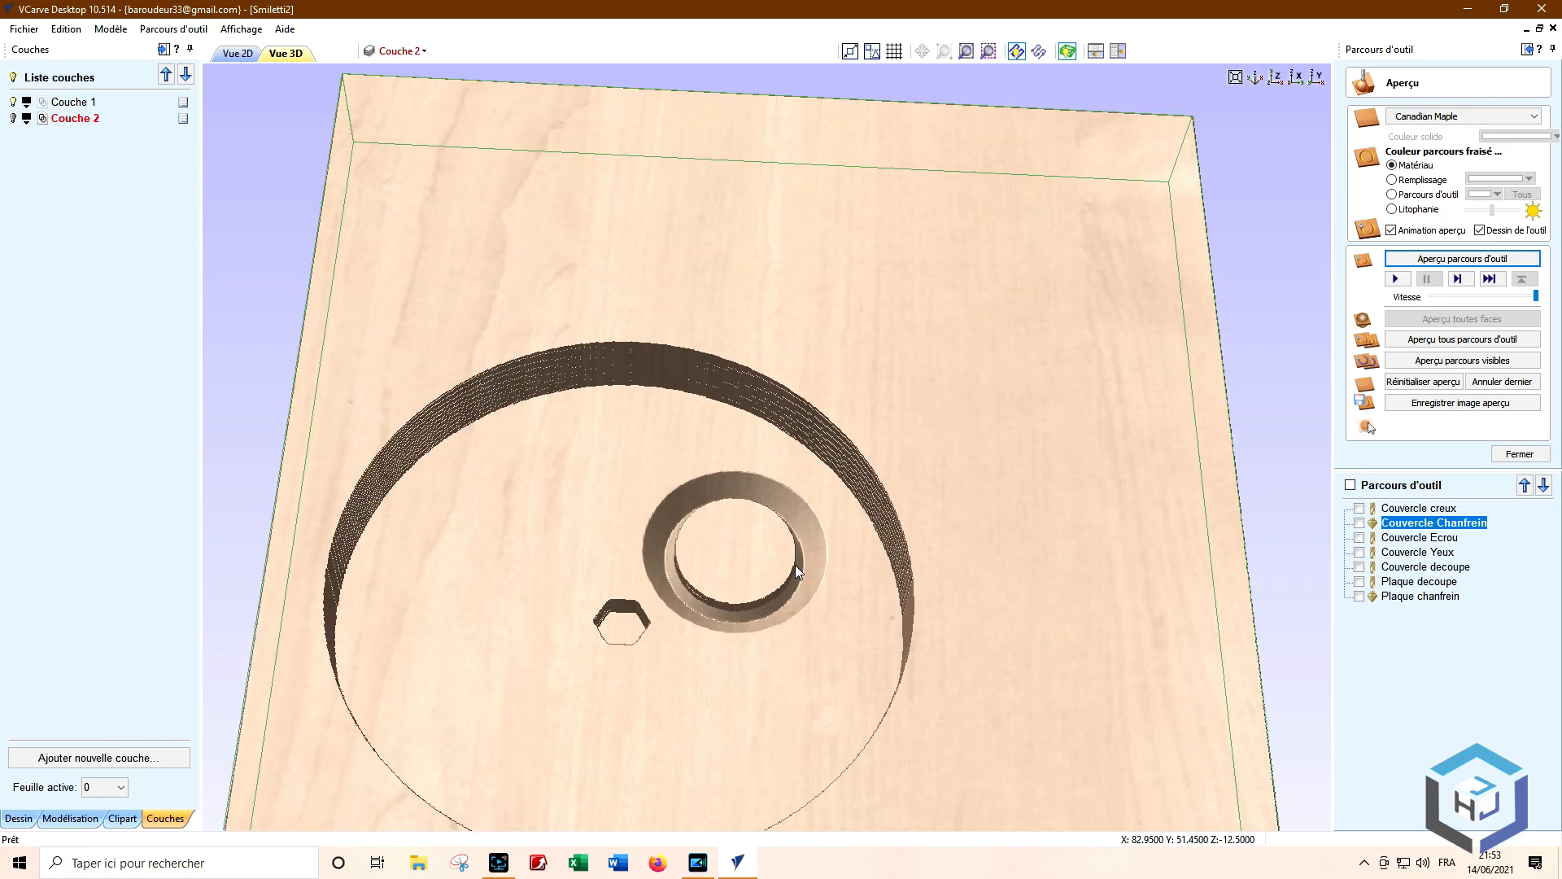
{"action": "left_click_drag", "start_coordinate": [802, 731], "coordinate": [732, 617]}
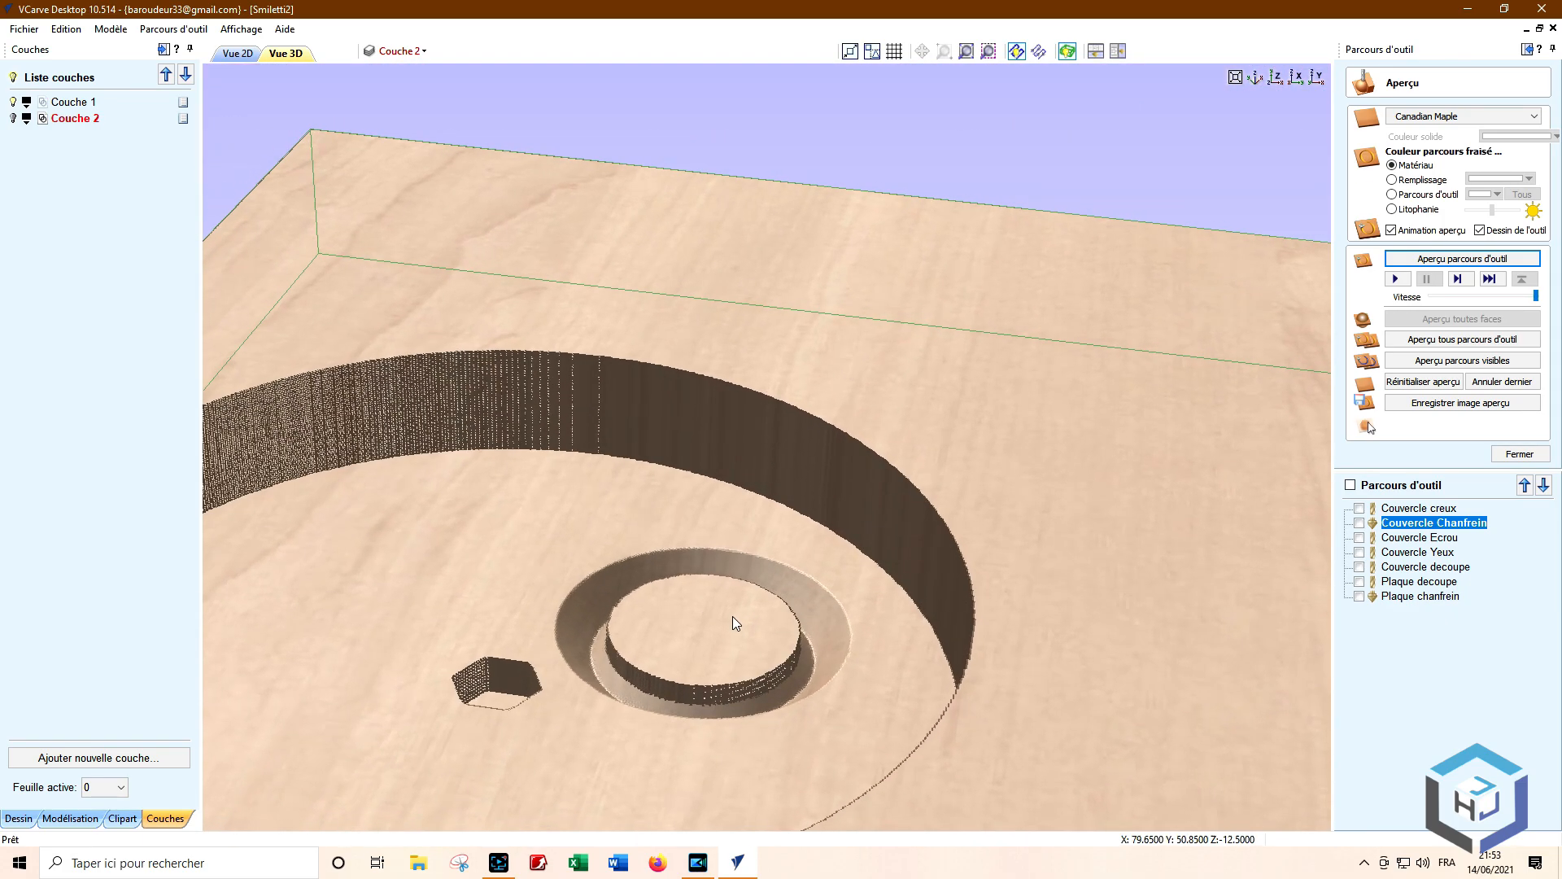
{"action": "scroll", "coordinate": [774, 673], "scroll_direction": "up", "scroll_amount": 3}
{"action": "left_click_drag", "start_coordinate": [775, 672], "coordinate": [783, 700]}
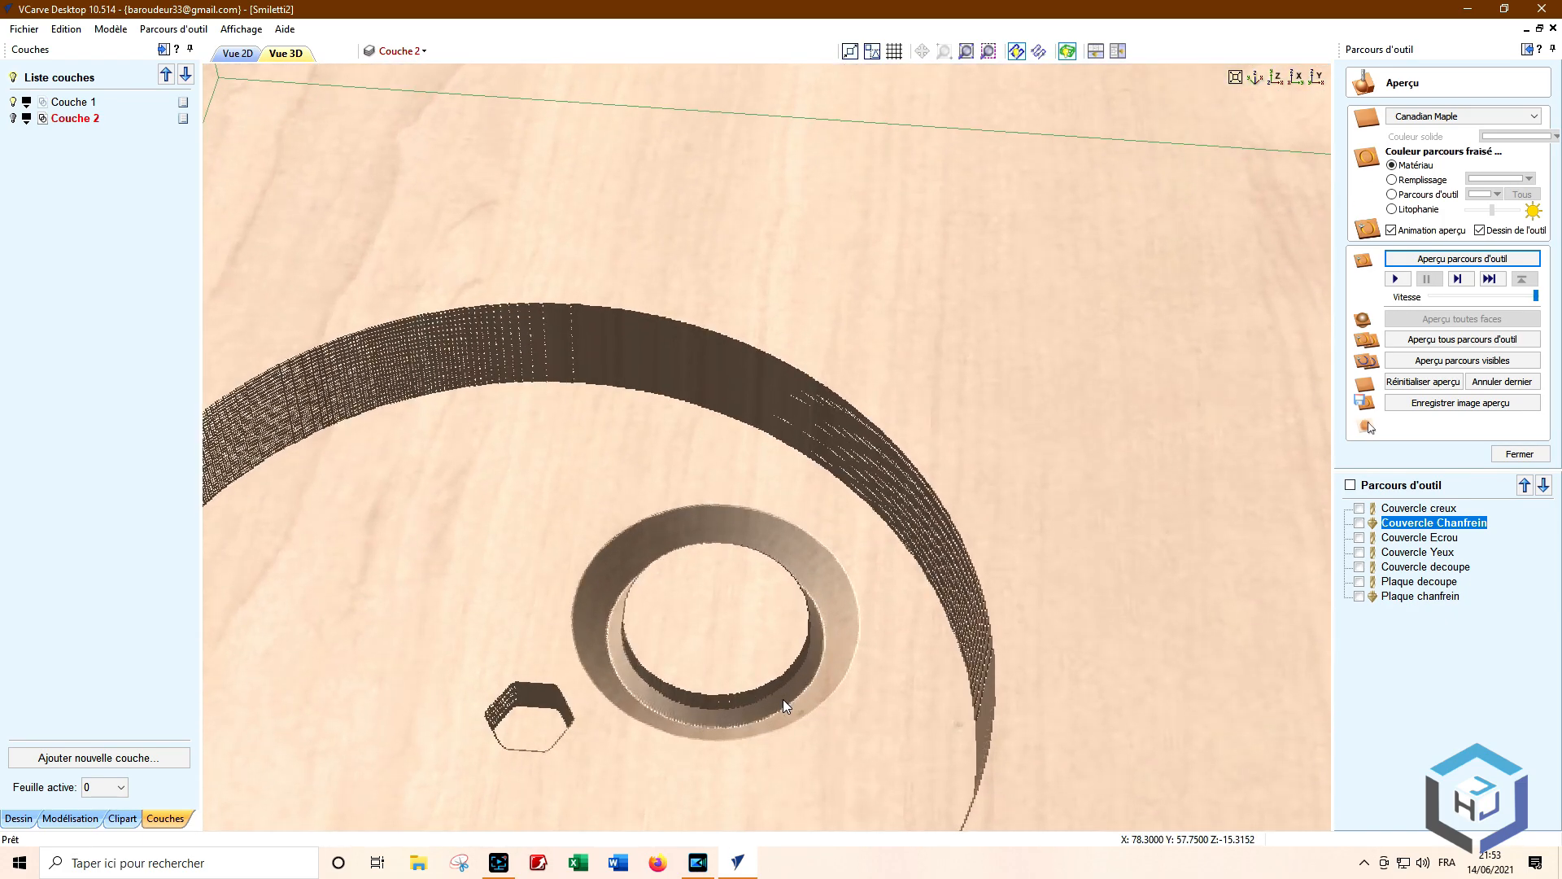
{"action": "scroll", "coordinate": [801, 729], "scroll_direction": "down", "scroll_amount": 5}
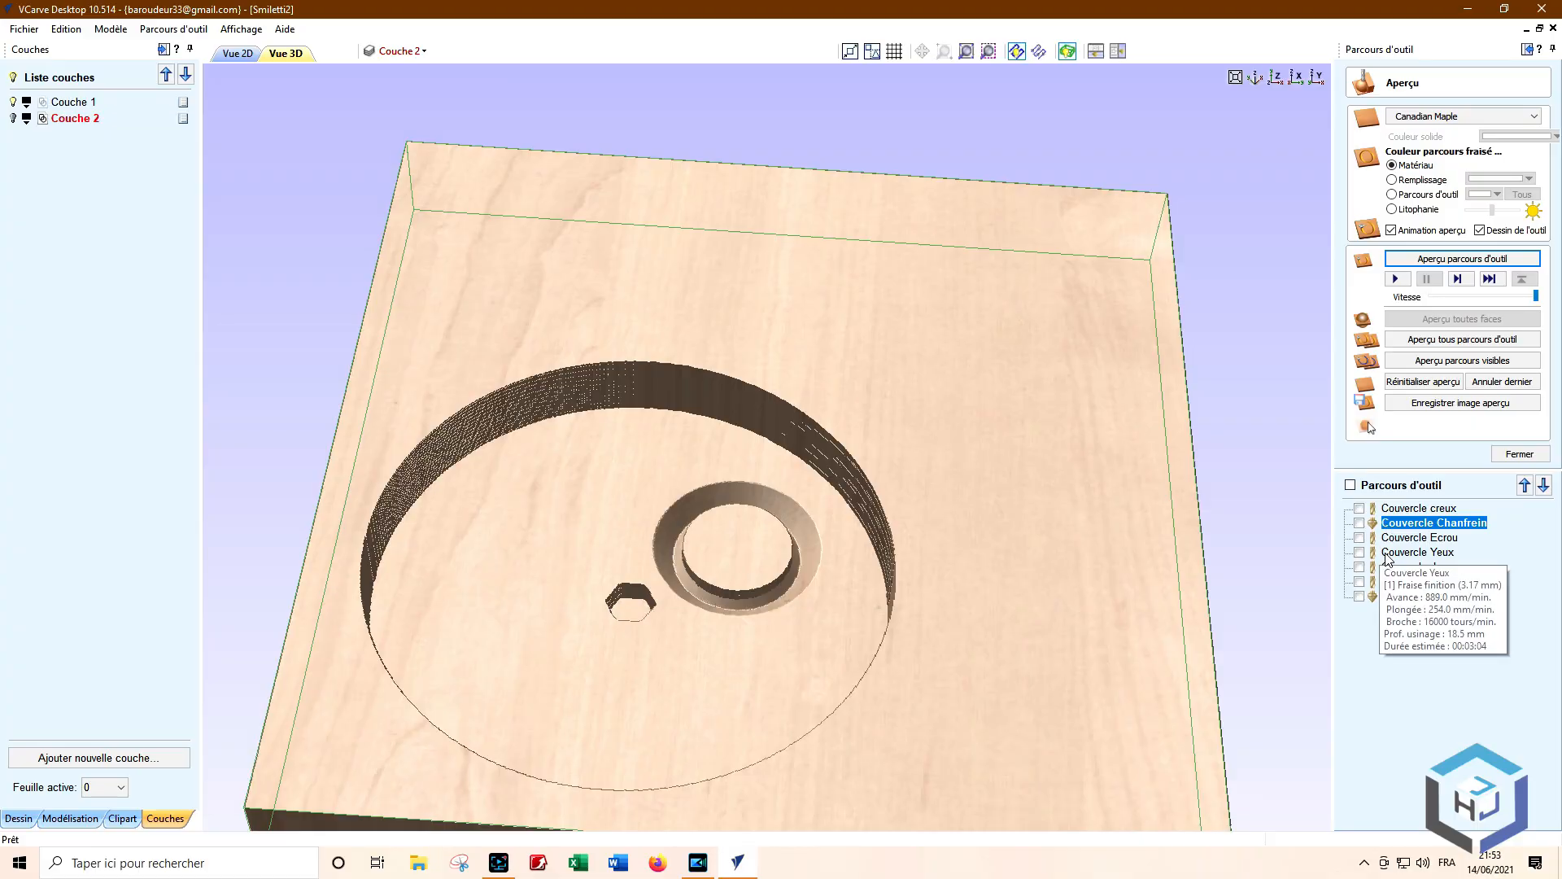
Step: Simulate the Couvercle Yeux toolpath and inspect the eye and mouth cuts at an angle
{"action": "left_click", "coordinate": [1389, 555]}
{"action": "left_click", "coordinate": [1428, 260]}
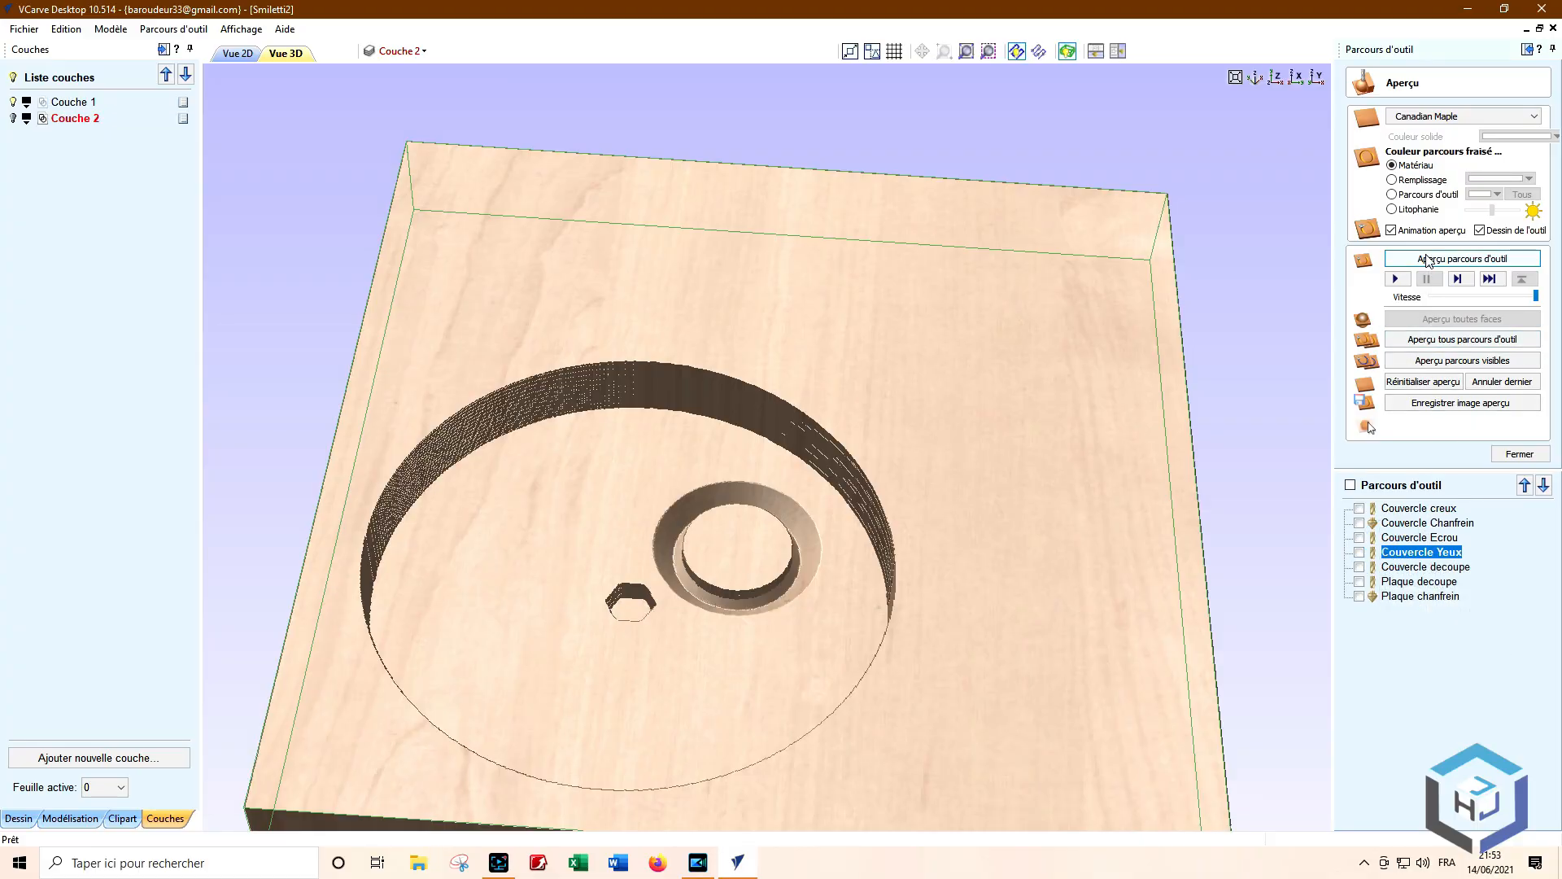
{"action": "left_click", "coordinate": [1426, 254]}
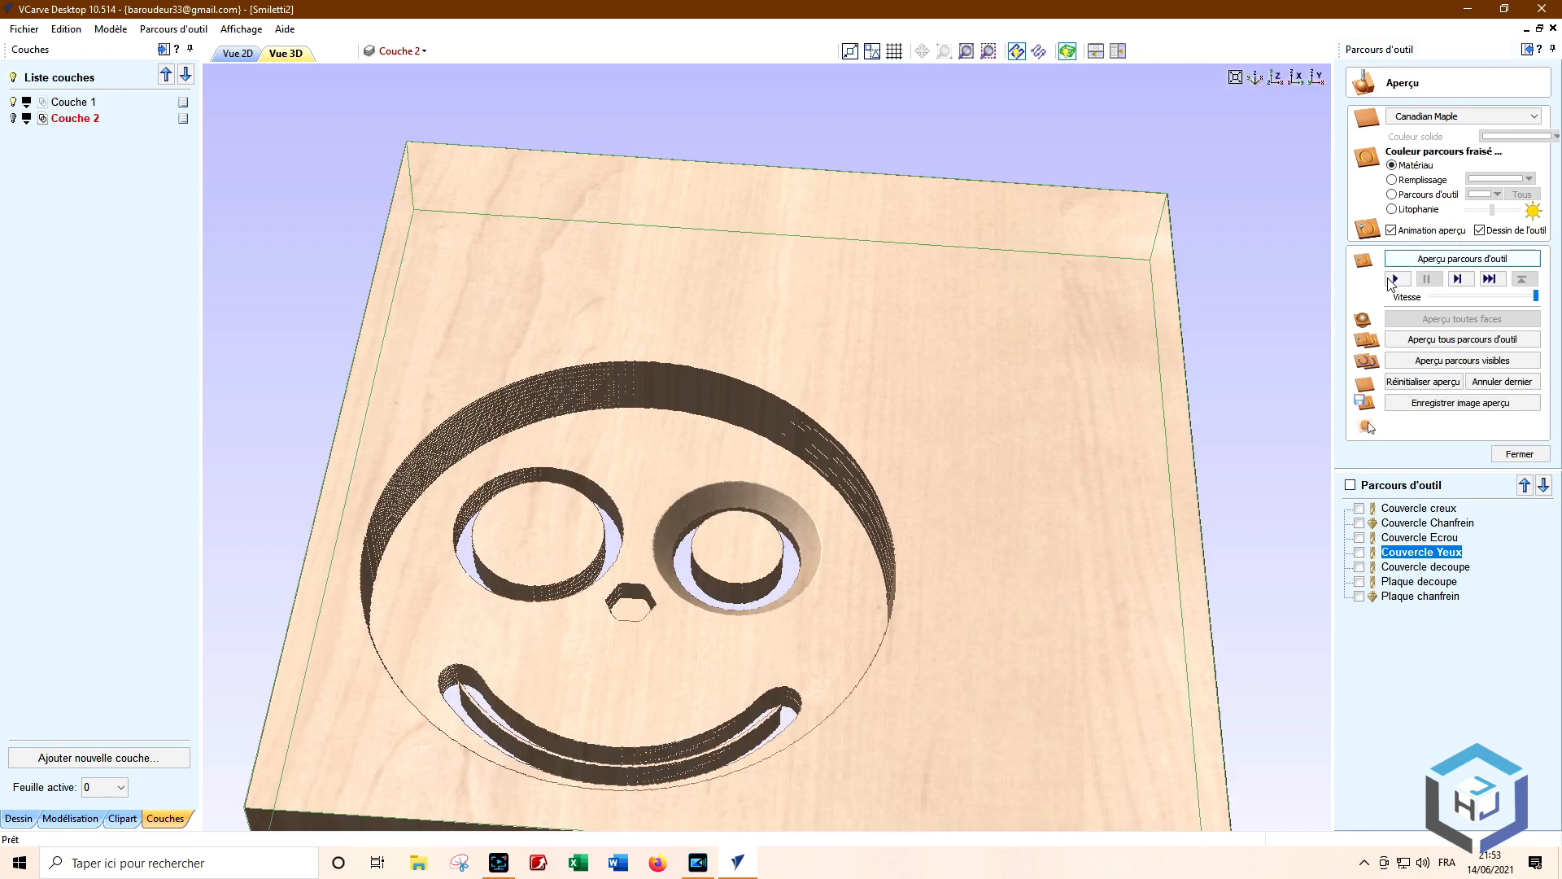
{"action": "left_click_drag", "start_coordinate": [952, 527], "coordinate": [967, 563]}
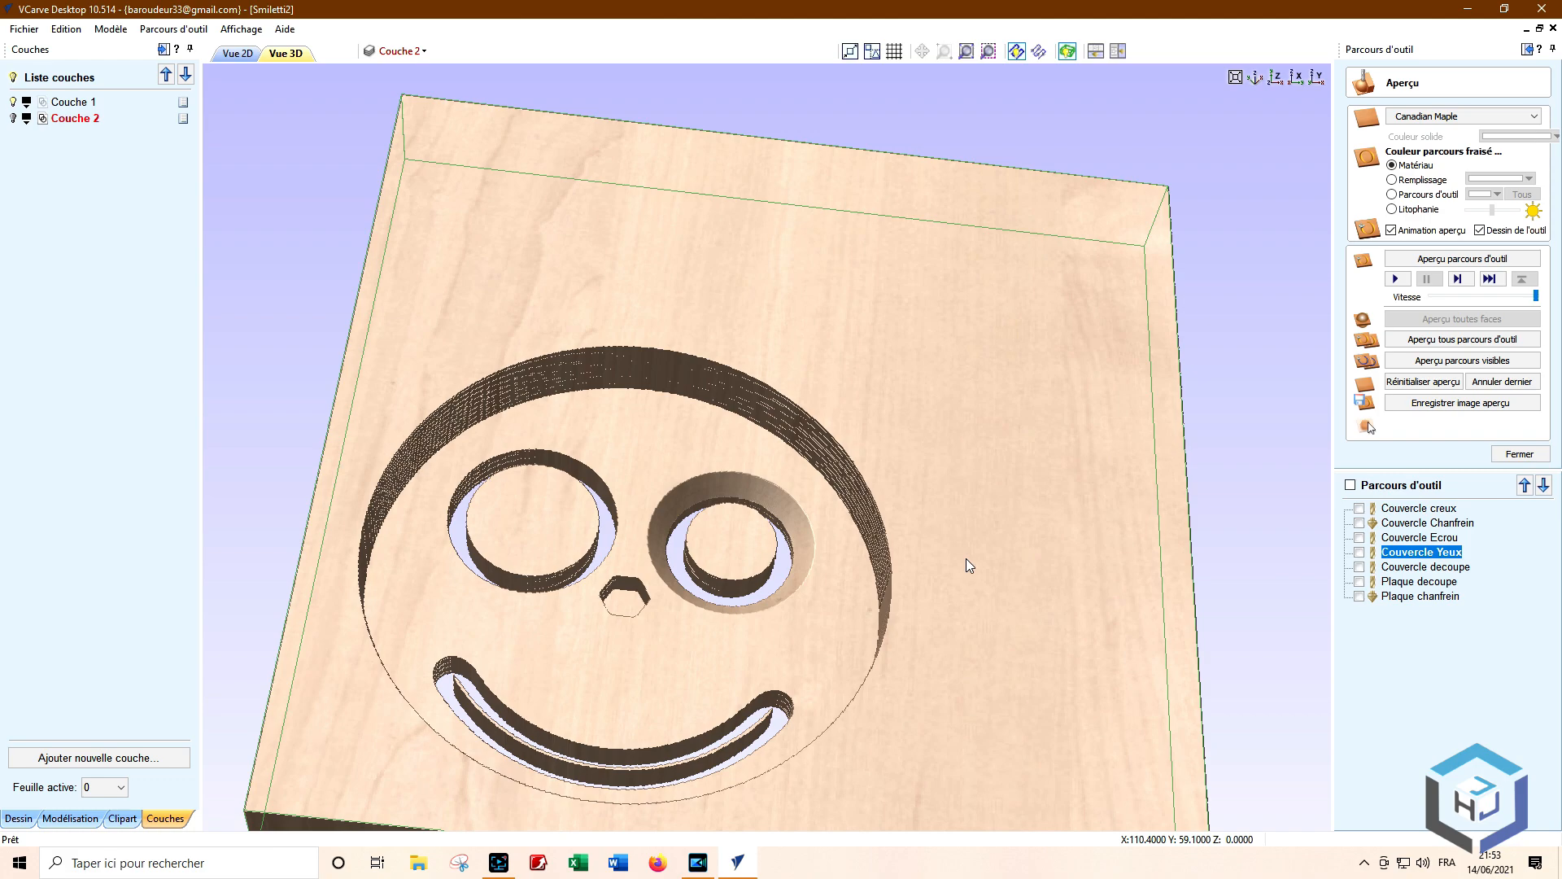
Step: Display only Couche 2 in the 2D view and review the Plaque chanfrein toolpath's chamfer settings
{"action": "key", "text": "F2"}
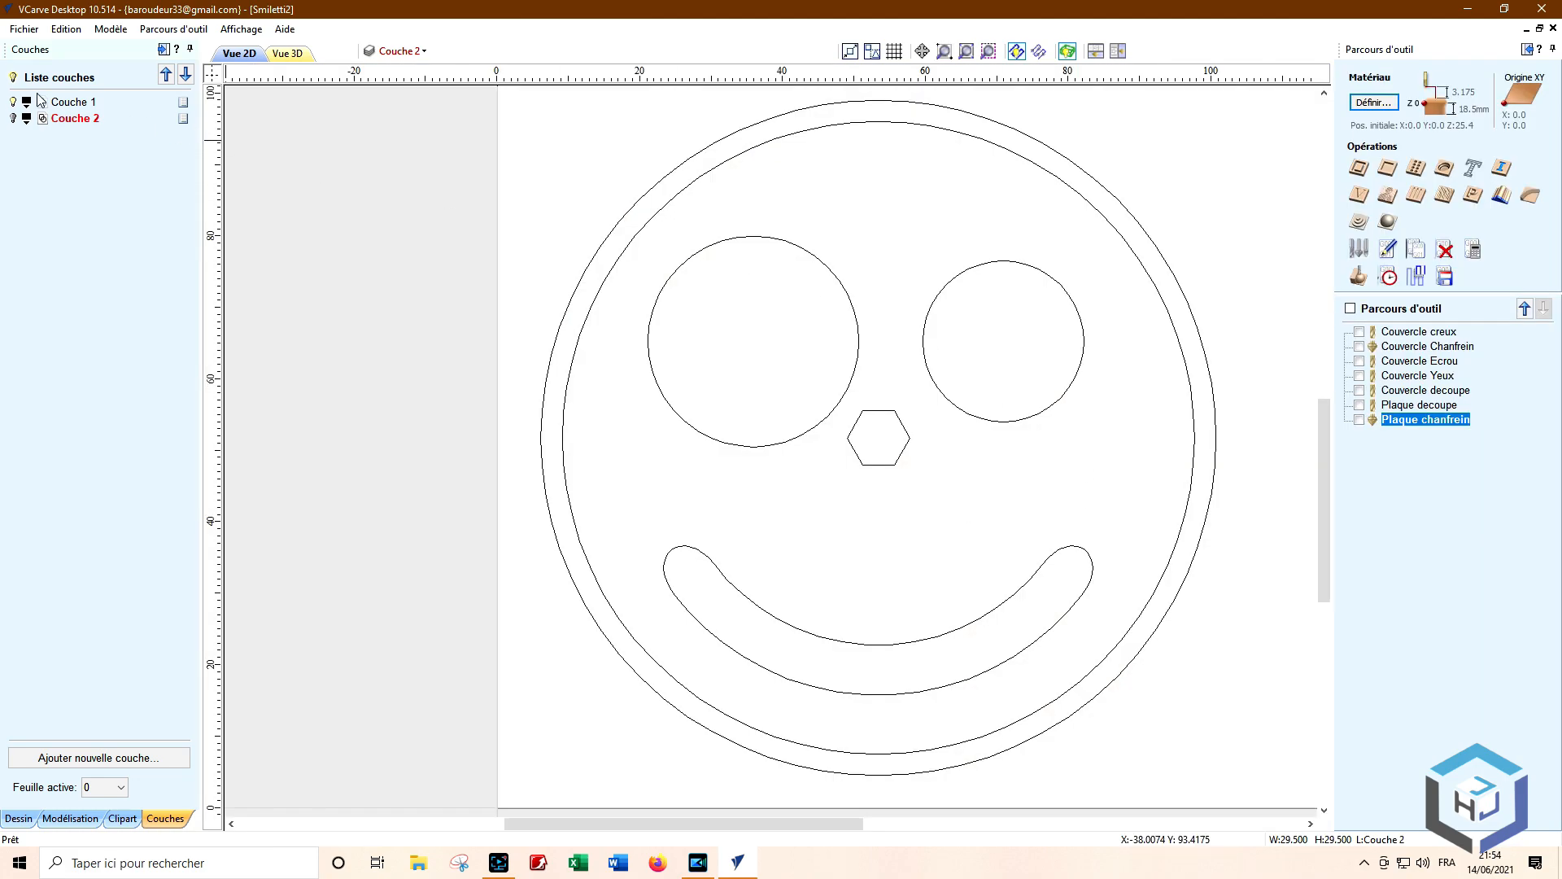
{"action": "left_click", "coordinate": [13, 102]}
{"action": "left_click", "coordinate": [13, 119]}
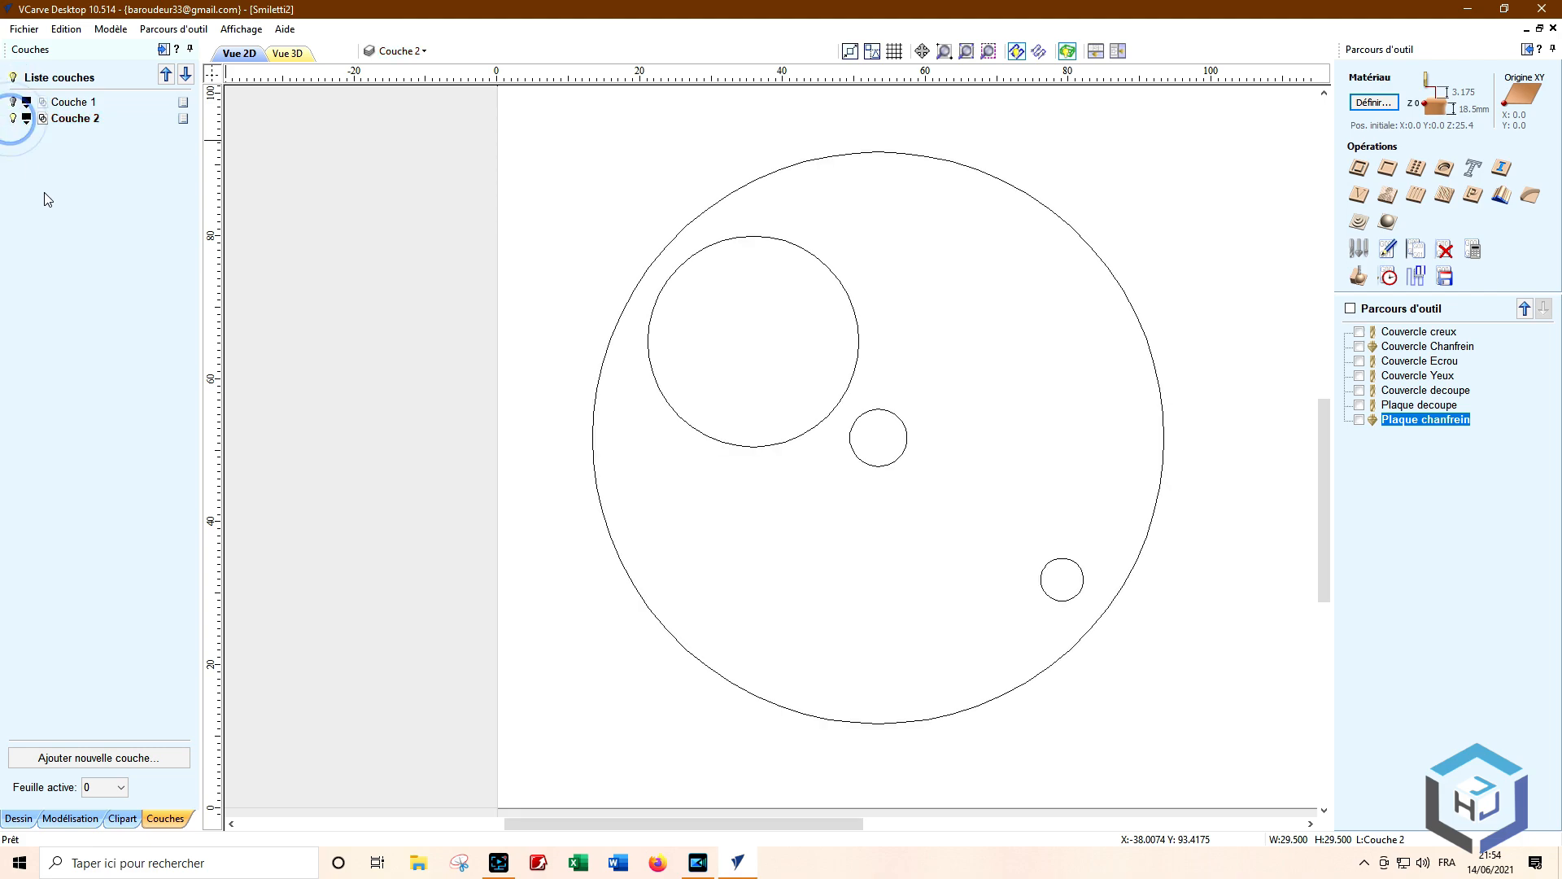
{"action": "left_click", "coordinate": [1420, 421]}
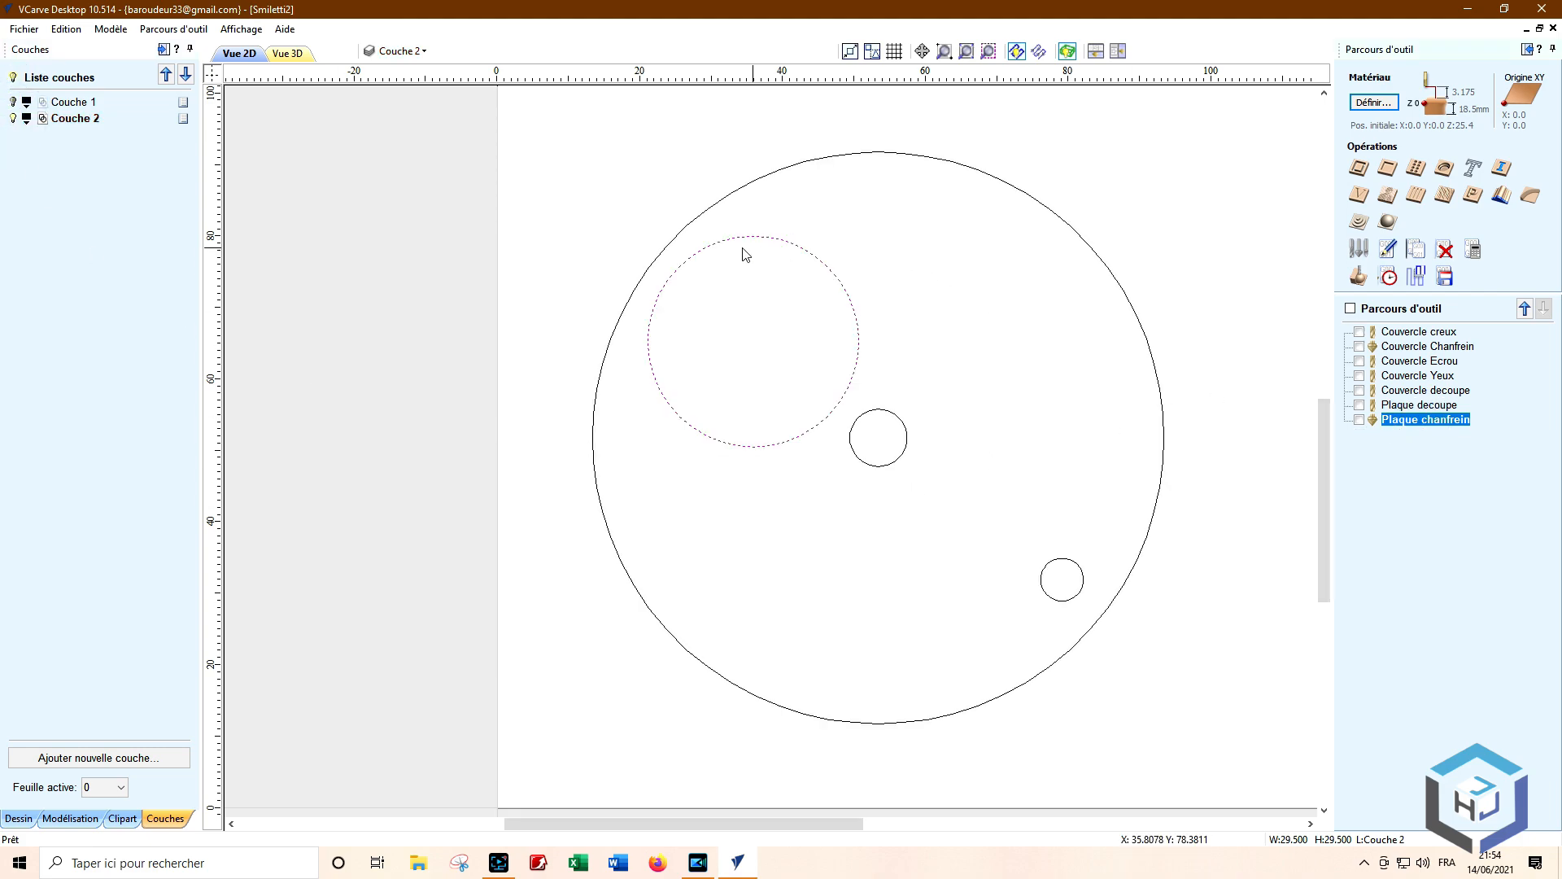
{"action": "double_click", "coordinate": [1417, 419]}
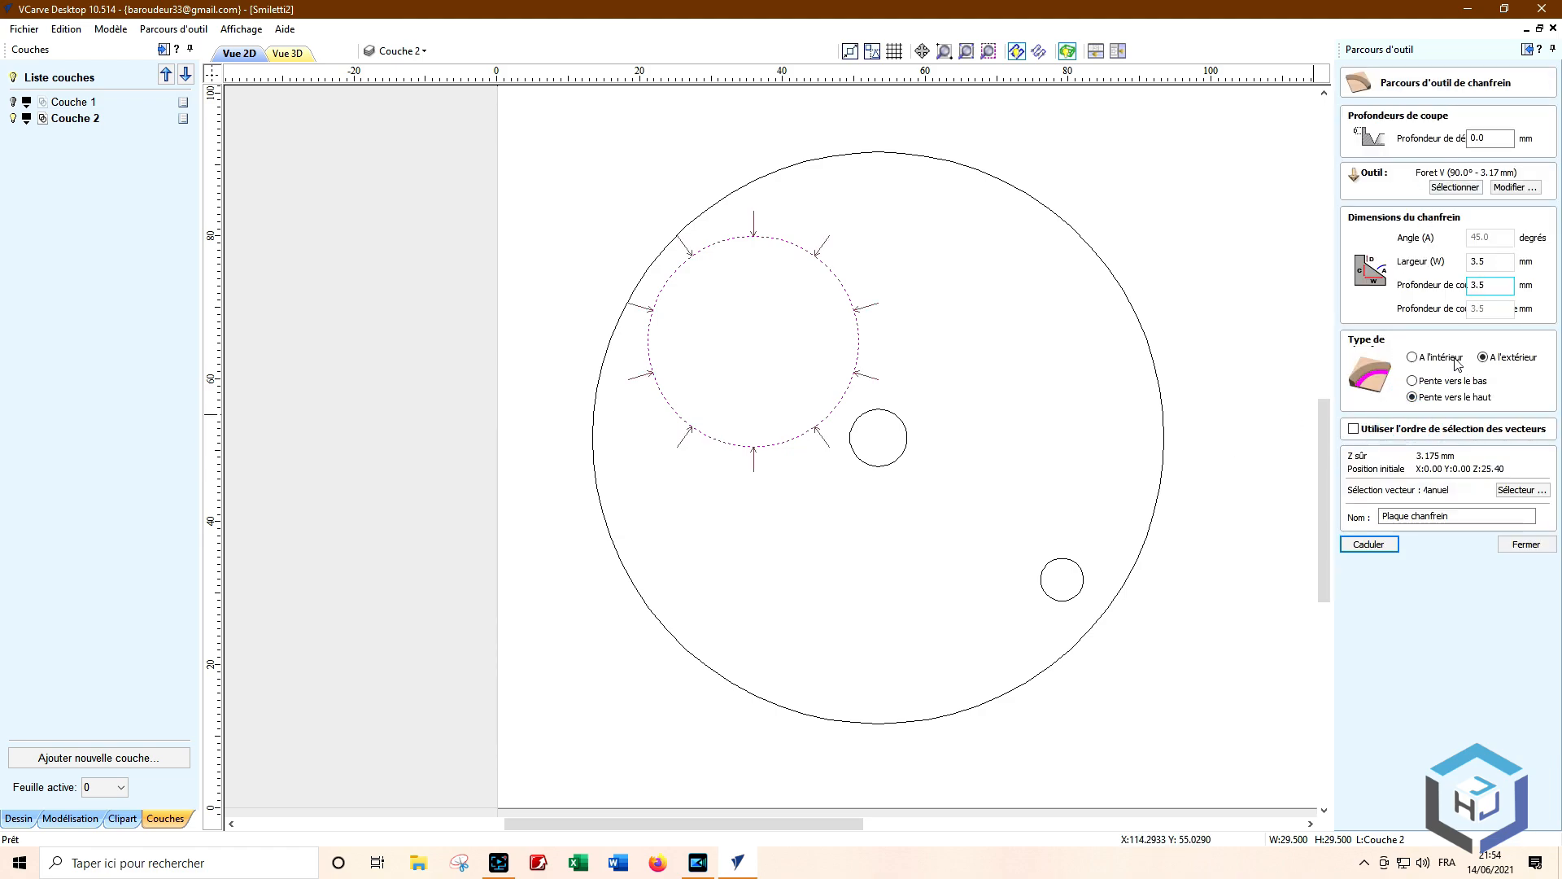
{"action": "left_click", "coordinate": [1517, 543]}
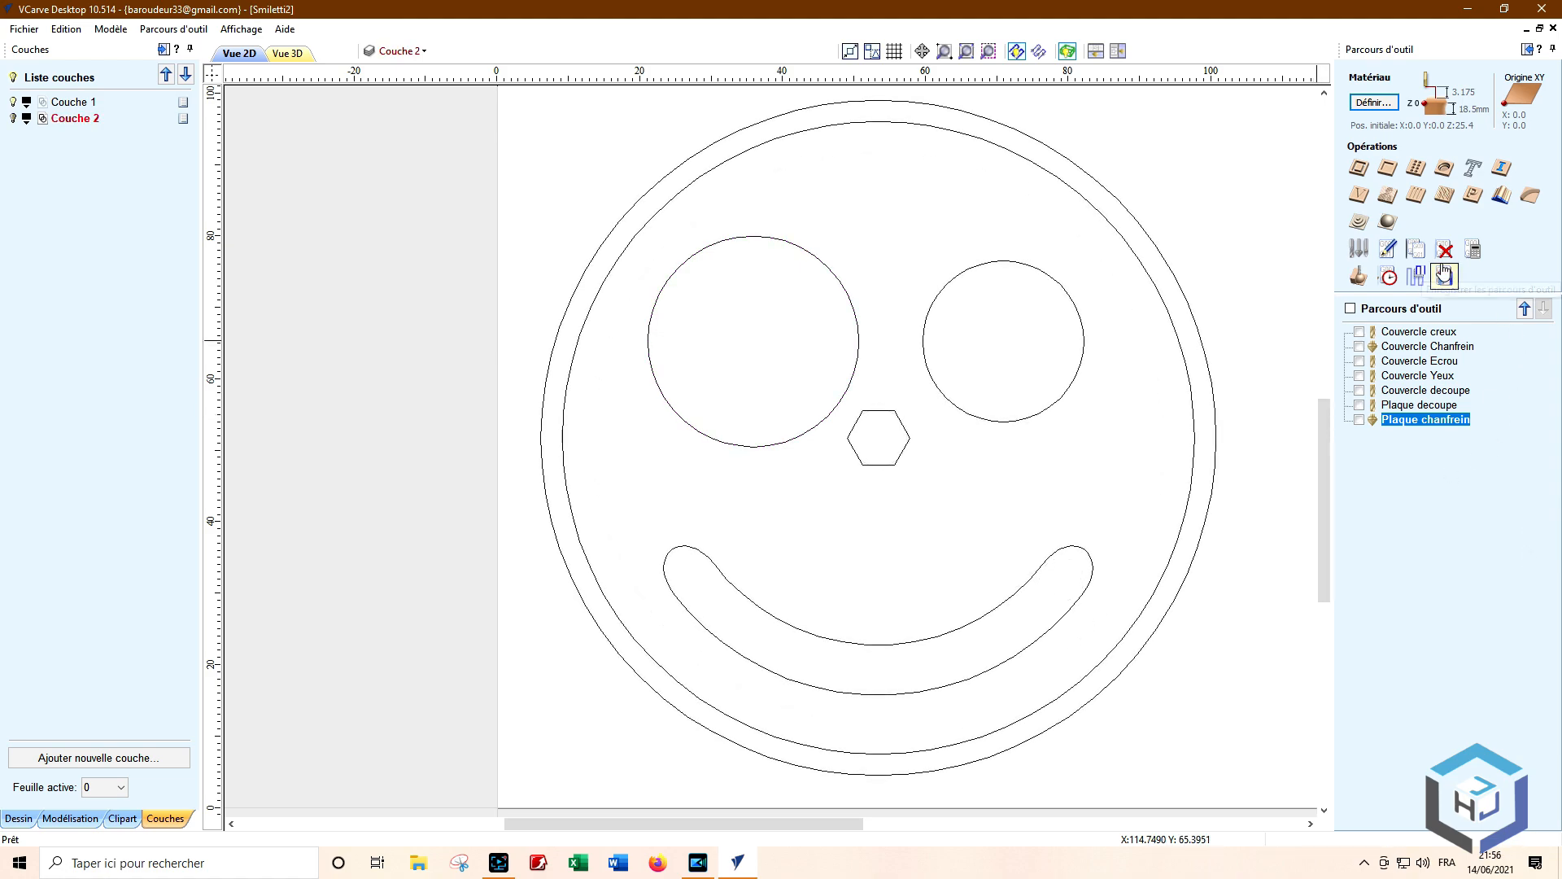
Step: Save the Couvercle creux toolpath as Couvercle creux.gcode with the Grbl (mm) post-processor
{"action": "left_click", "coordinate": [1408, 332]}
{"action": "left_click", "coordinate": [1445, 278]}
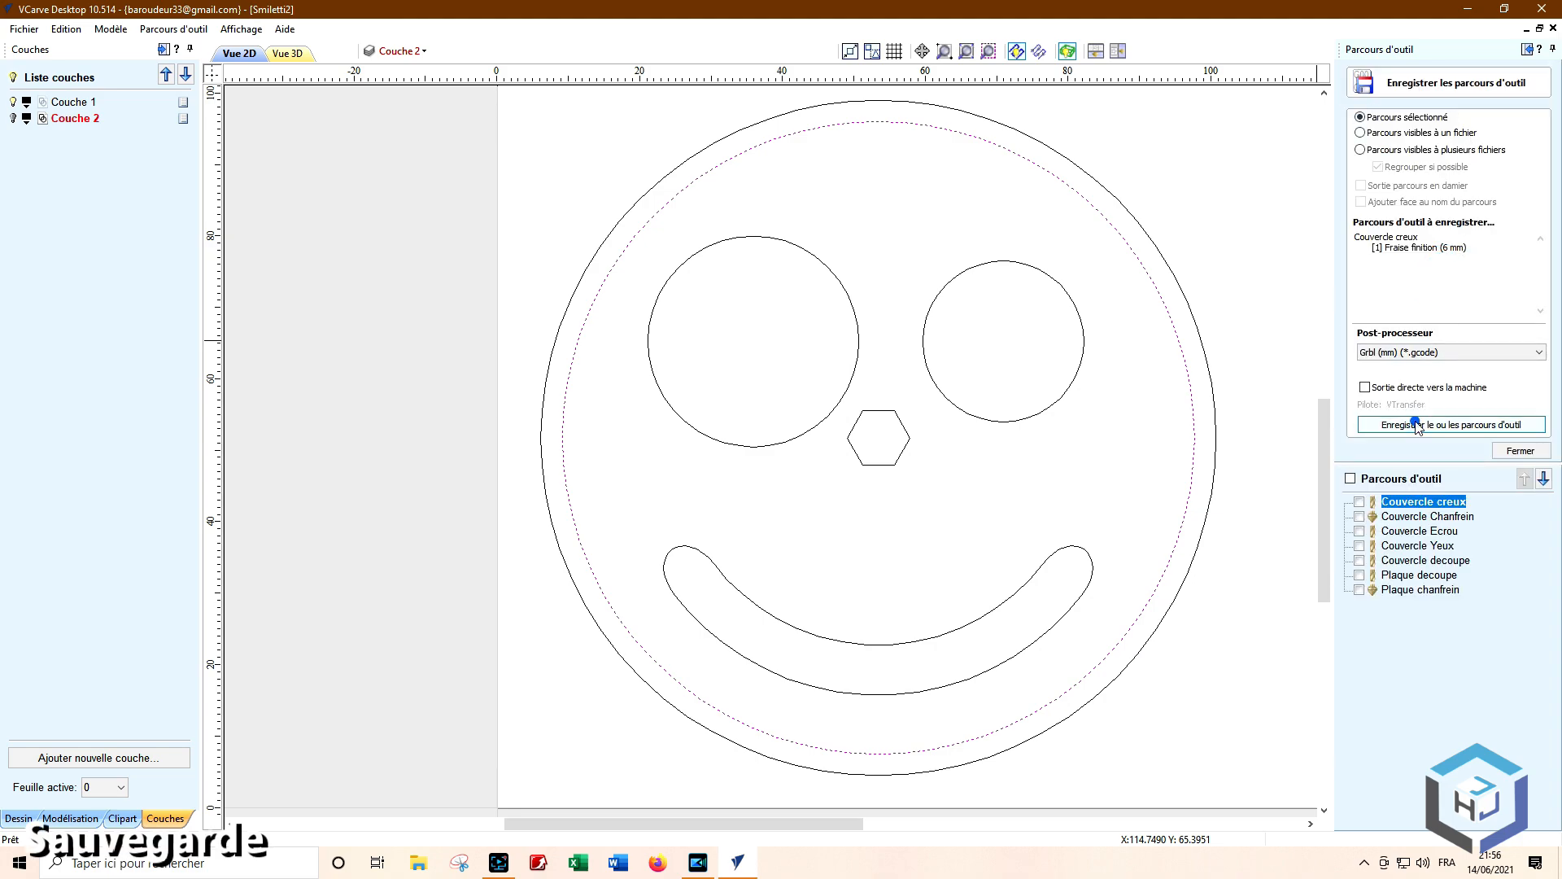
{"action": "left_click", "coordinate": [1440, 424]}
{"action": "left_click", "coordinate": [1129, 631]}
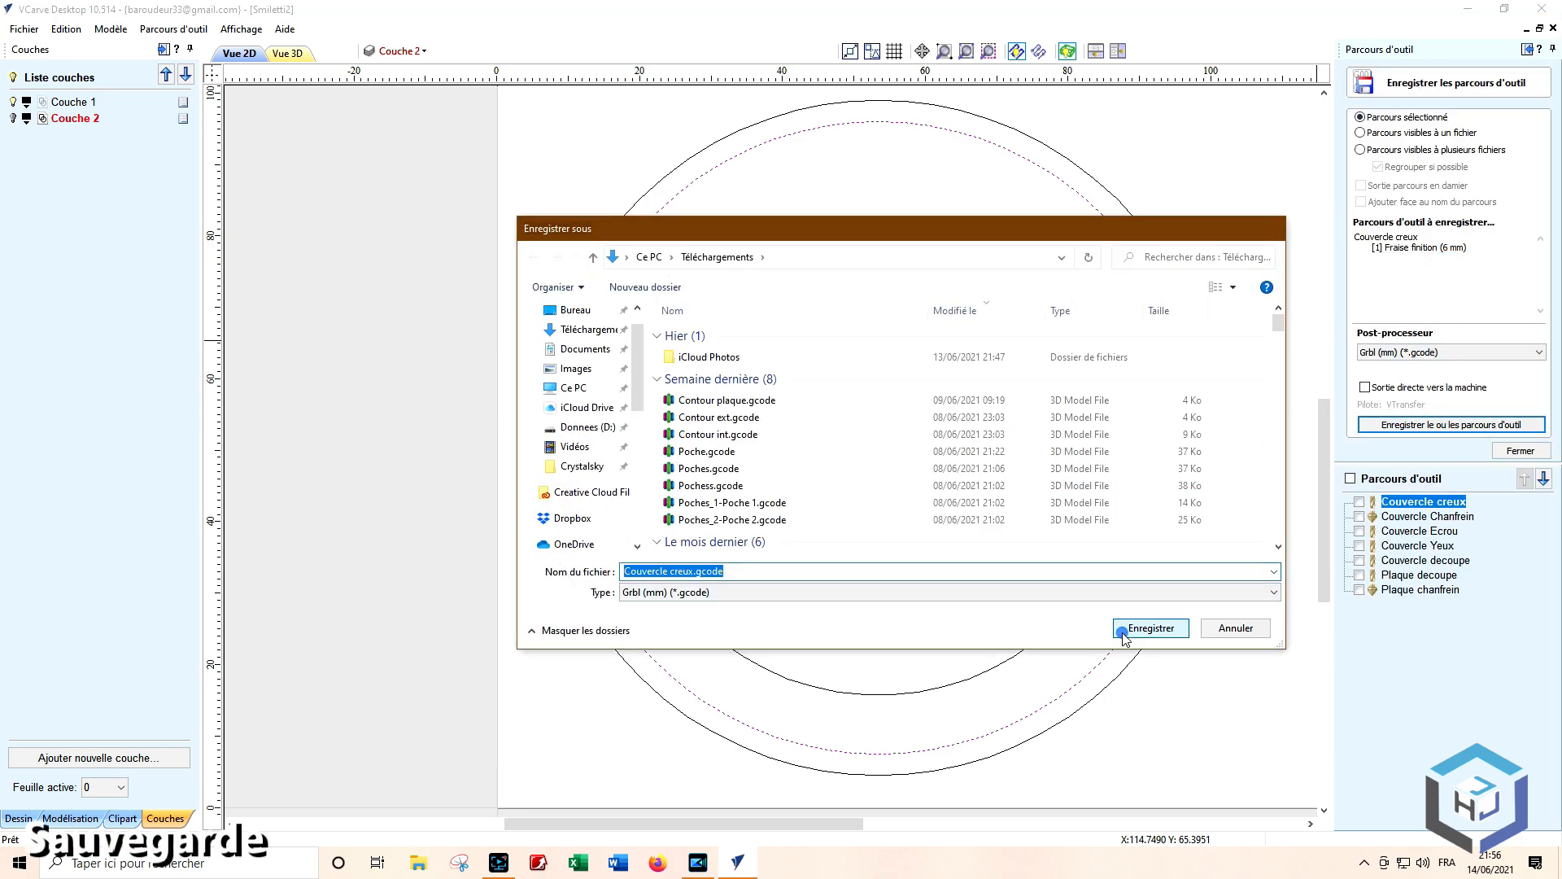
{"action": "left_click", "coordinate": [1514, 450]}
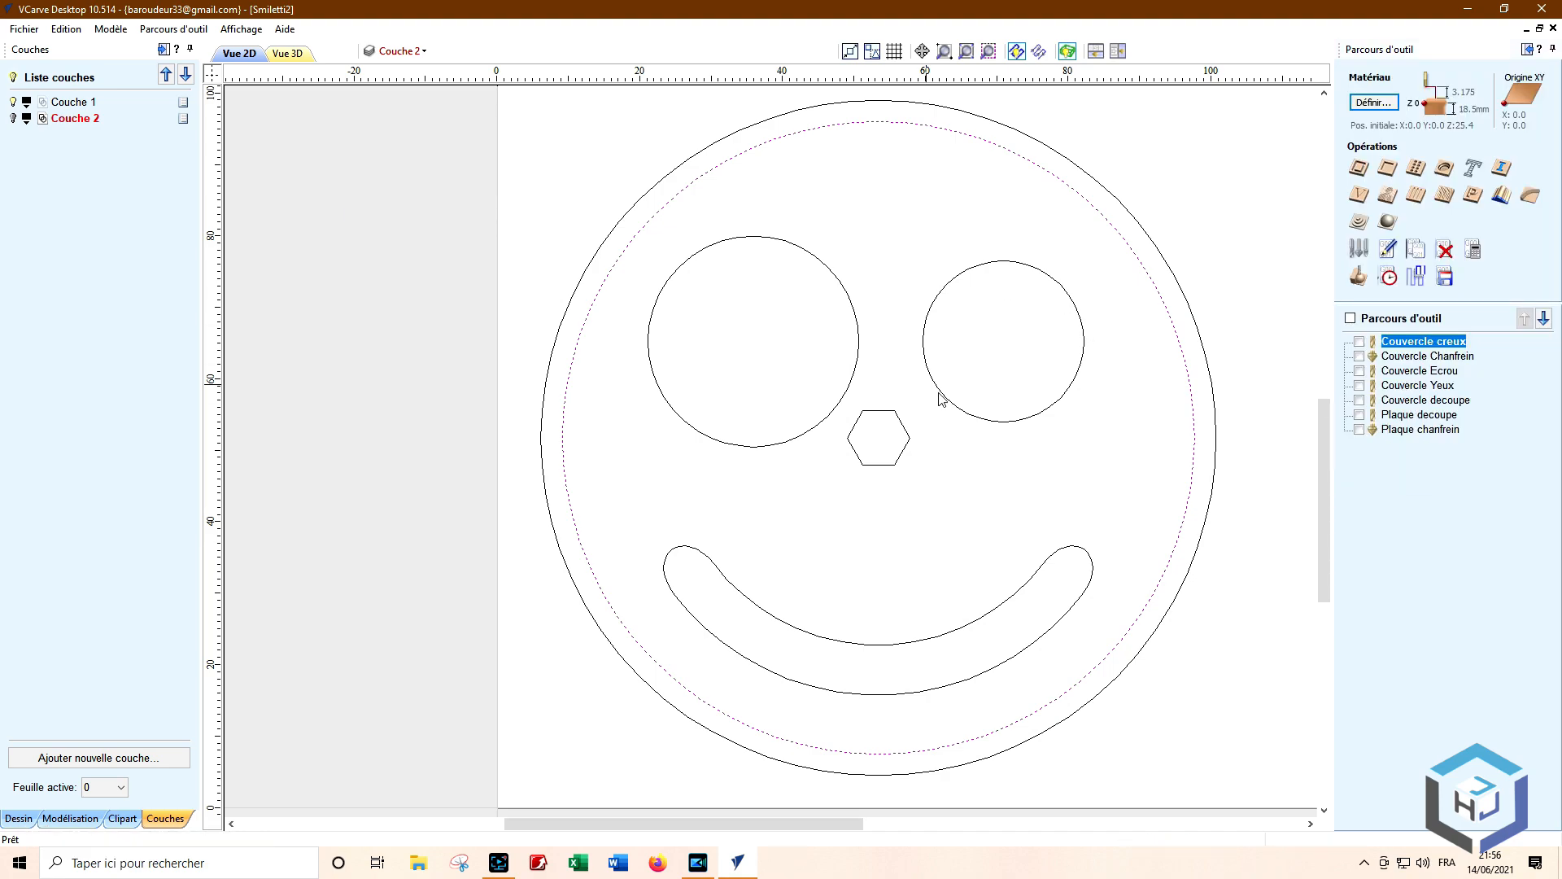
Step: Check the tool and cutting depths of the Couvercle Yeux and Couvercle decoupe toolpaths
{"action": "double_click", "coordinate": [1420, 384]}
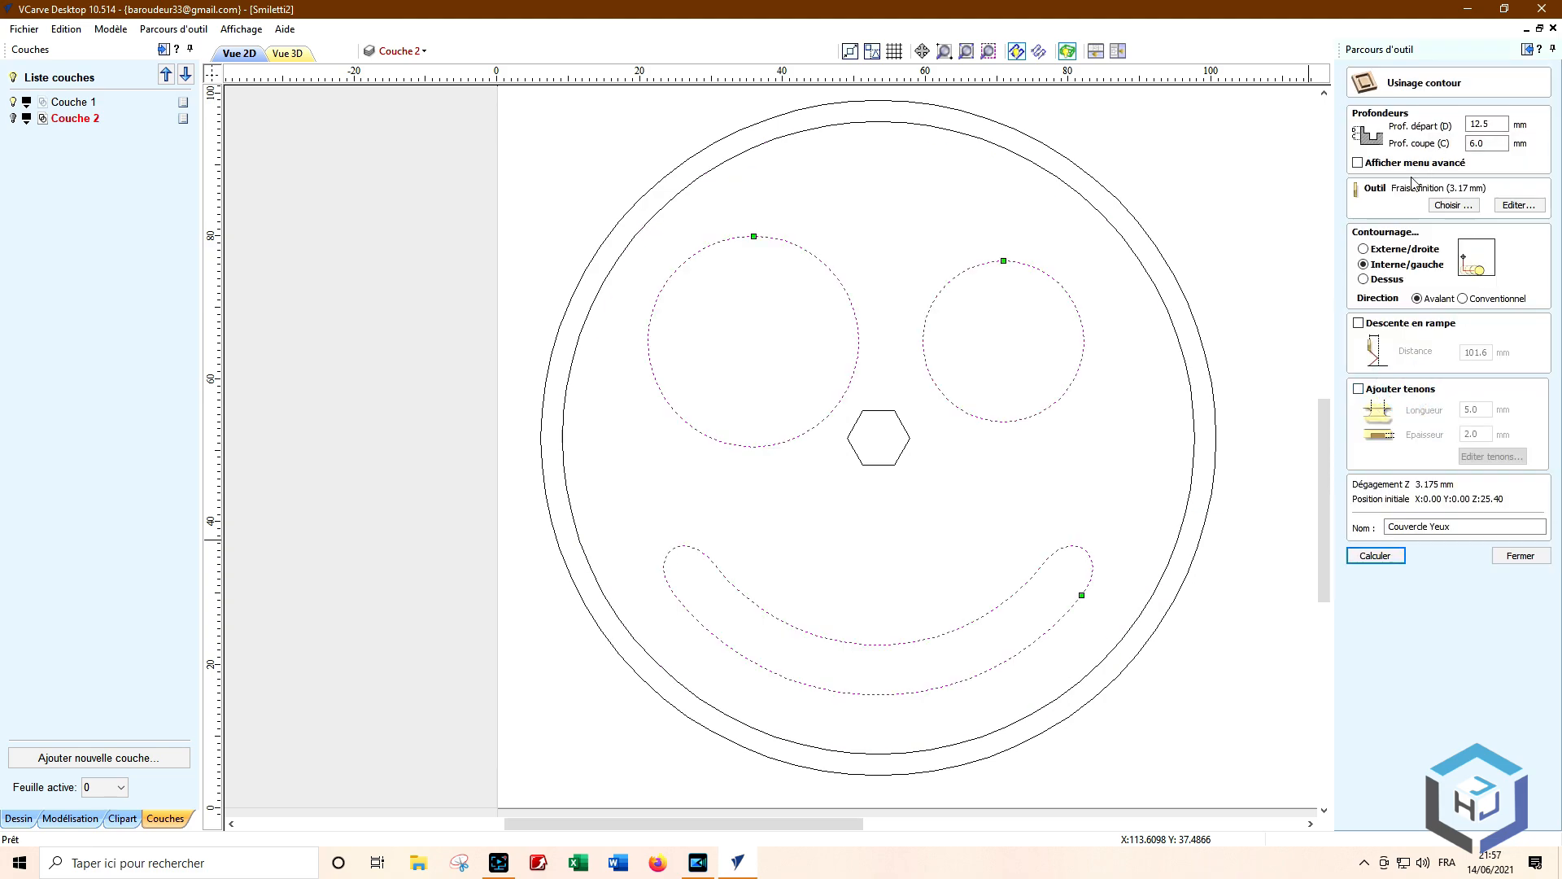
{"action": "left_click", "coordinate": [1518, 555]}
{"action": "double_click", "coordinate": [1416, 393]}
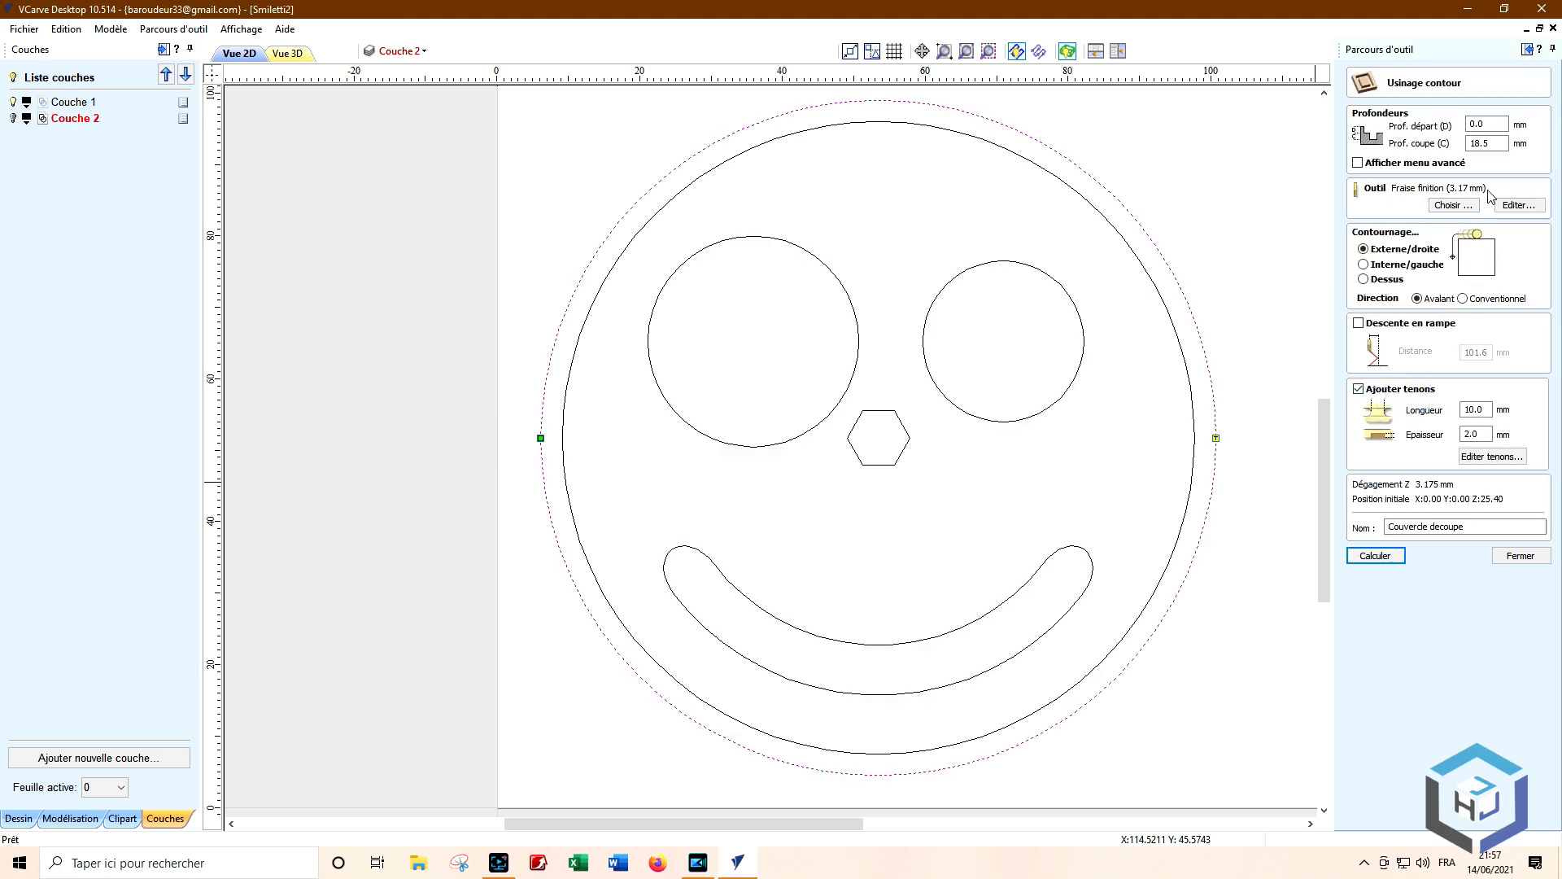
{"action": "left_click", "coordinate": [1520, 556]}
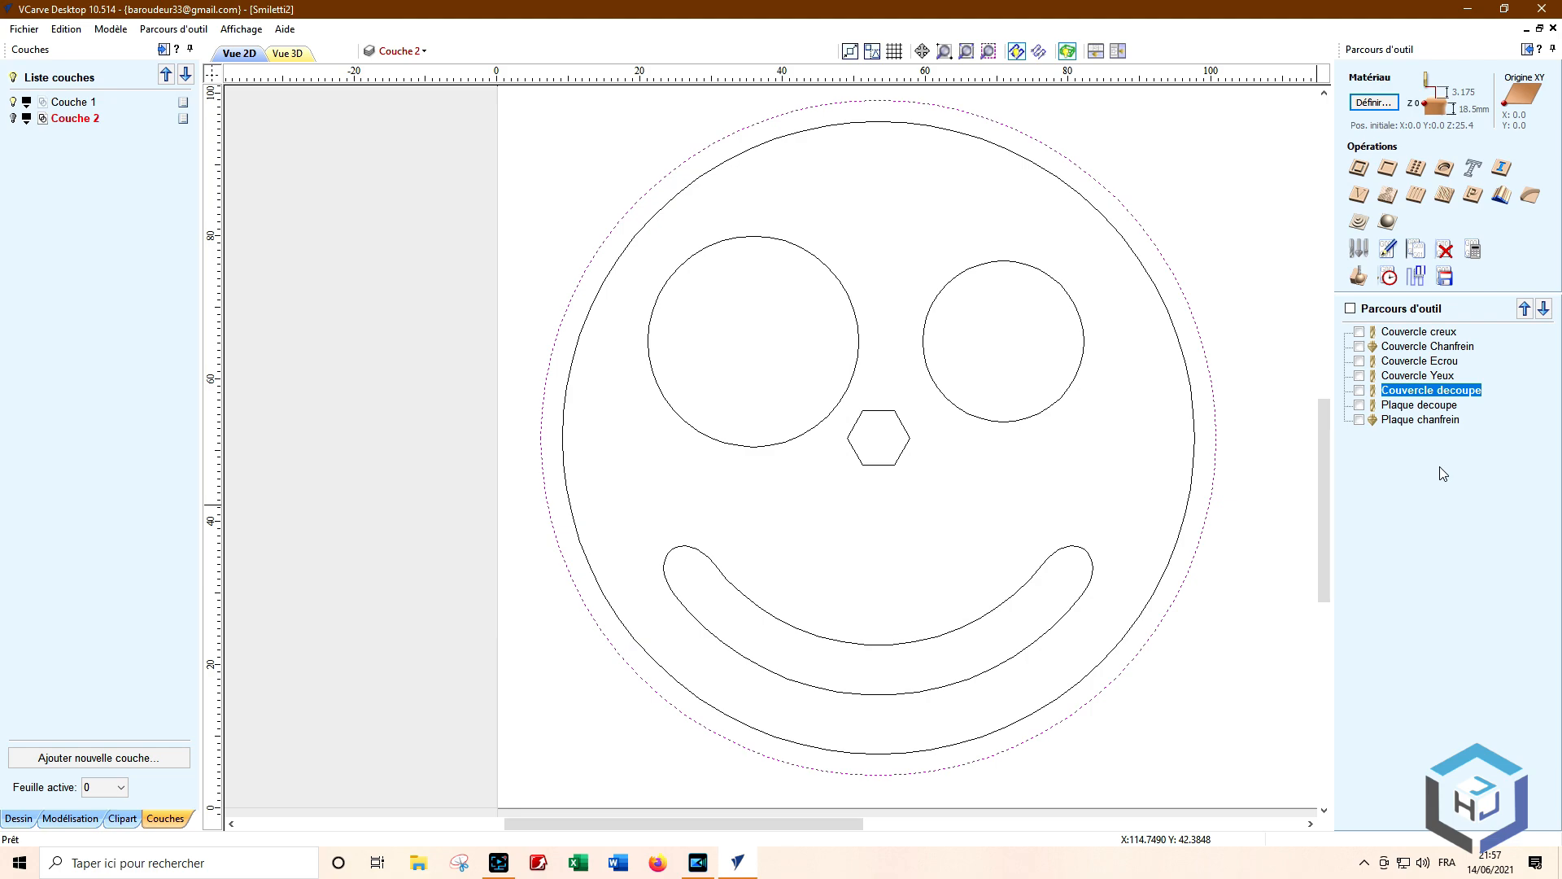
Step: Save the Couvercle Yeux and Couvercle decoupe toolpaths together in one Grbl (mm) file named Couvercle.gcode
{"action": "left_click", "coordinate": [1360, 376]}
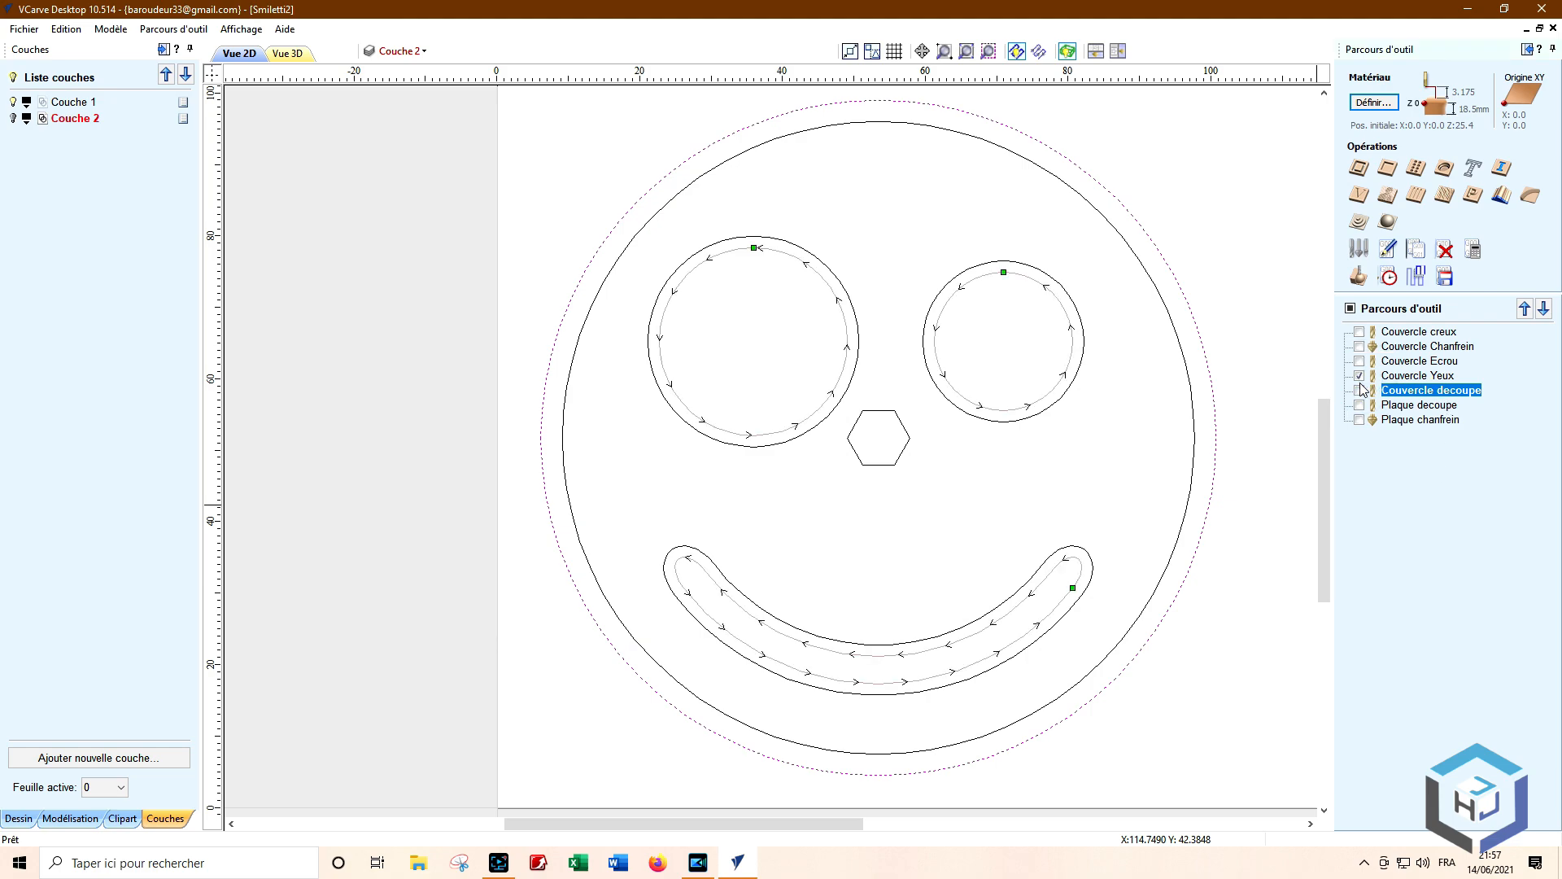
{"action": "left_click", "coordinate": [1360, 391]}
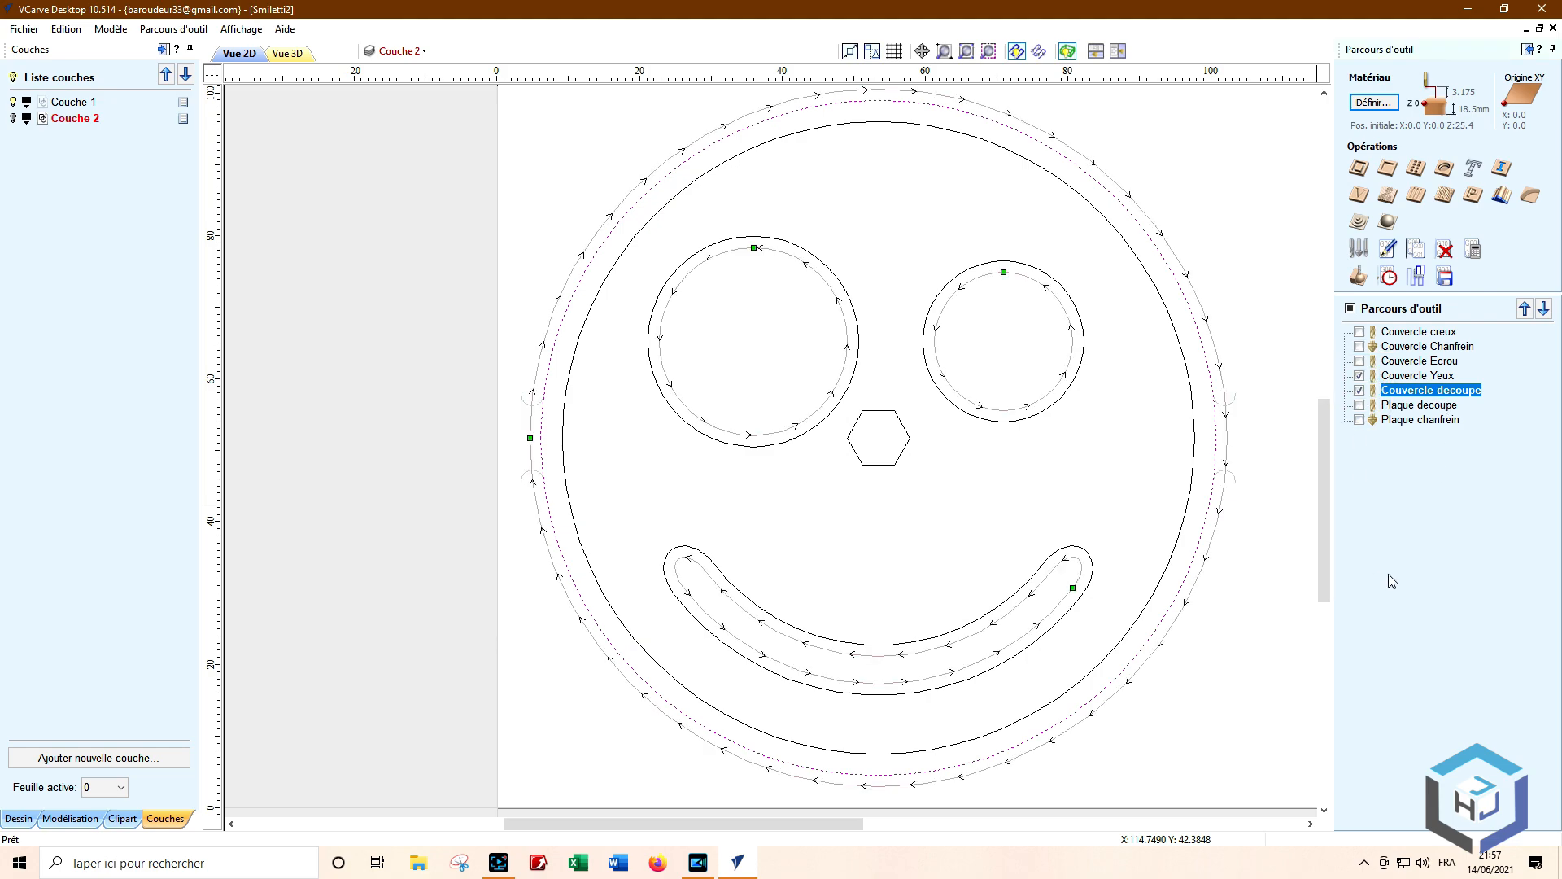
{"action": "left_click", "coordinate": [1446, 276]}
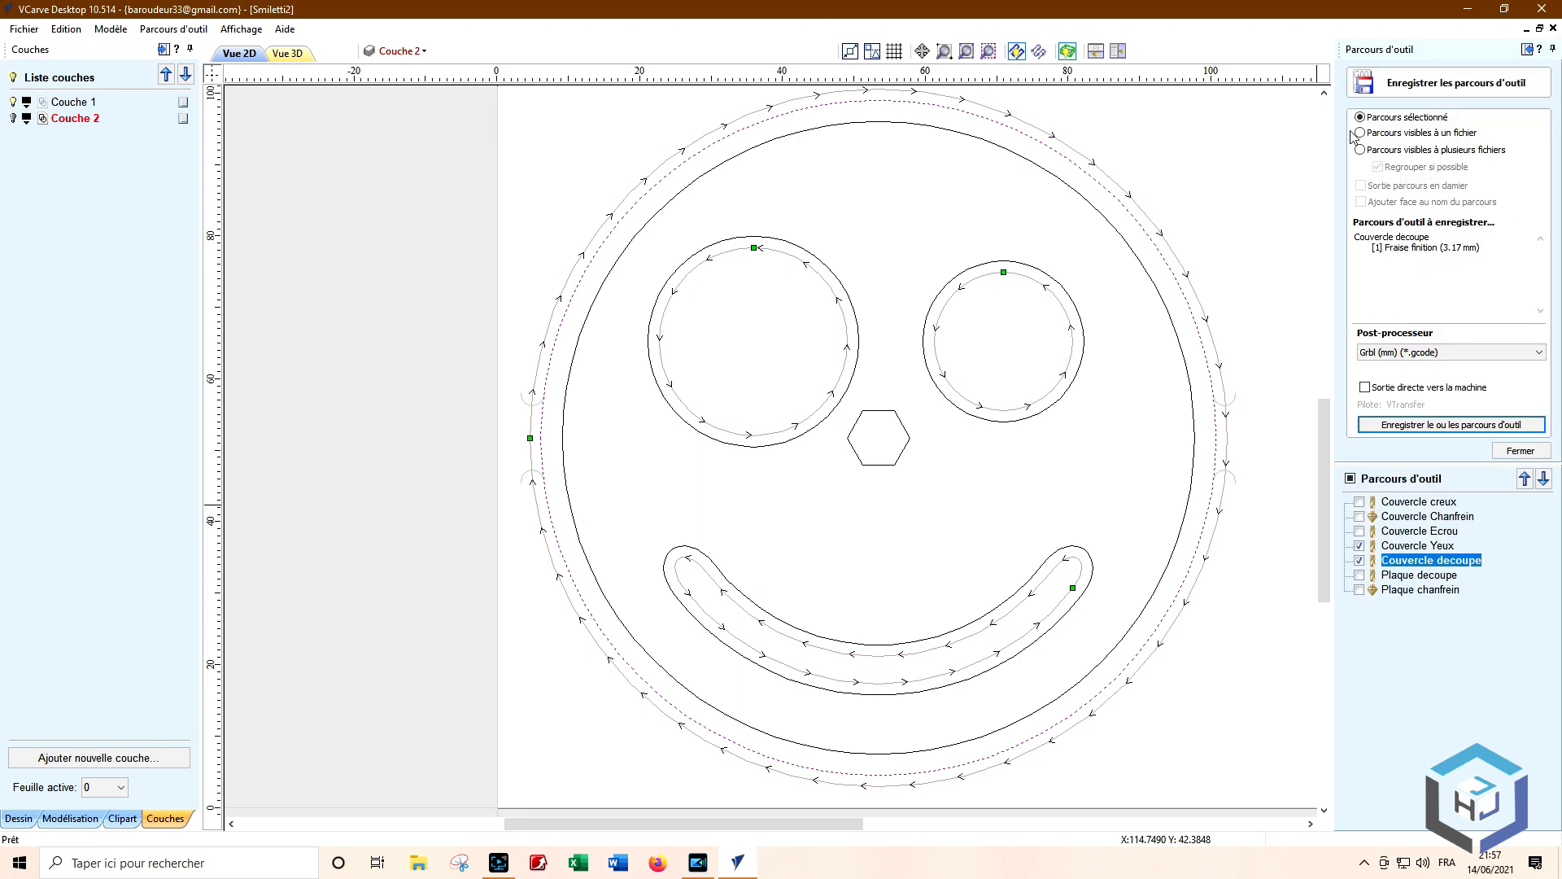
{"action": "left_click", "coordinate": [1364, 133]}
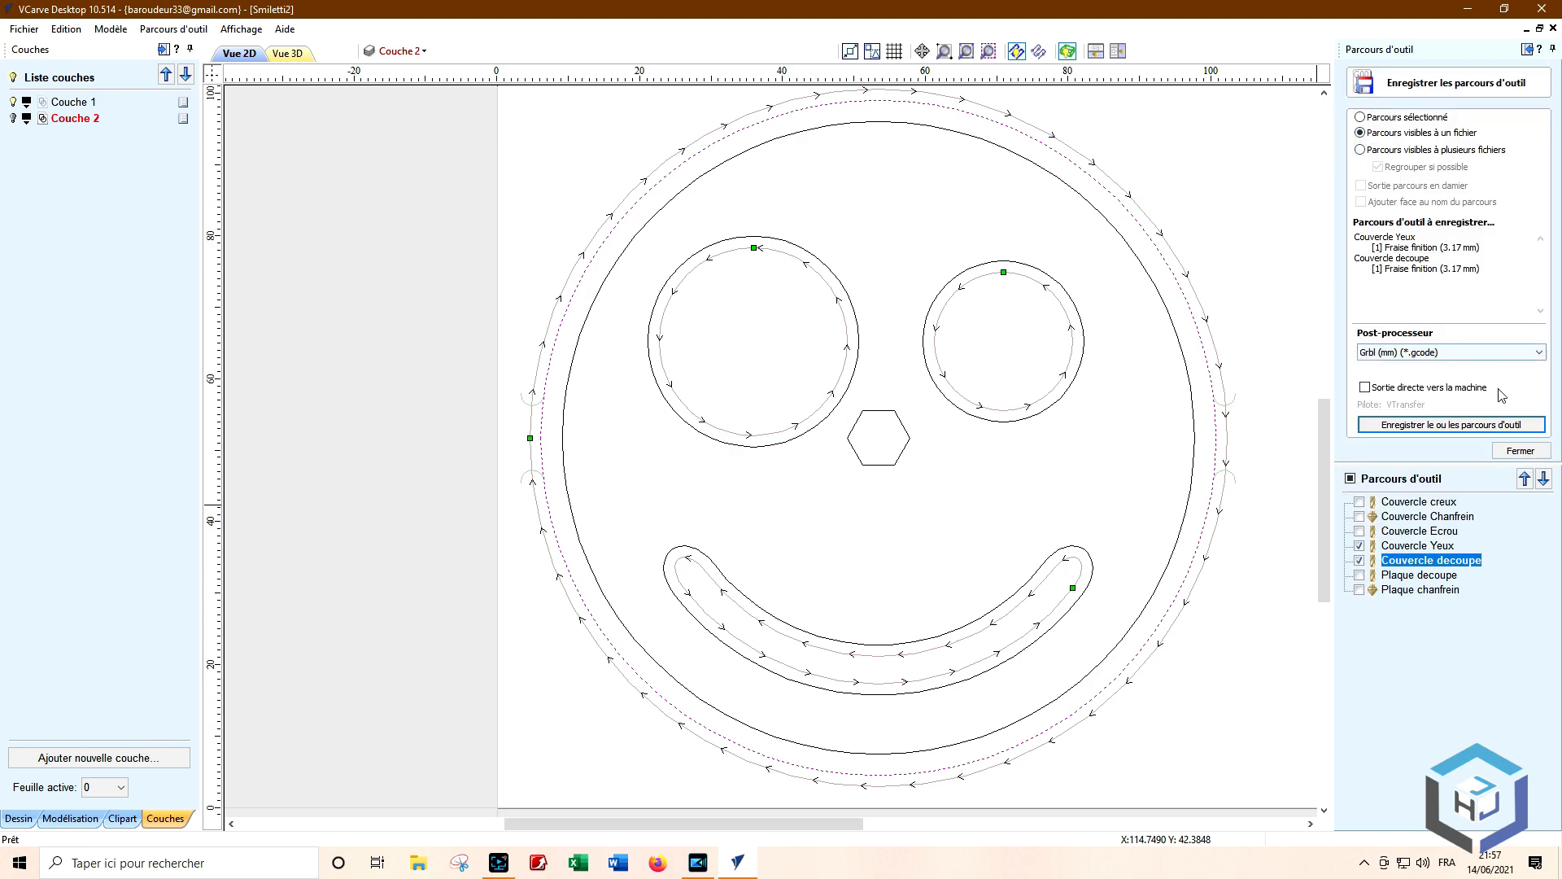
{"action": "left_click", "coordinate": [1445, 425]}
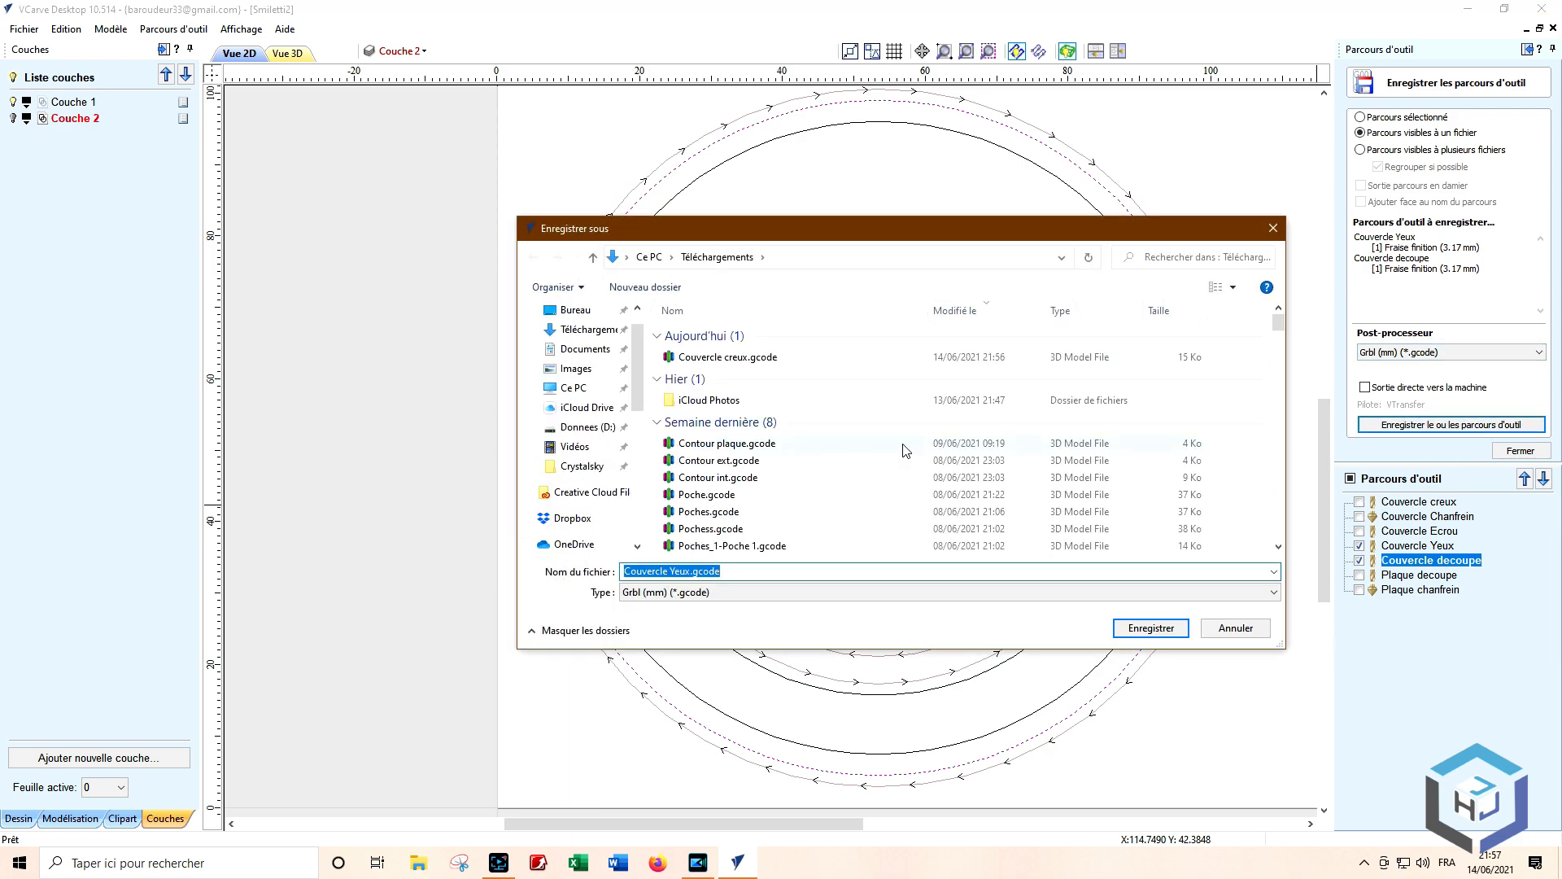
{"action": "left_click", "coordinate": [696, 570]}
{"action": "double_click", "coordinate": [680, 571]}
{"action": "key", "text": "BackSpace"}
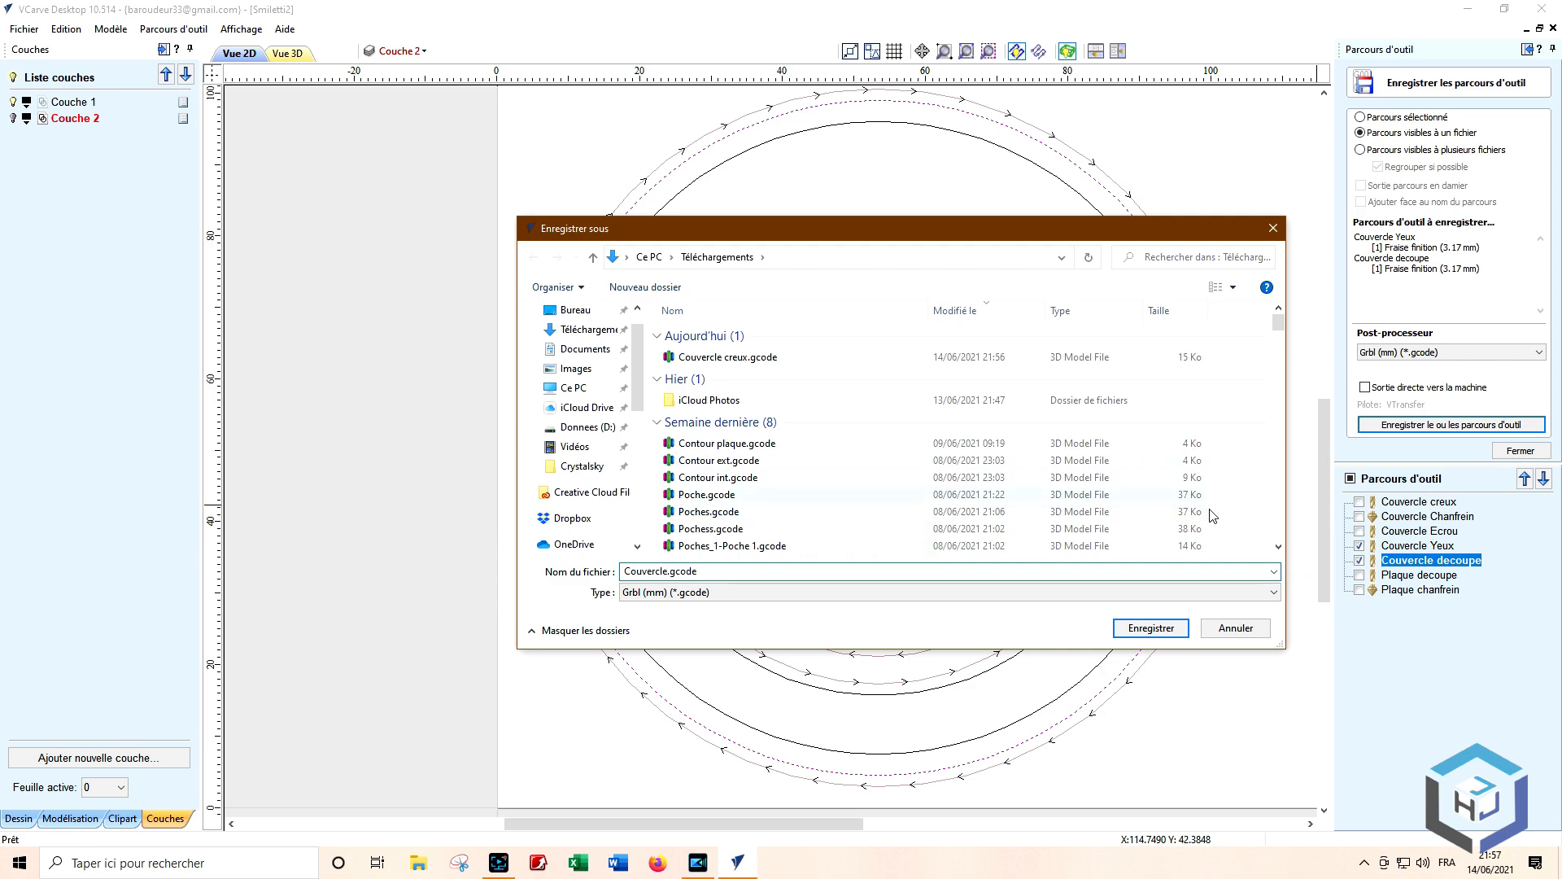
{"action": "left_click", "coordinate": [1150, 627]}
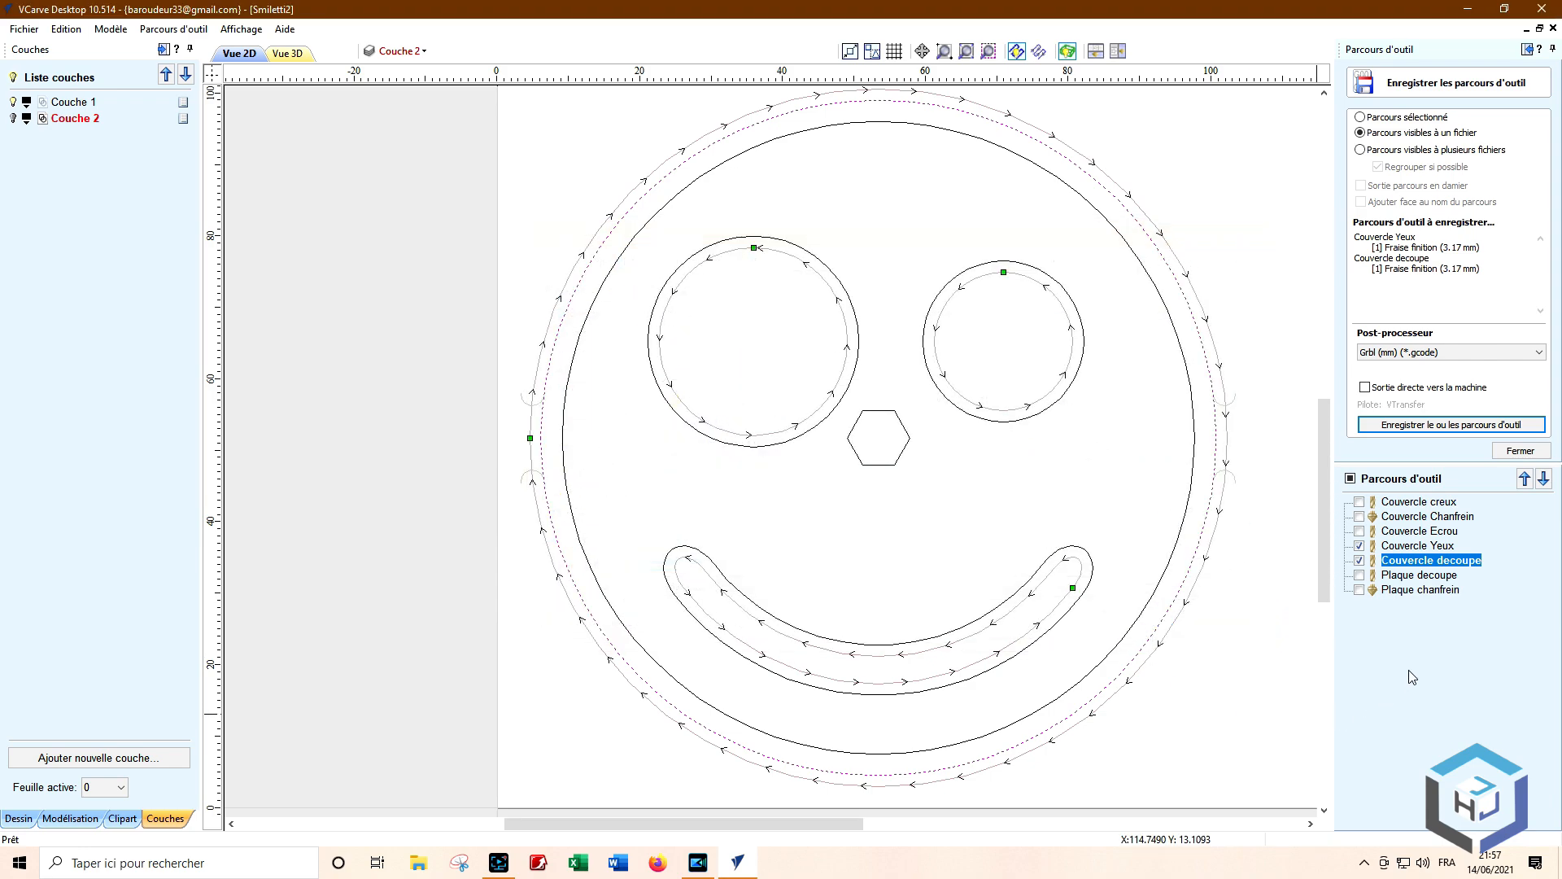